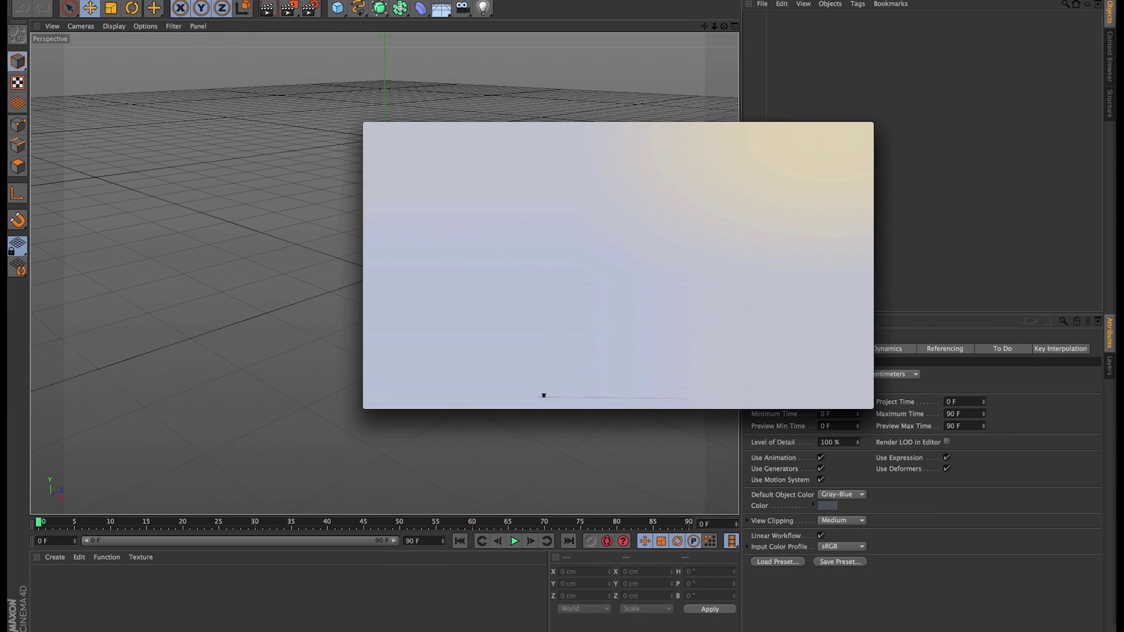
Play the Example.mov kite animation in QuickTime Player, then close it.
mouse_move(548, 313)
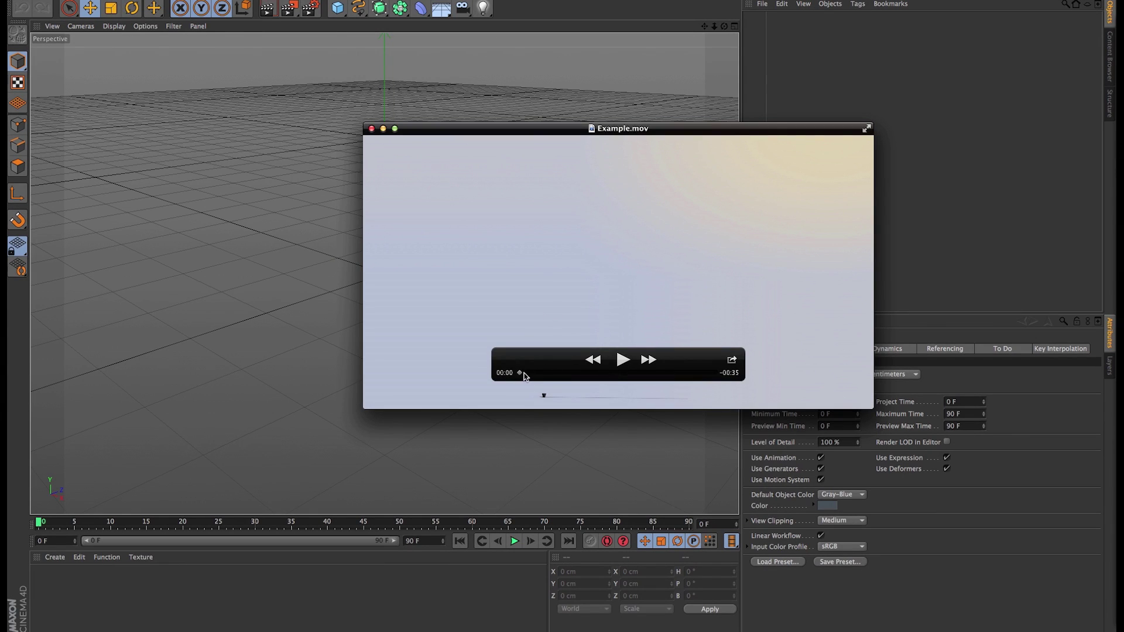
left_click(623, 360)
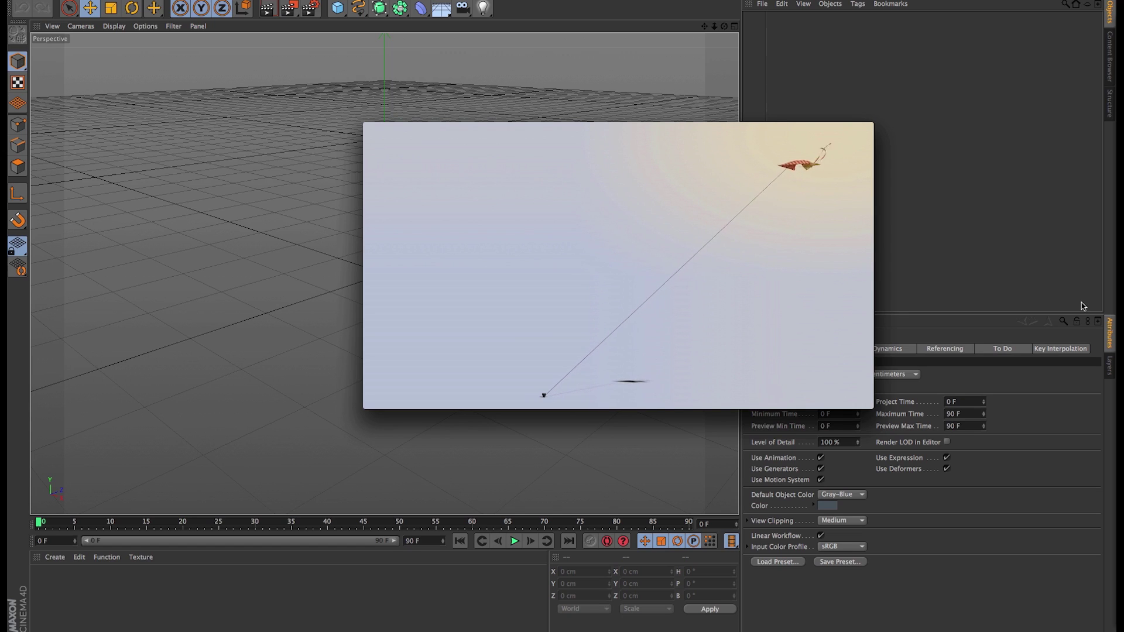
mouse_move(373, 132)
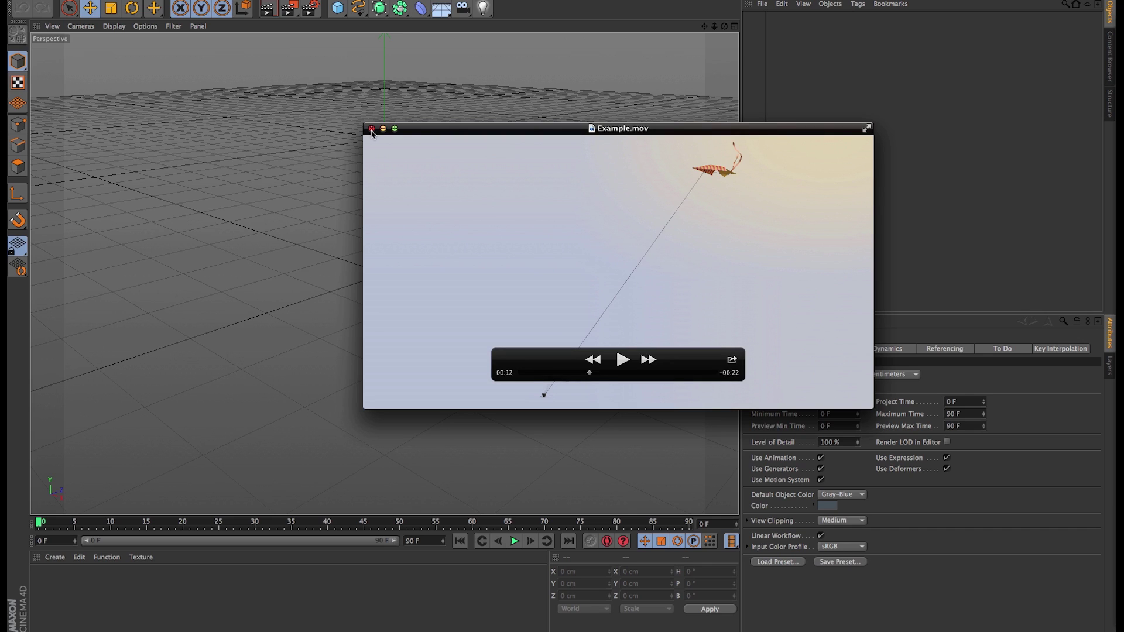
left_click(372, 129)
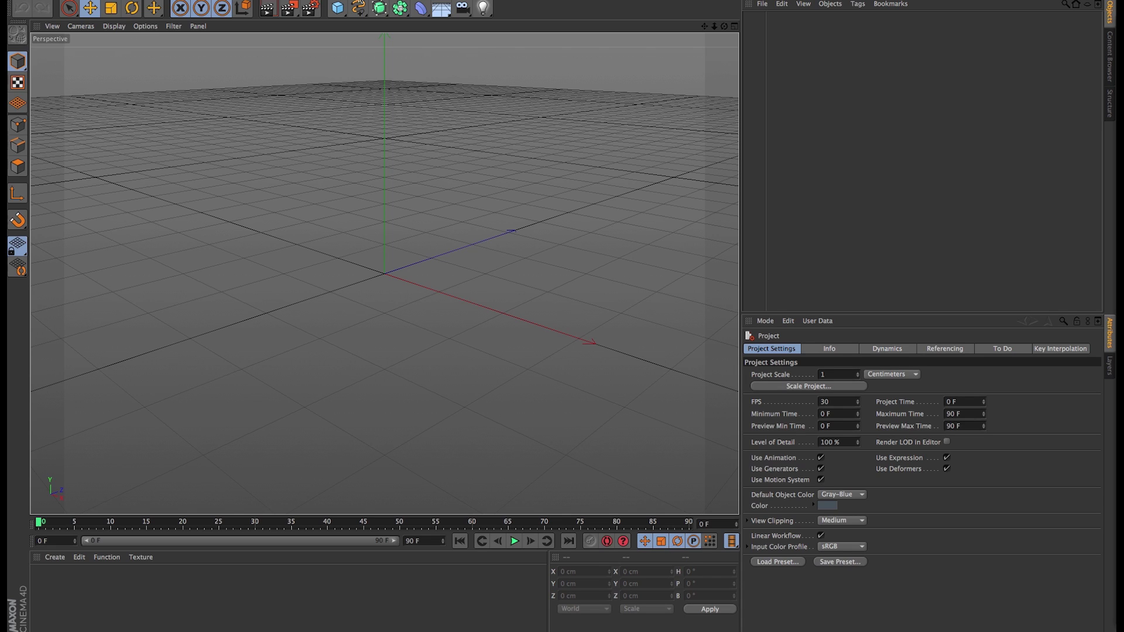
Add a plane and set its width and height to 100 cm.
left_click(337, 8)
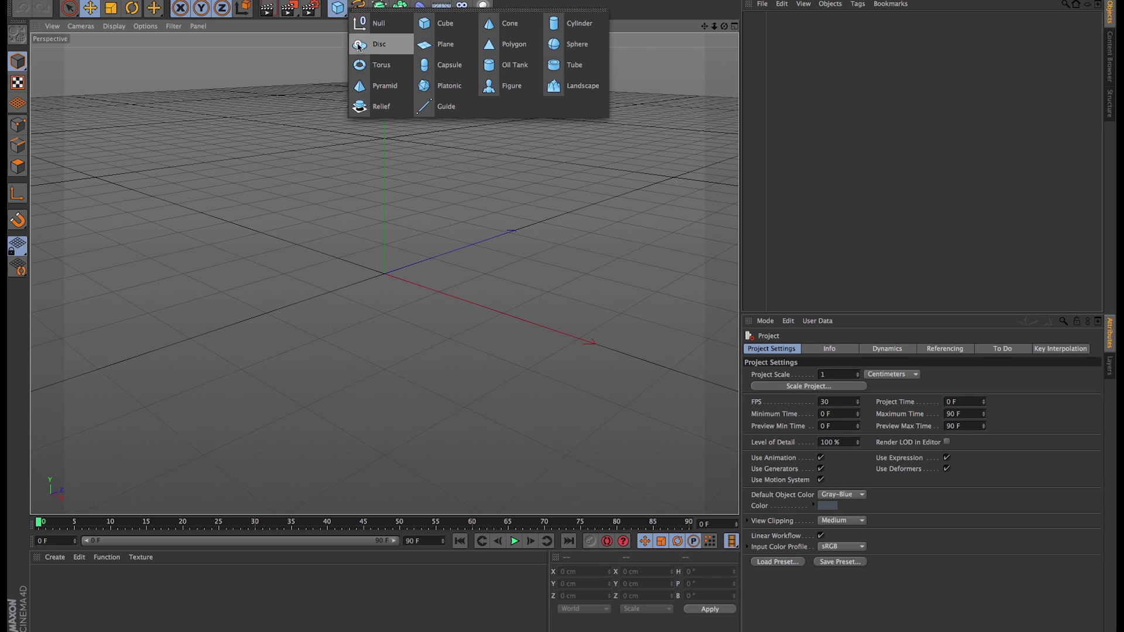
left_click(446, 44)
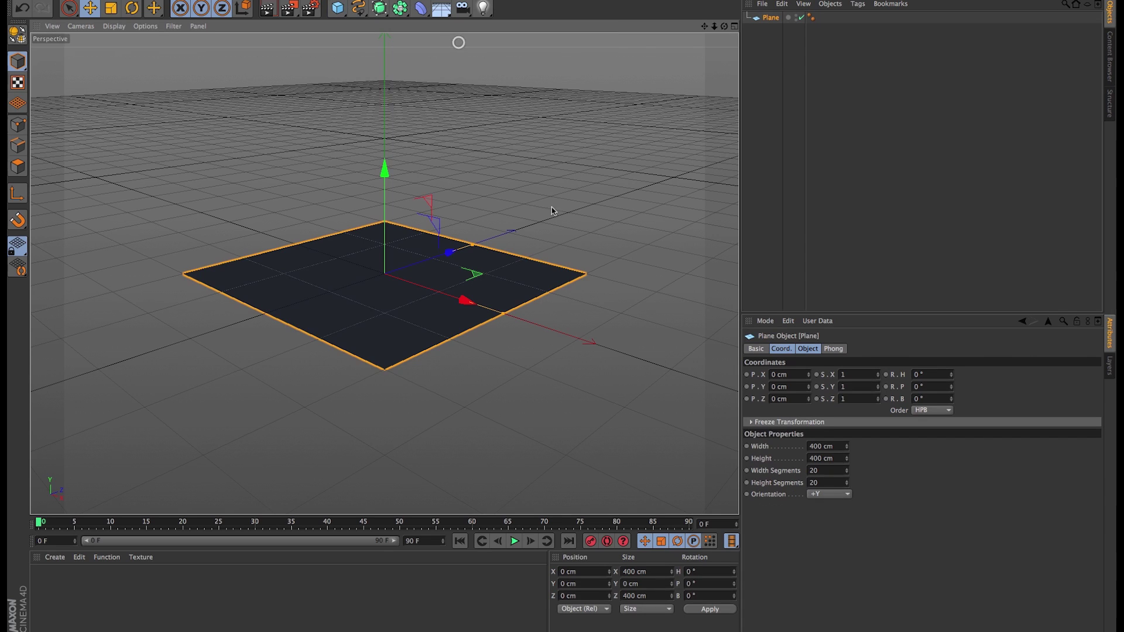
double_click(837, 446)
type("100")
key("Tab")
type("100")
key("Tab")
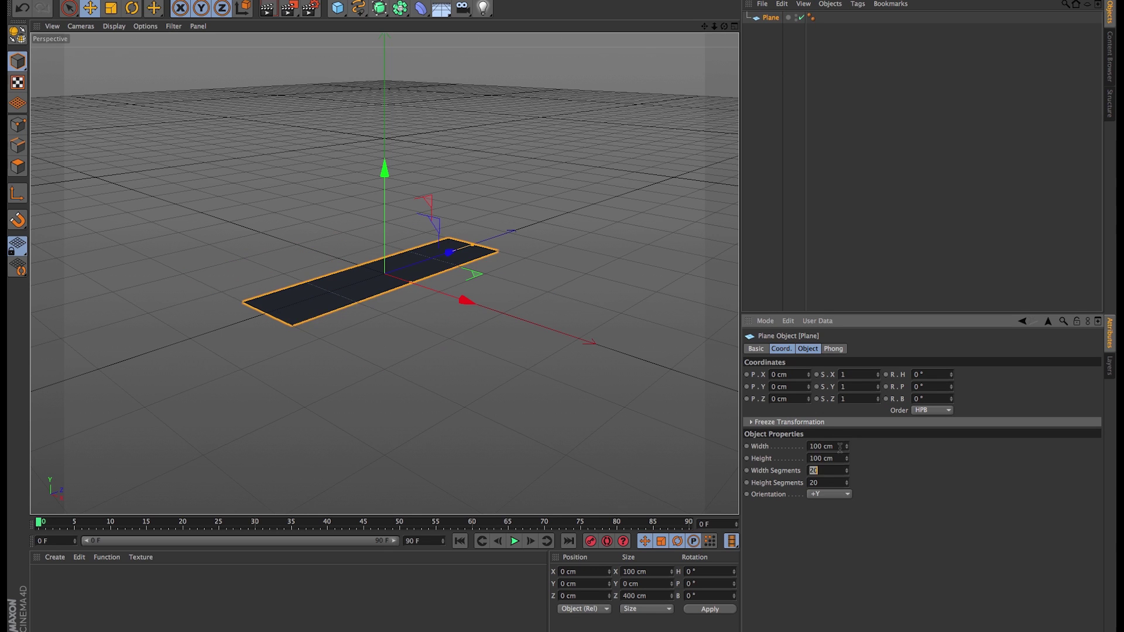
Set the plane's width and height segments to 1.
type("2")
right_click_drag(377, 293, 489, 275, "alt")
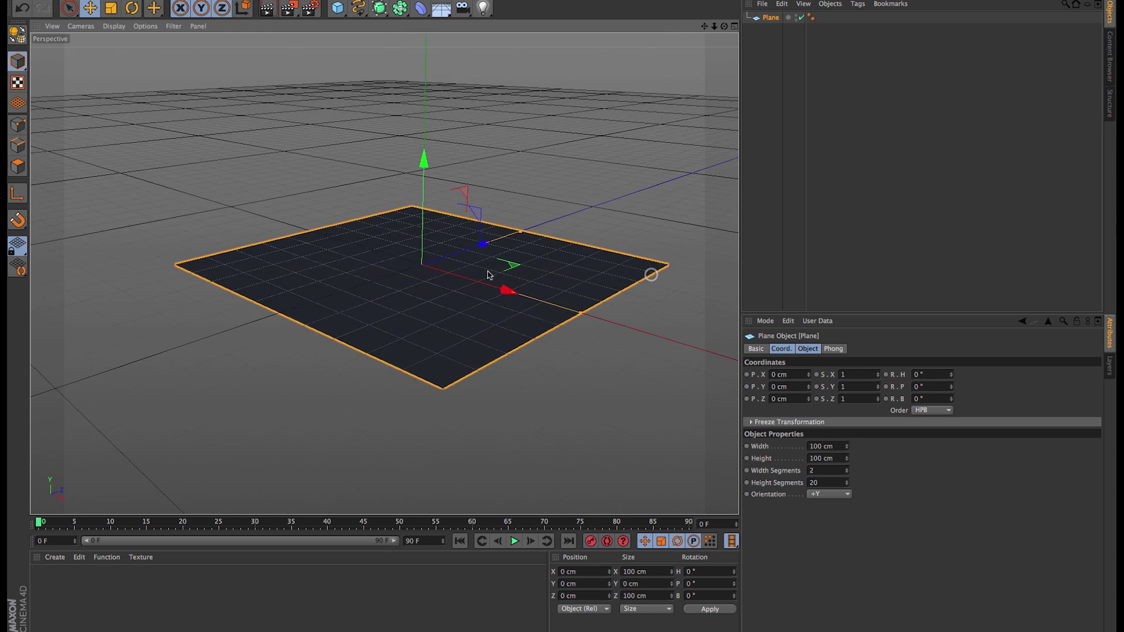
left_click_drag(490, 275, 373, 251, "alt")
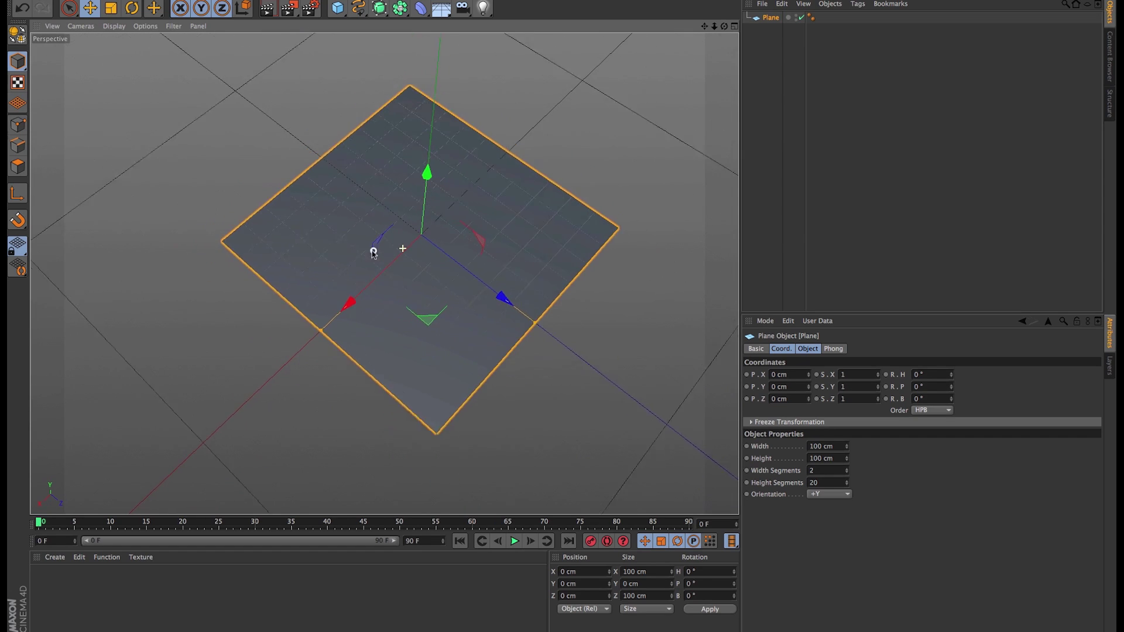
right_click_drag(372, 252, 346, 256, "alt")
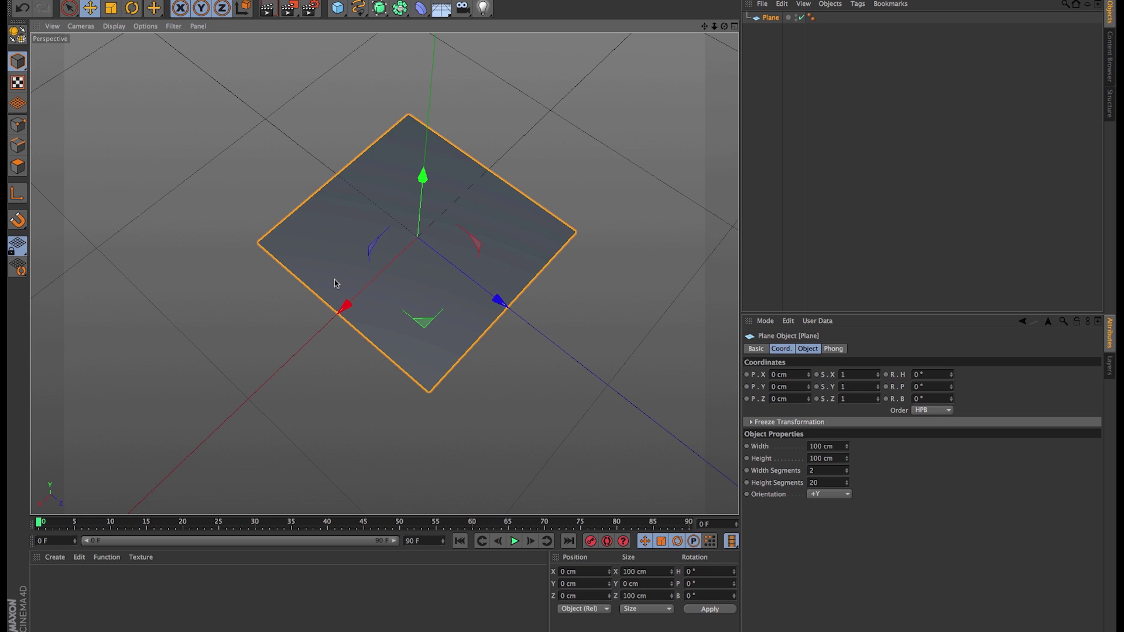
left_click(765, 41)
left_click(771, 17)
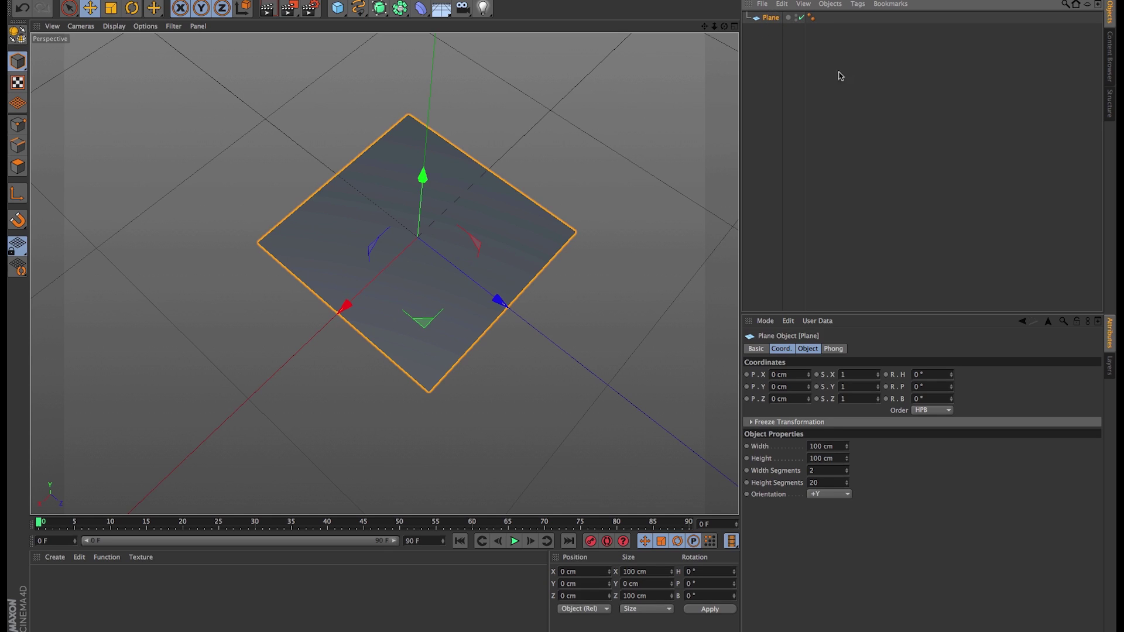
left_click(828, 471)
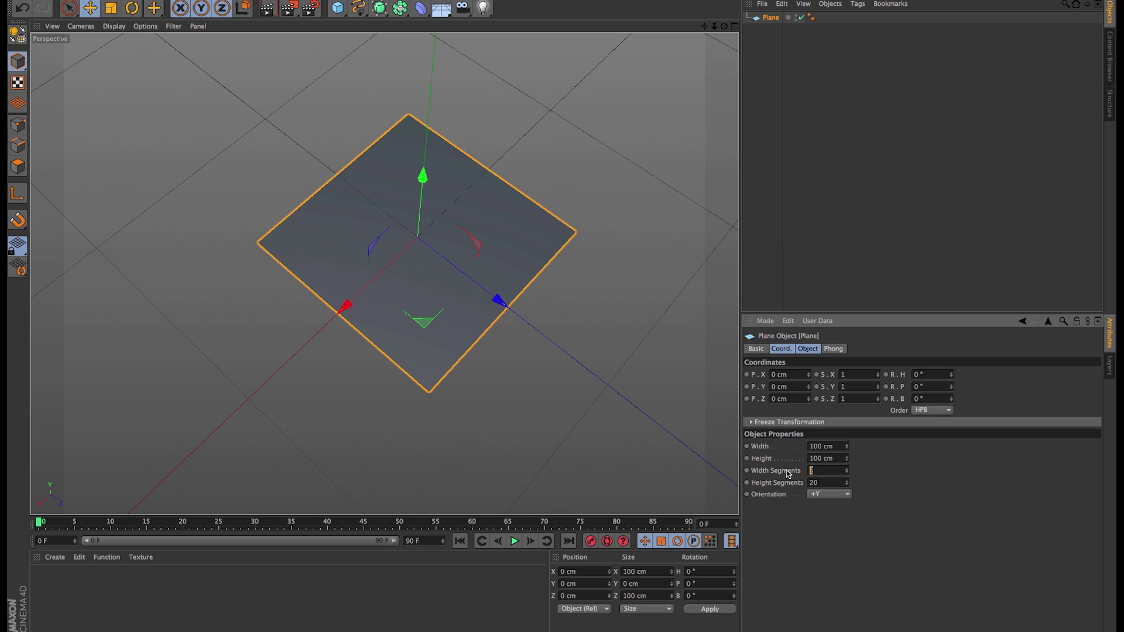
key("Return")
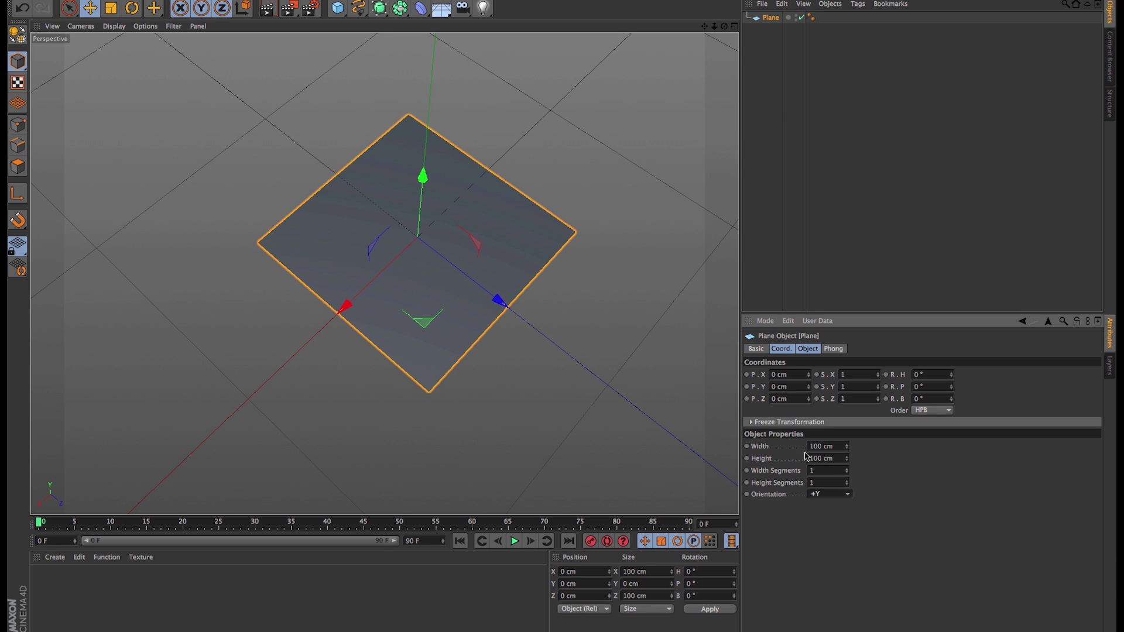
left_click(770, 18)
Make the plane editable, rotate its heading 45° into a diamond, and switch to Points mode.
key("c")
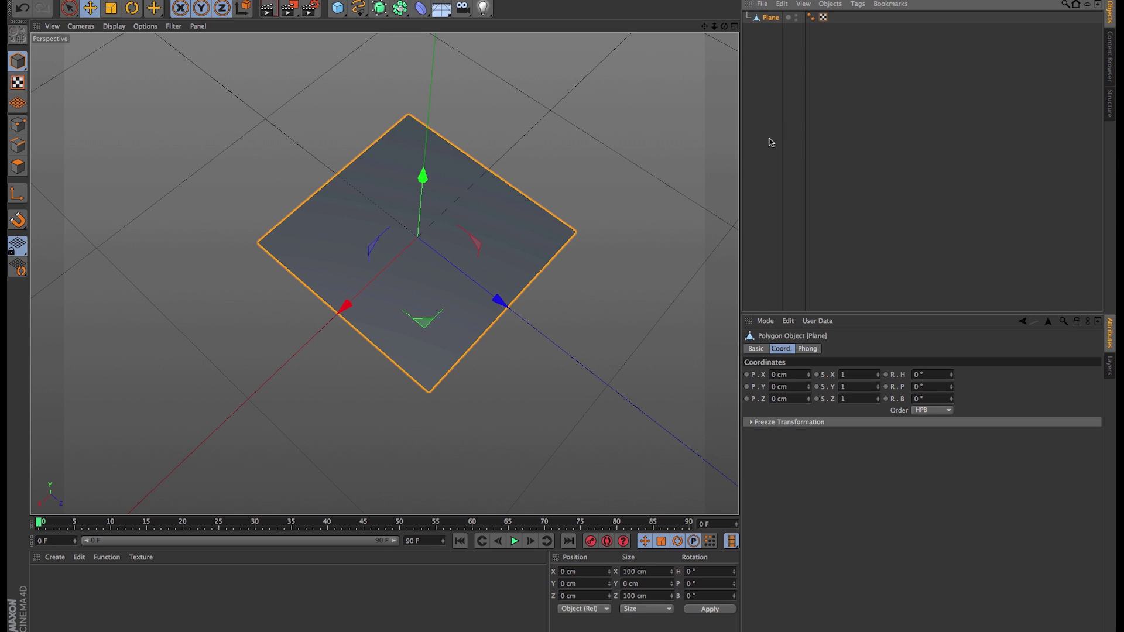
left_click_drag(416, 251, 459, 279, "alt")
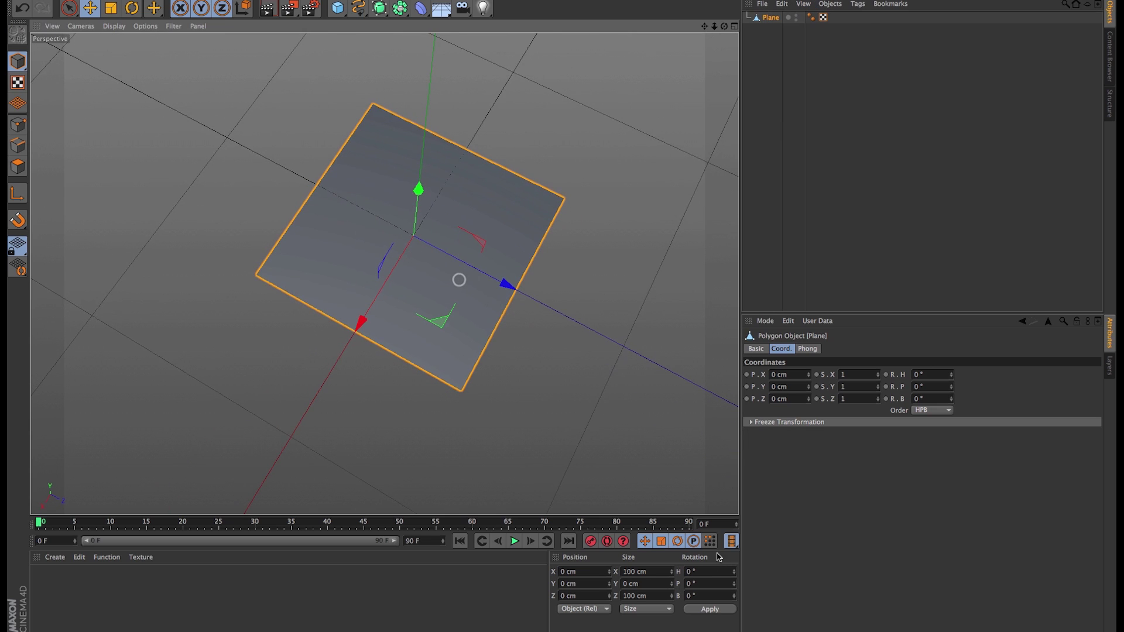
type("45")
key("Return")
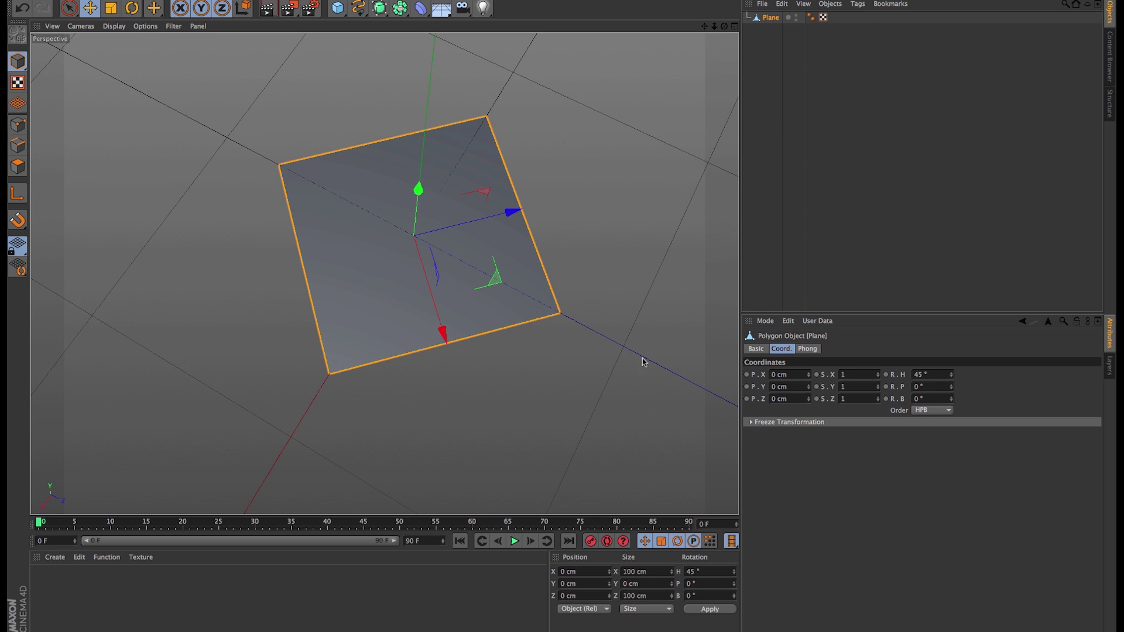
mouse_move(532, 256)
left_mouse_down("alt")
mouse_move(580, 248)
mouse_move(567, 268)
mouse_move(542, 273)
left_mouse_up("alt")
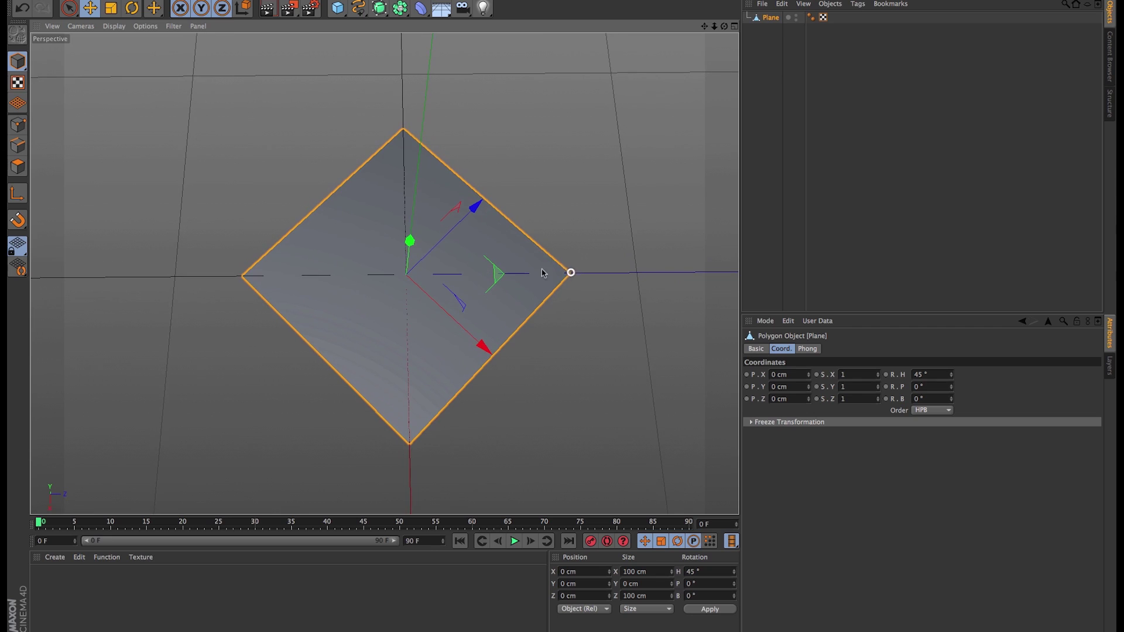
left_click(17, 125)
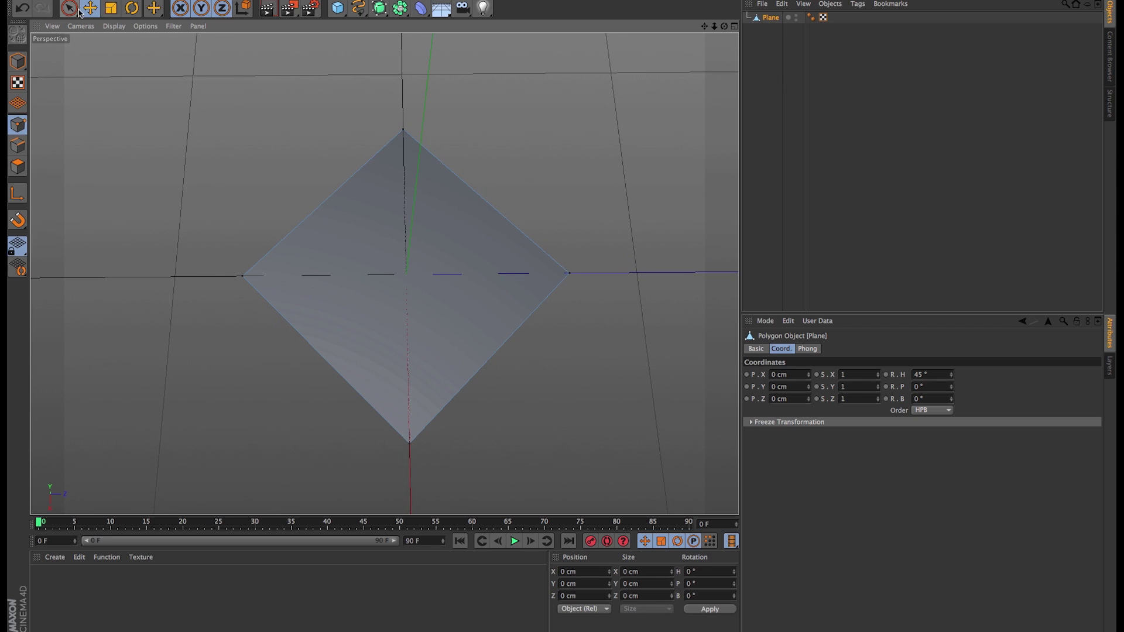
Drag the diamond's bottom point out to about 92 cm, then deselect.
left_click(411, 446)
middle_click_drag(454, 474, 567, 322, "alt")
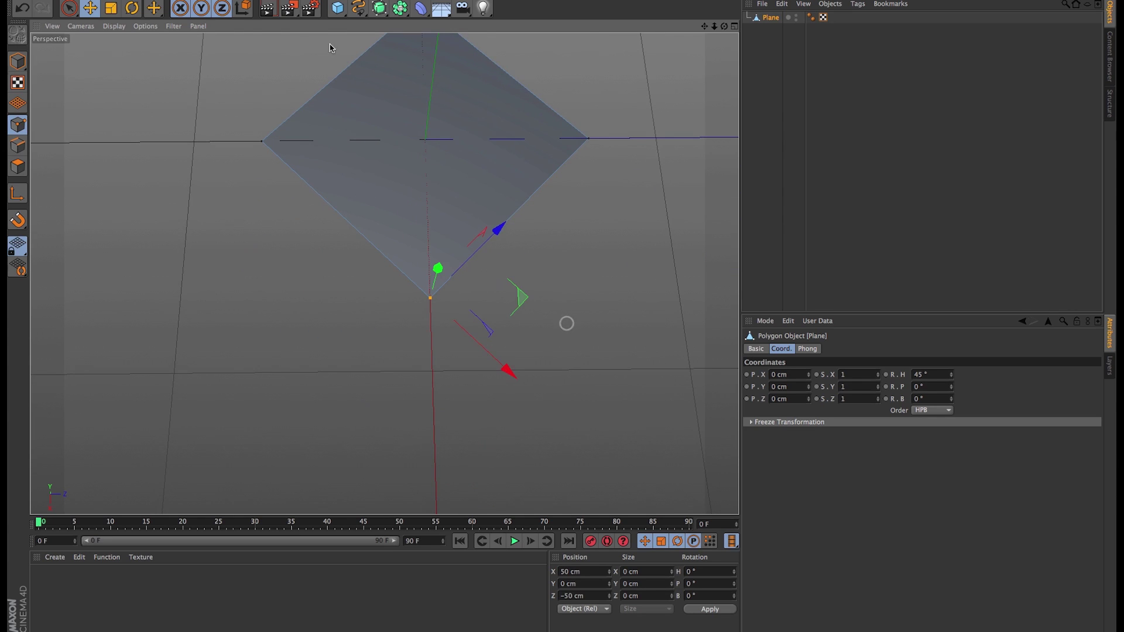
left_click_drag(677, 243, 550, 260, "alt")
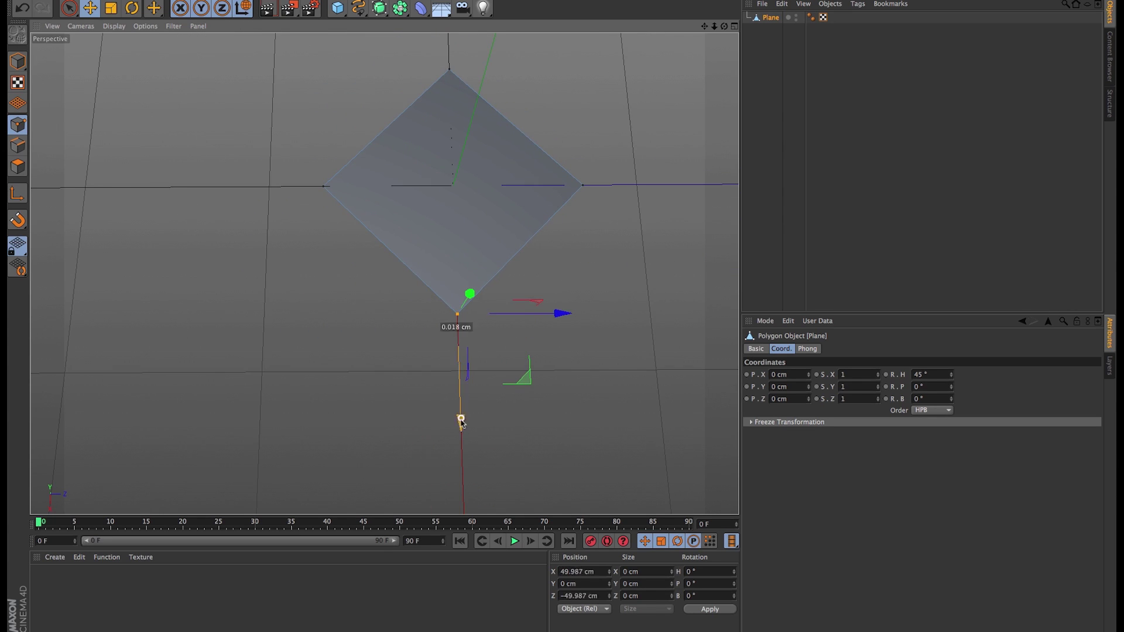
left_click_drag(461, 420, 475, 508)
left_click_drag(562, 311, 549, 233, "alt")
left_click(752, 69)
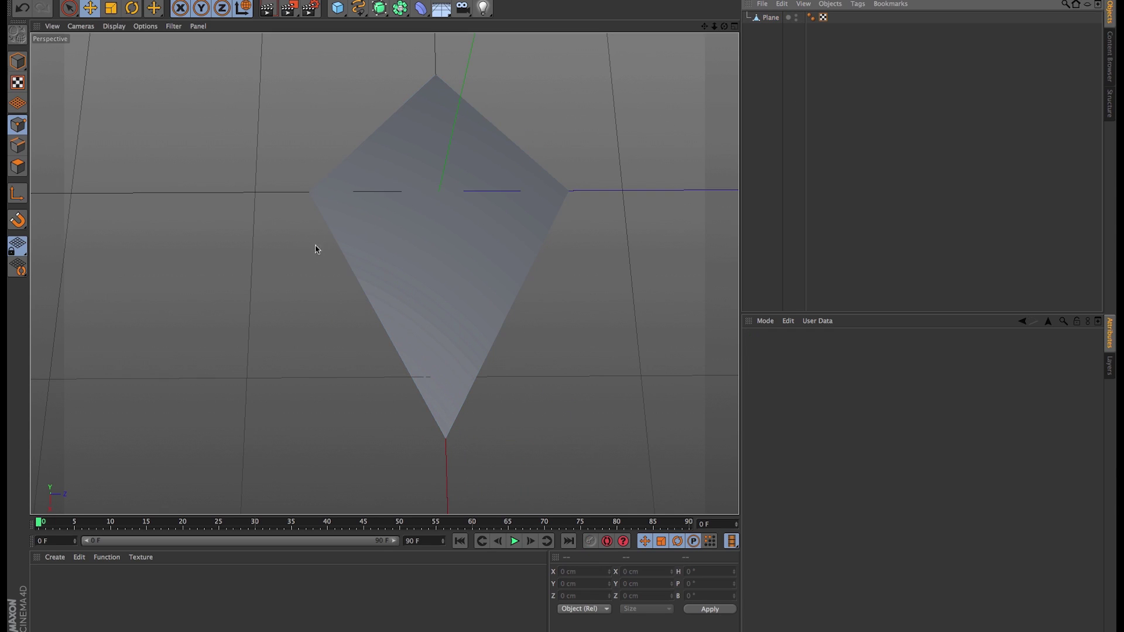
left_click_drag(515, 197, 487, 217, "alt")
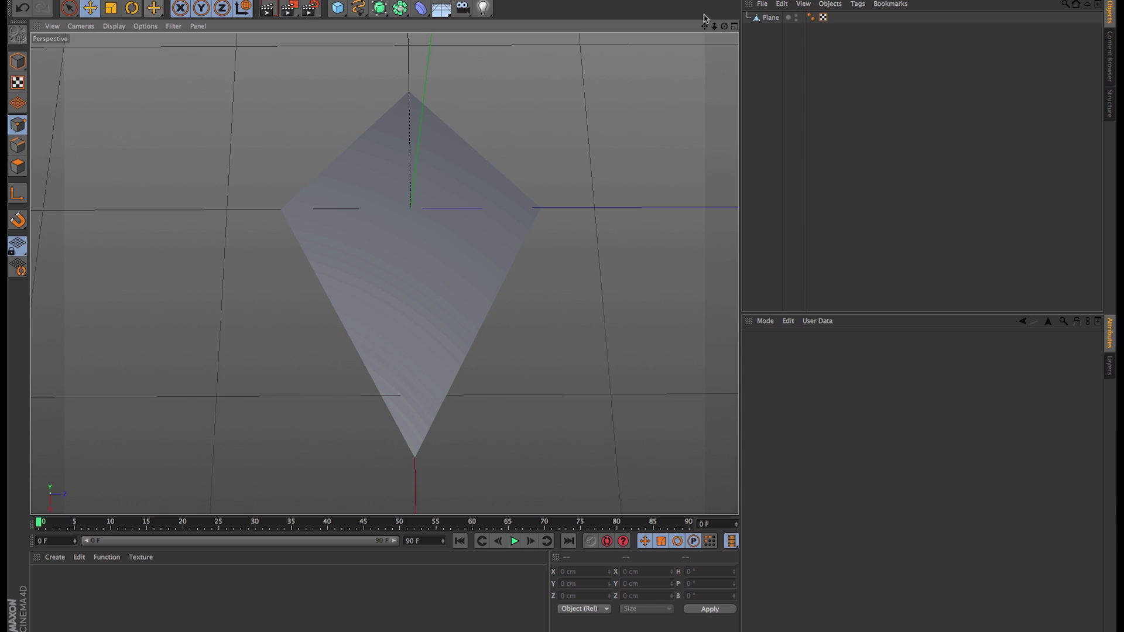
Select the kite's left and right points and connect them with a new edge.
left_click(770, 17)
key("super+z")
key("super+z")
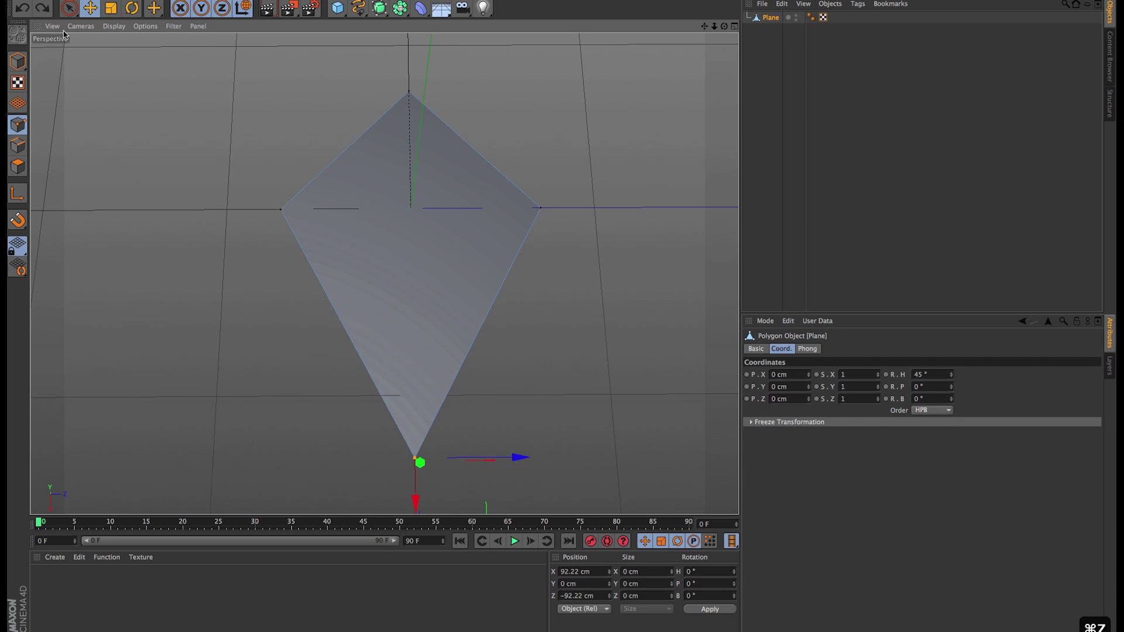
left_click(69, 7)
left_click(279, 209)
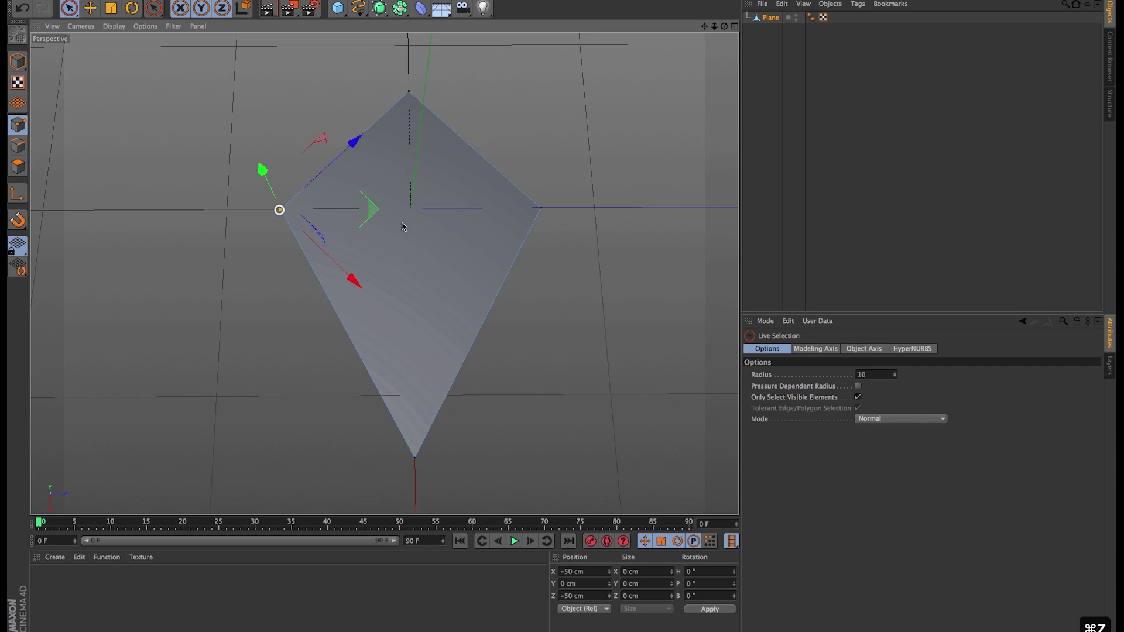
left_click(541, 207, "shift")
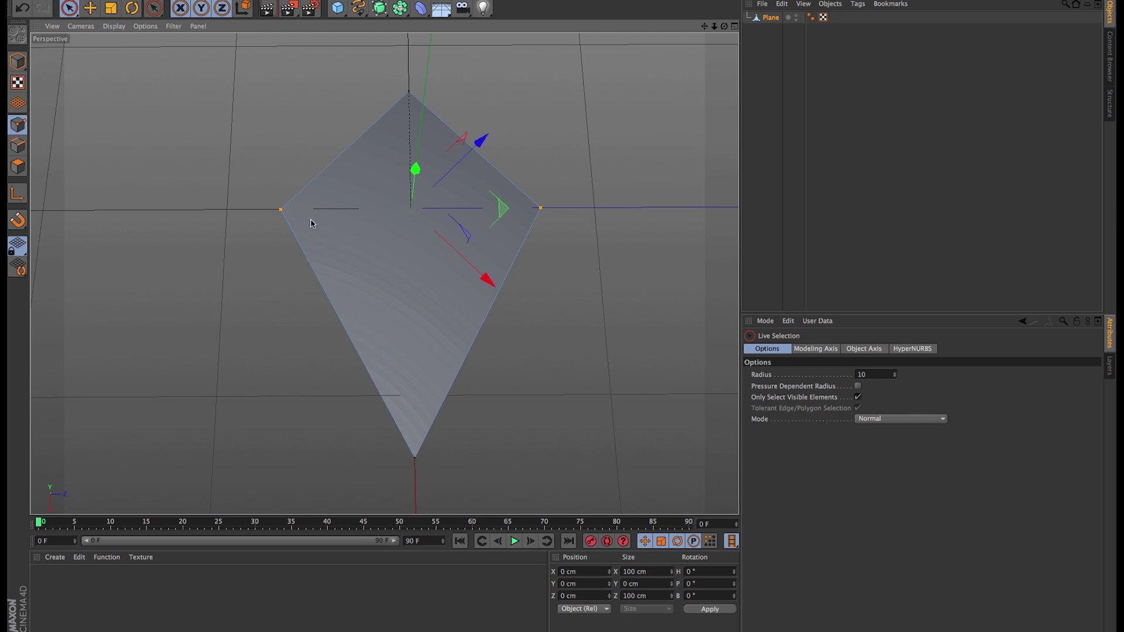
right_click(281, 210)
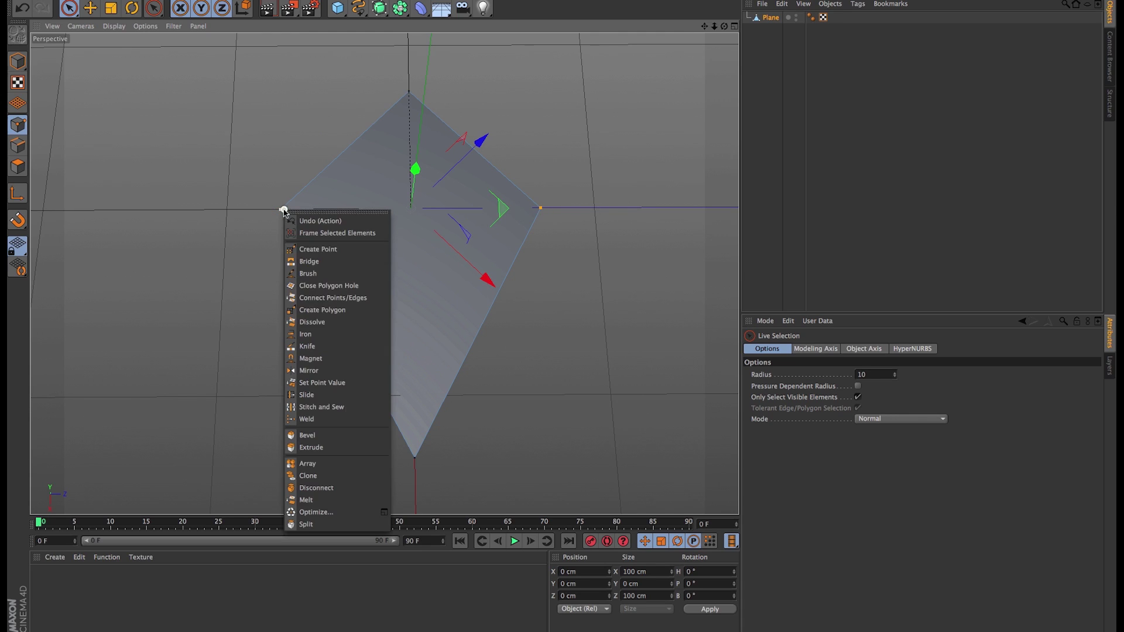
left_click(369, 298)
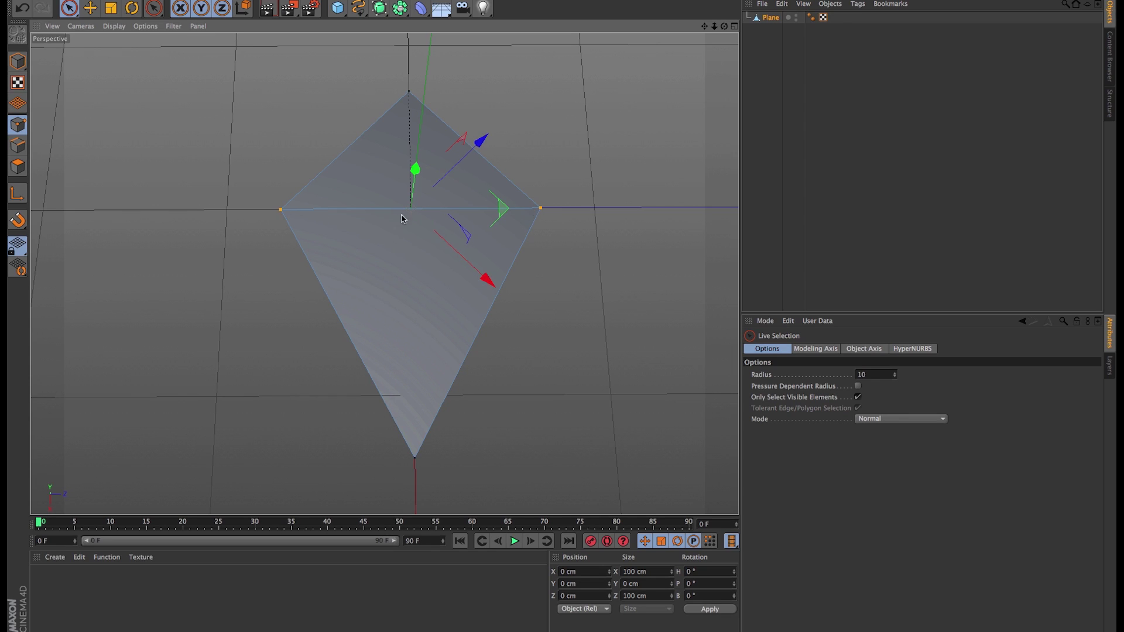
In Edge mode, select the new middle edge and choose Create Point.
left_click(16, 146)
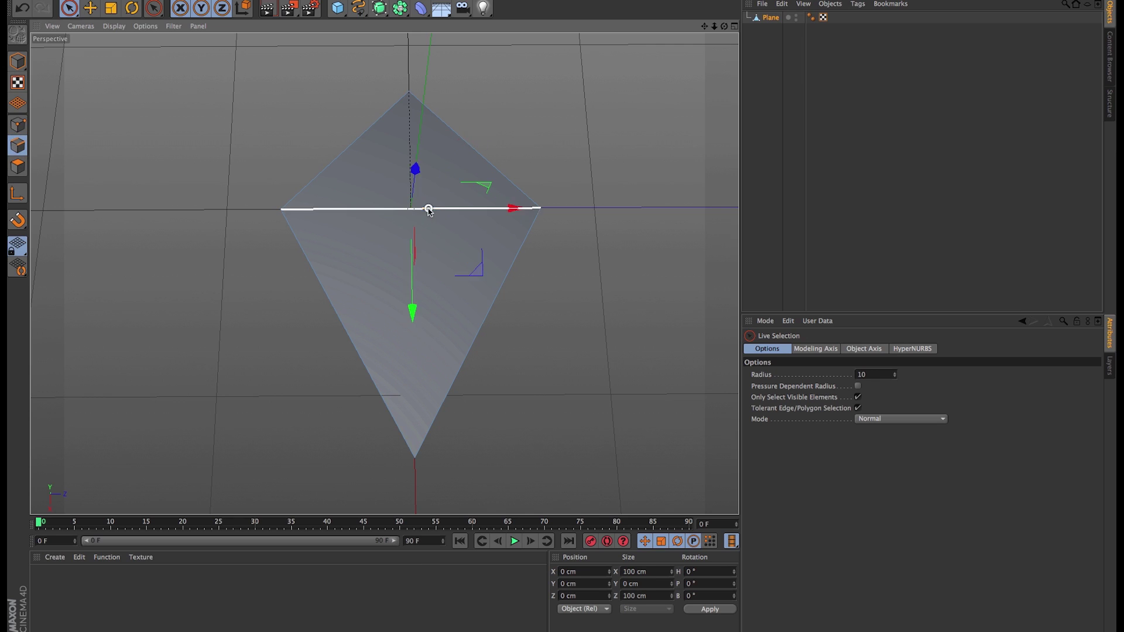
left_click(413, 208)
right_click(411, 209)
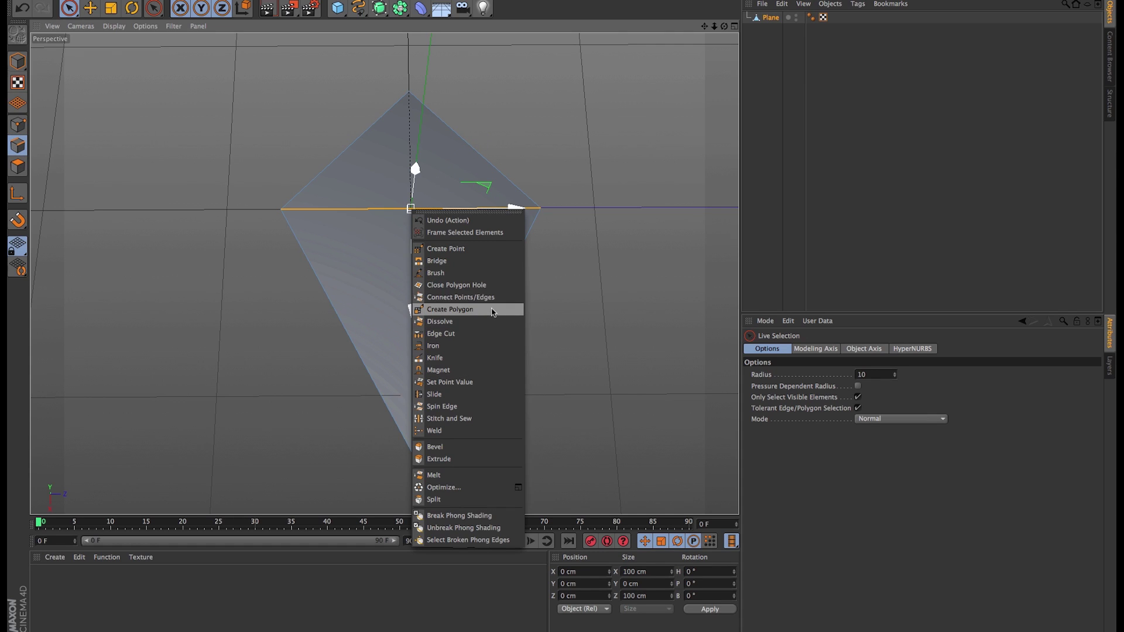
left_click(457, 248)
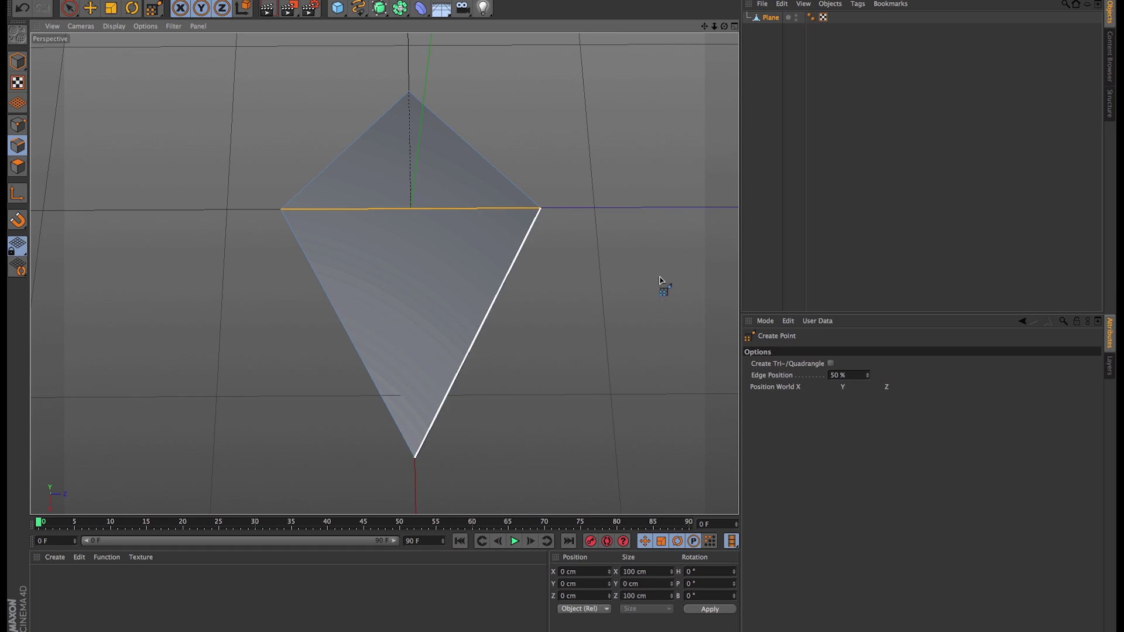
Add a new point on the kite's horizontal edge.
left_click(434, 209)
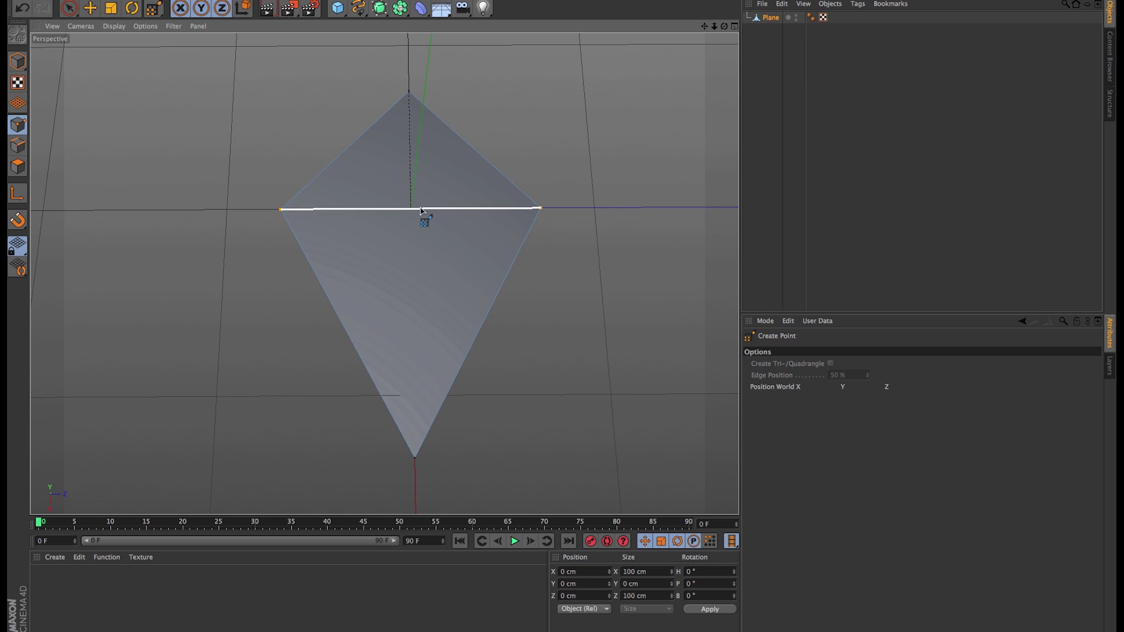
left_click(17, 146)
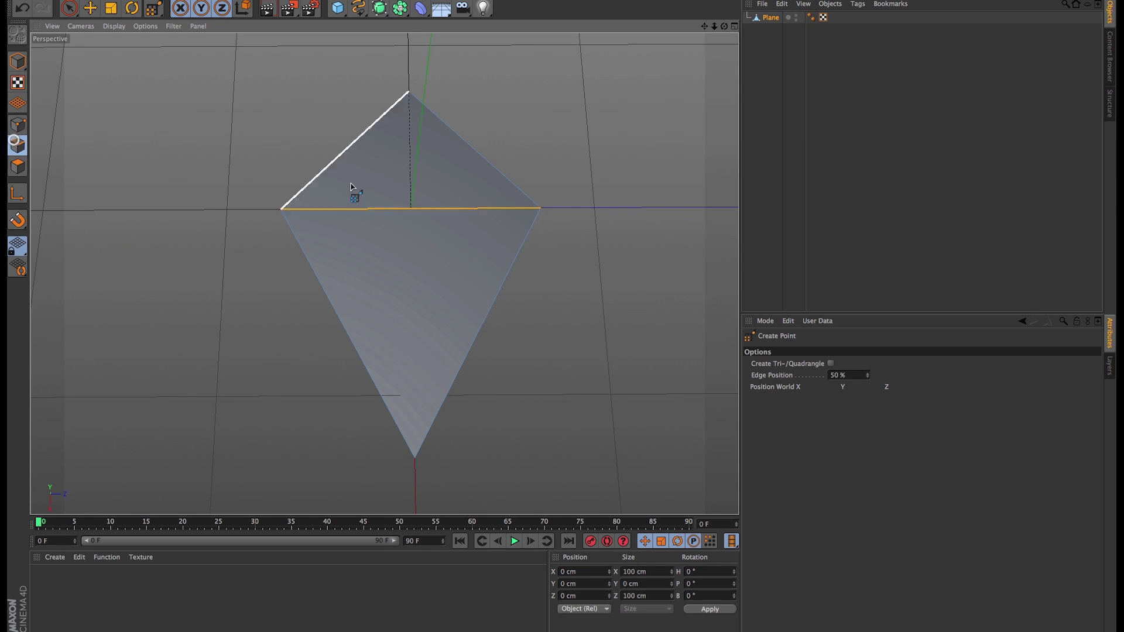
left_click(377, 208)
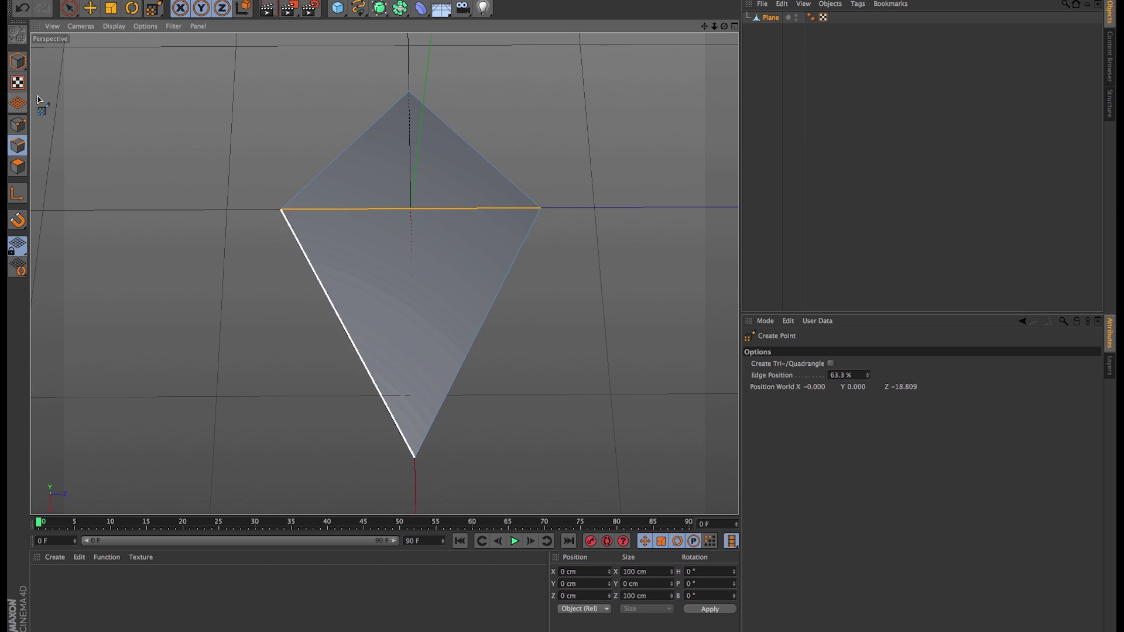
left_click(17, 124)
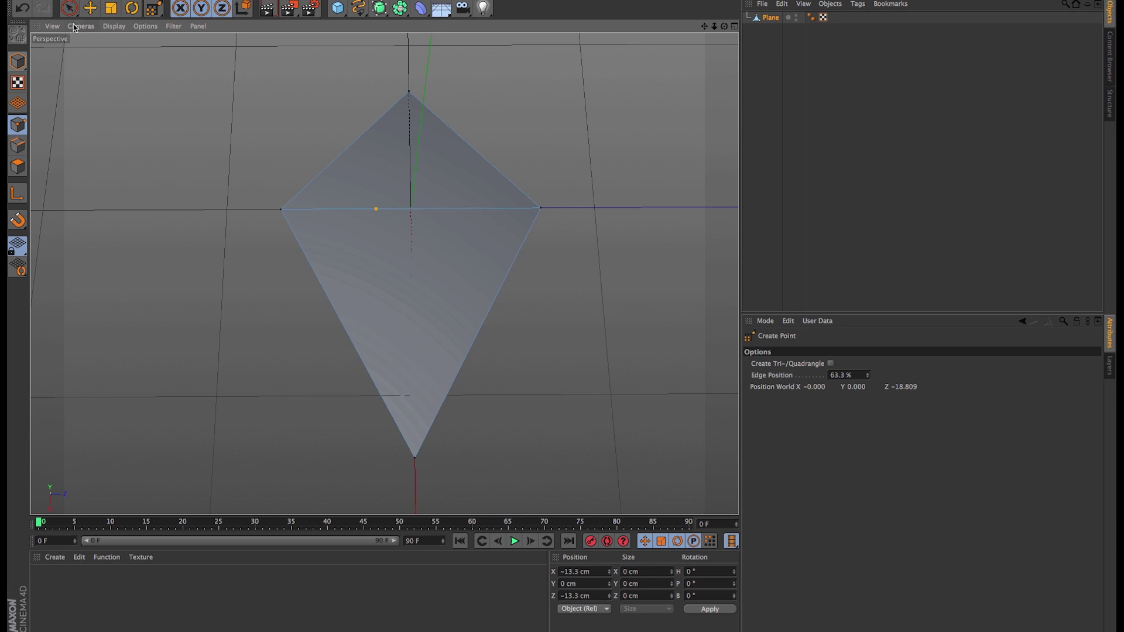
left_click(371, 225)
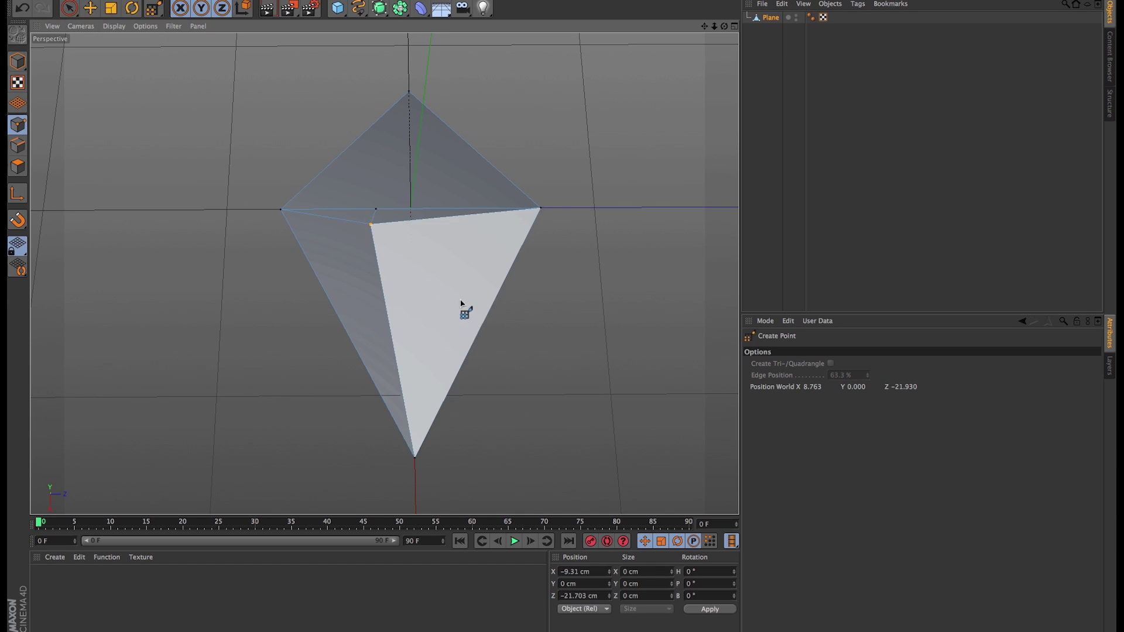
key("super+z")
key("space")
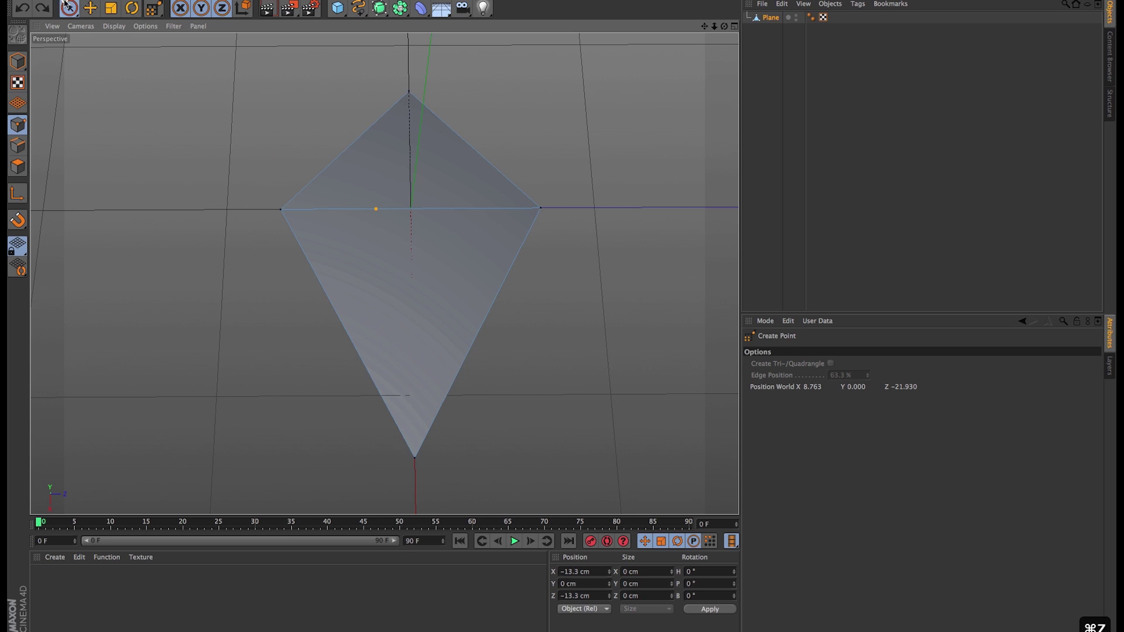
Set the new point's X, Y and Z coordinates to 0 cm and apply.
left_click(598, 571)
type("0")
key("Tab")
key("Tab")
type("0")
key("Tab")
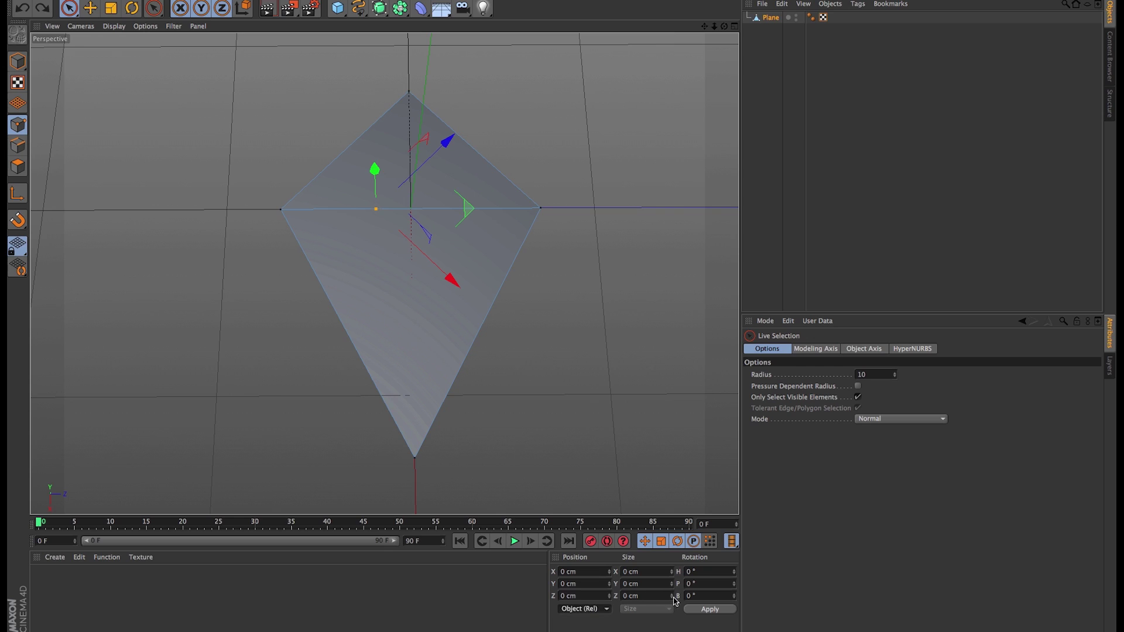
left_click(700, 610)
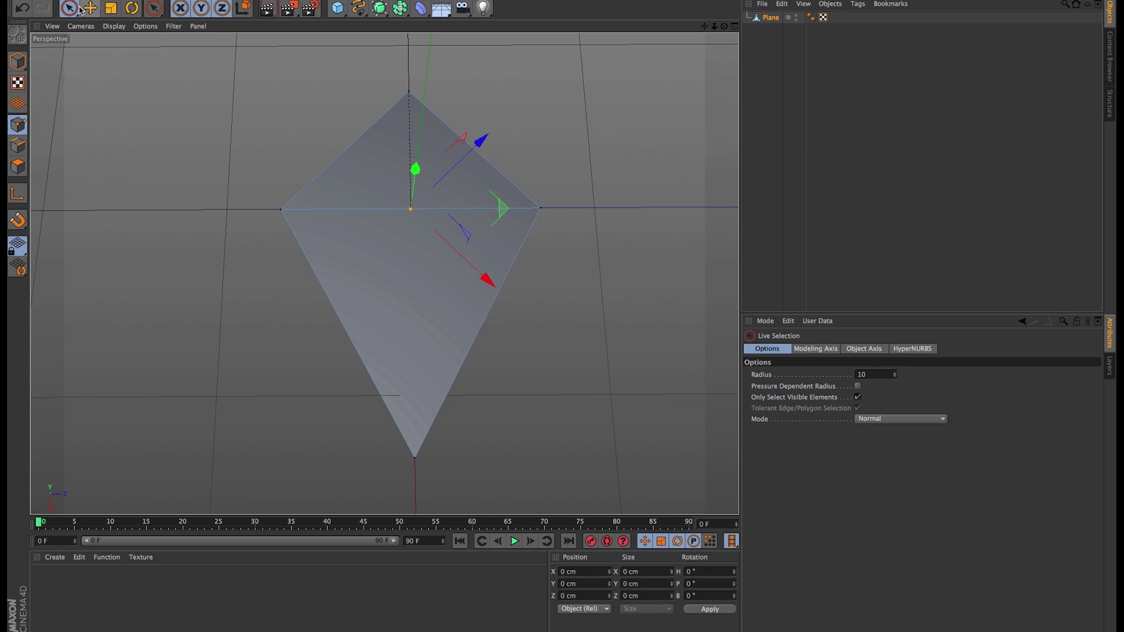
Connect the kite's top, centre and bottom points into a vertical edge.
left_click(428, 88)
left_click(410, 89)
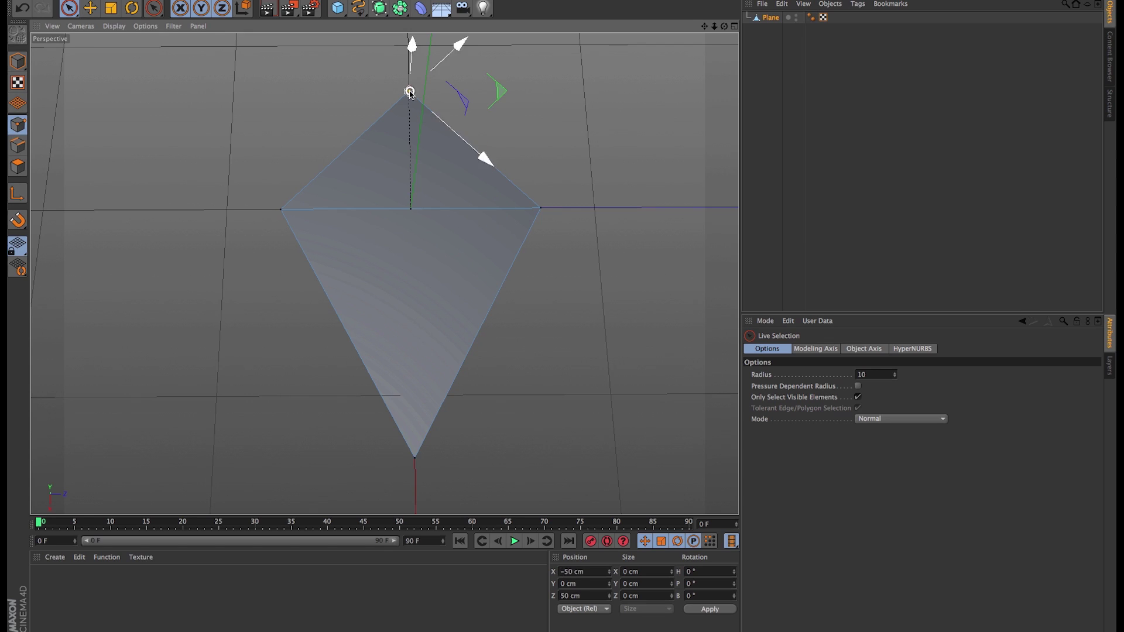
left_click(411, 208, "shift")
right_click(417, 459)
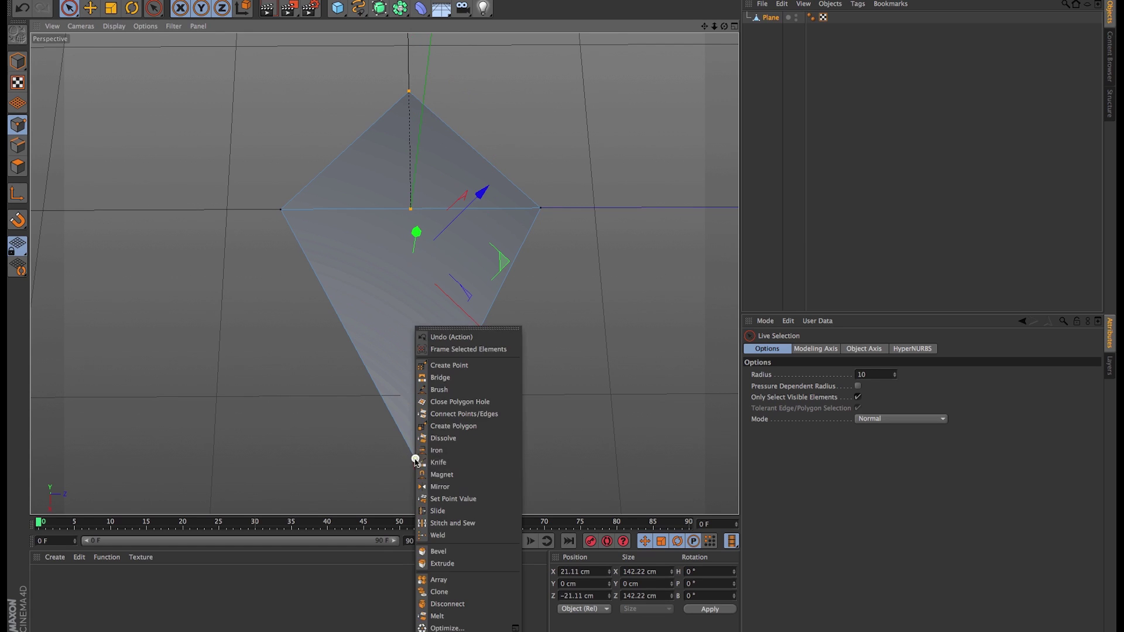
left_click(466, 414)
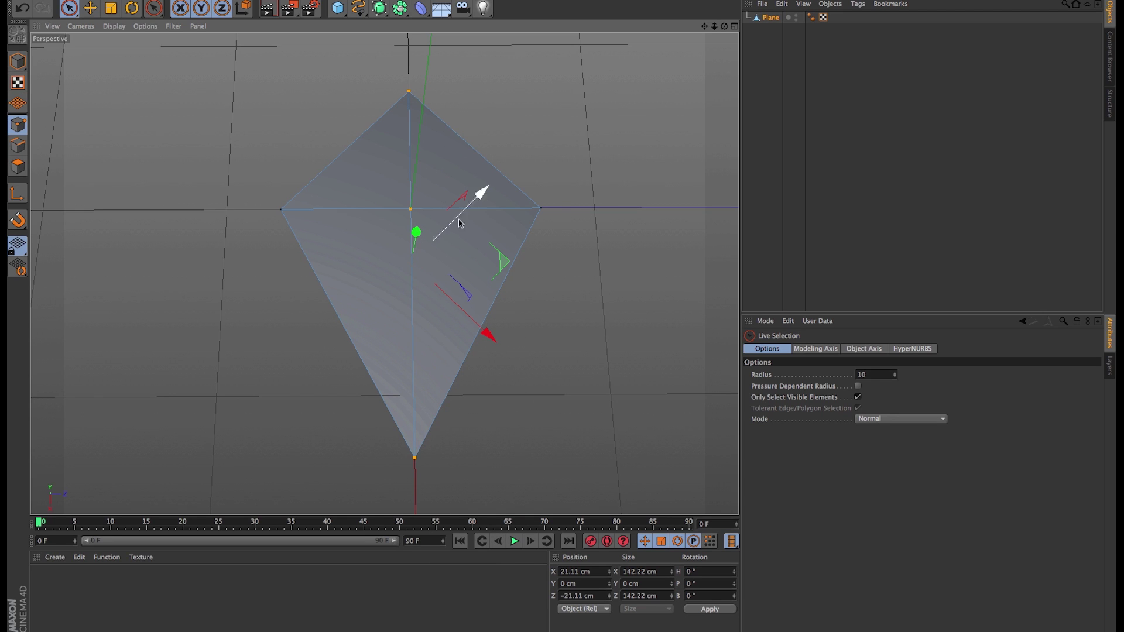
mouse_move(460, 218)
left_mouse_down("alt")
mouse_move(472, 206)
mouse_move(447, 93)
mouse_move(460, 76)
mouse_move(472, 190)
mouse_move(454, 221)
left_mouse_up("alt")
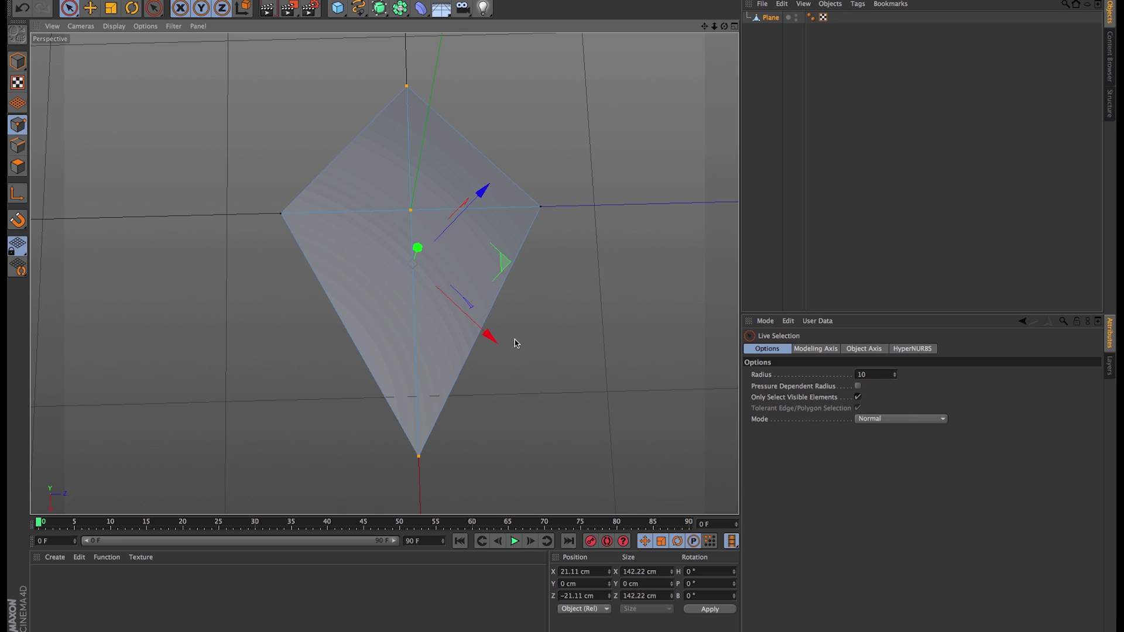
middle_click_drag(435, 224, 437, 235, "alt")
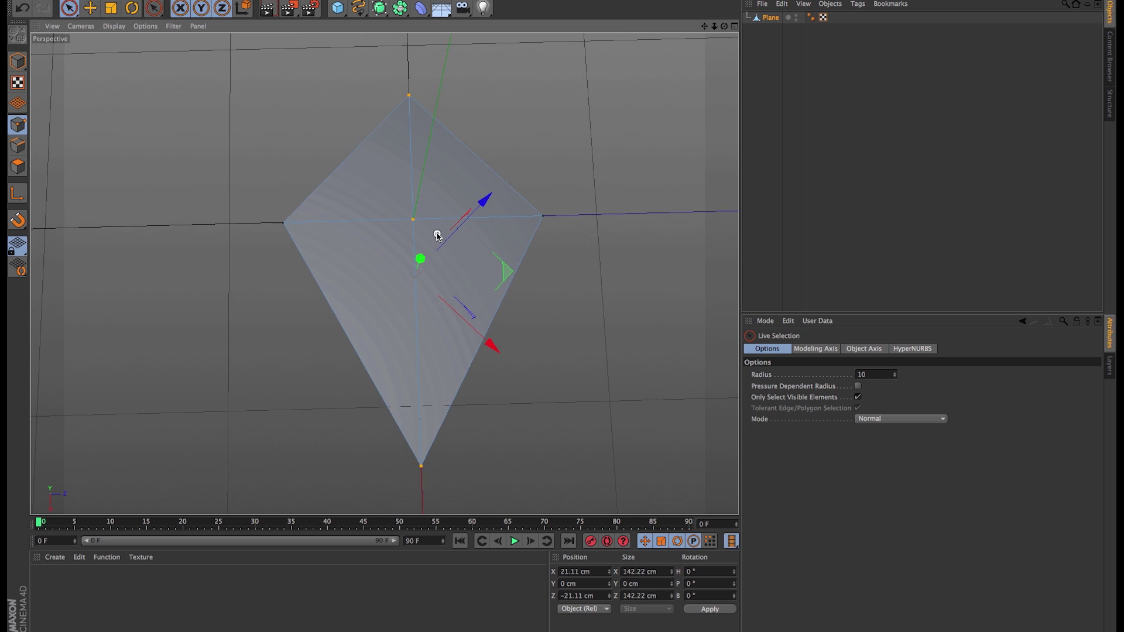
scroll(437, 236, "up", 2)
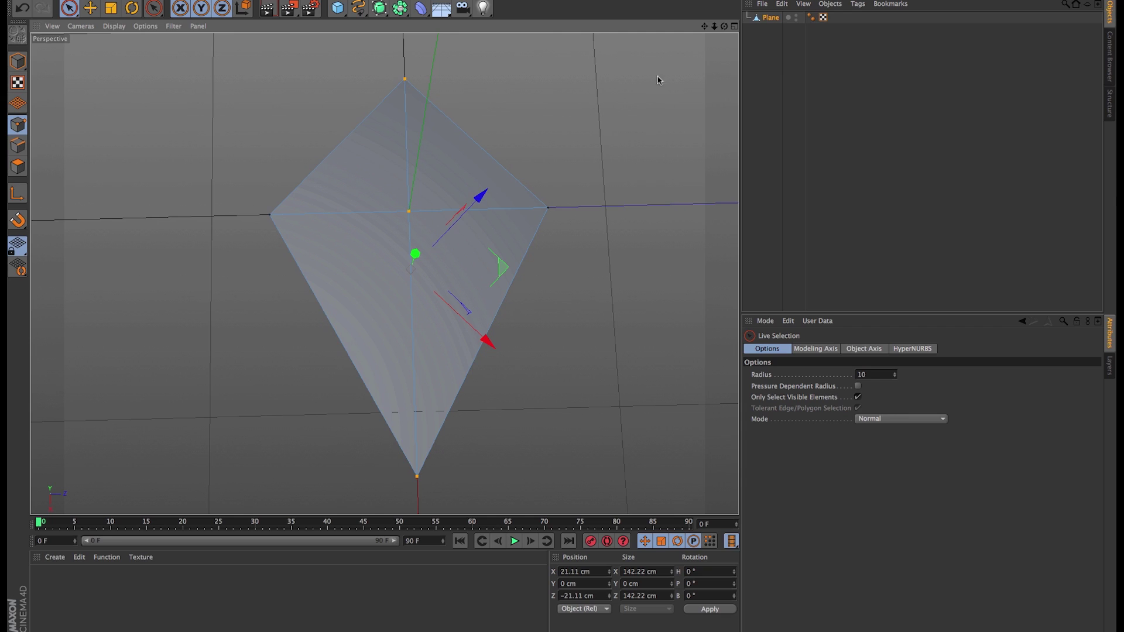
Rename the plane to 'Kite Cloth'.
double_click(771, 18)
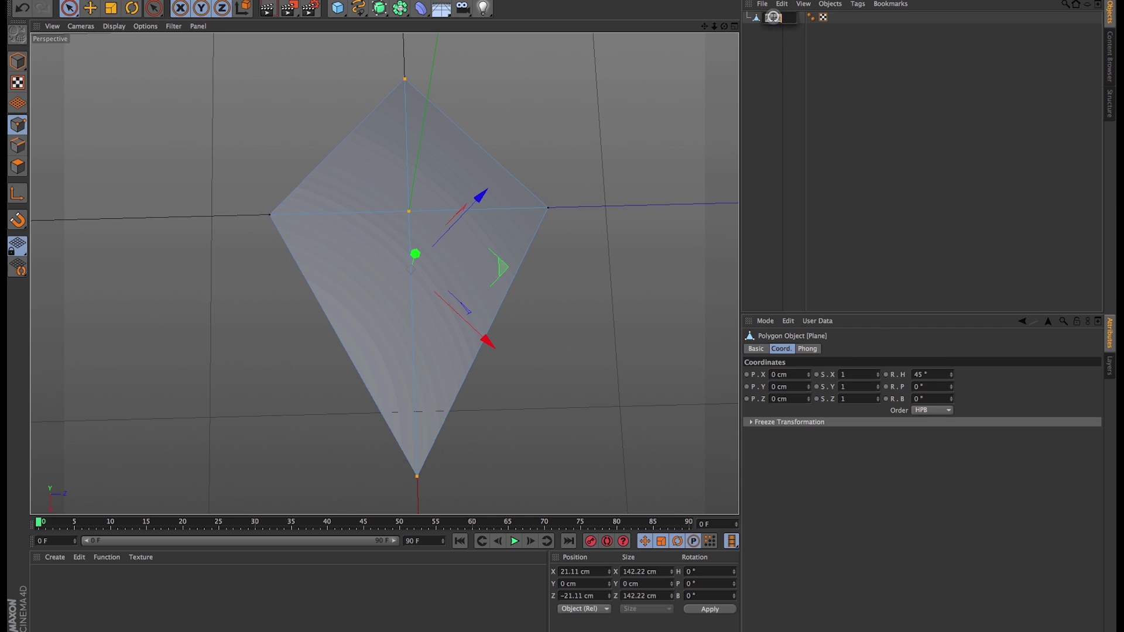
type("Kite Cloth")
key("Return")
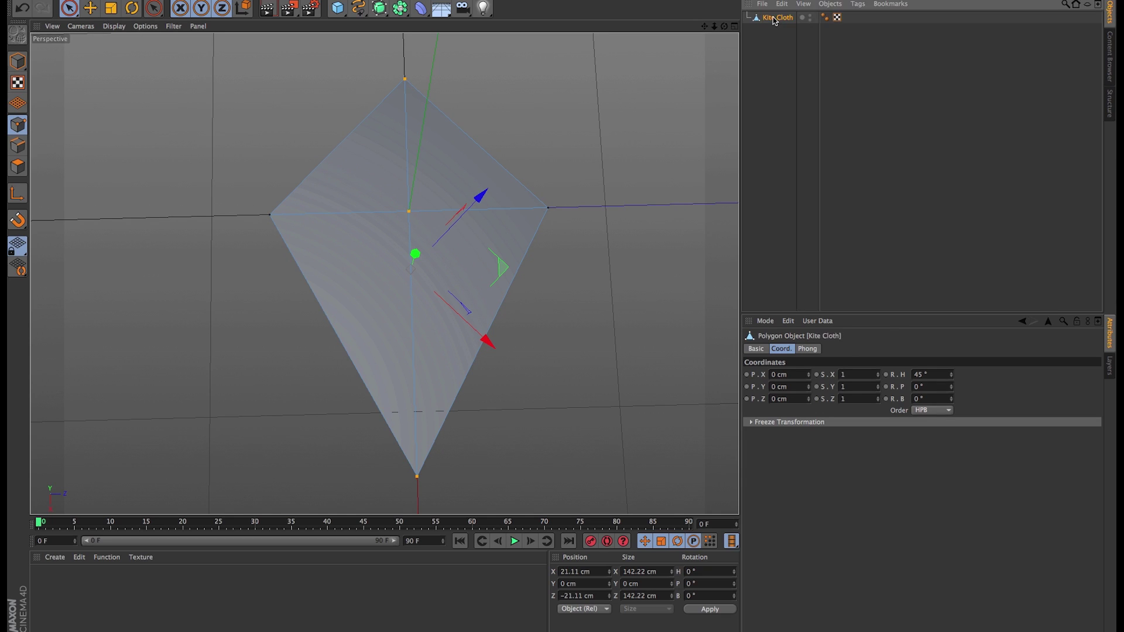
Select all the kite's polygons and subdivide them with Subdivision 4.
left_click(18, 167)
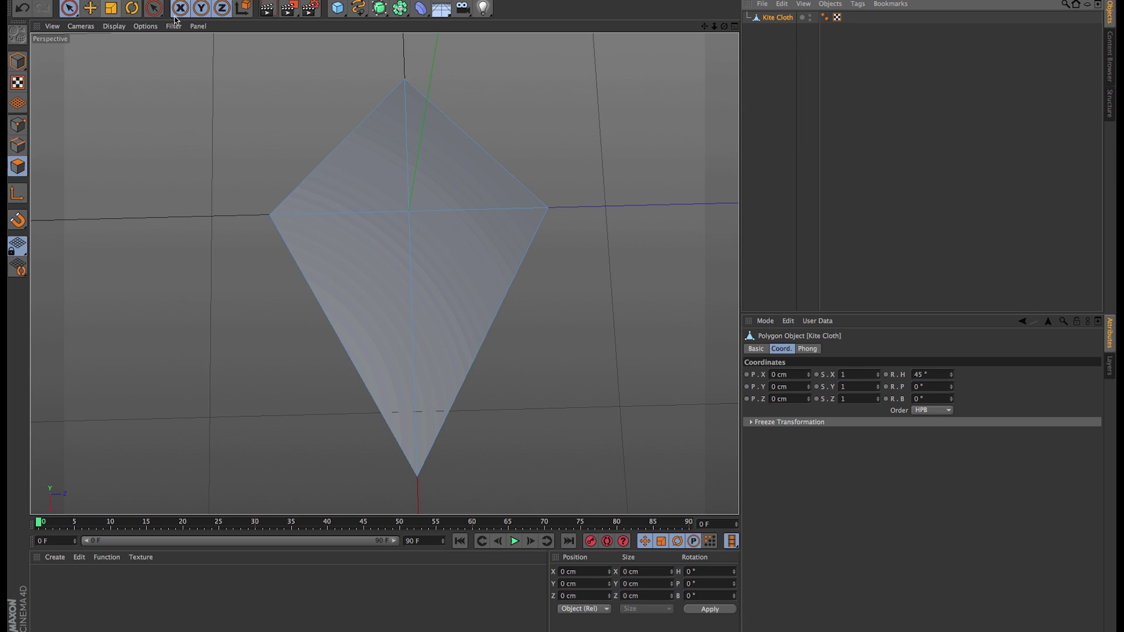
left_click_drag(468, 152, 351, 264)
right_click(431, 221)
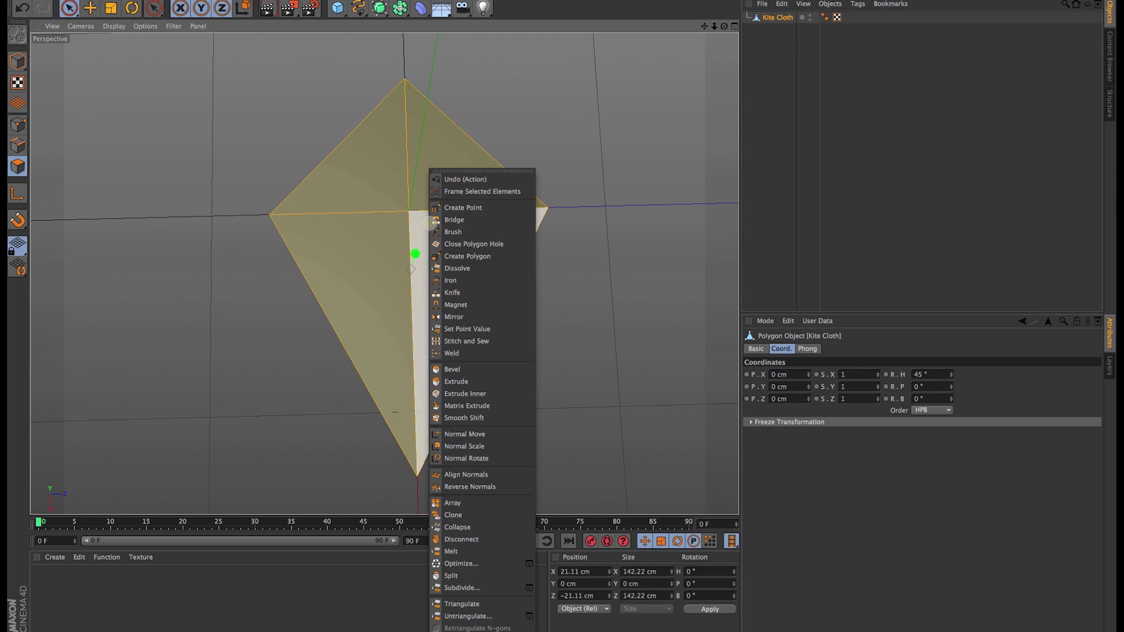
left_click(528, 589)
left_click_drag(524, 572, 525, 570)
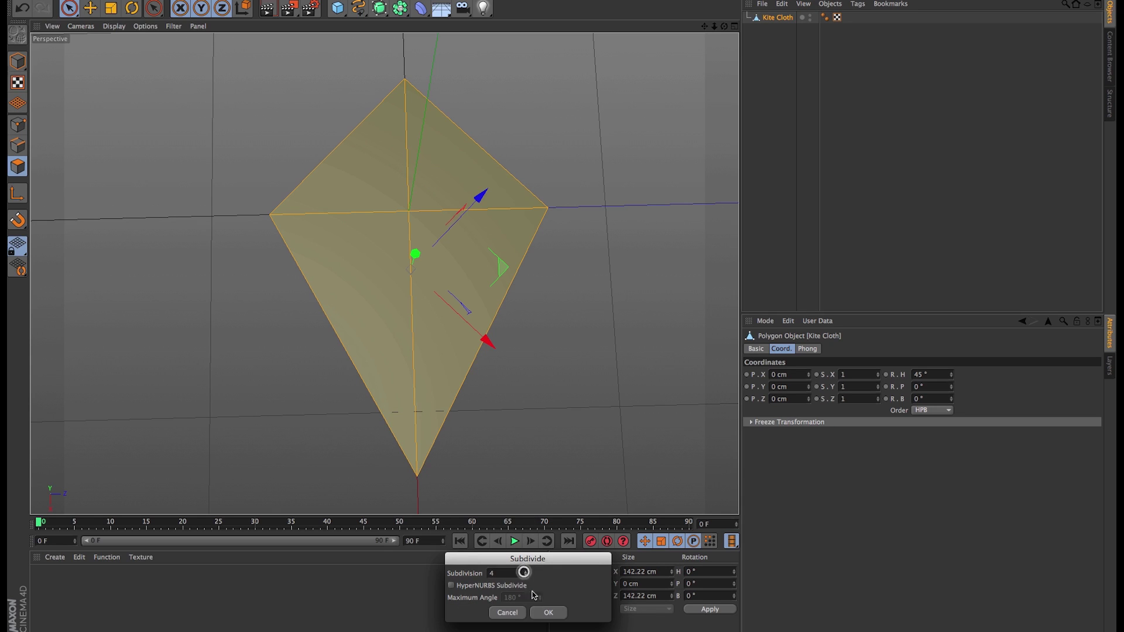
left_click(548, 612)
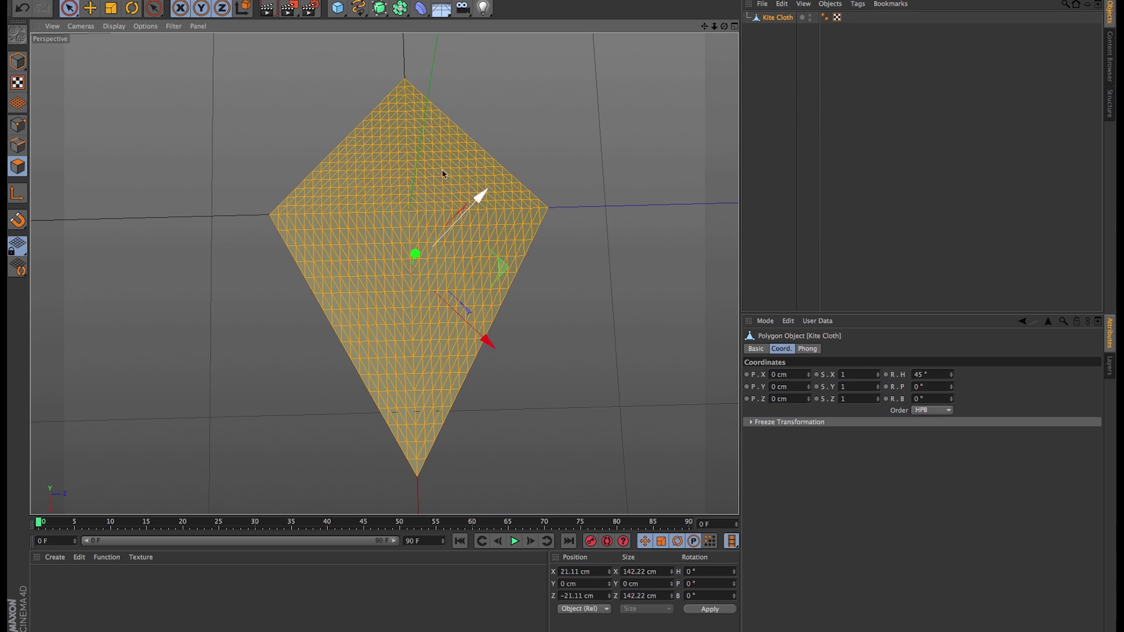
Add a cylinder with 5 rotation segments.
left_click(778, 46)
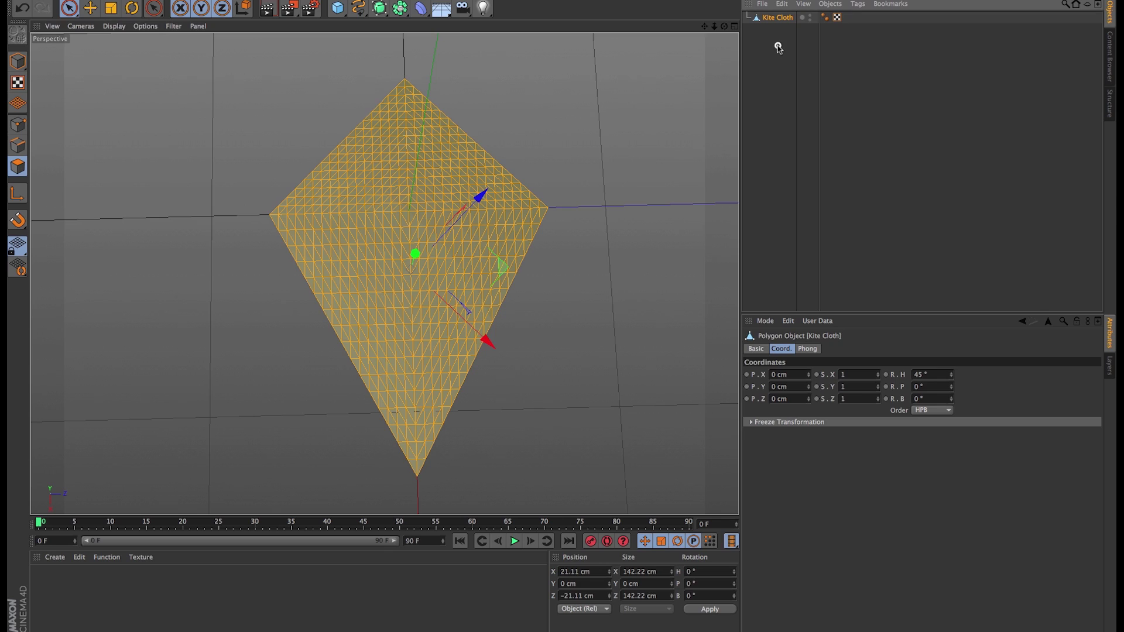
left_click(338, 8)
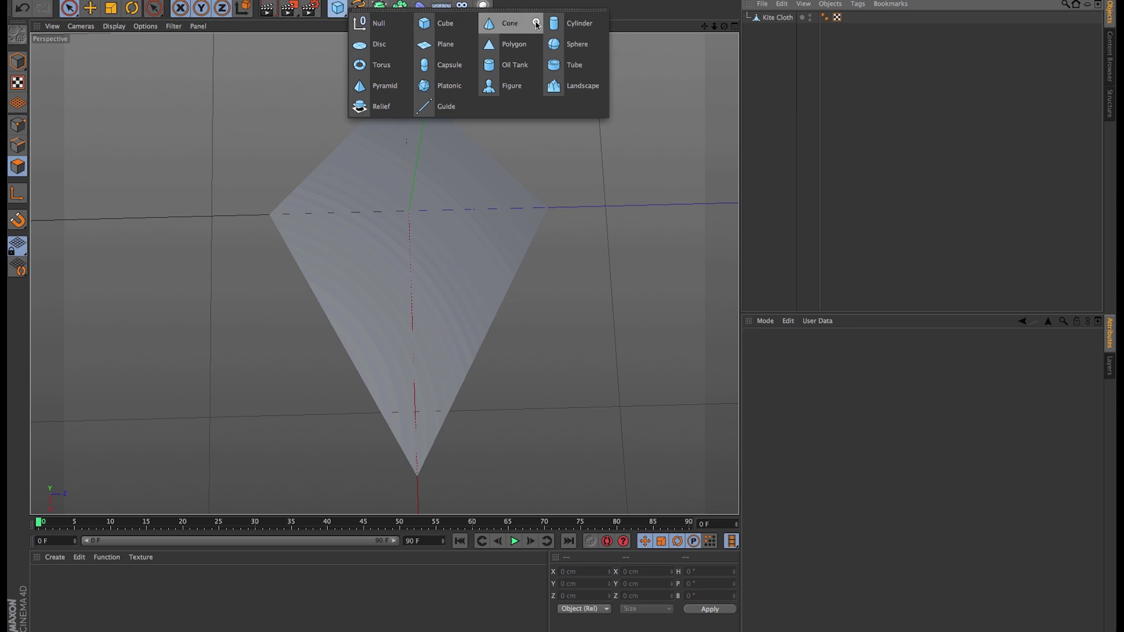
left_click(568, 23)
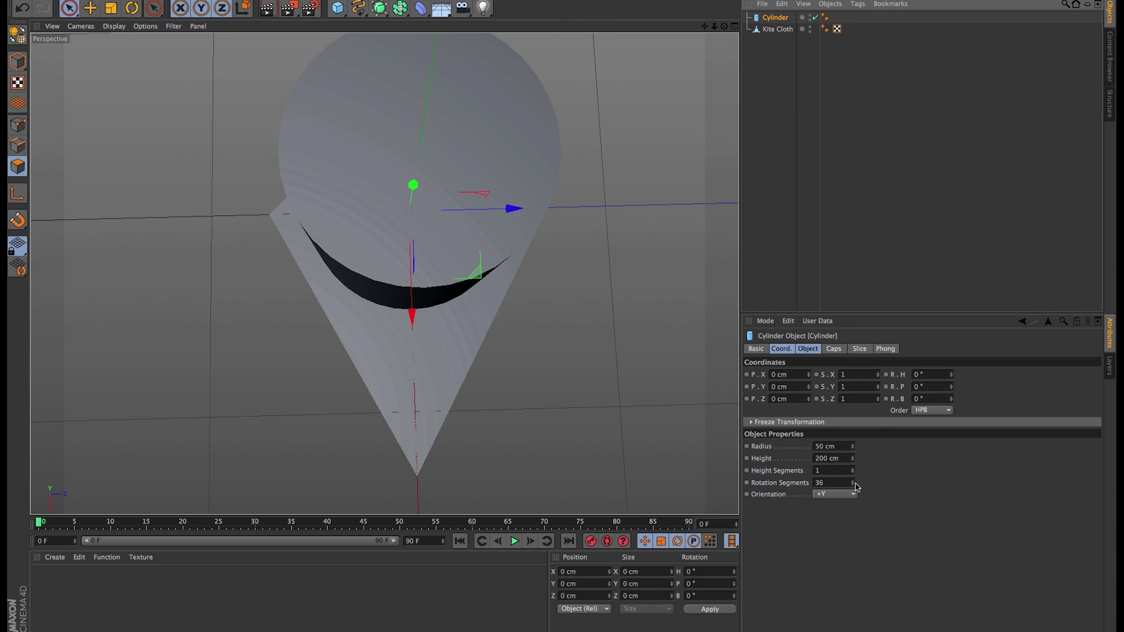
left_click_drag(853, 485, 853, 485)
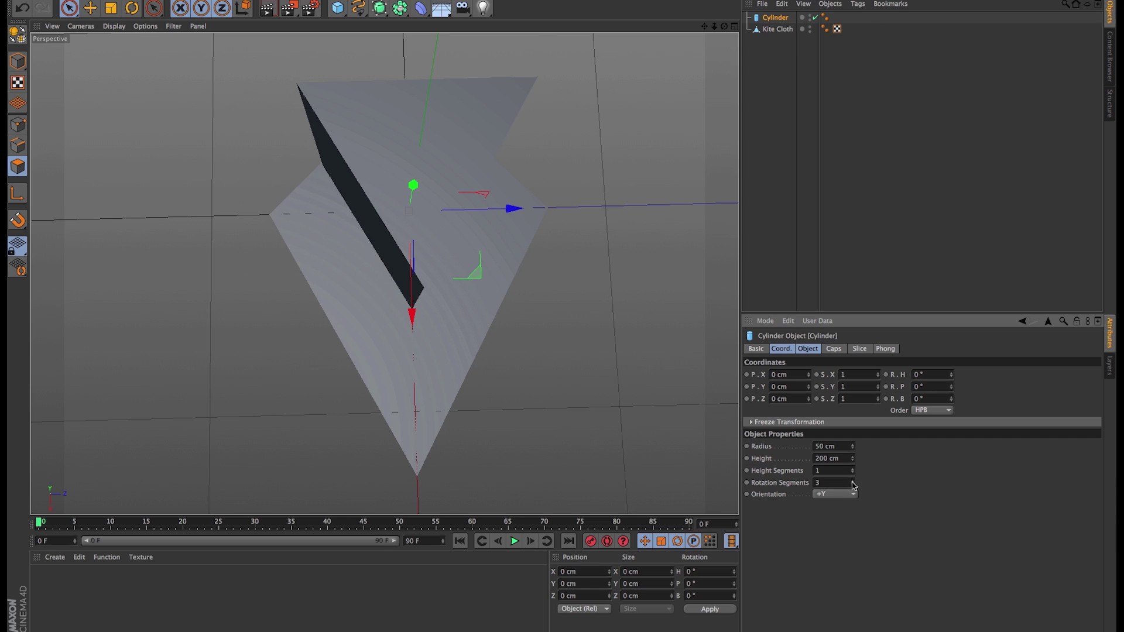
left_click(852, 483)
left_click(852, 480)
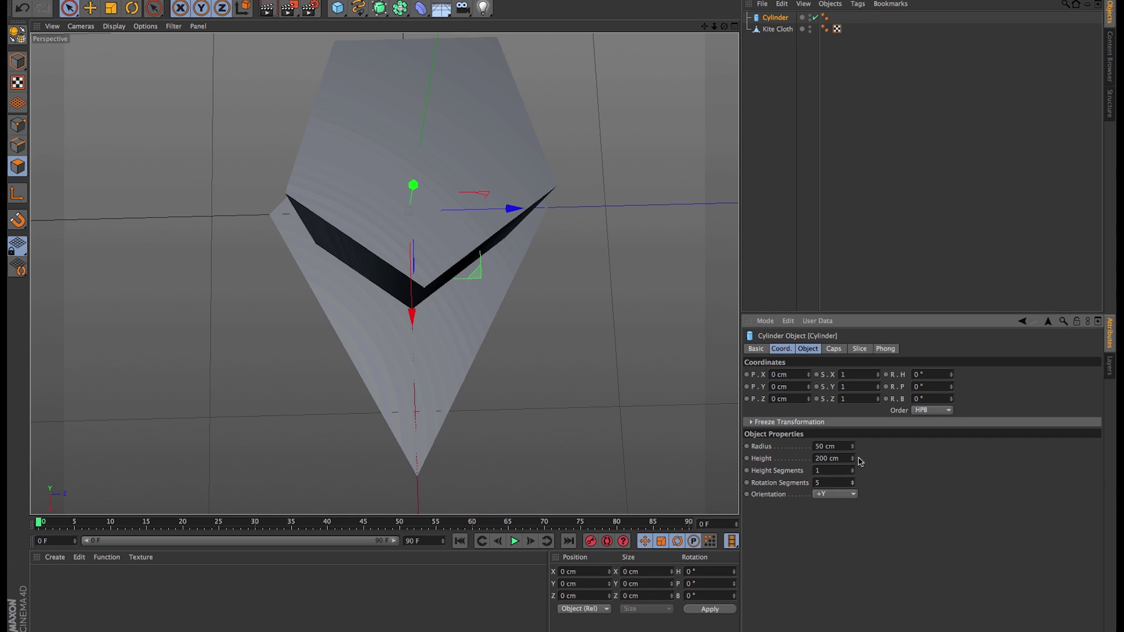
Set the cylinder's radius to 0.5 cm and orient it along +X.
left_click(844, 446)
type("1")
key("Tab")
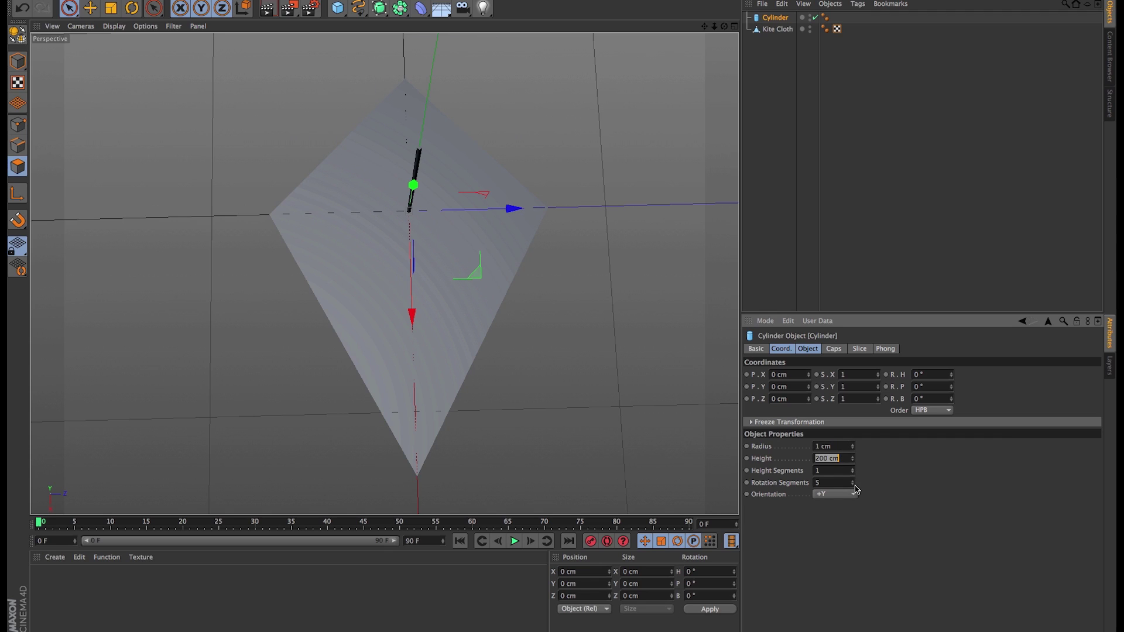
left_click(843, 446)
type("0.5")
key("Return")
left_click(835, 495)
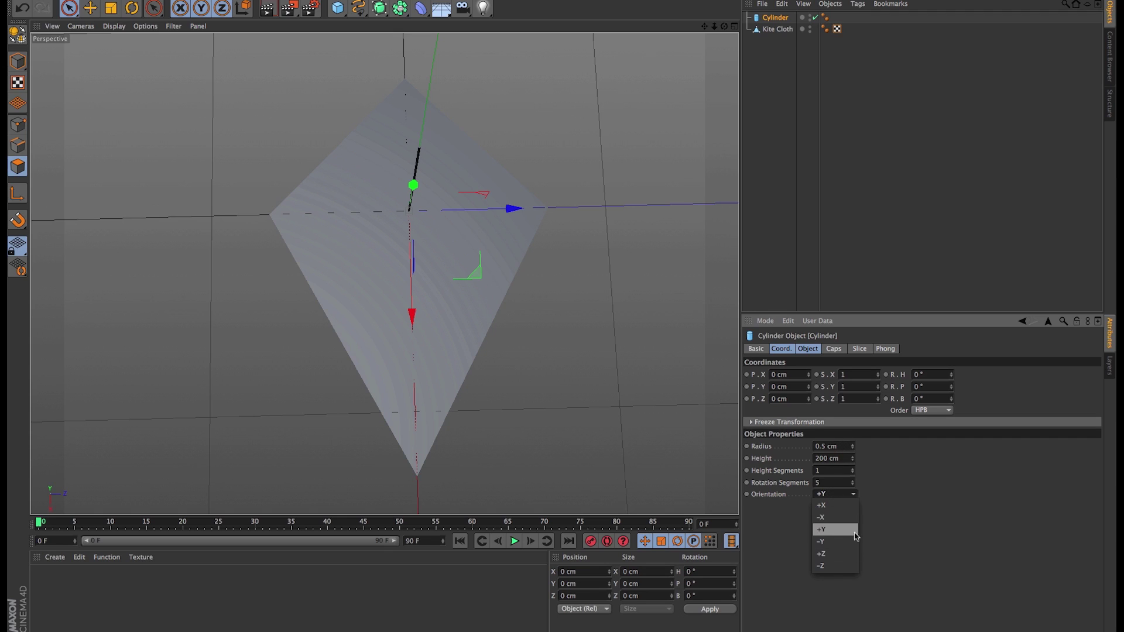
left_click(857, 506)
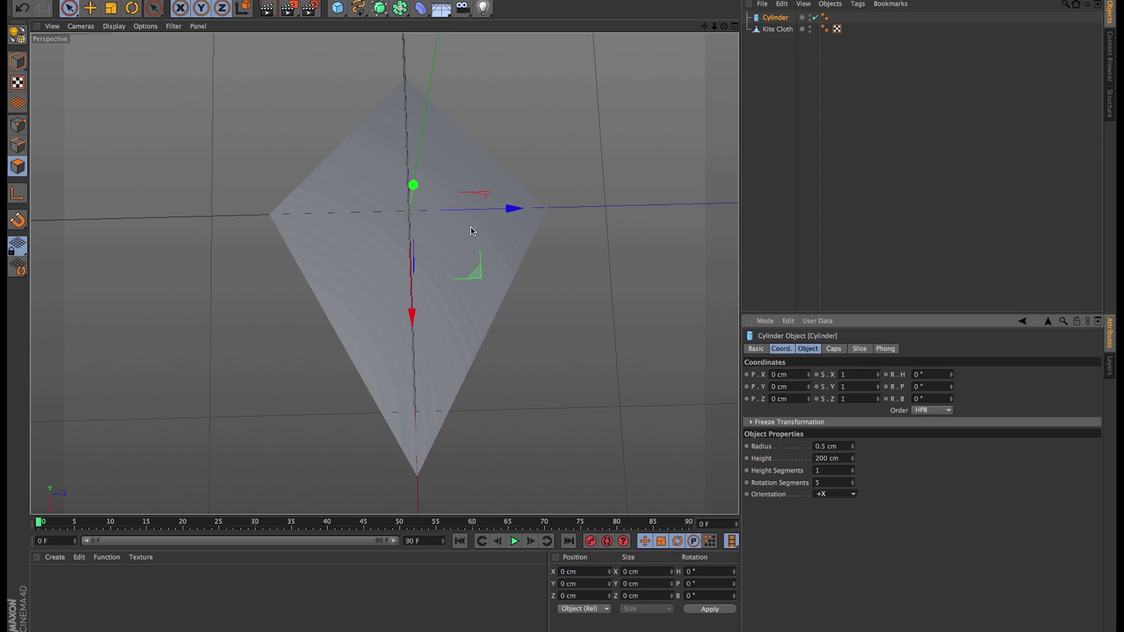
Show the kite shaded with mesh lines and align the rod with its spine.
left_click(114, 26)
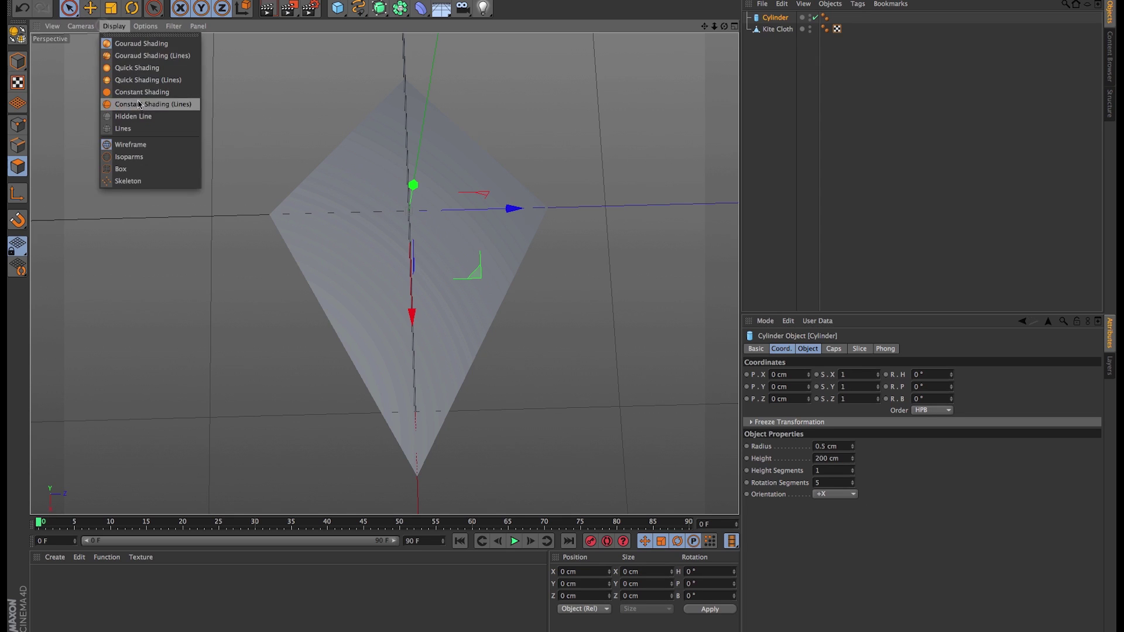
left_click(139, 105)
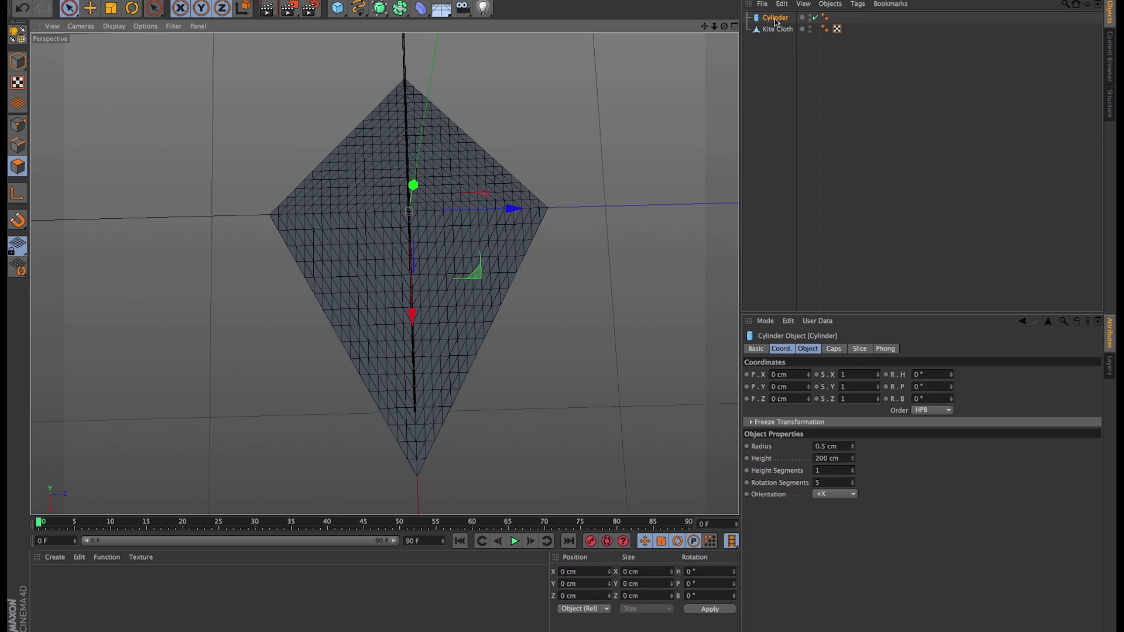
left_click_drag(411, 316, 302, 311)
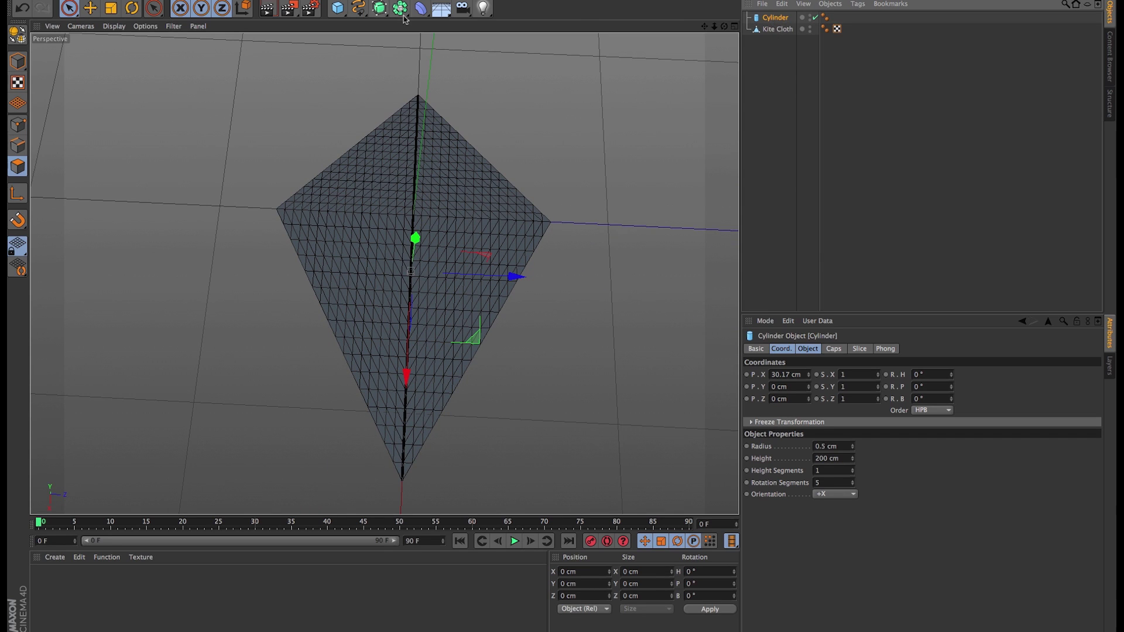
Paste a copy of the rod along +Z across the kite's centre, then show four views.
key("super+v")
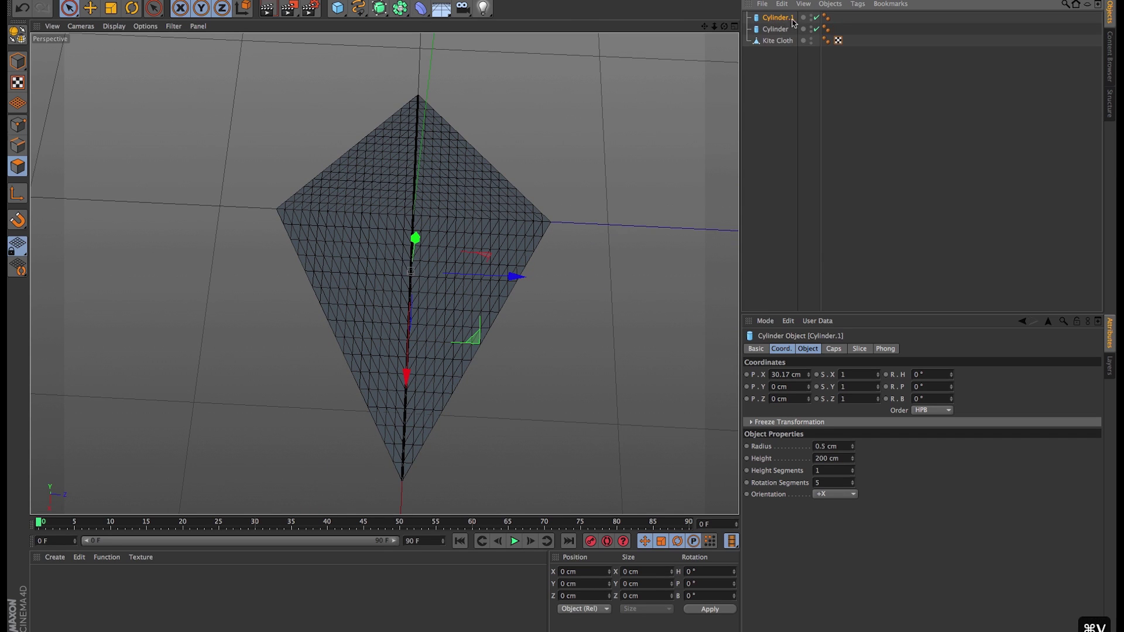
left_click(850, 494)
left_click(851, 556)
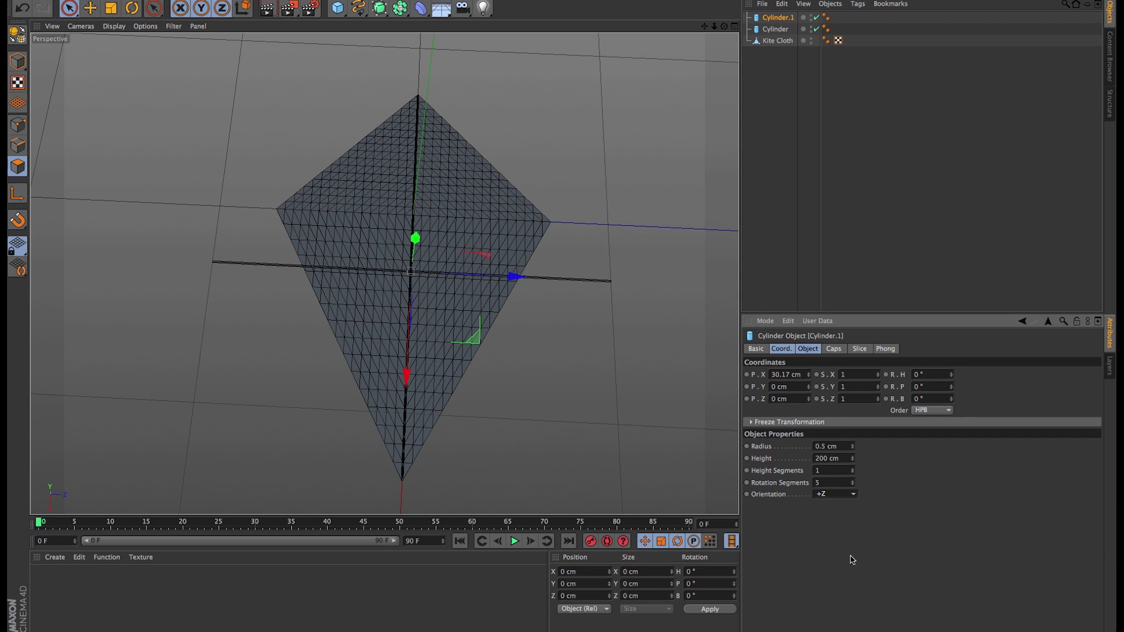
left_click_drag(406, 375, 411, 316)
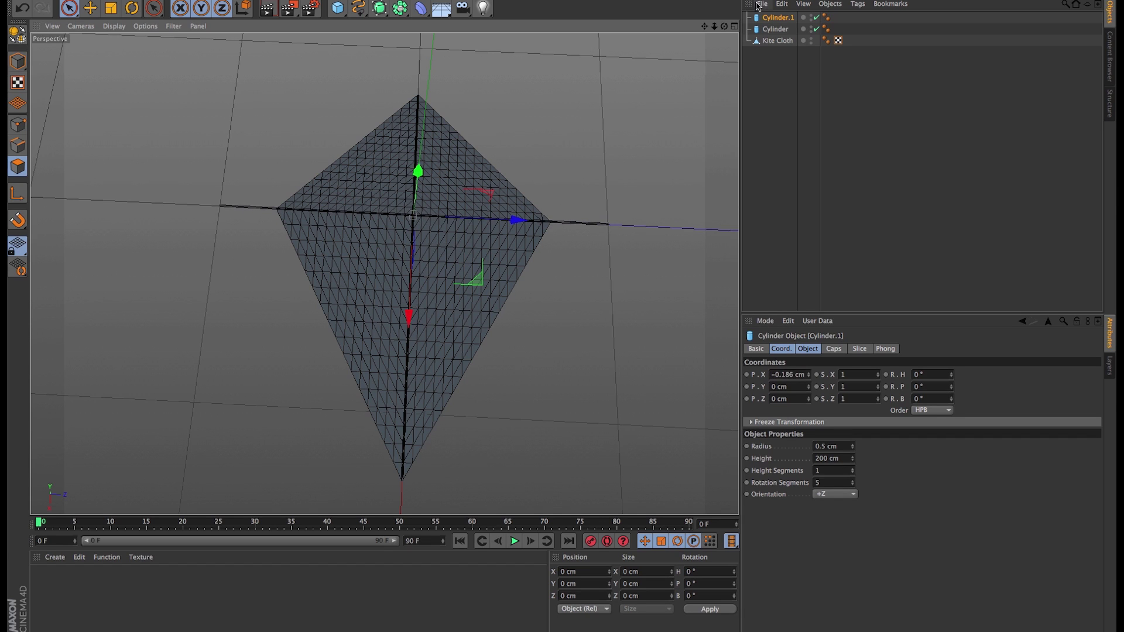
left_click(735, 27)
Slide Cylinder.1 along X in the Top view to centre it on the kite.
scroll(561, 151, "up", 8)
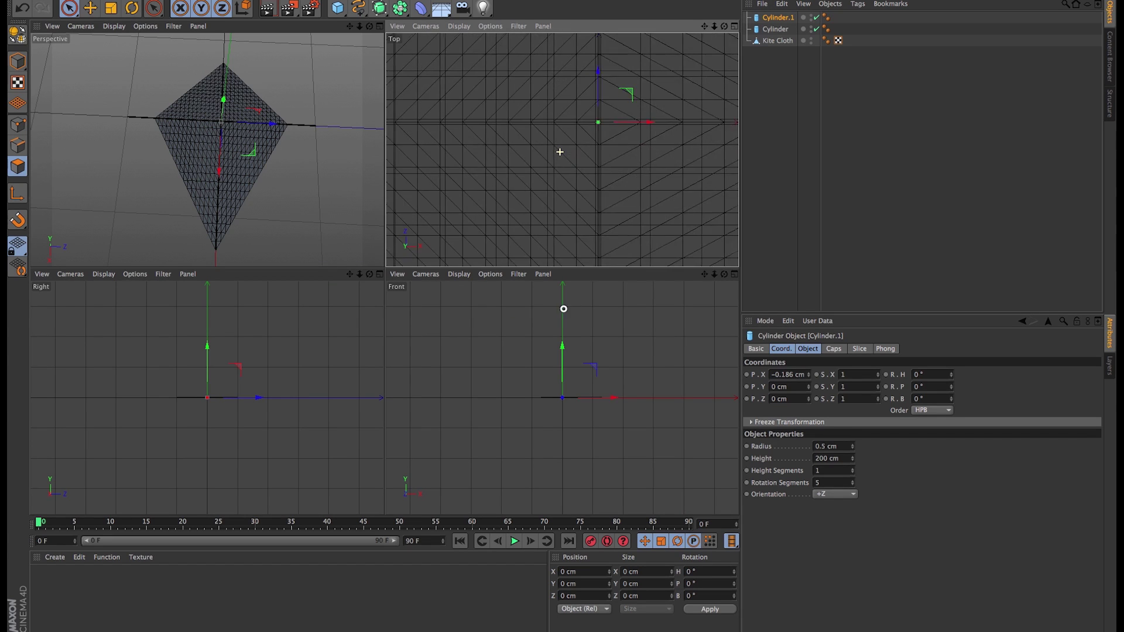
scroll(514, 156, "down", 5)
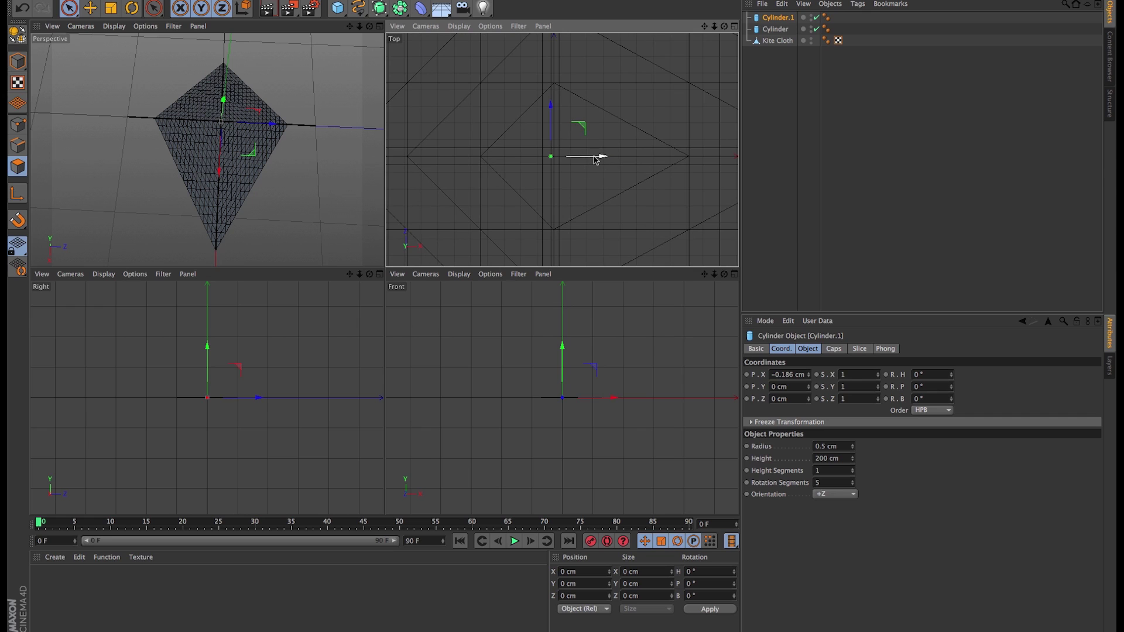
mouse_move(596, 157)
left_mouse_down()
mouse_move(582, 156)
mouse_move(599, 161)
left_mouse_up()
Shorten the cross spar to 142 cm and return to the single Perspective view.
scroll(609, 175, "up", 5)
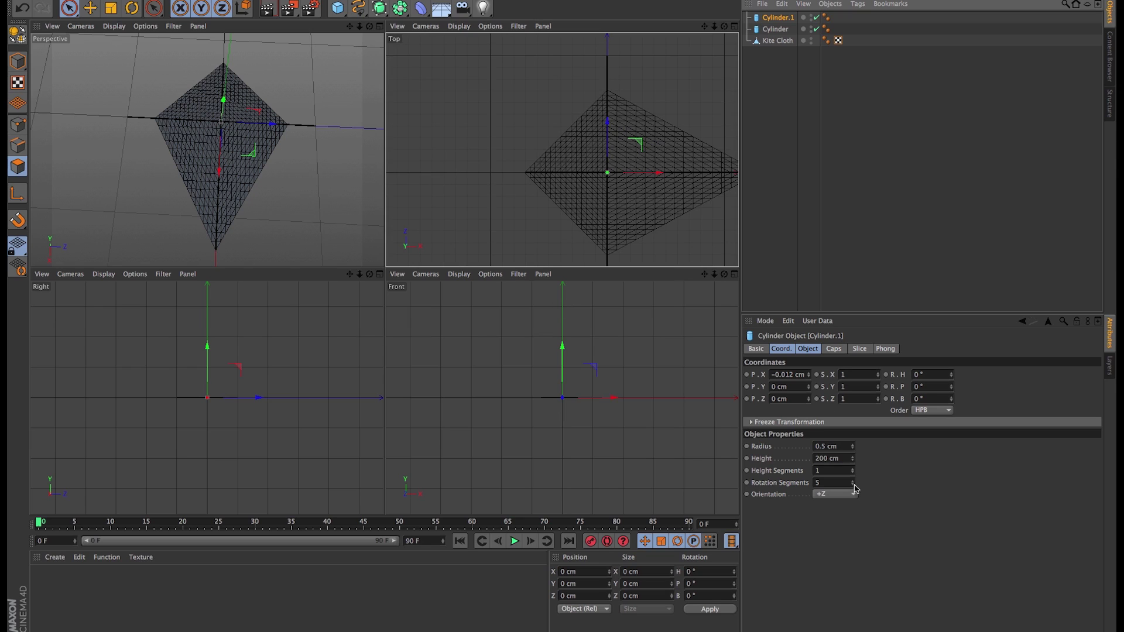
left_click_drag(852, 459, 853, 460)
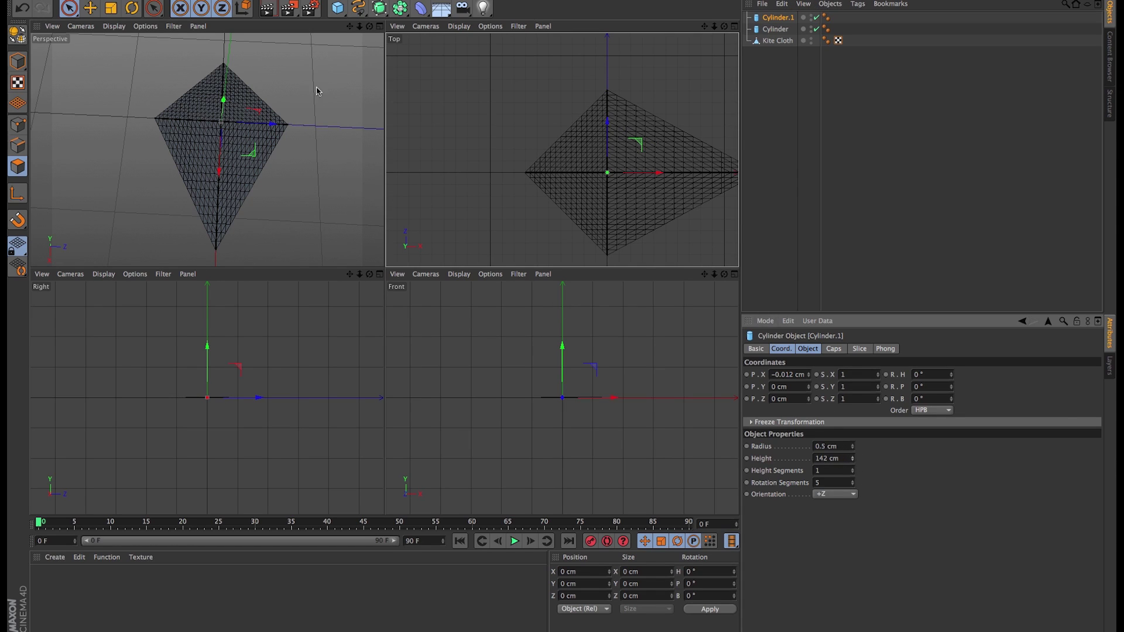
left_click(379, 26)
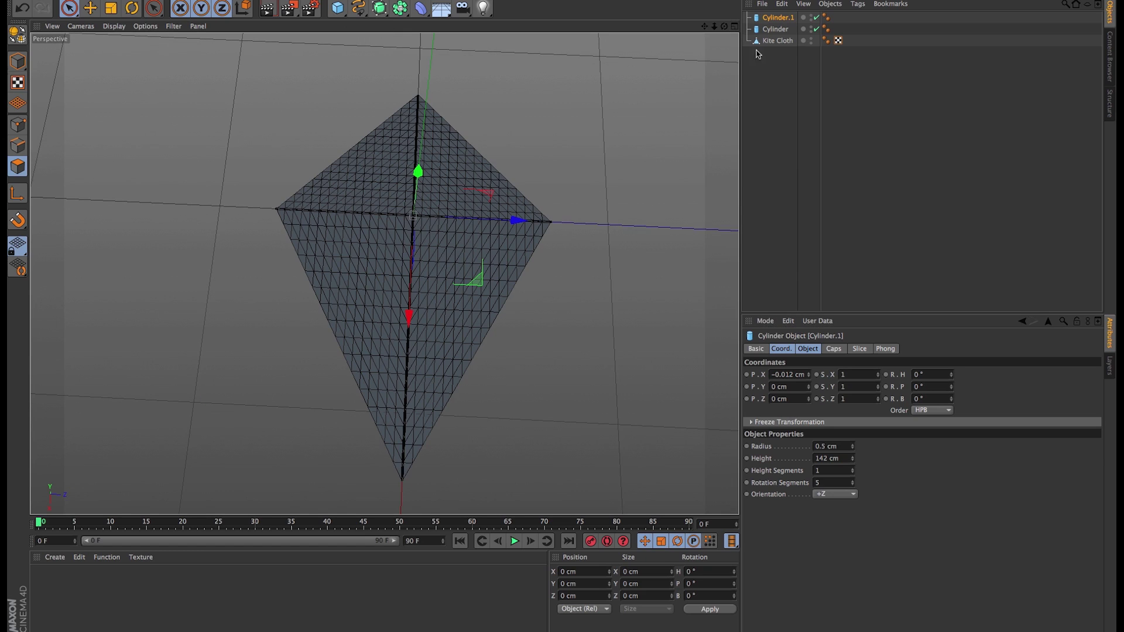
Make both cylinders editable, connect them into one object and name it Kite Frame.
key("c")
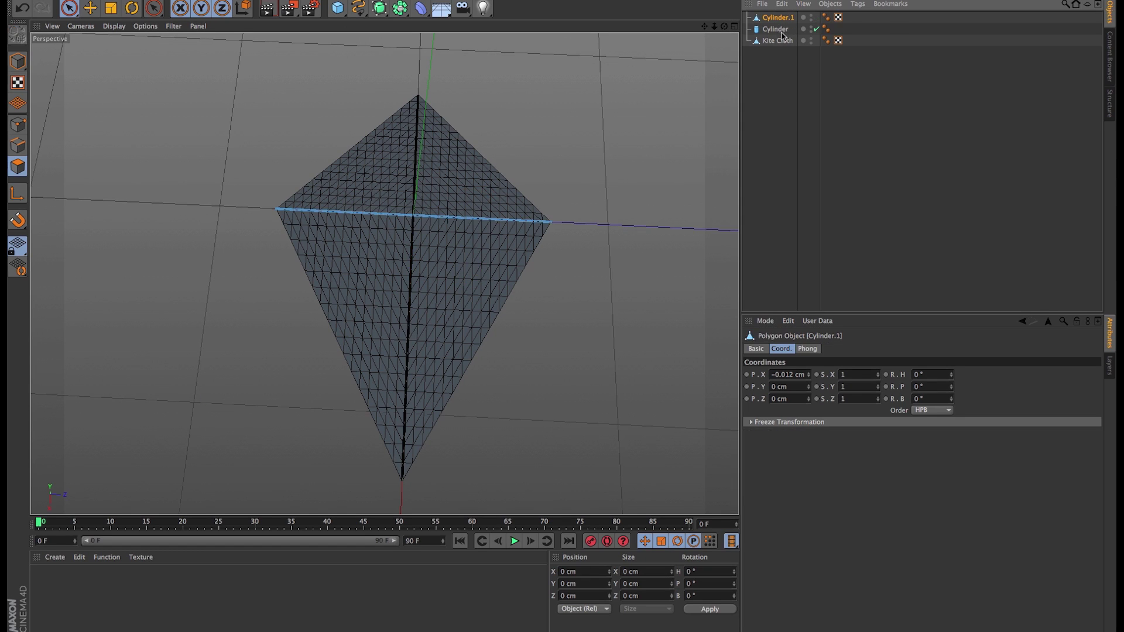
left_click(780, 30)
key("c")
left_click(773, 19, "shift")
right_click(774, 18)
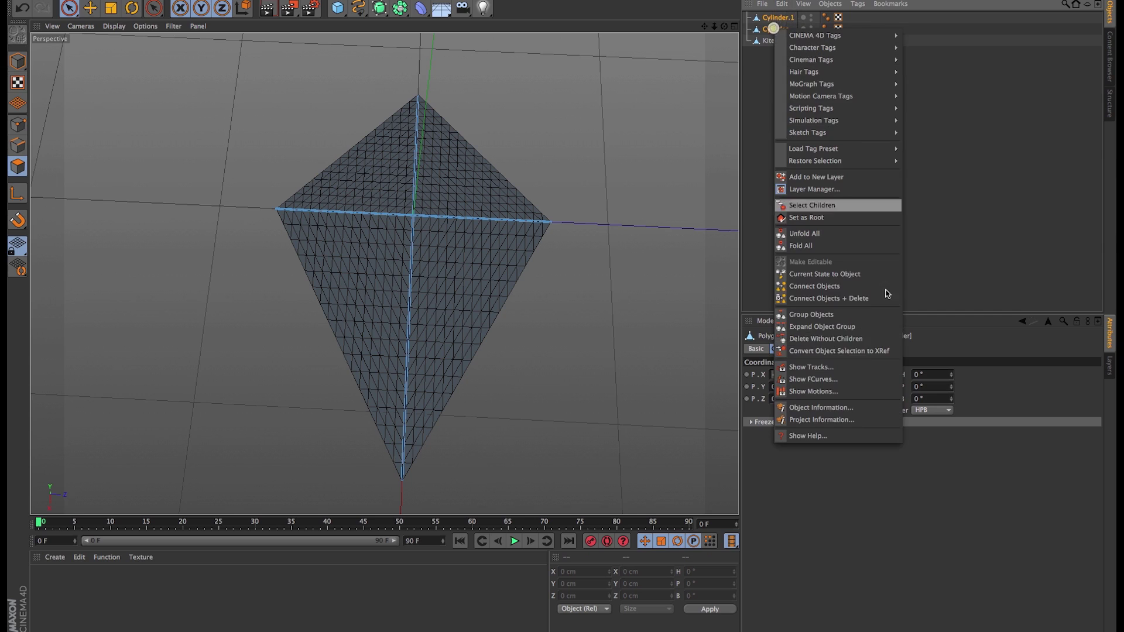
mouse_move(779, 88)
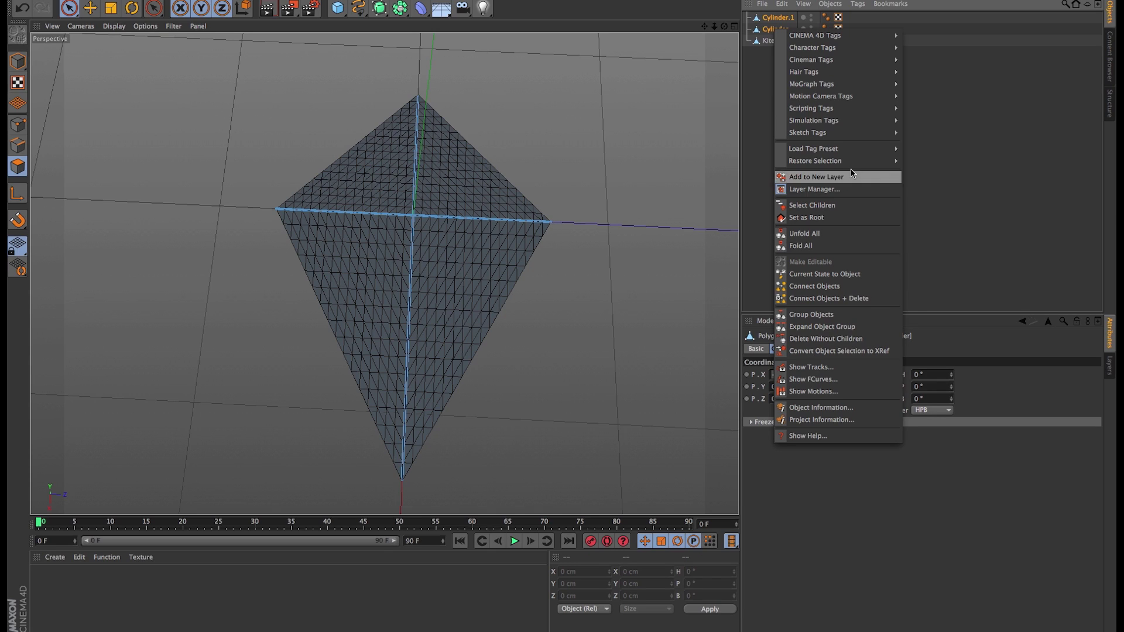
left_click(828, 299)
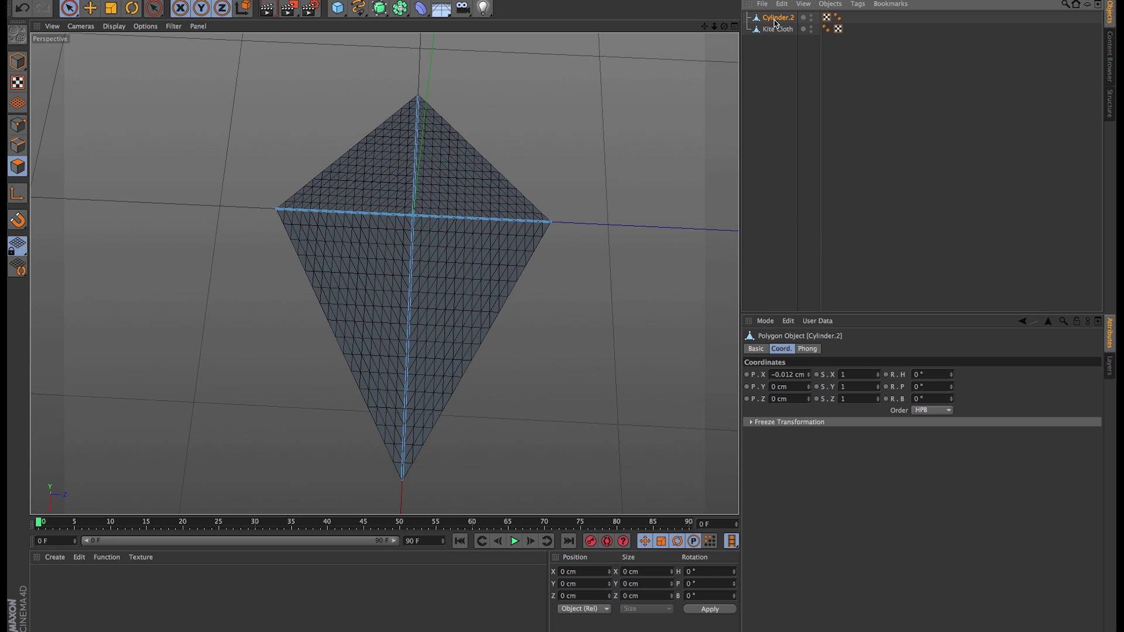
double_click(775, 18)
type("Kite Frame")
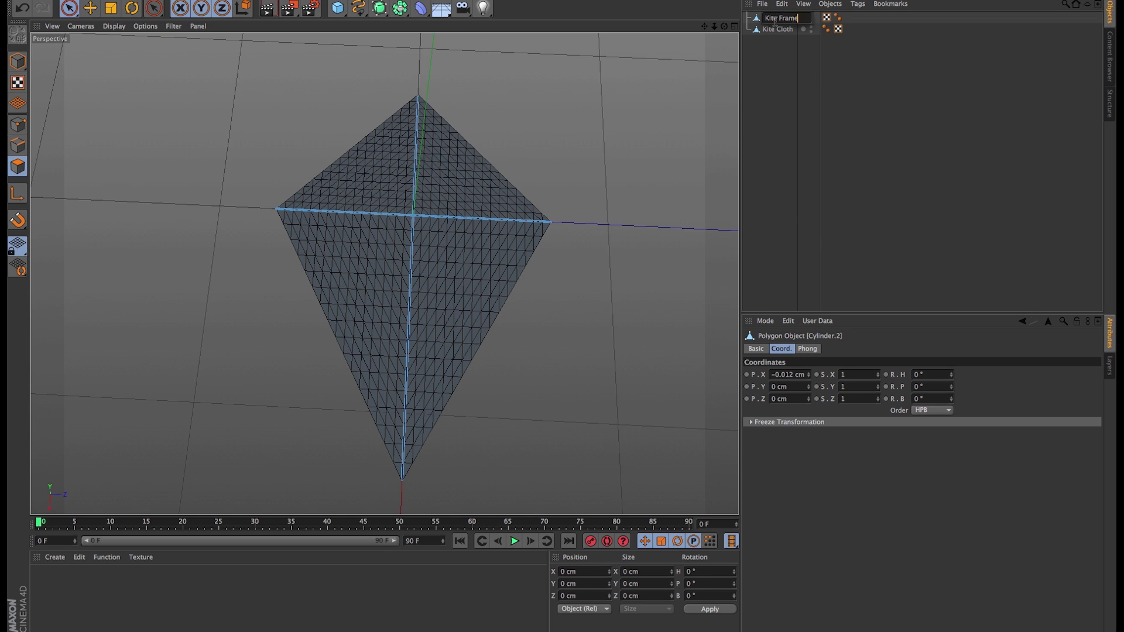
key("Return")
Group Kite Frame with Kite Cloth under a null named Kite and expand it.
left_click(778, 29, "shift")
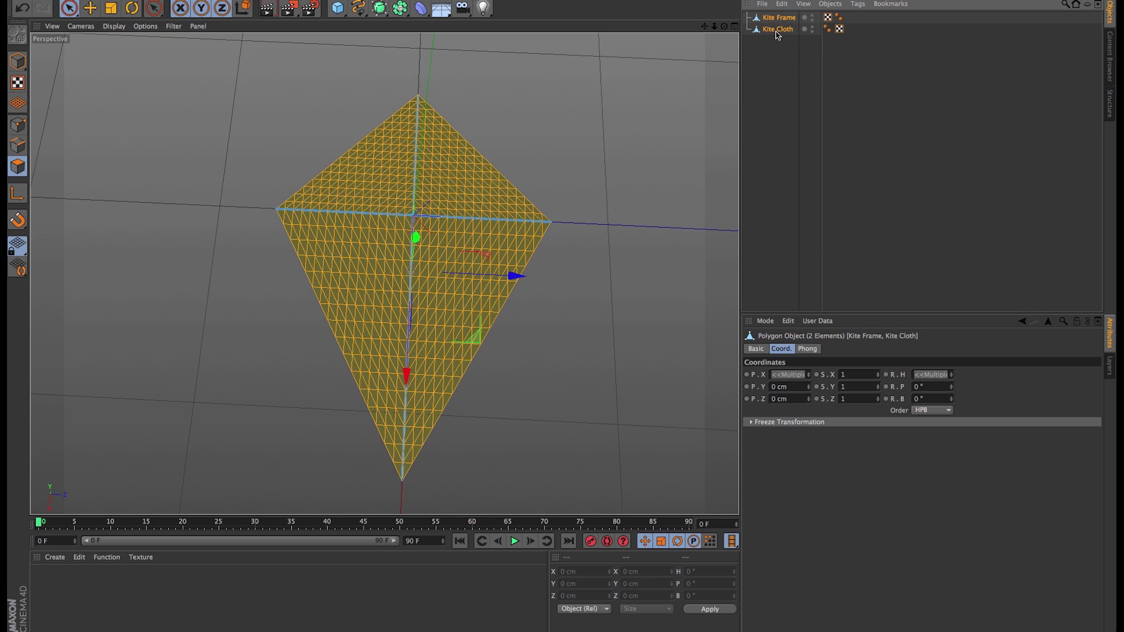
key("alt+g")
double_click(770, 17)
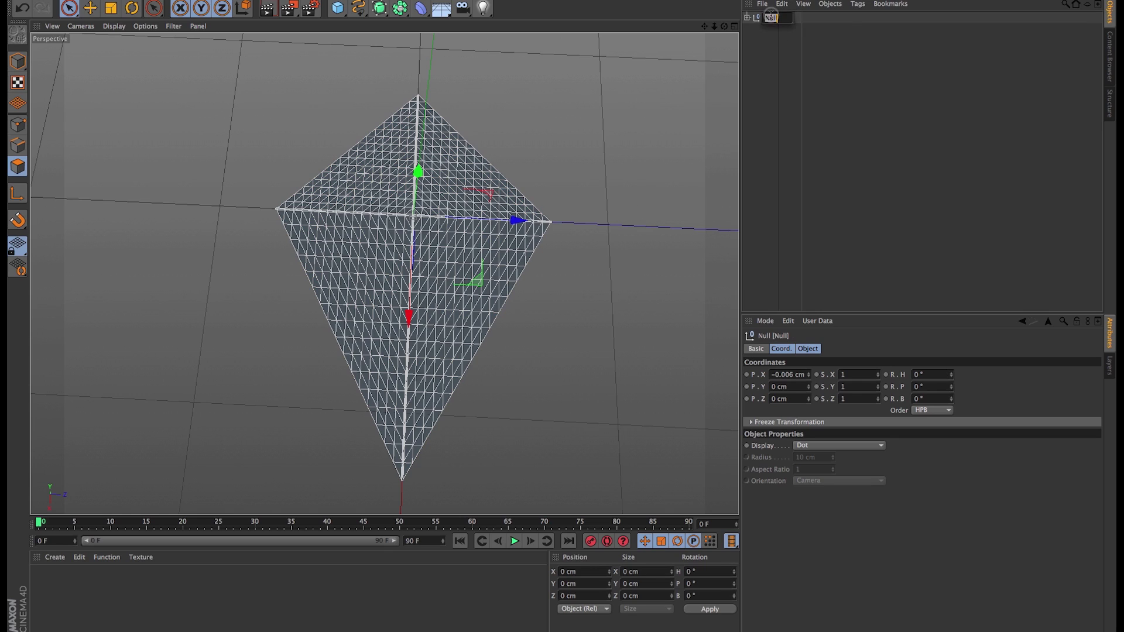
type("Kite")
key("Return")
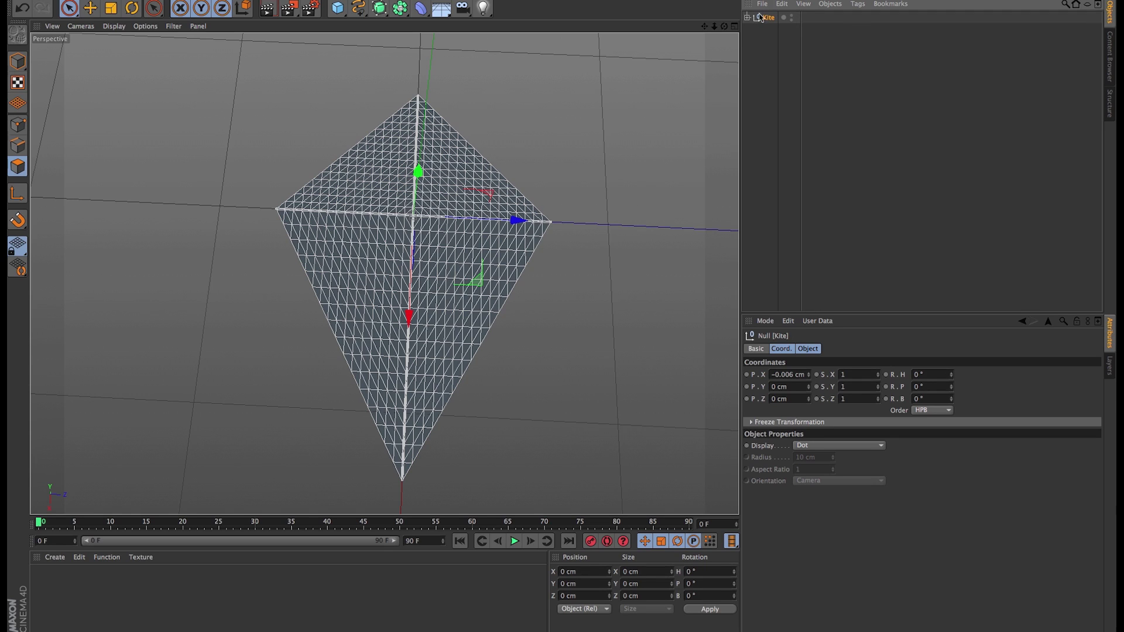
left_click(747, 17)
left_click(759, 65)
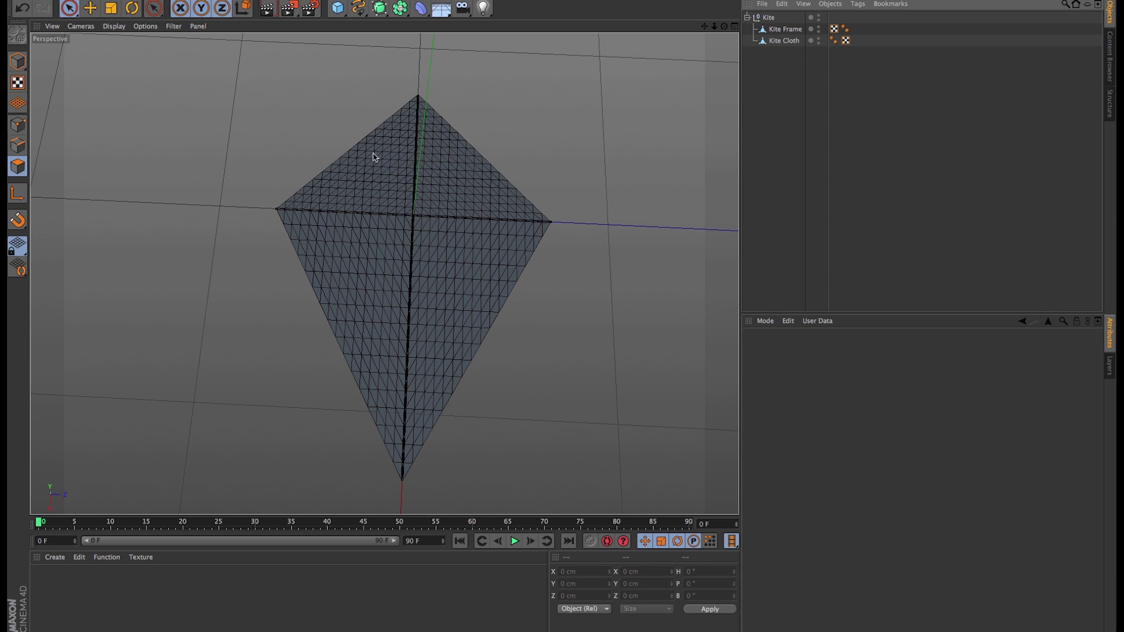
Add a Cloth tag and a Cloth Belt tag to the Kite Cloth object.
left_click(780, 41)
right_click(780, 42)
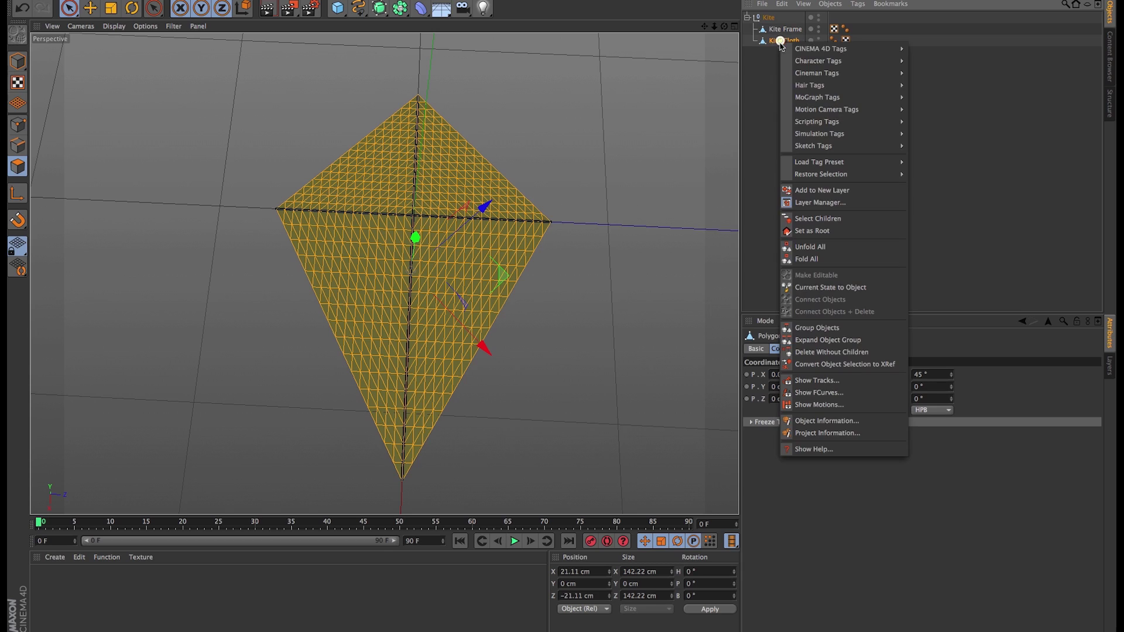
mouse_move(866, 138)
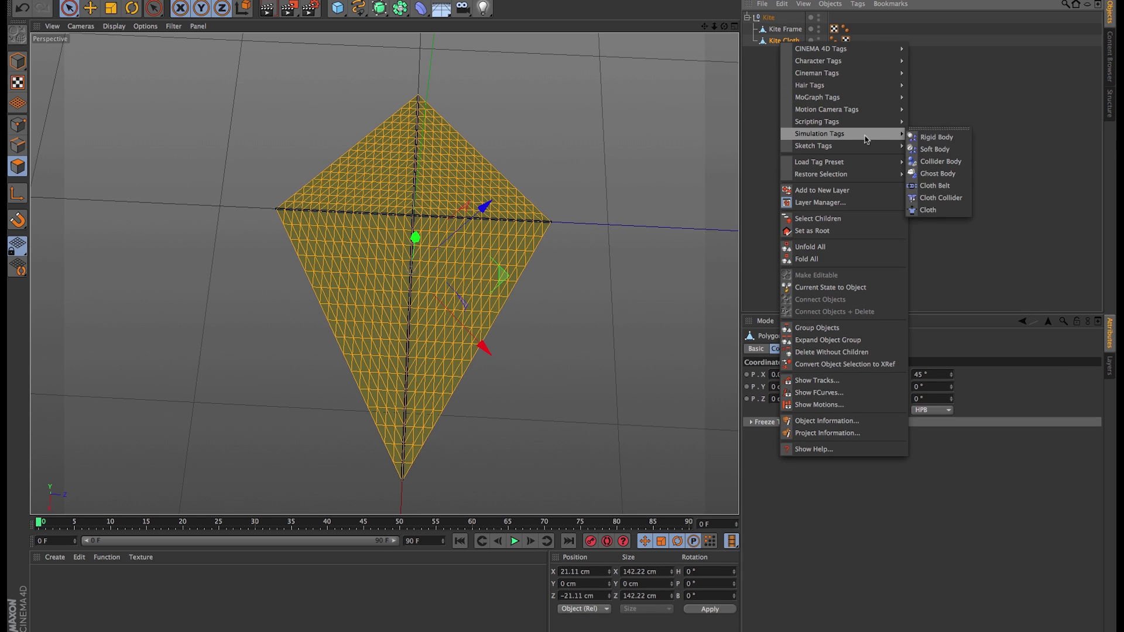
left_click(947, 212)
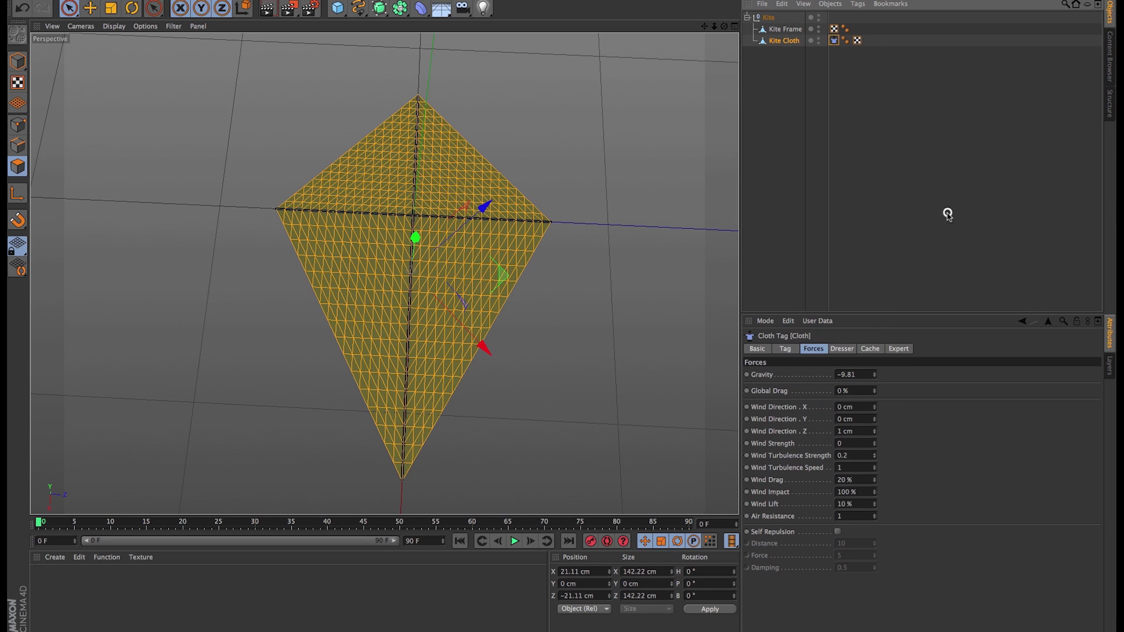
right_click(790, 42)
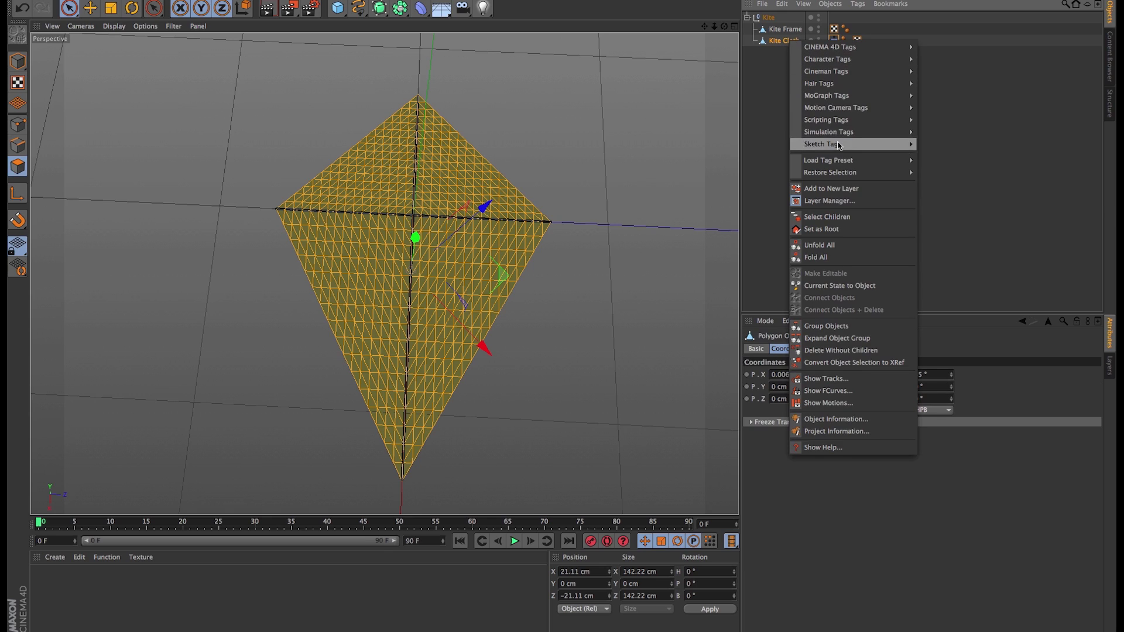
mouse_move(847, 121)
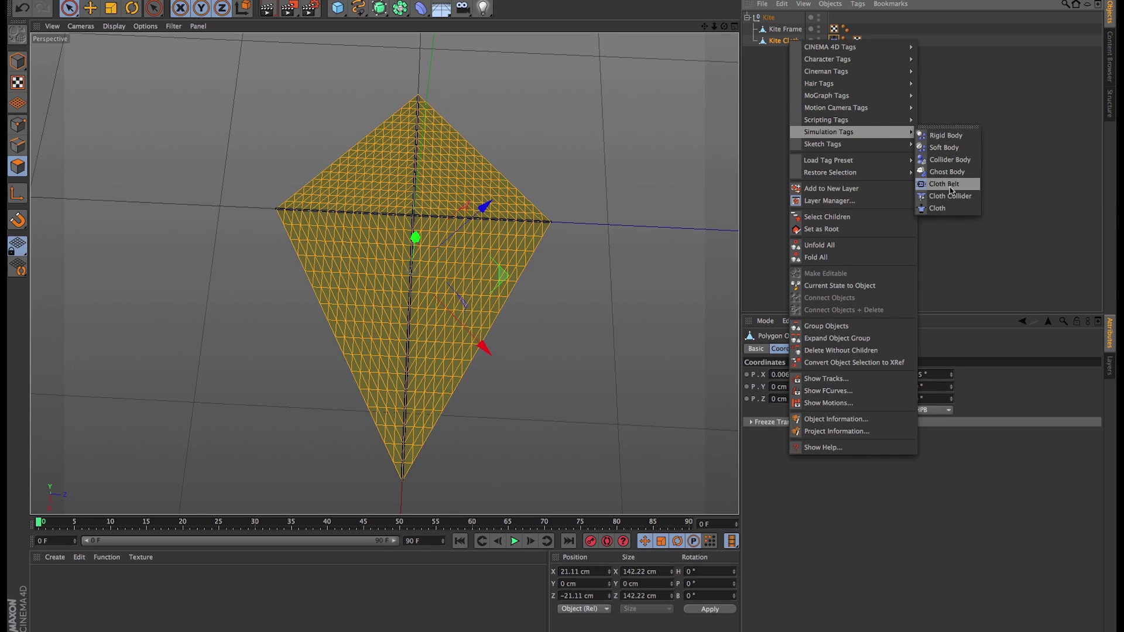
left_click(944, 184)
left_click(787, 30)
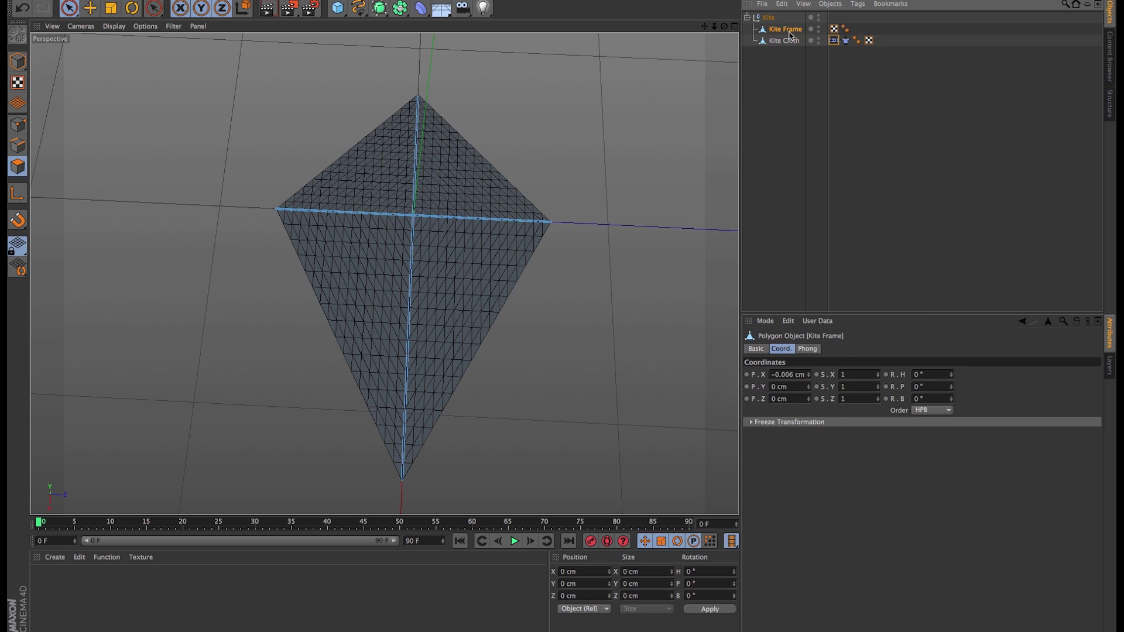
Give Kite Frame a Rigid Body dynamics tag.
right_click(790, 35)
mouse_move(854, 121)
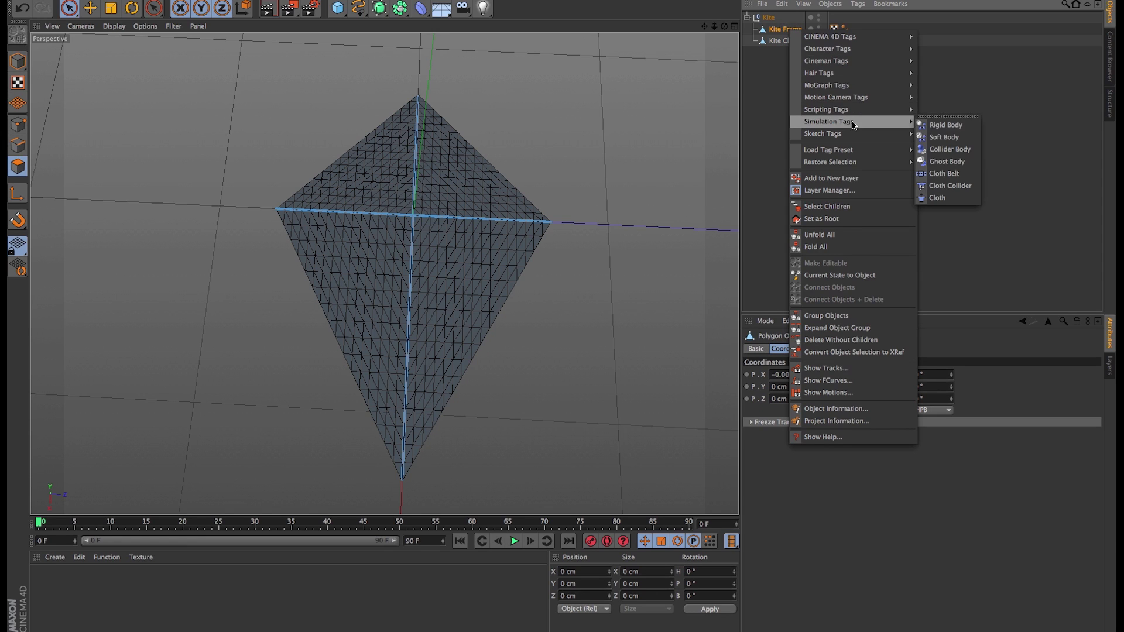
left_click(945, 124)
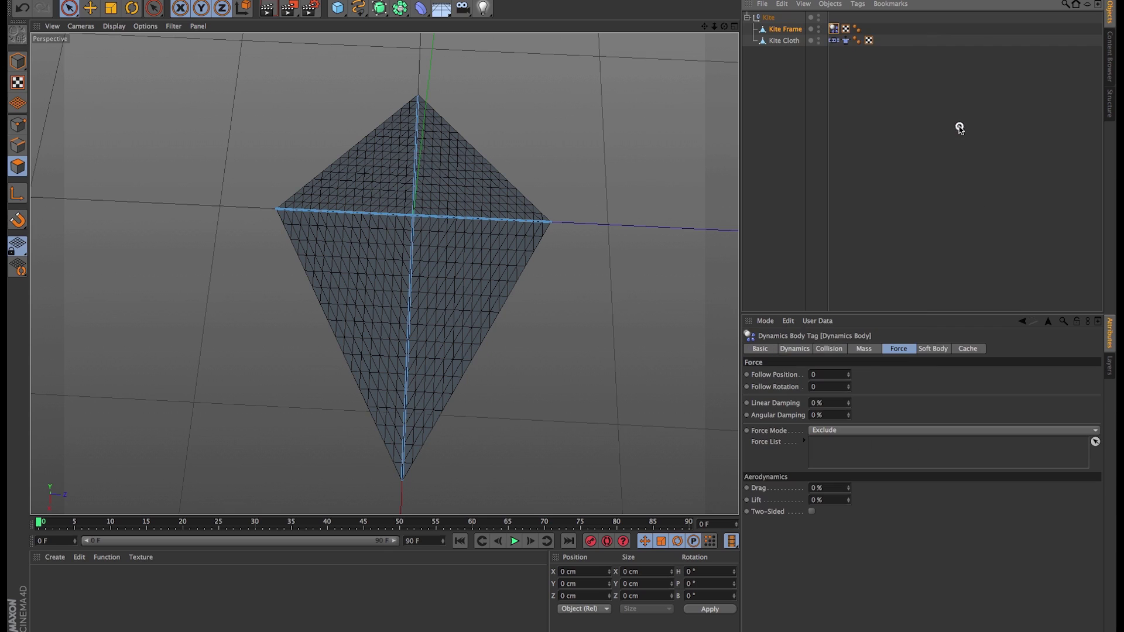
Set the Cloth Belt tag's Belt On to Kite Frame and switch to Points mode.
left_click(834, 41)
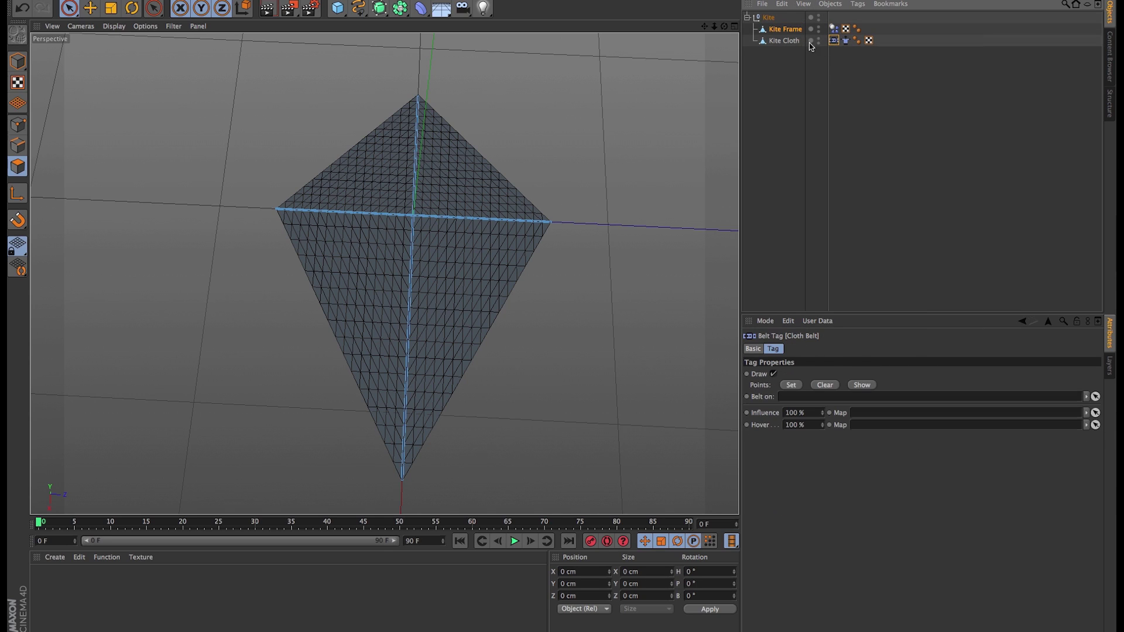
left_click_drag(789, 34, 799, 400)
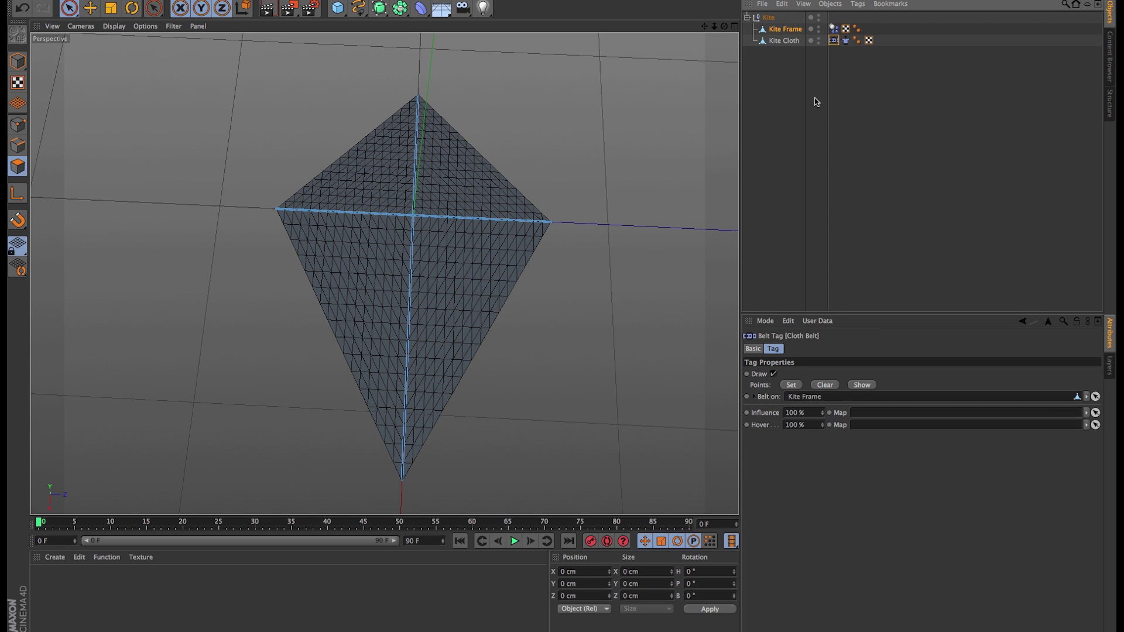
left_click(19, 125)
Select Kite Cloth's points along the top spine and the cross spar.
left_click(788, 40)
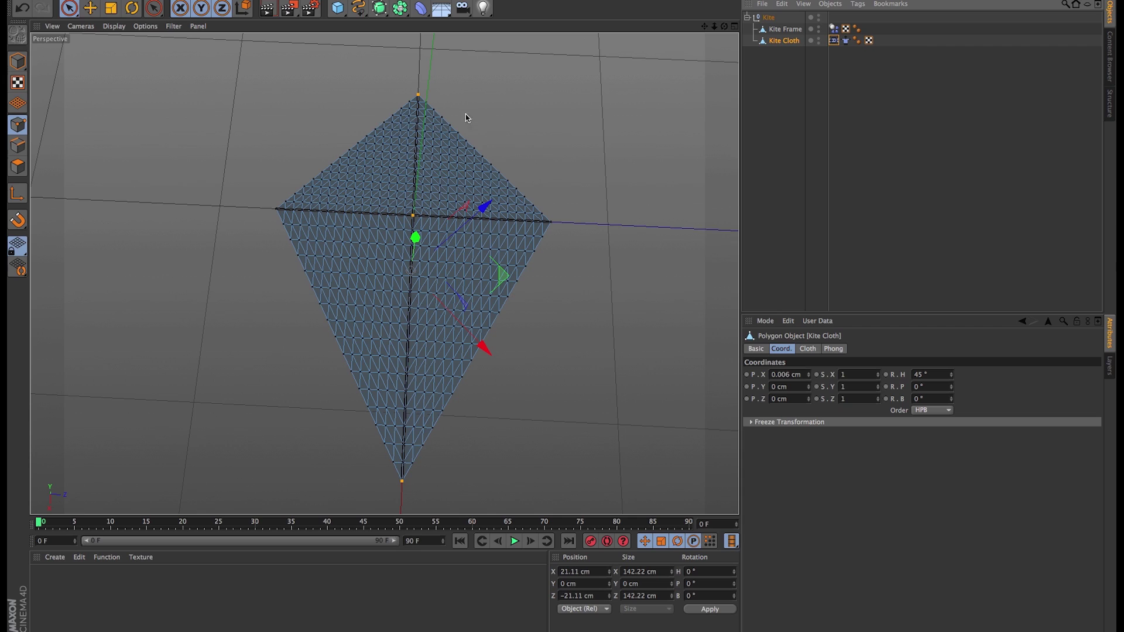
left_click(419, 85)
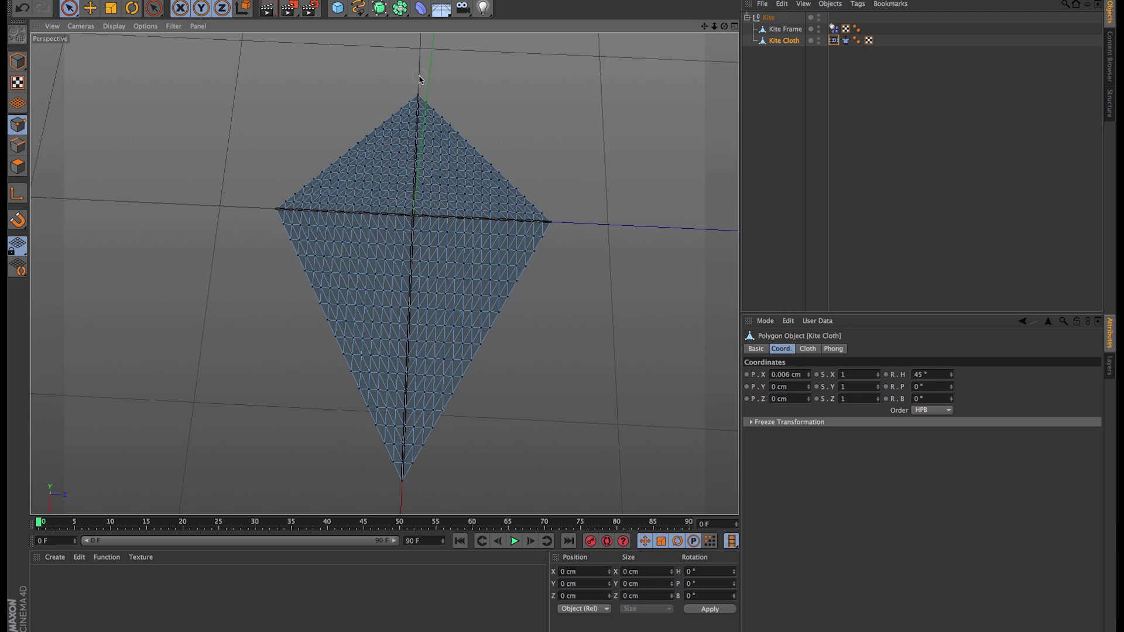
left_click_drag(420, 86, 402, 485, "shift")
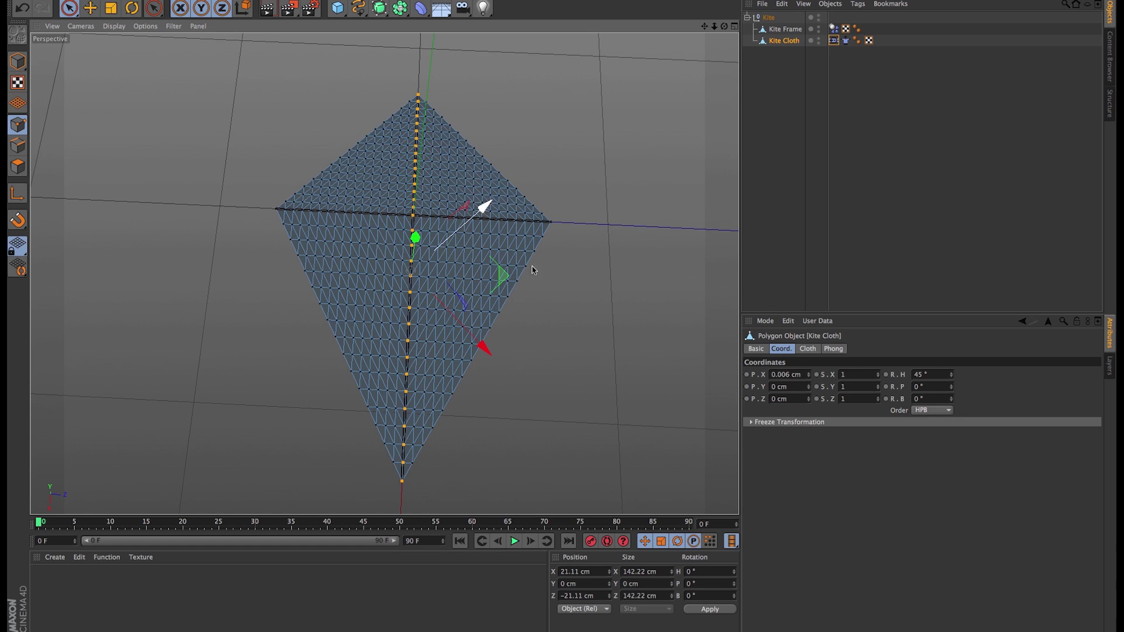
left_click_drag(262, 207, 589, 224, "shift")
Set the selected points as cloth belt points, then select Kite and orbit to inspect.
left_click(832, 41)
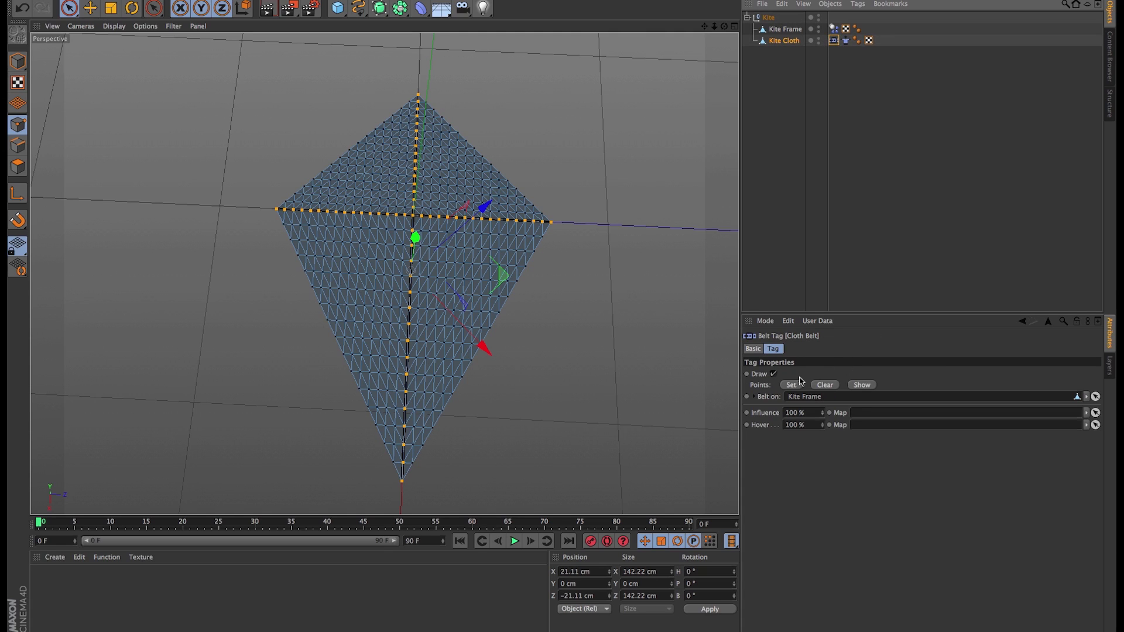
left_click(794, 385)
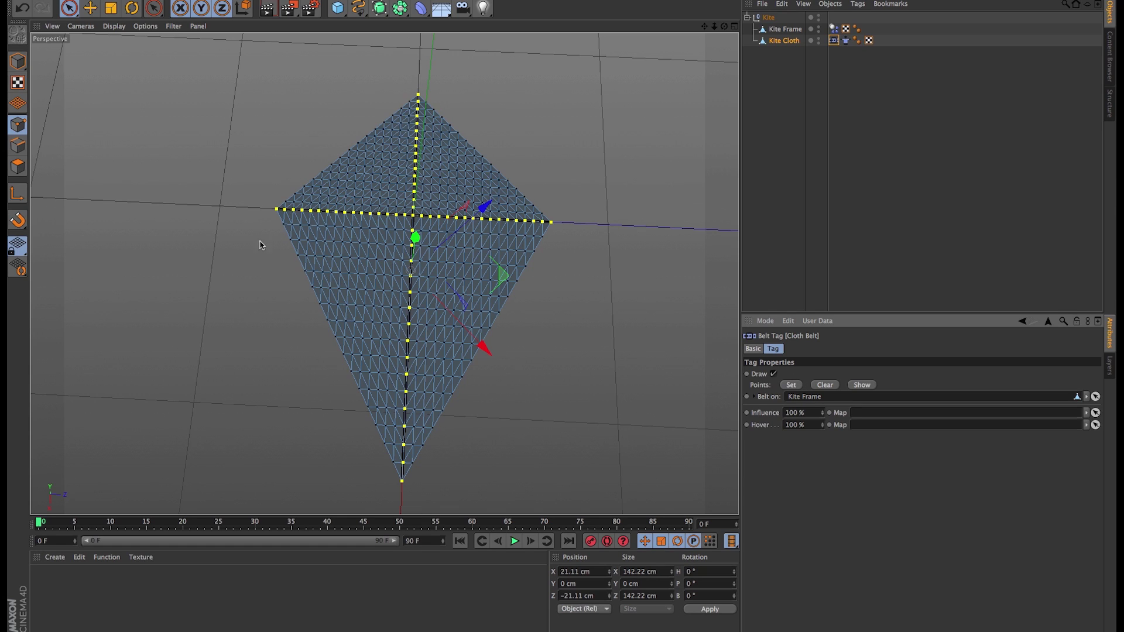
left_click(781, 76)
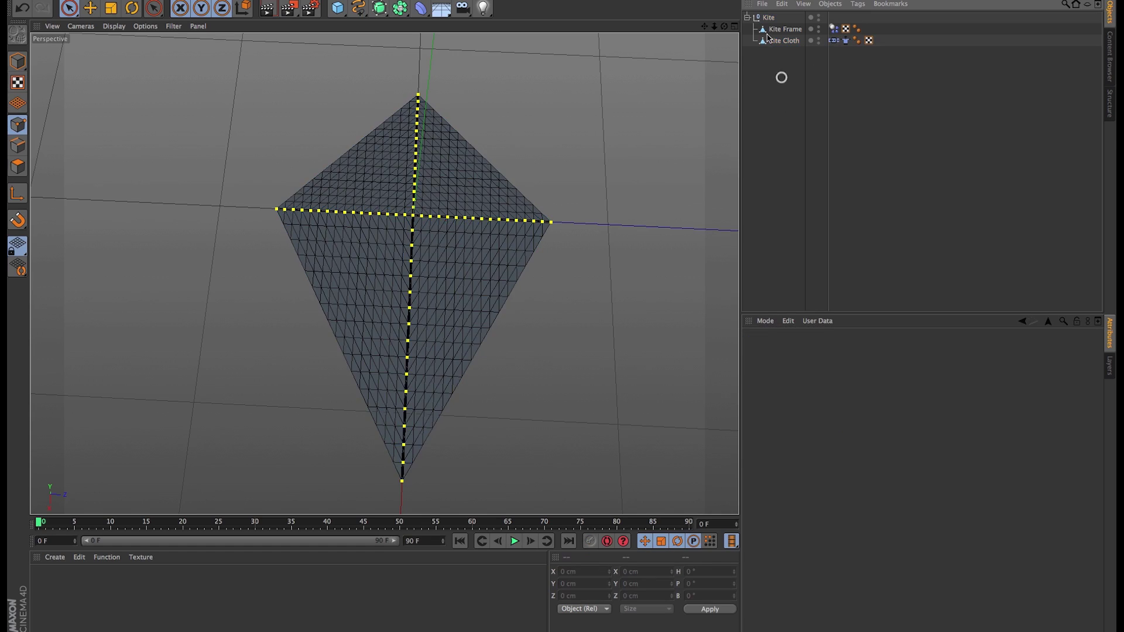
left_click(769, 18)
left_click_drag(689, 91, 473, 232, "alt")
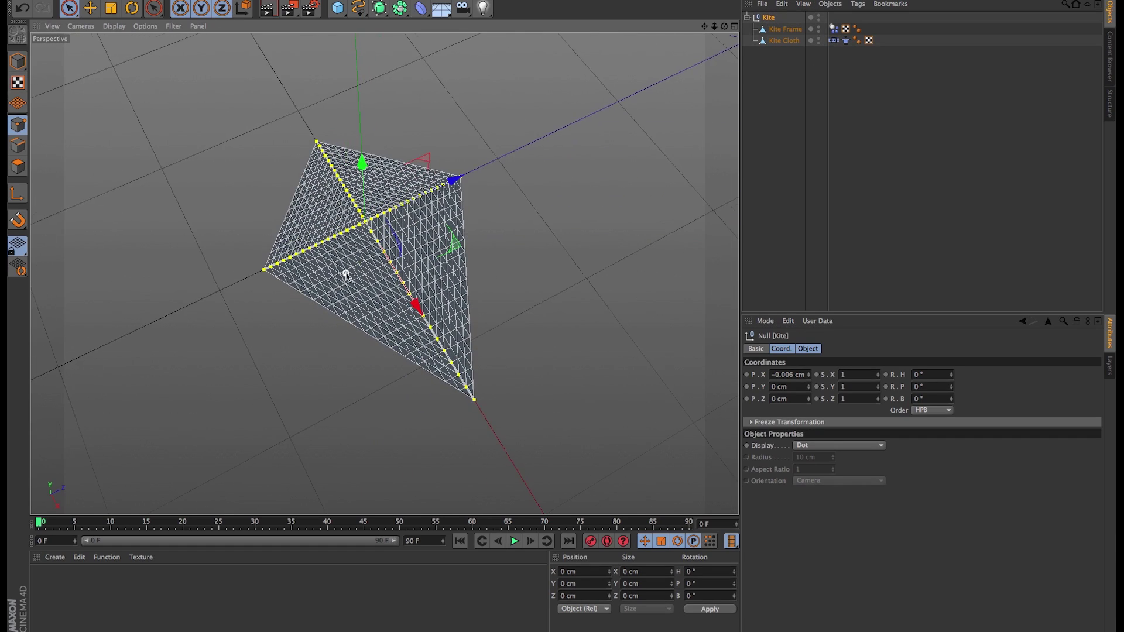
left_click_drag(347, 275, 387, 256, "alt")
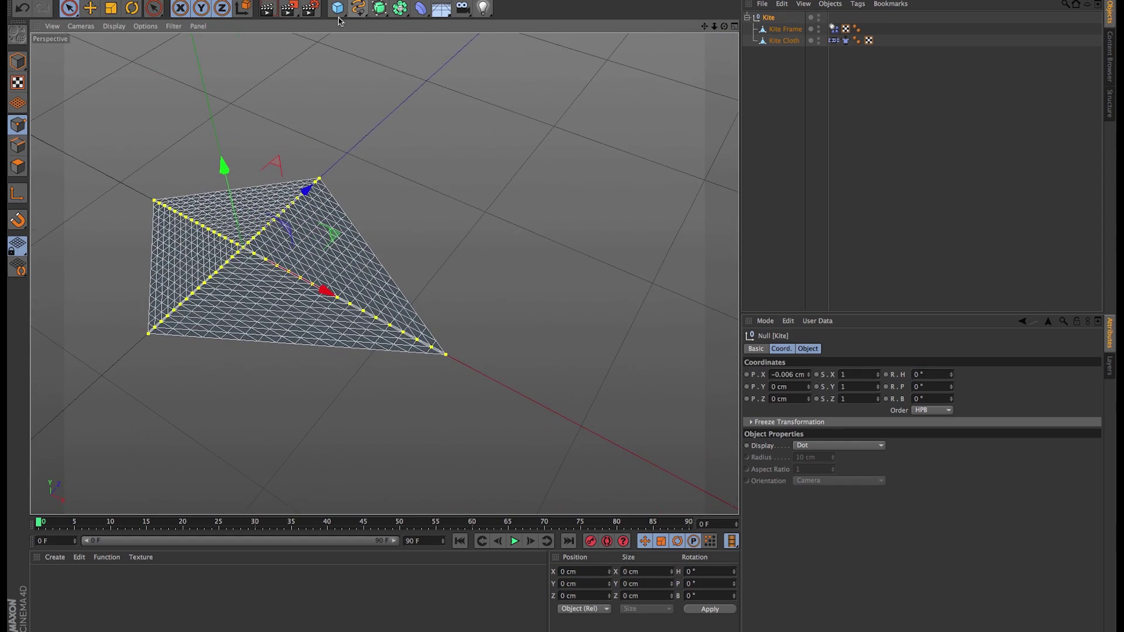
Create a plane sized 250 cm wide by 5 cm high.
left_click_drag(337, 8, 448, 44)
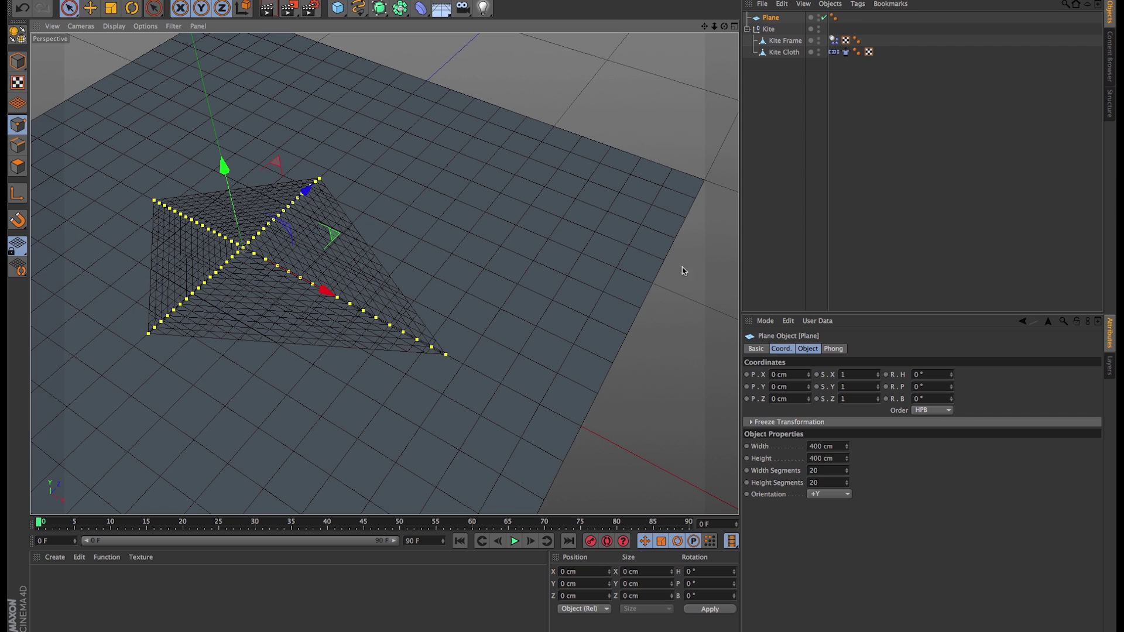
scroll(459, 208, "down", 3)
left_click_drag(458, 208, 502, 233, "alt")
left_click(840, 446)
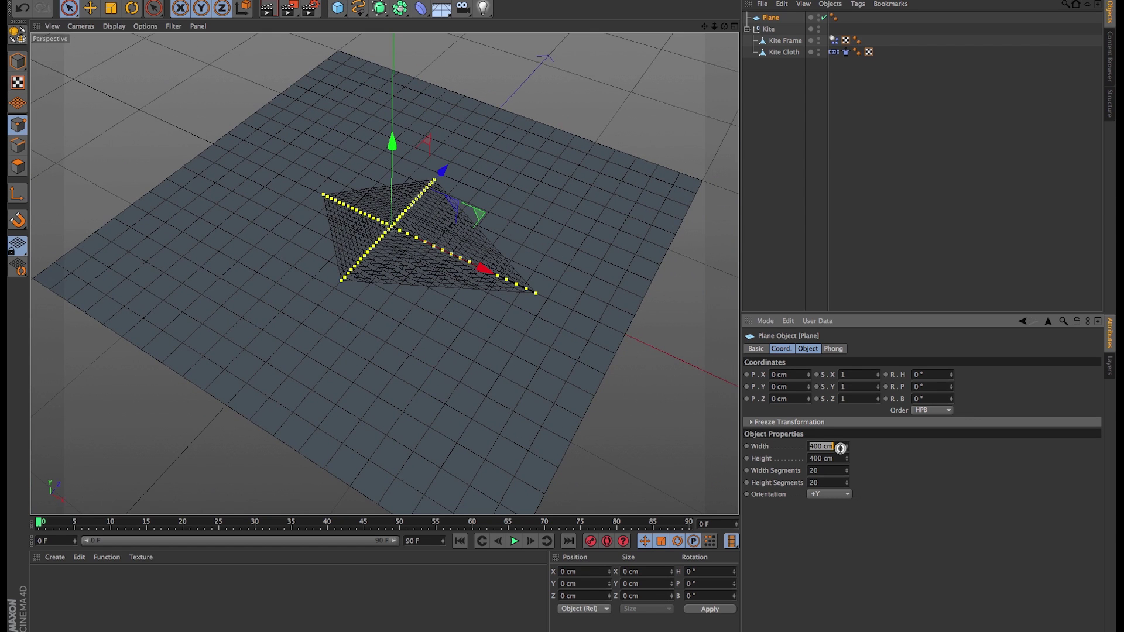
type("5")
key("Tab")
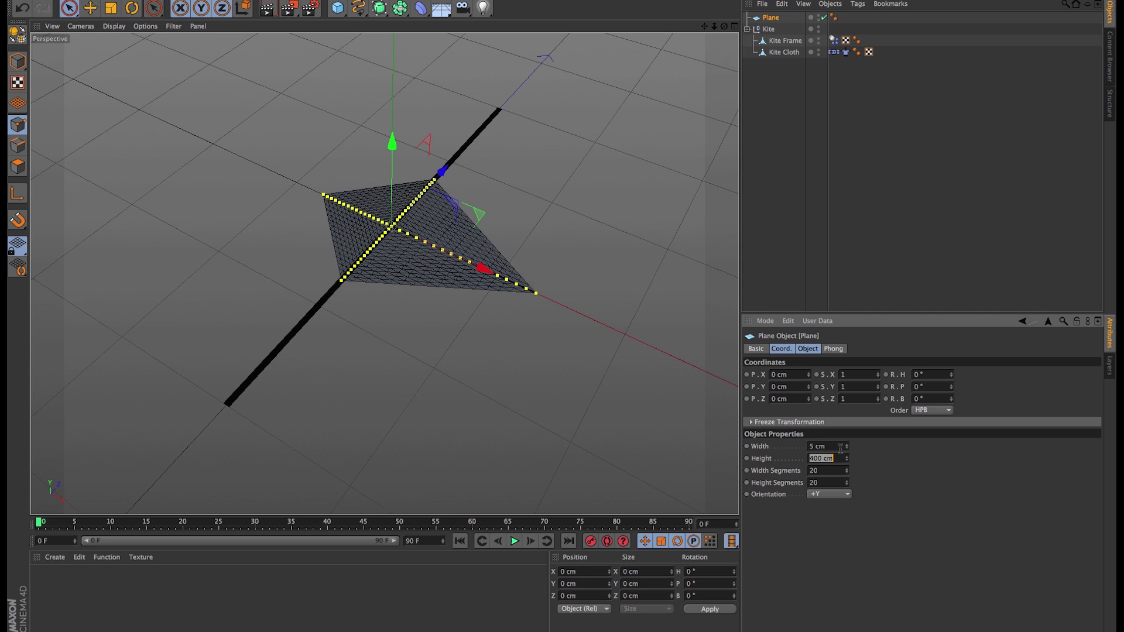
type("5")
key("Tab")
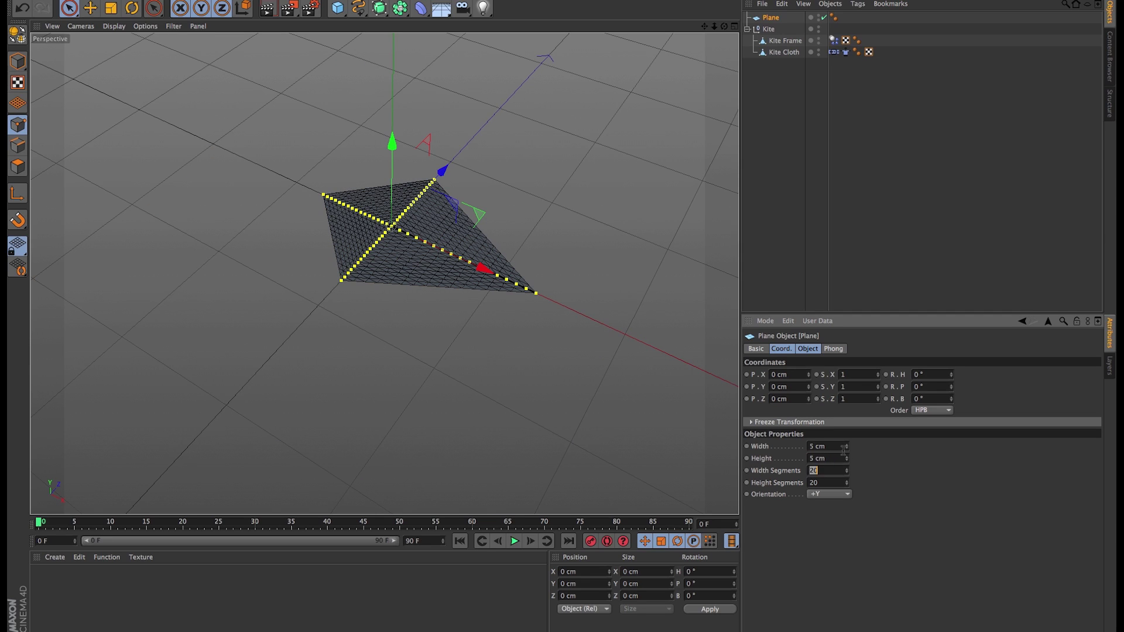
left_click(838, 446)
type("200")
key("Tab")
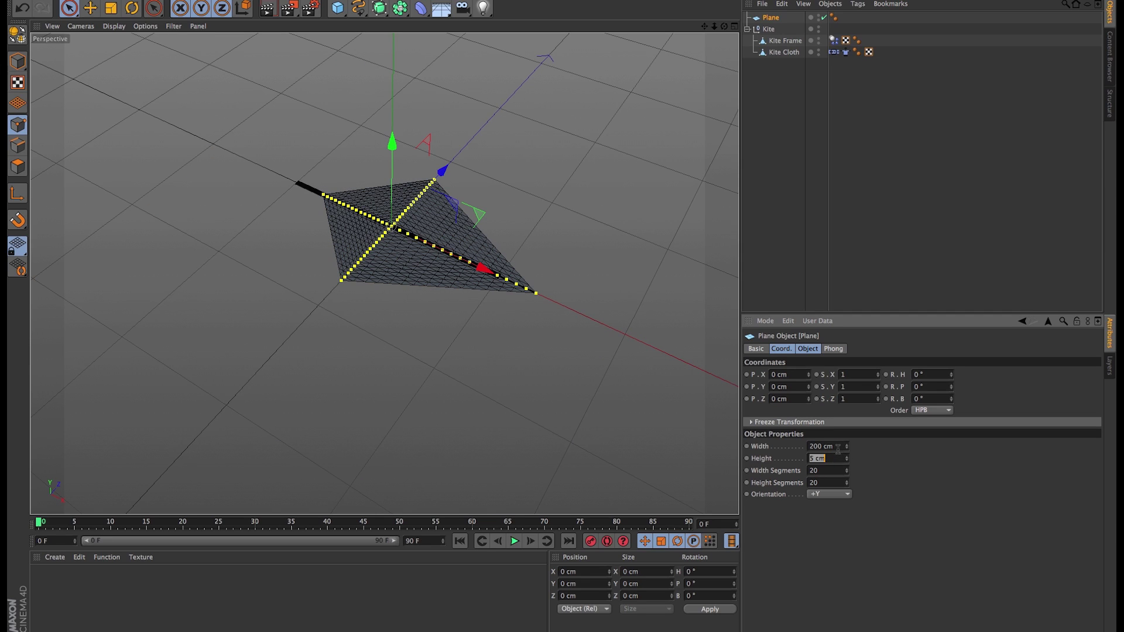
left_click(838, 447)
type("250")
key("Tab")
Give the strip 25 width segments, slide it to the kite's tip, and parent it under Kite.
mouse_move(848, 474)
left_mouse_down()
mouse_move(848, 485)
mouse_move(847, 469)
left_mouse_up()
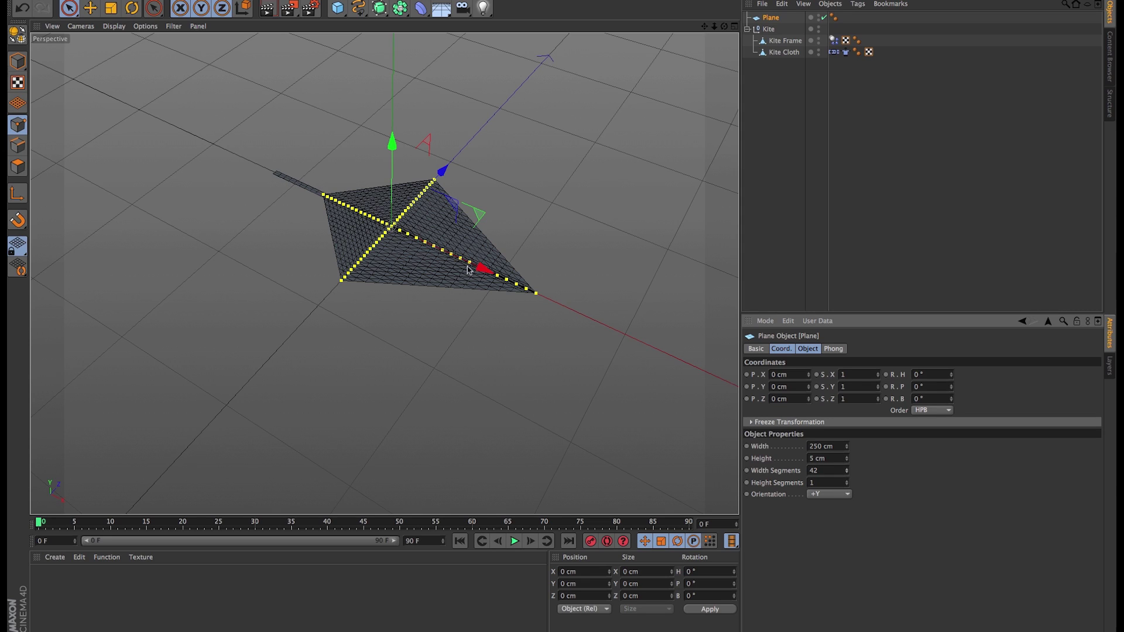
left_click_drag(488, 272, 560, 308)
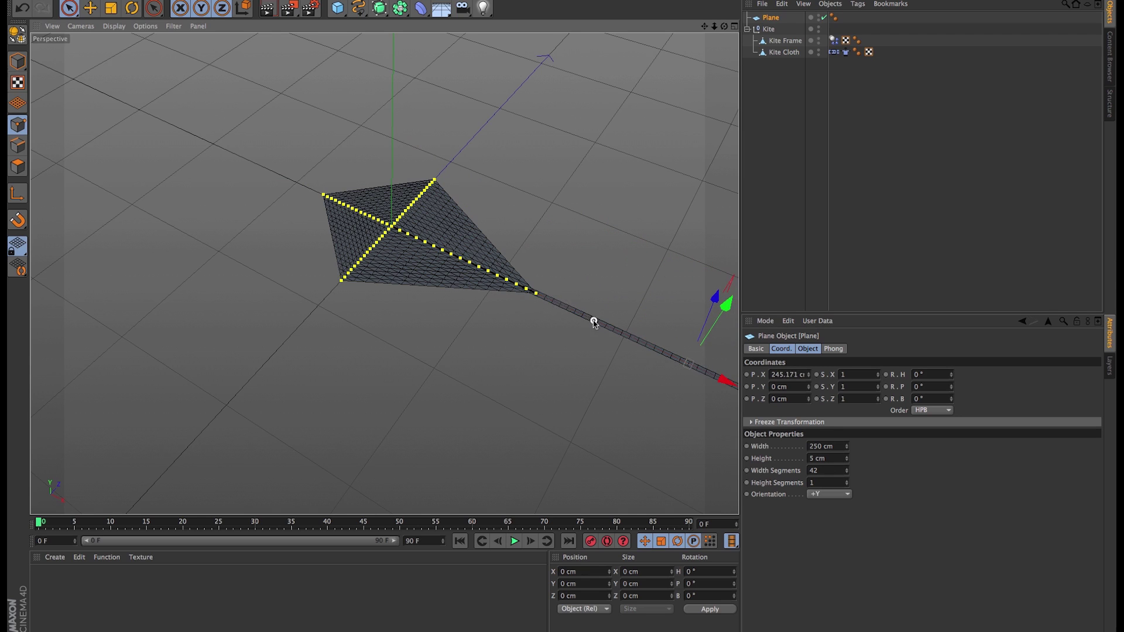
middle_click_drag(591, 318, 331, 261, "alt")
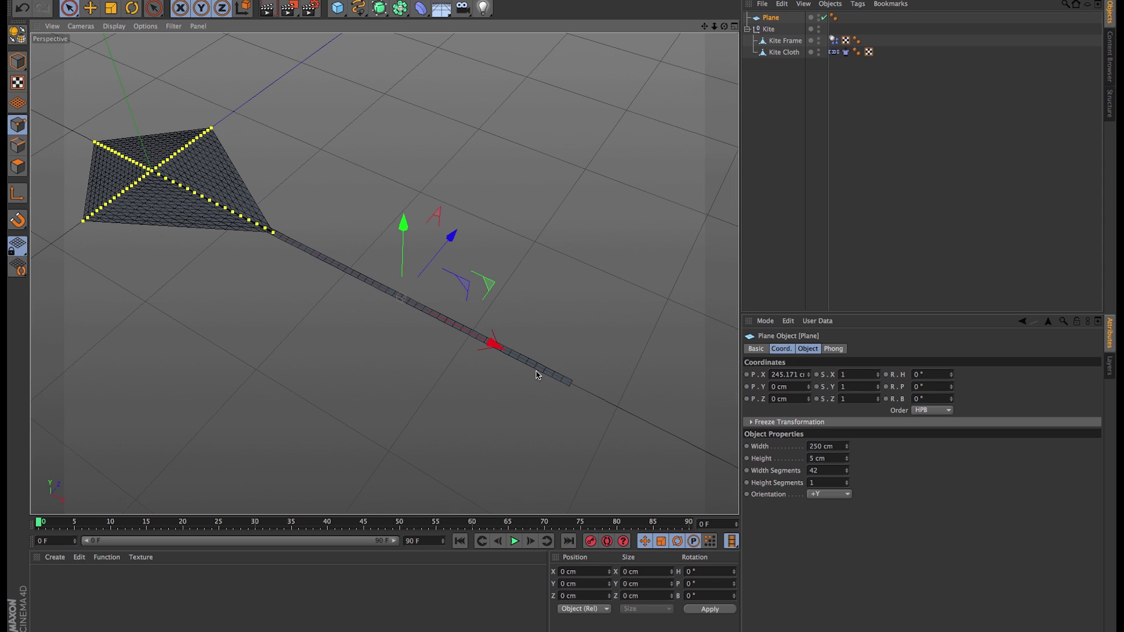
left_click_drag(396, 395, 442, 277, "alt")
left_click(839, 472)
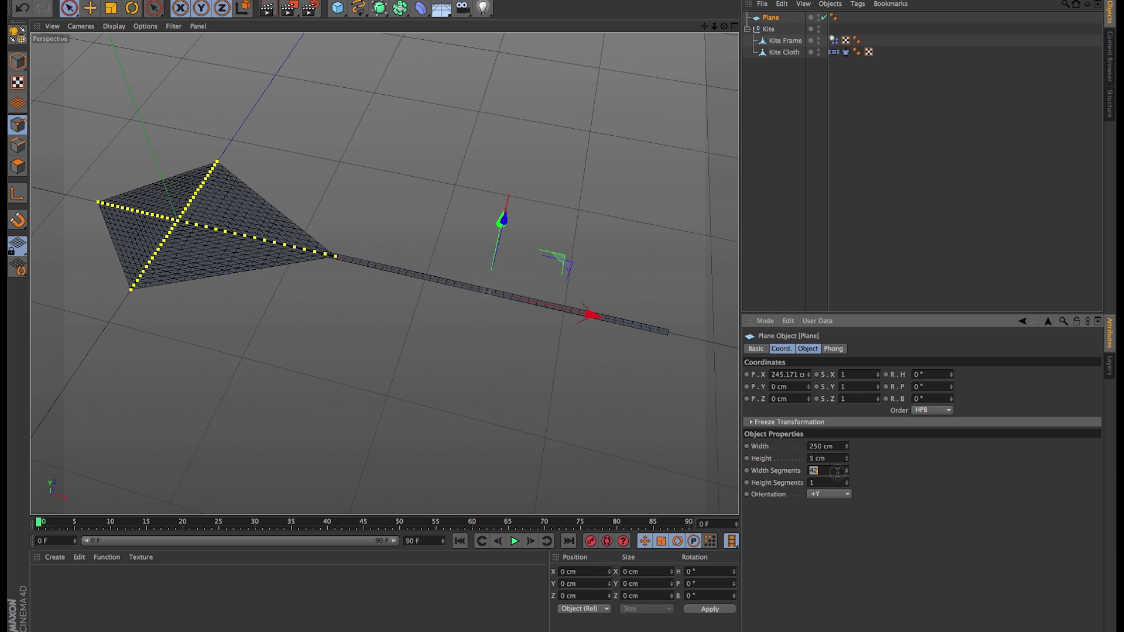
right_click_drag(510, 444, 514, 279, "alt")
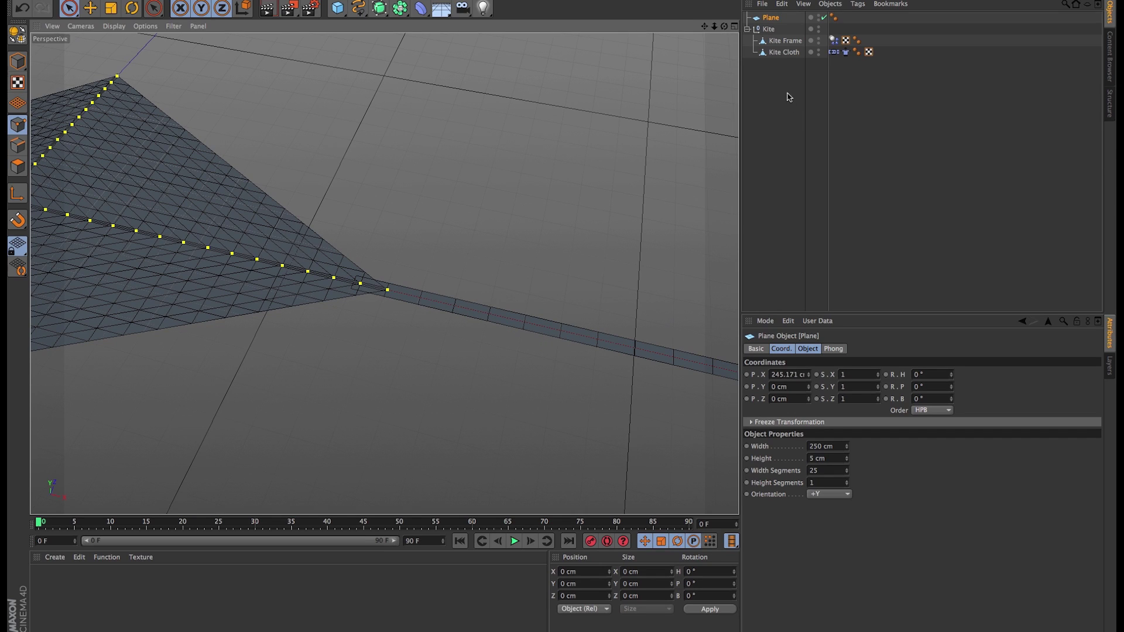
left_click_drag(771, 18, 776, 32)
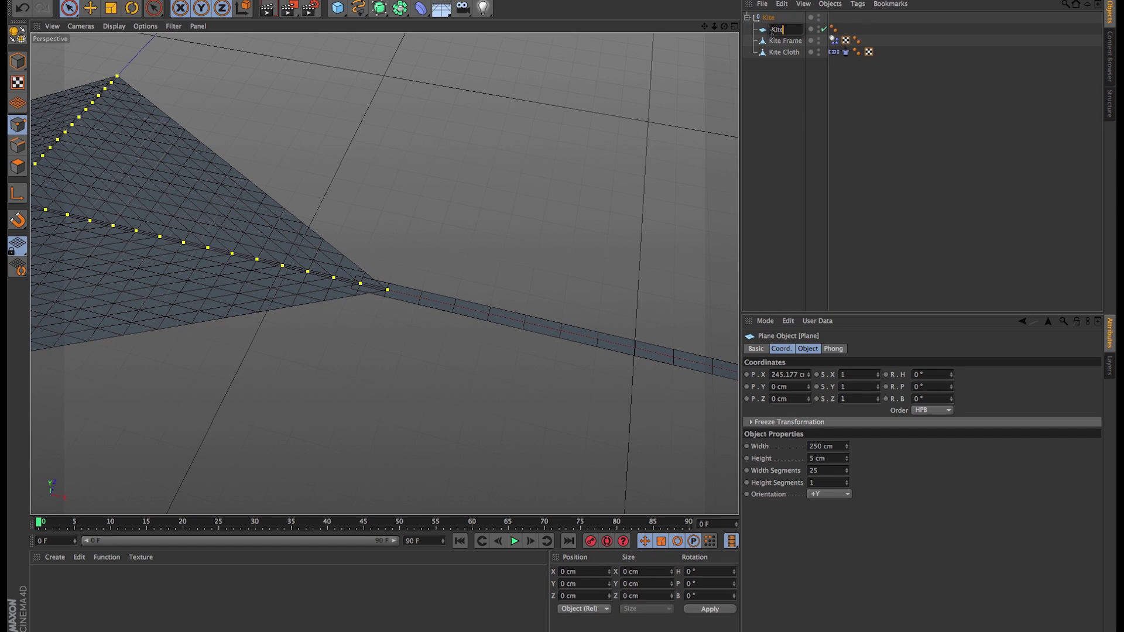
Rename the plane to Kite Tail and make it an editable polygon object.
type("Kite Tail")
key("Return")
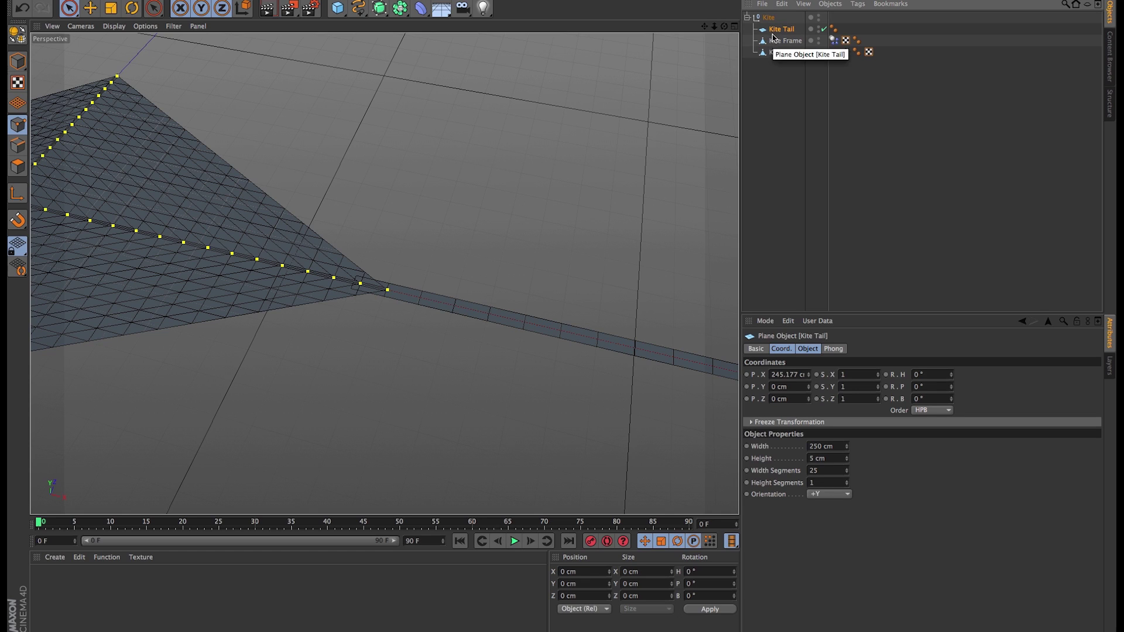
key("c")
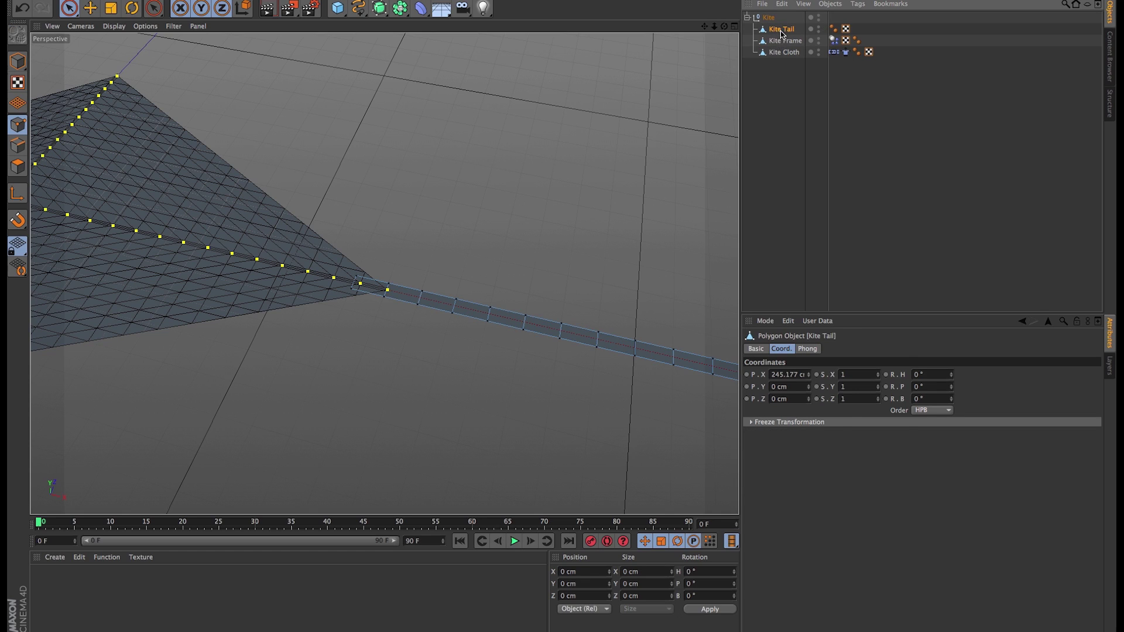
Add Cloth and Cloth Belt simulation tags to Kite Tail.
right_click(781, 33)
mouse_move(843, 126)
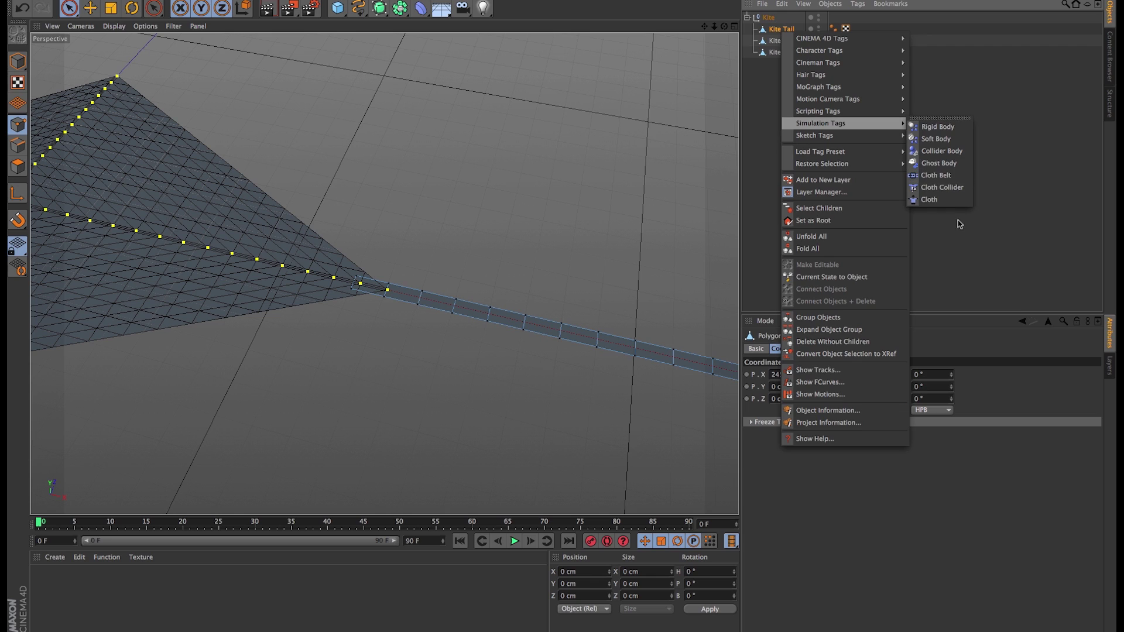
left_click(937, 199)
right_click(785, 30)
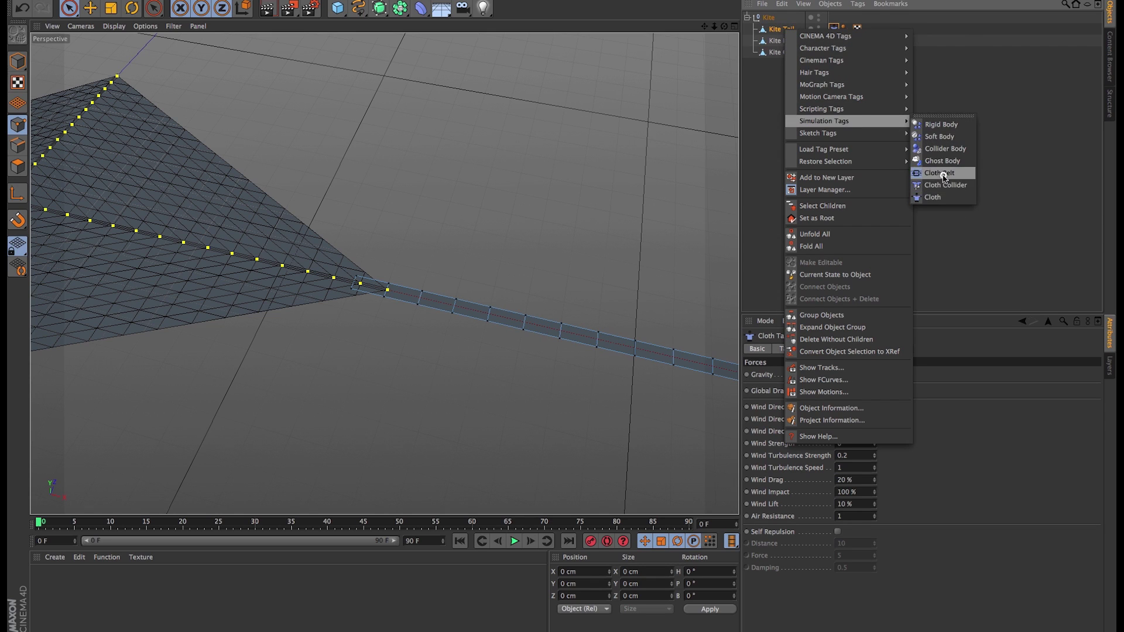
left_click(939, 173)
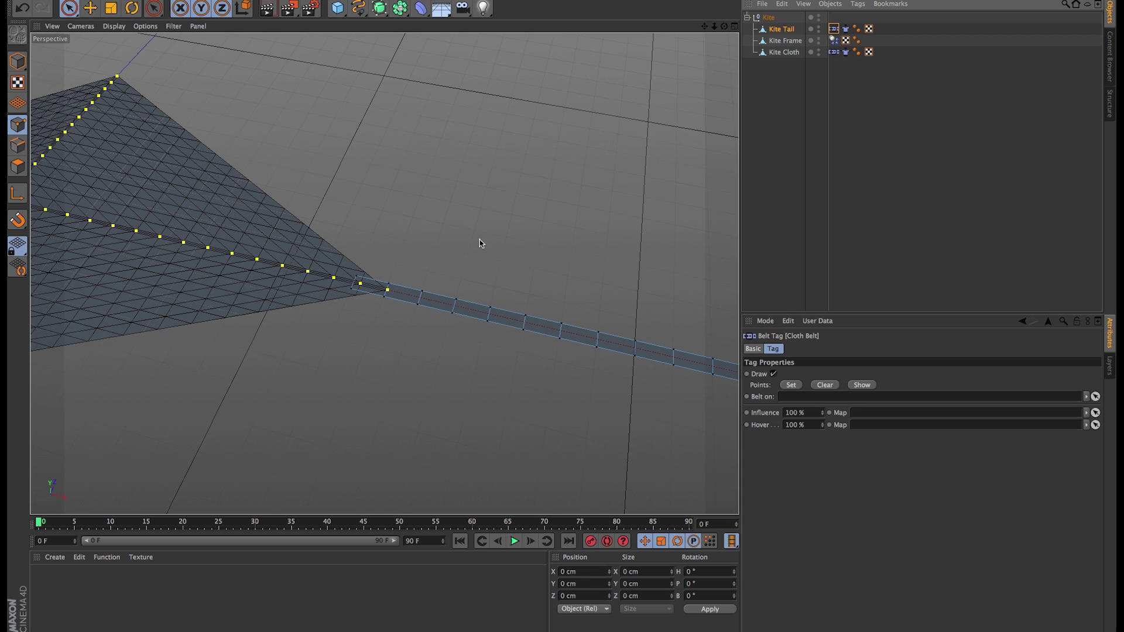
Select Kite Tail's end points where it meets the kite tip.
left_click(781, 29)
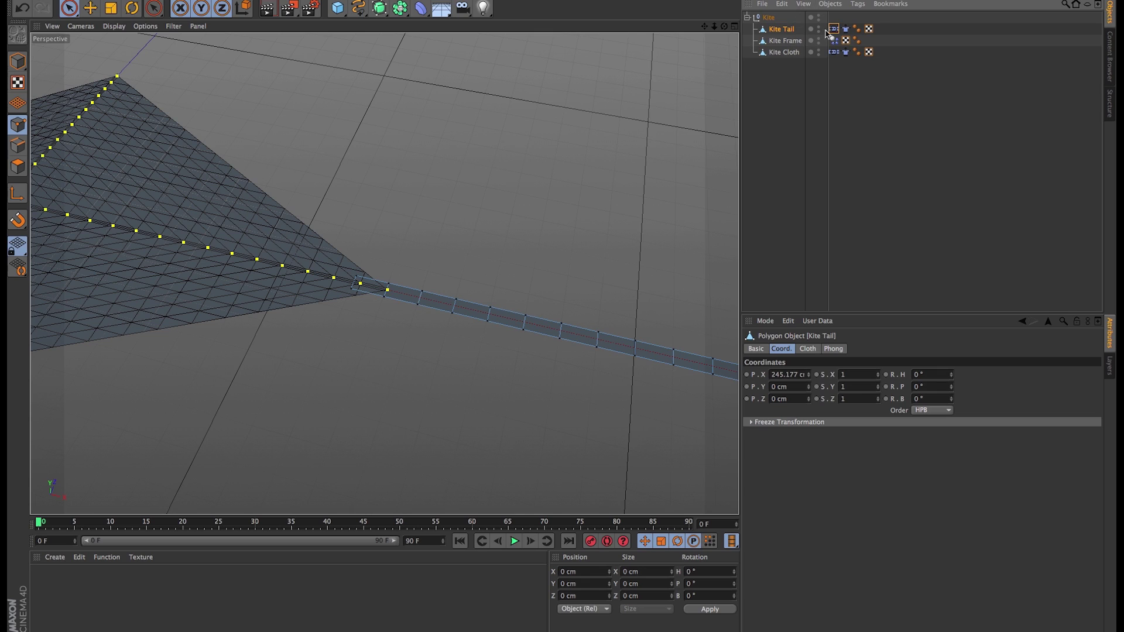
left_click(427, 243)
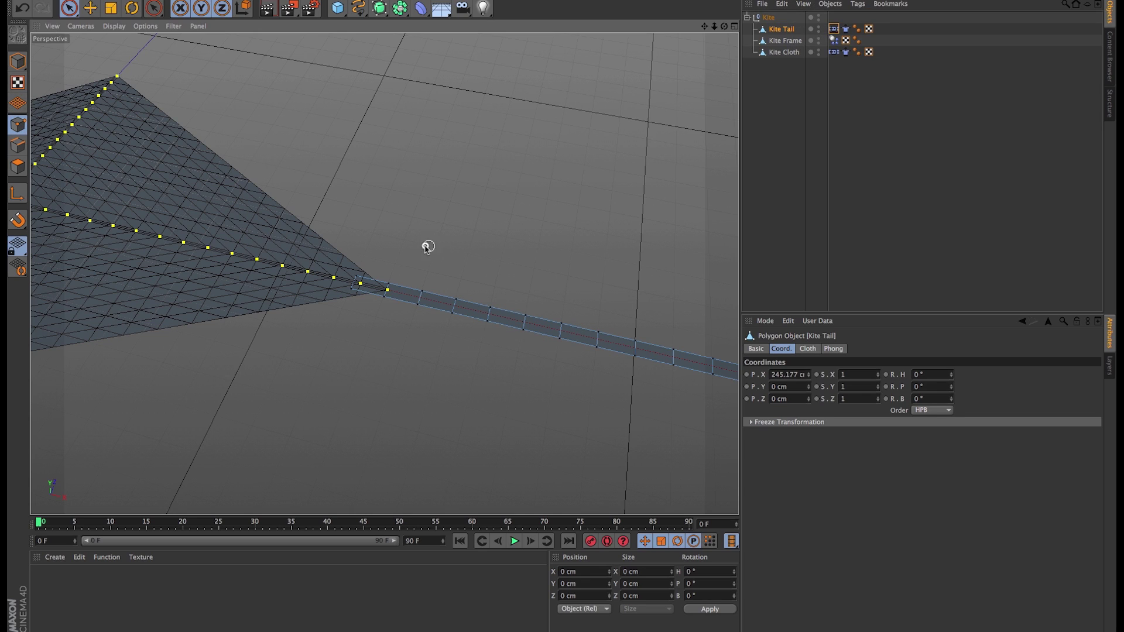
left_click(383, 295)
mouse_move(383, 295)
left_mouse_down("shift")
mouse_move(358, 283)
mouse_move(351, 302)
left_mouse_up("shift")
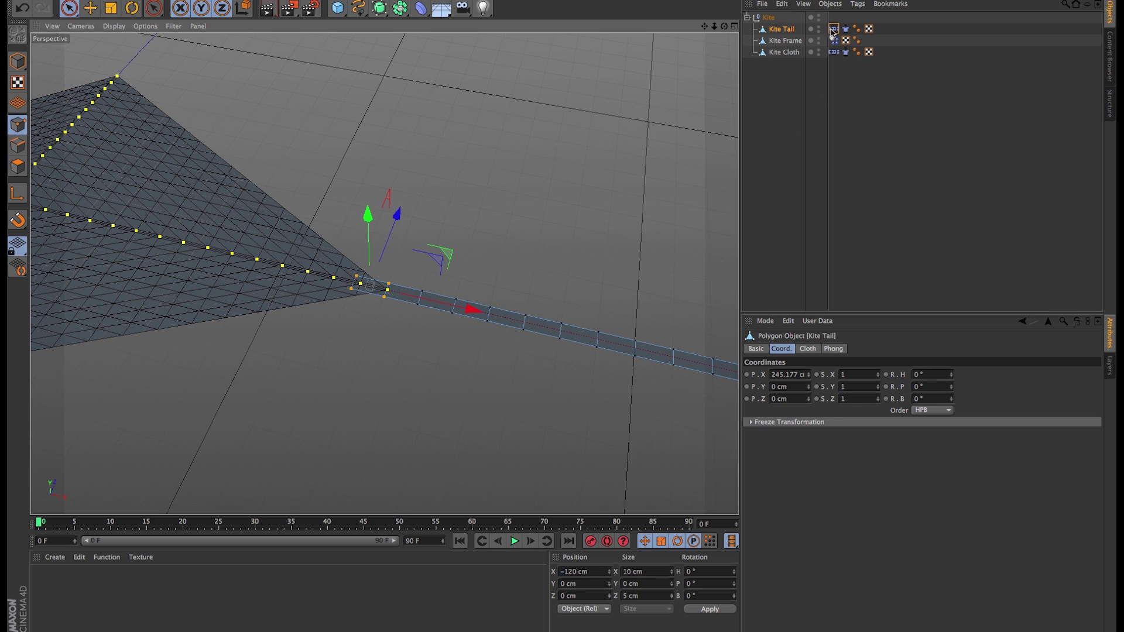
Link the tail's Cloth Belt to Kite Frame and set the selected points as belt points.
left_click(833, 29)
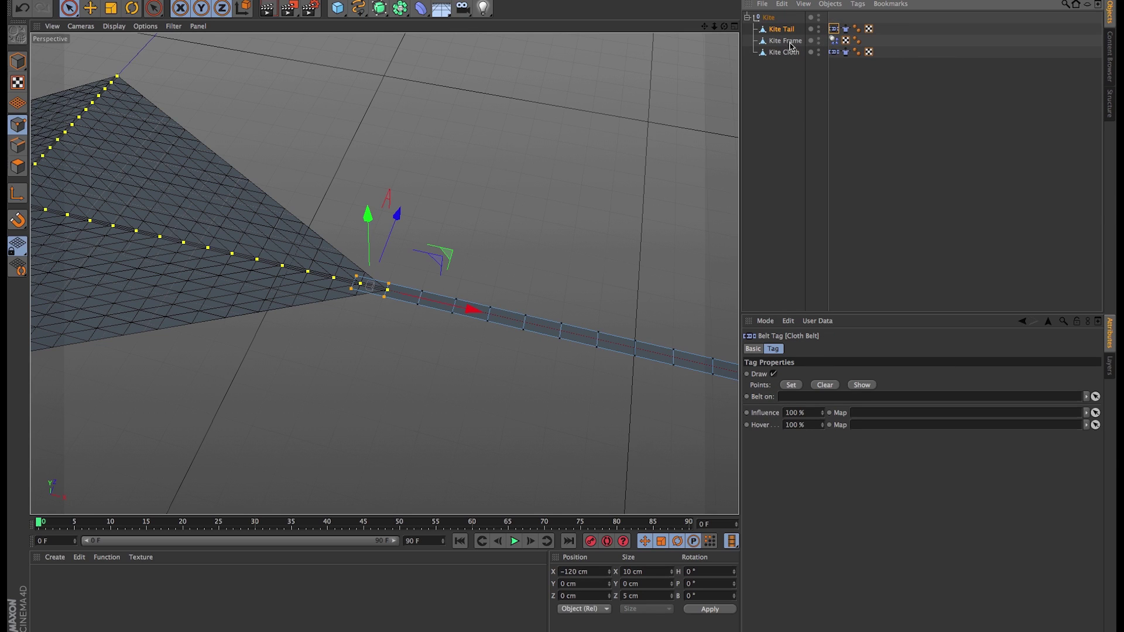
left_click_drag(791, 46, 799, 397)
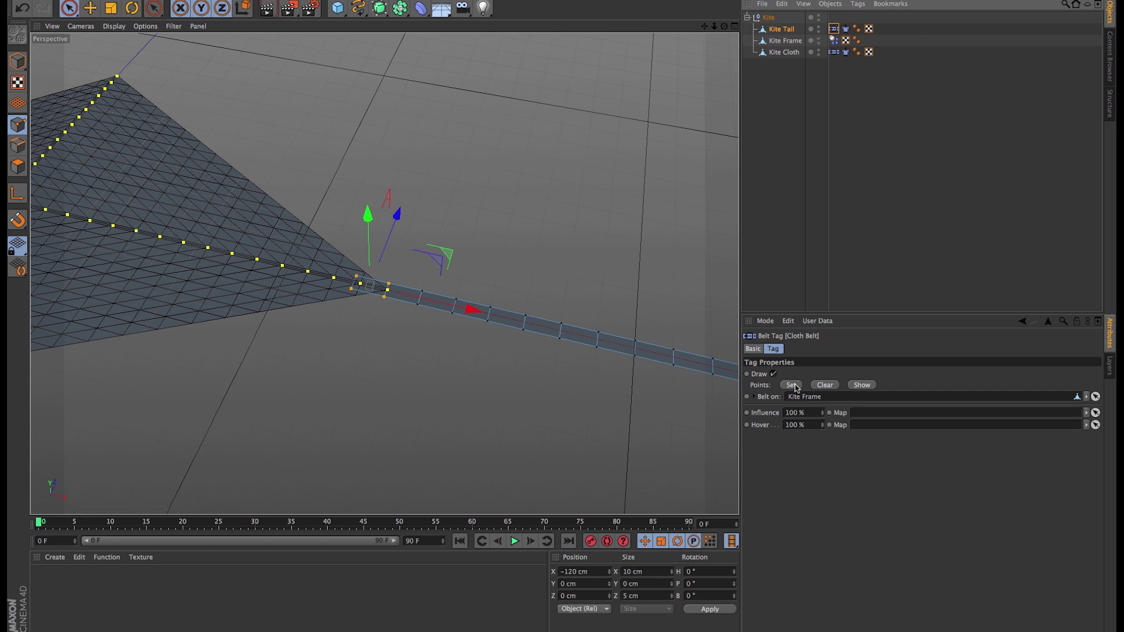
left_click(792, 385)
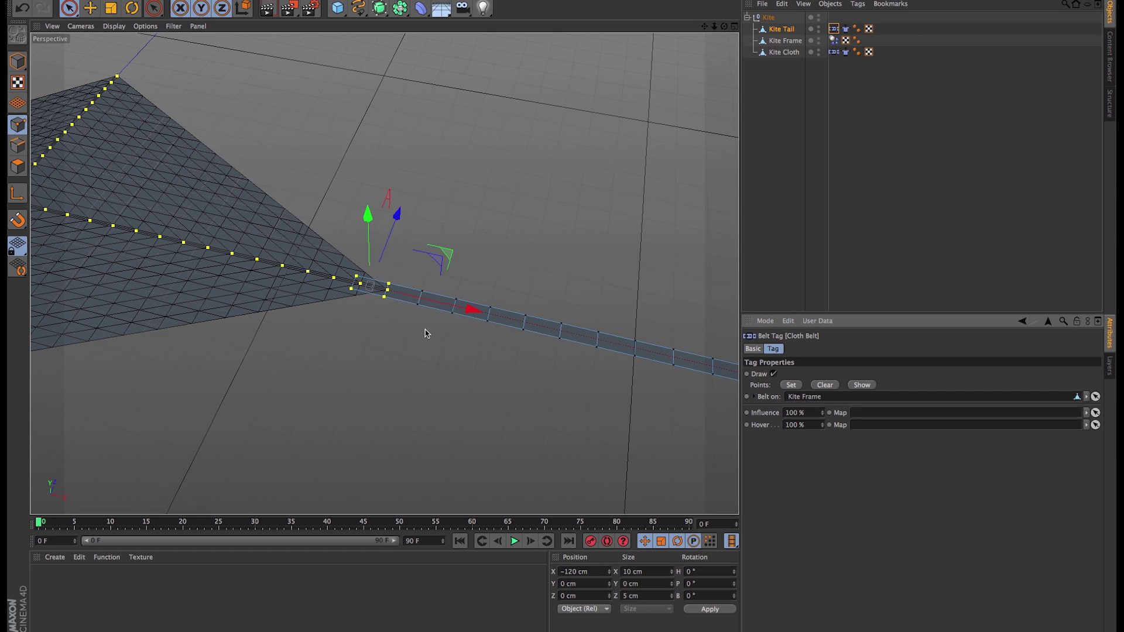
left_click_drag(425, 334, 333, 391, "alt")
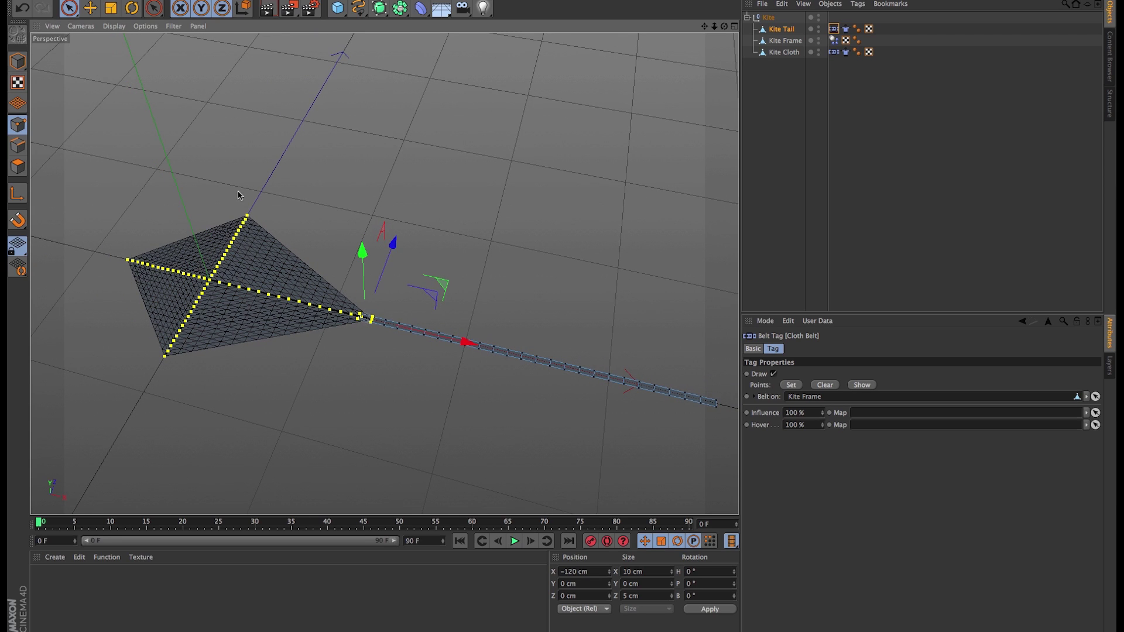
left_click_drag(265, 369, 597, 384, "alt")
scroll(562, 303, "up", 5)
scroll(562, 303, "down", 5)
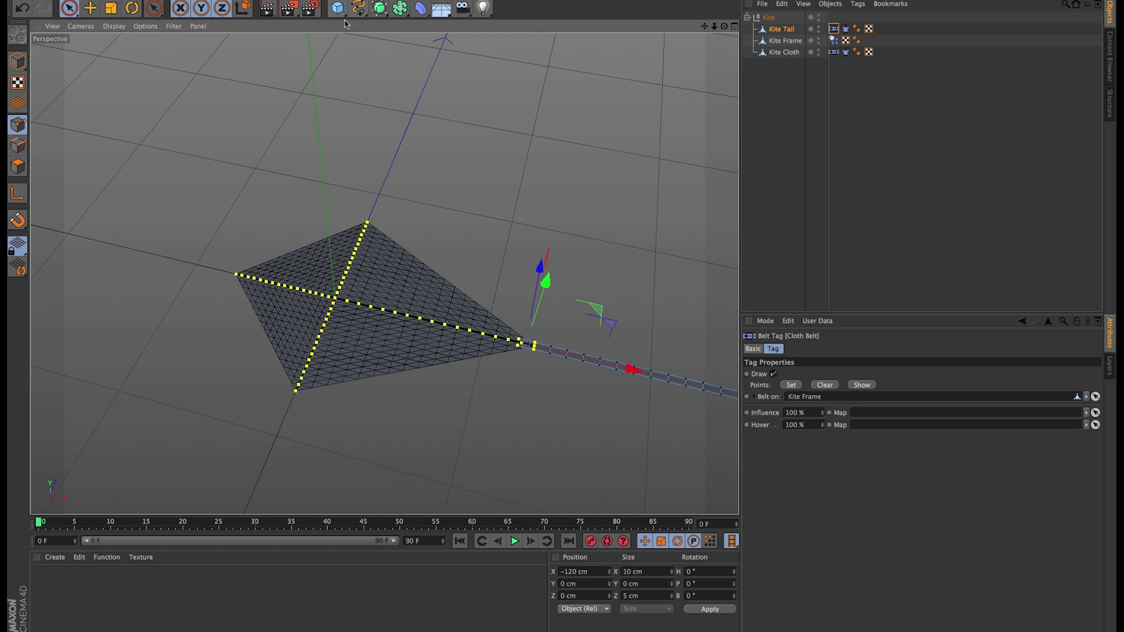
left_click(443, 12)
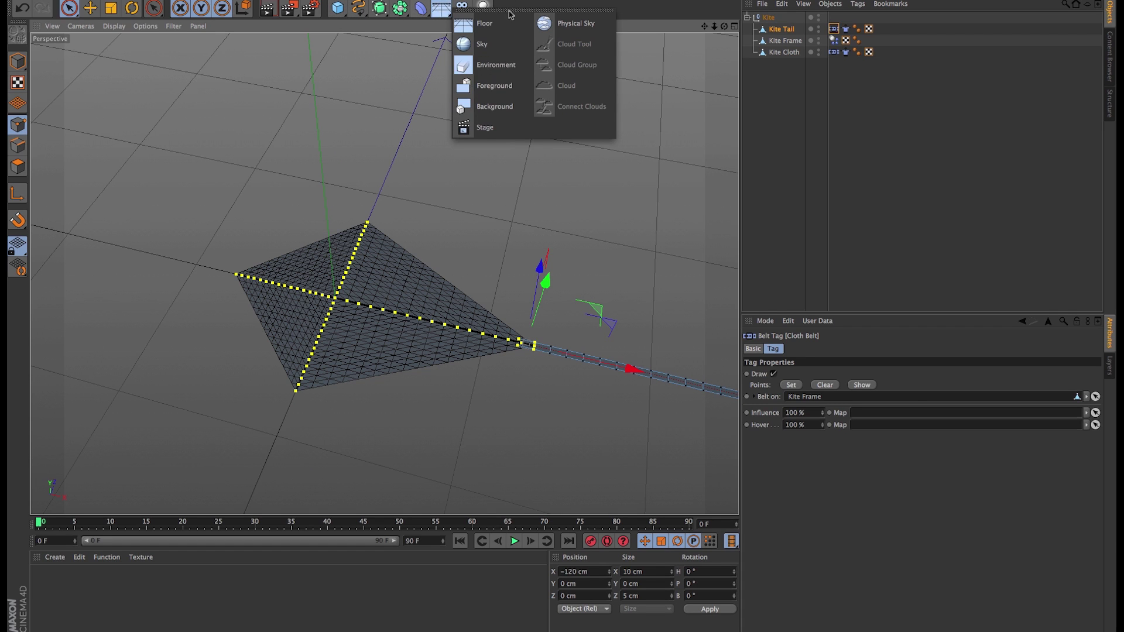
Add a Floor, slide it along X beneath the kite, then add a Cone primitive.
left_click(471, 22)
scroll(430, 269, "down", 5)
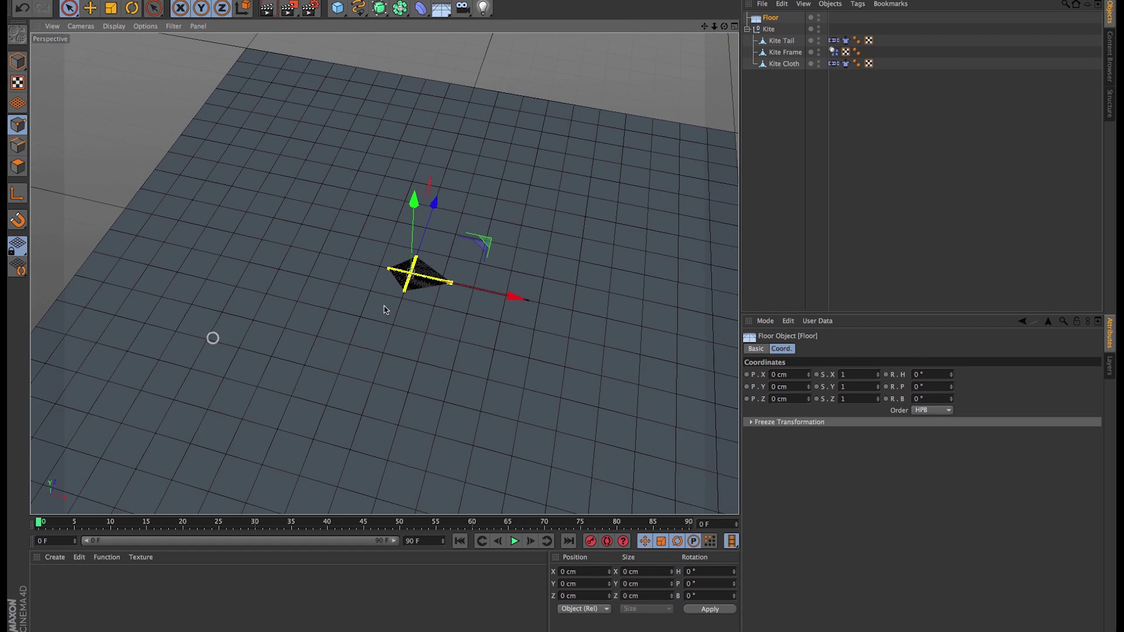
left_click_drag(213, 333, 389, 321, "alt")
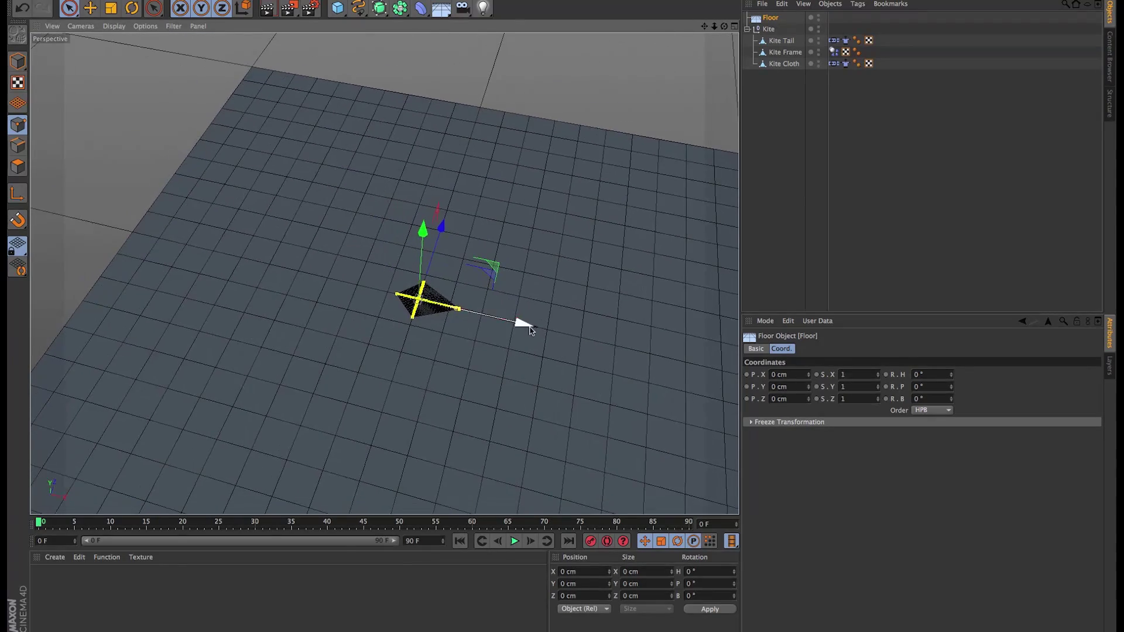
left_click_drag(528, 334, 265, 291)
right_click_drag(266, 291, 337, 292, "alt")
left_click_drag(337, 291, 503, 288, "alt")
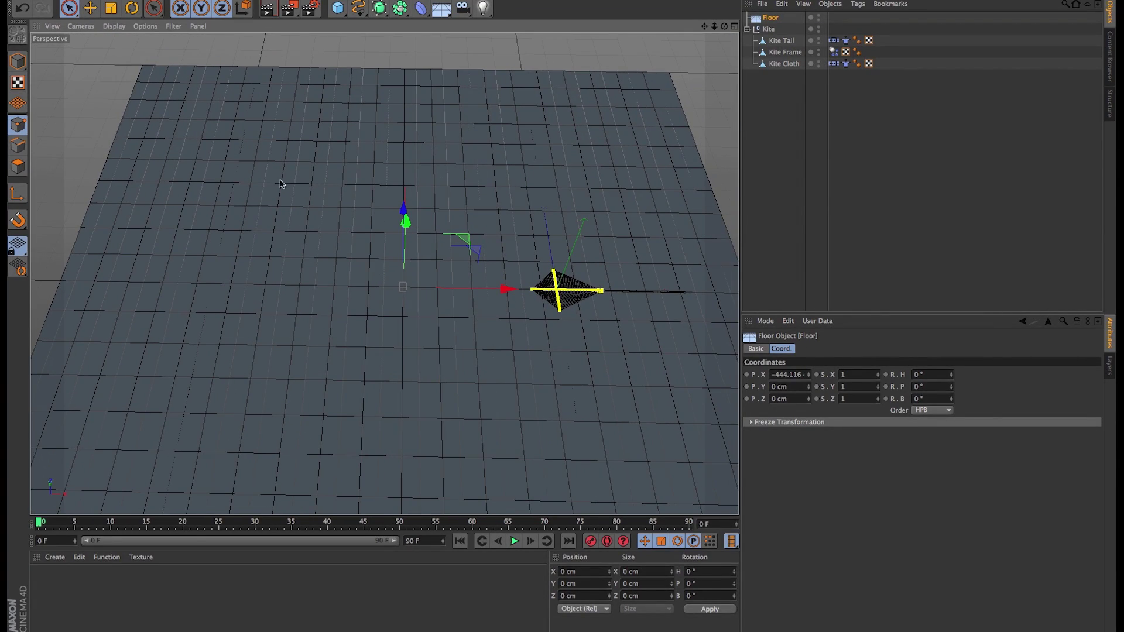
left_click(337, 8)
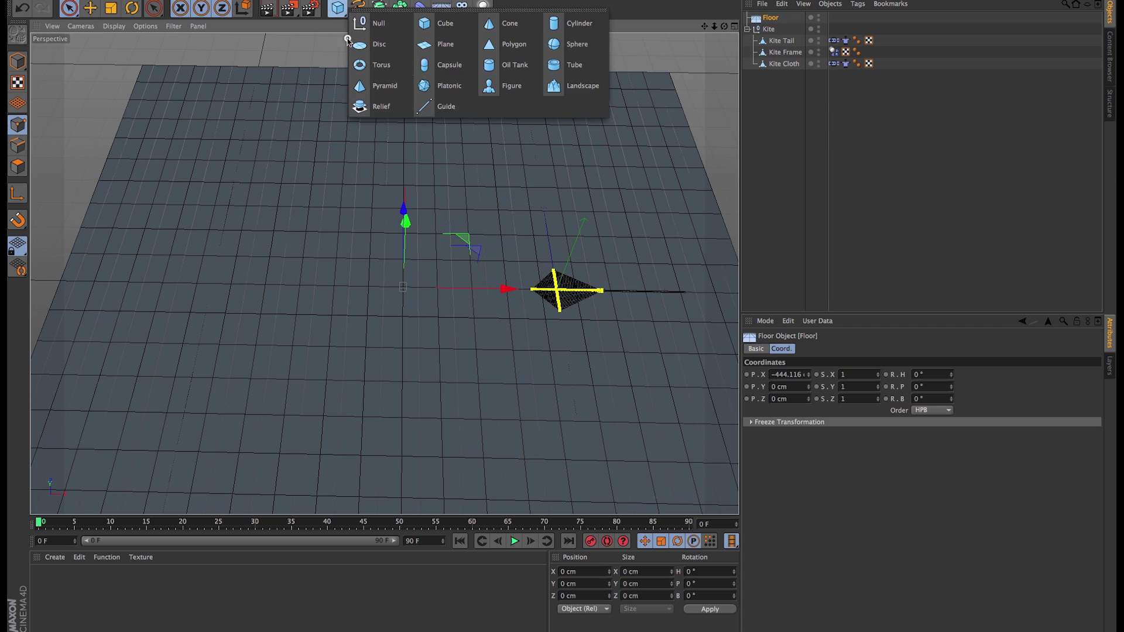
left_click(520, 31)
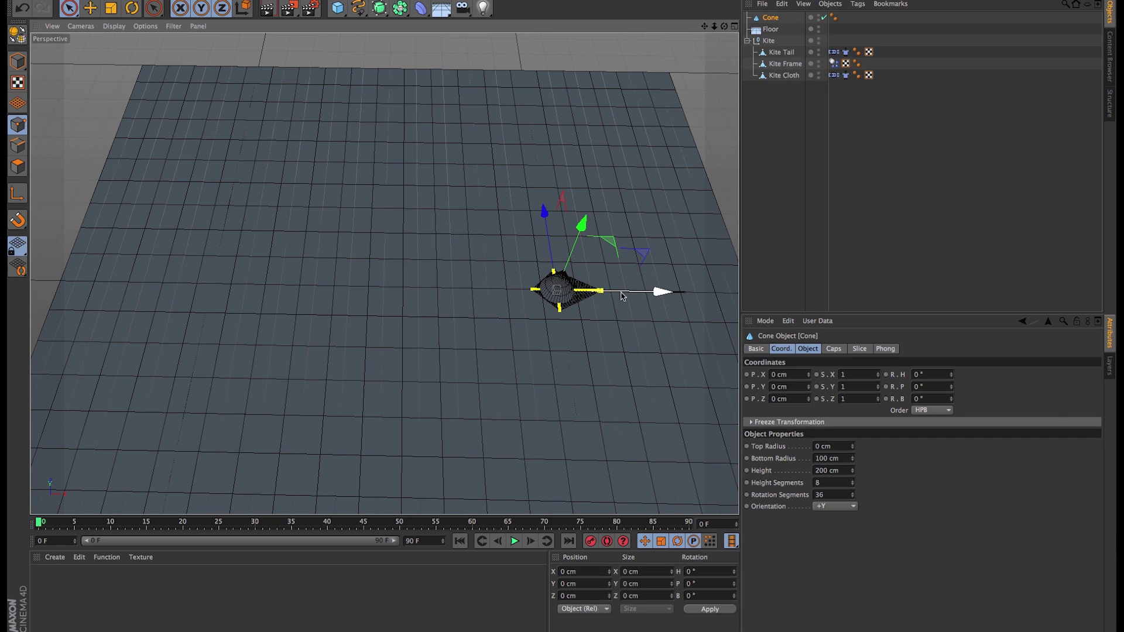
Move the cone along X to about −1072.565 cm and rotate it.
left_click_drag(622, 291, 250, 289)
key("r")
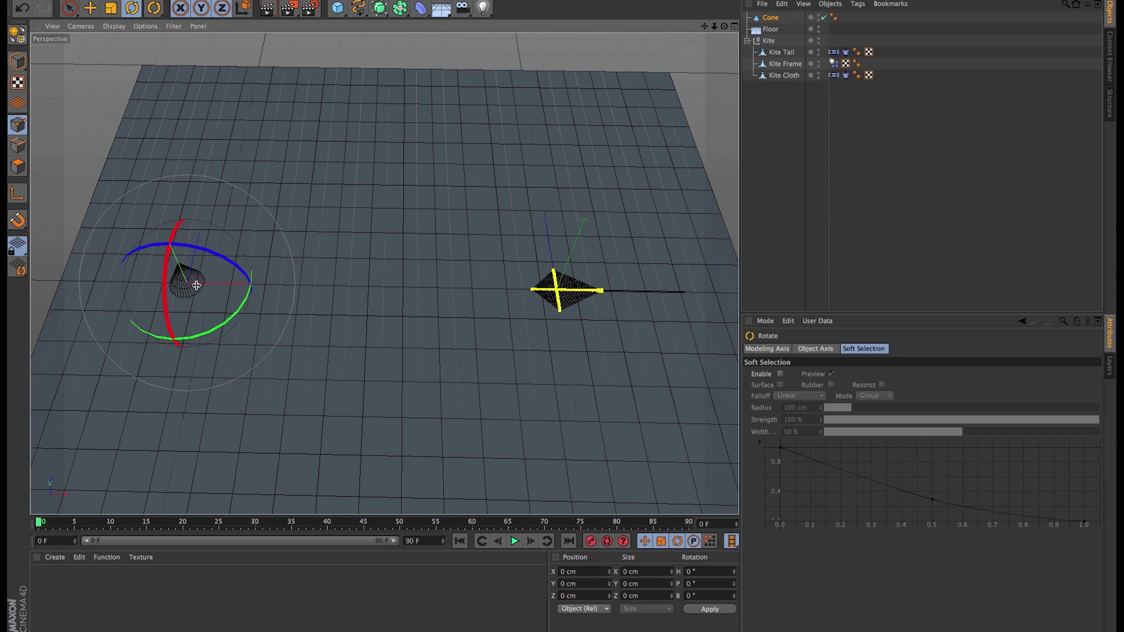
left_click_drag(166, 285, 347, 331)
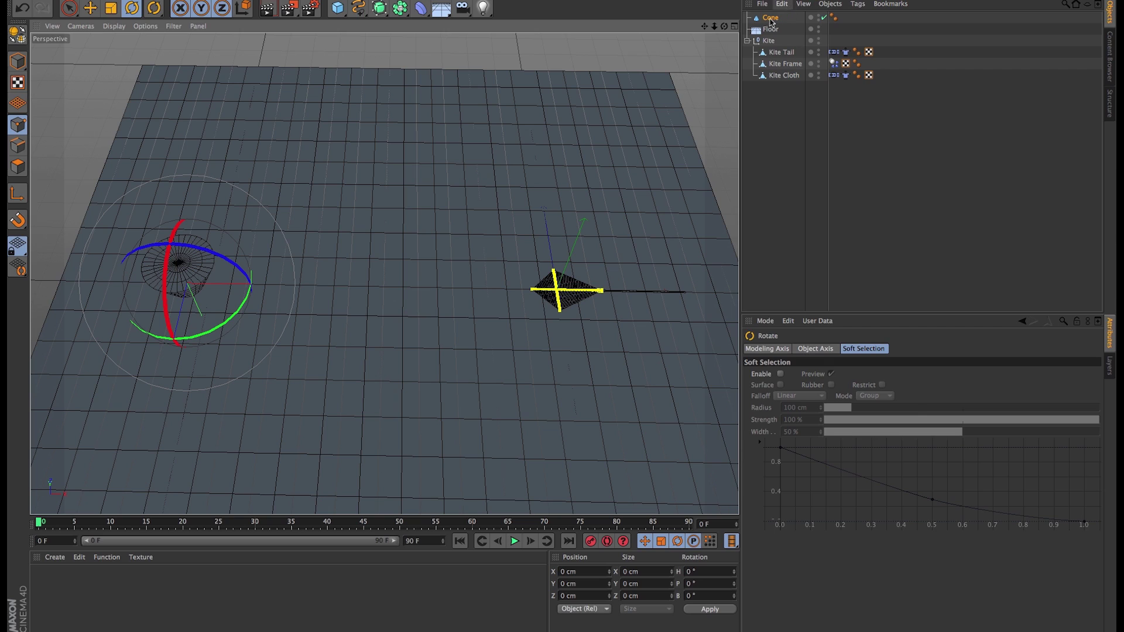
Set the cone's bottom radius to 17 cm and its height to 67 cm.
left_click(769, 18)
left_click_drag(851, 460, 850, 473)
left_click_drag(476, 387, 478, 238, "alt")
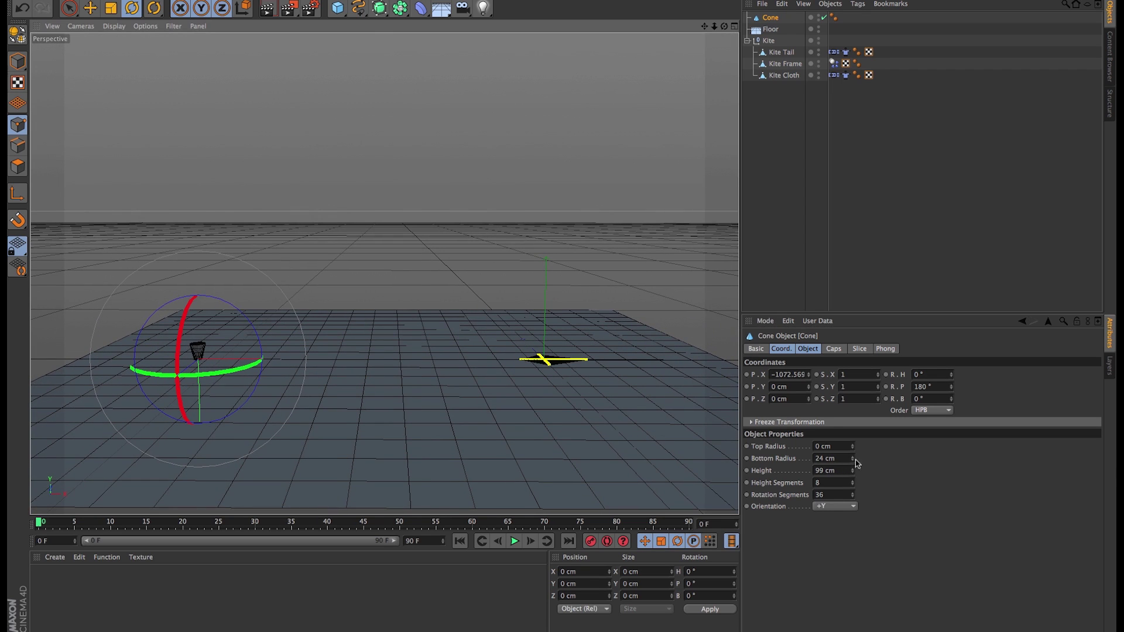
left_click_drag(852, 464, 852, 459)
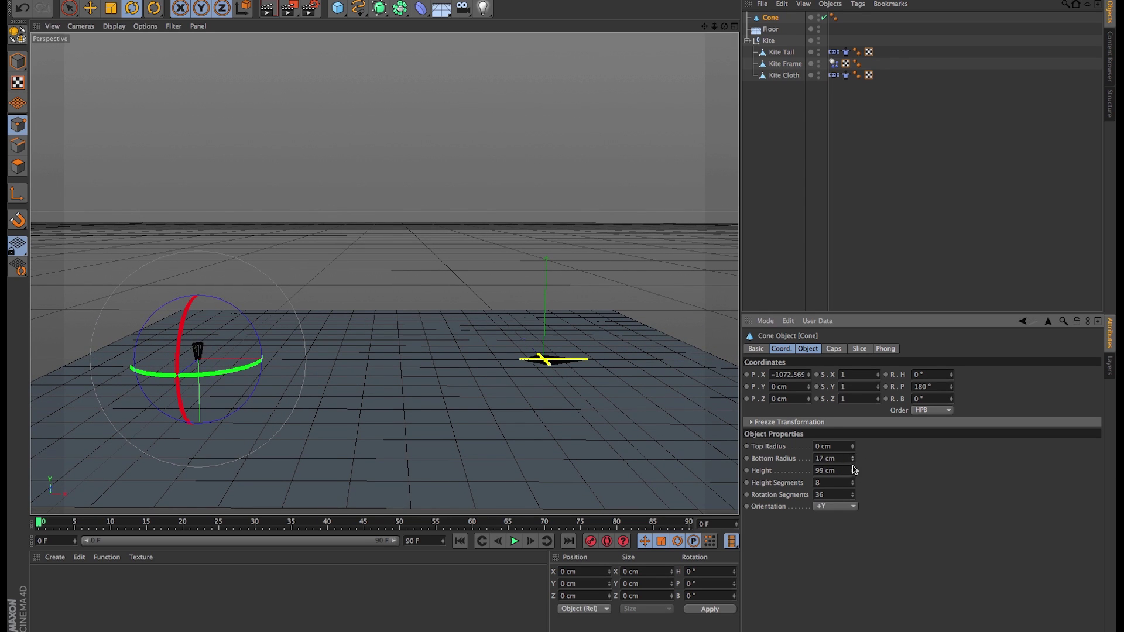
left_click_drag(853, 473, 854, 477)
left_click_drag(491, 356, 459, 386, "alt")
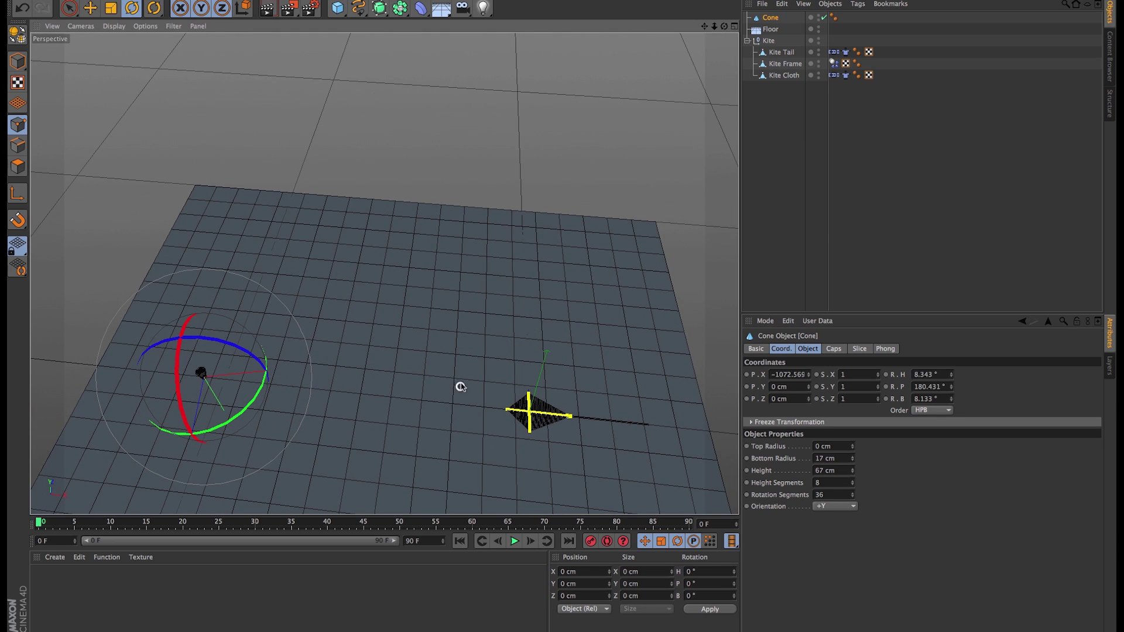
Deselect the cone and maximize the Top viewport, panning and zooming to frame the kite.
left_click(787, 219)
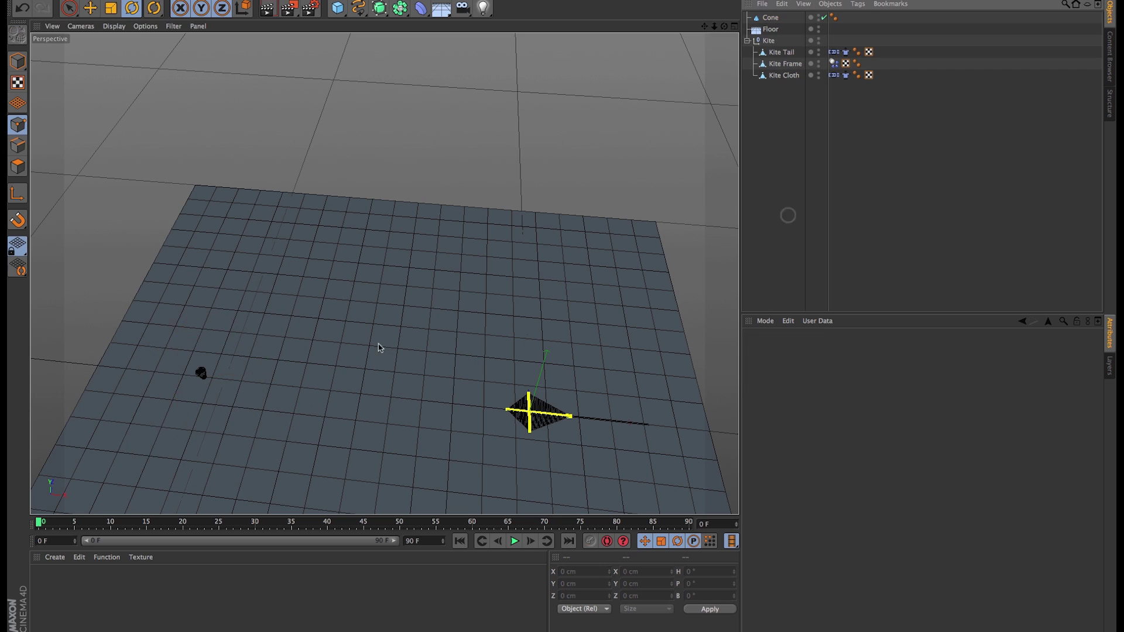
left_click_drag(376, 346, 254, 371, "alt")
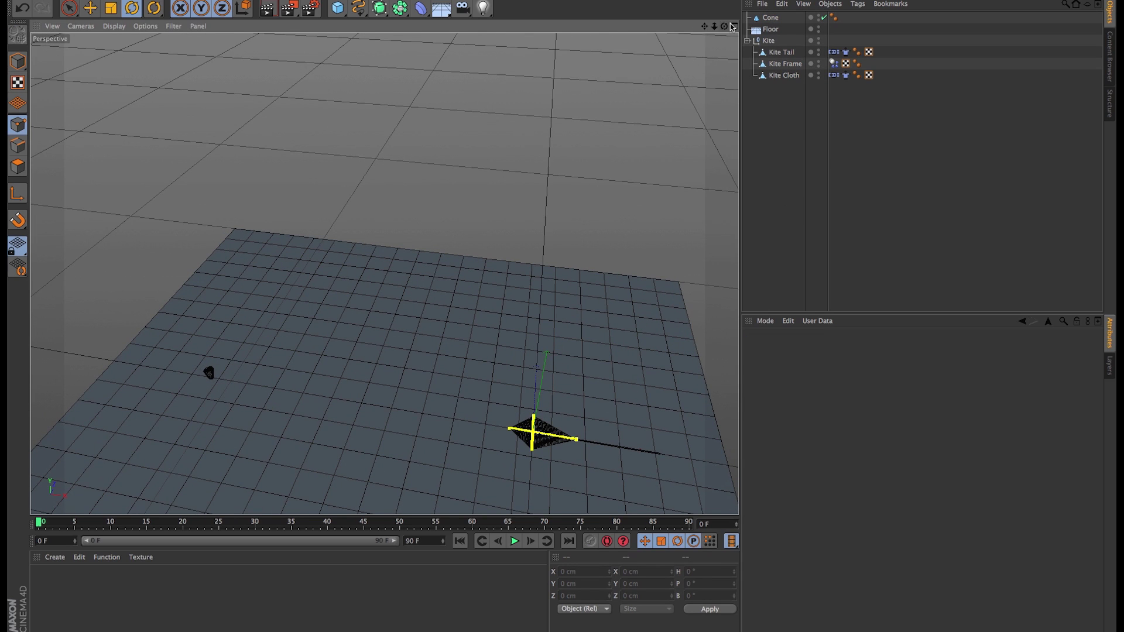
left_click(732, 27)
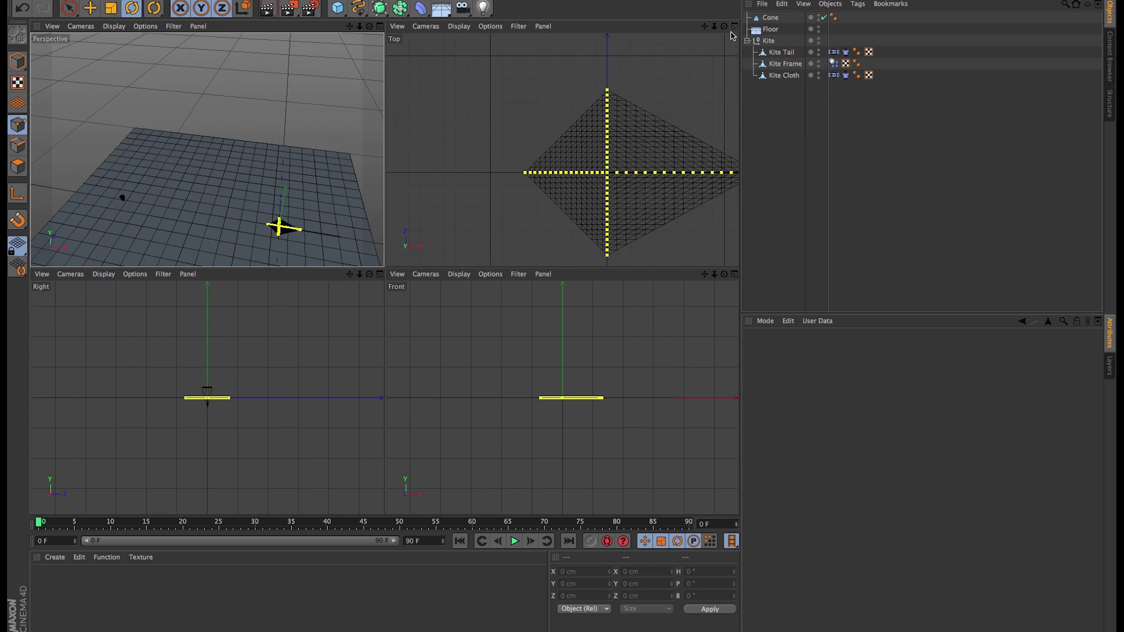
left_click(734, 26)
right_click_drag(436, 312, 326, 368, "alt")
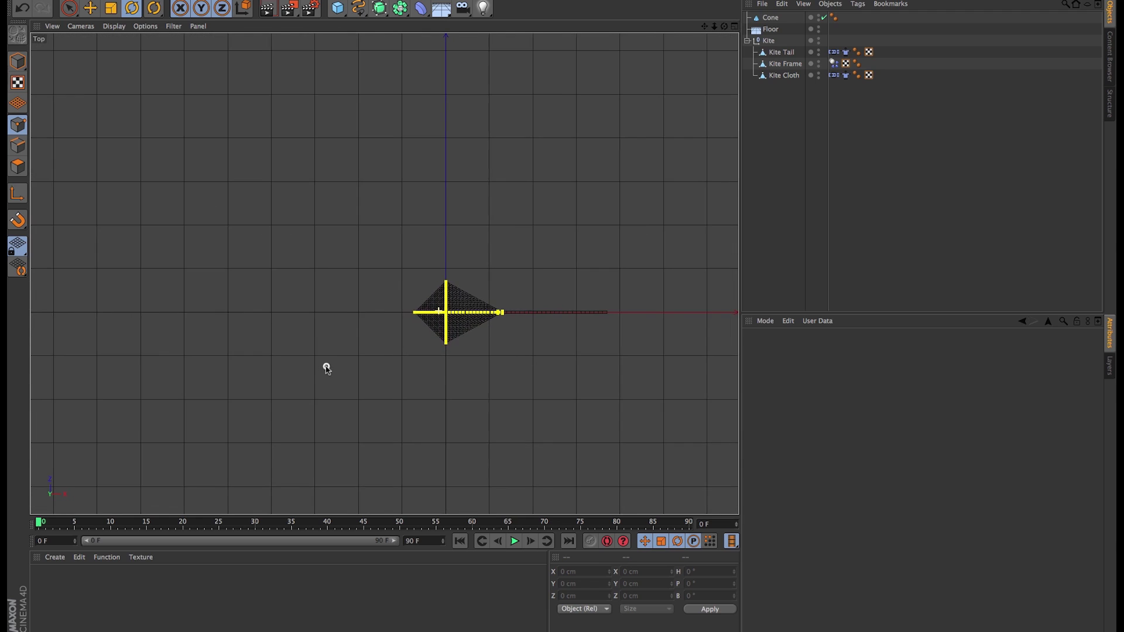
middle_click_drag(326, 368, 468, 383, "alt")
scroll(474, 381, "up", 2)
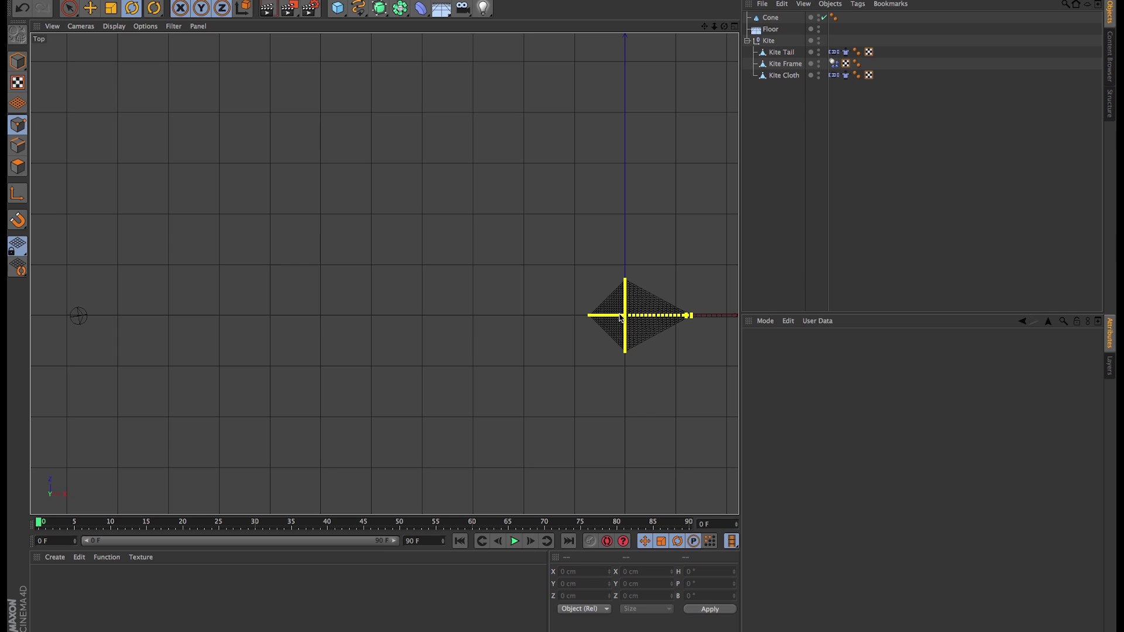
Draw a two-point Linear spline from the cone spike to the kite's centre.
left_click(358, 8)
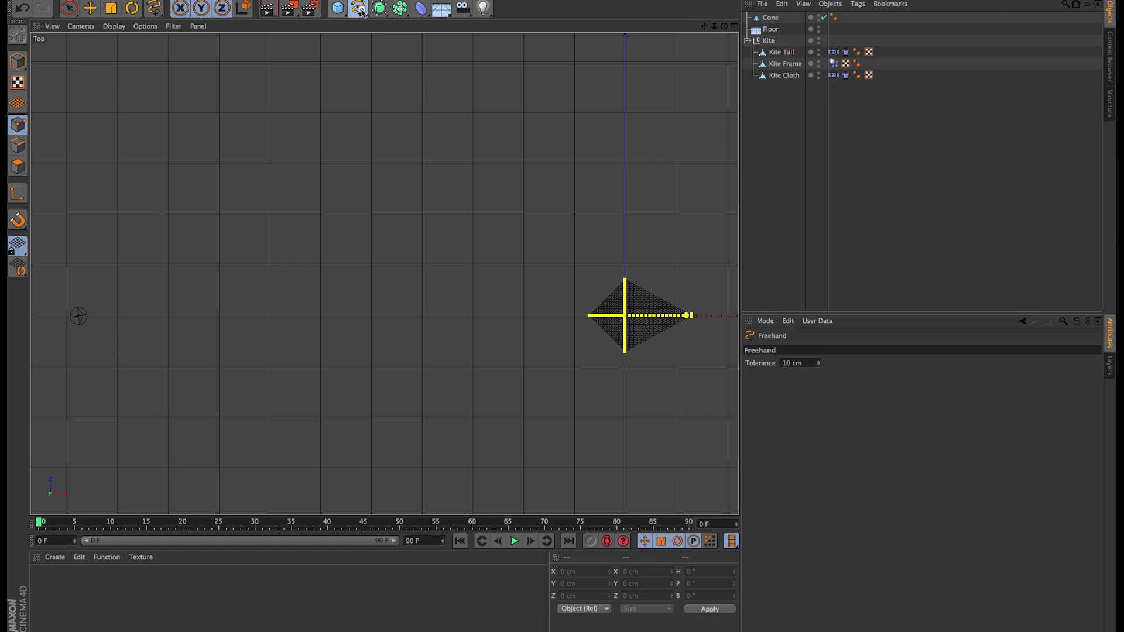
left_click_drag(362, 9, 403, 44)
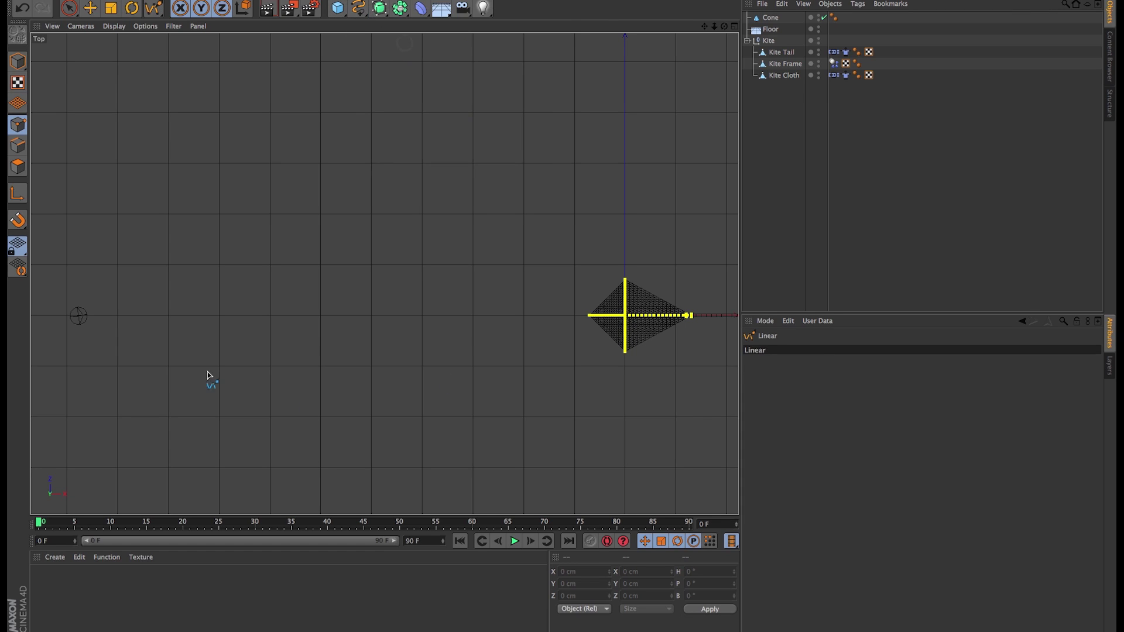
left_click(79, 317)
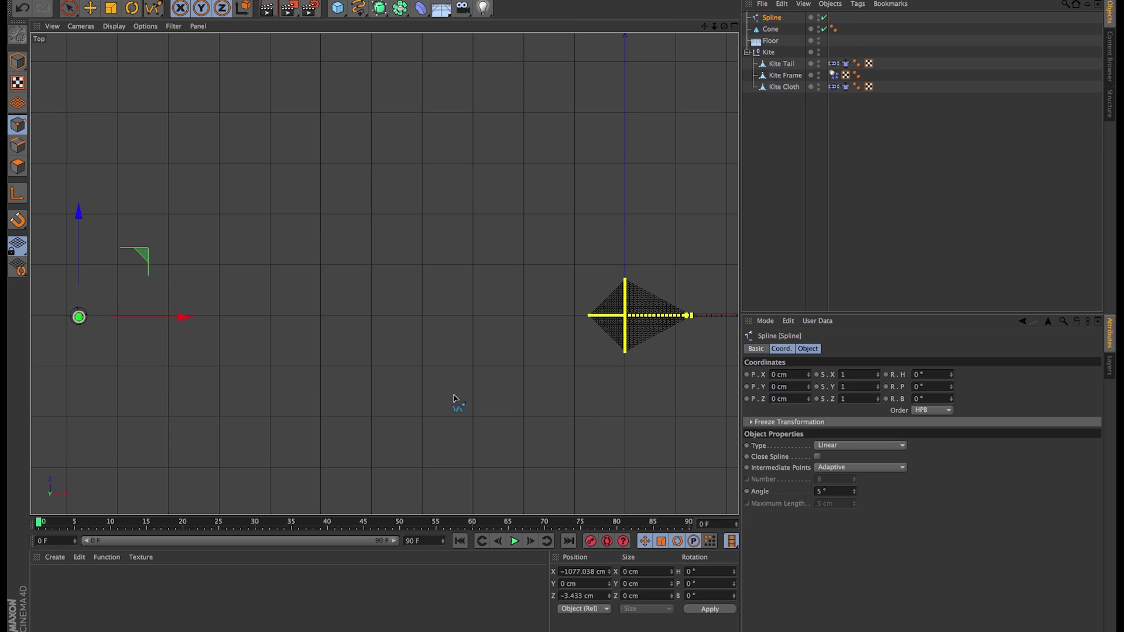
left_click(625, 315)
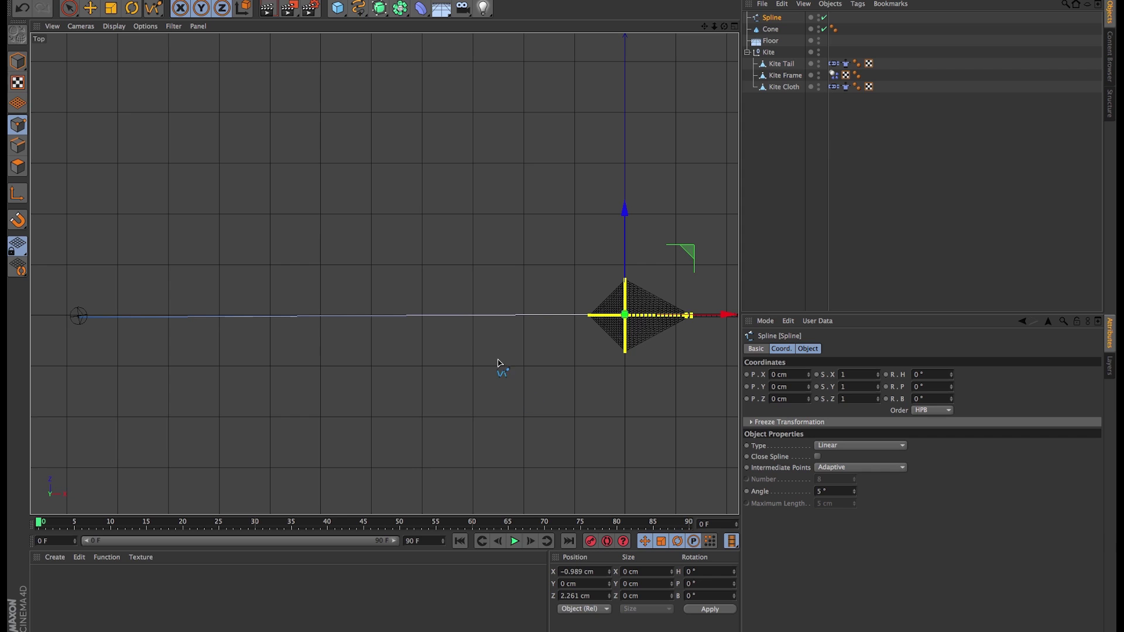
scroll(608, 321, "up", 6)
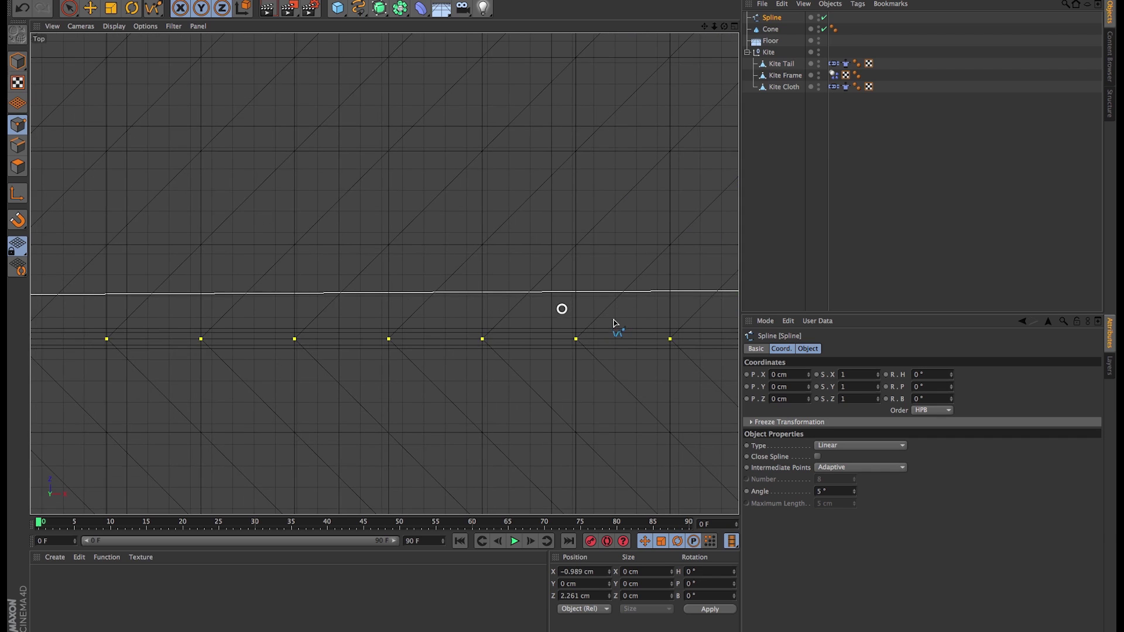
scroll(311, 258, "down", 3)
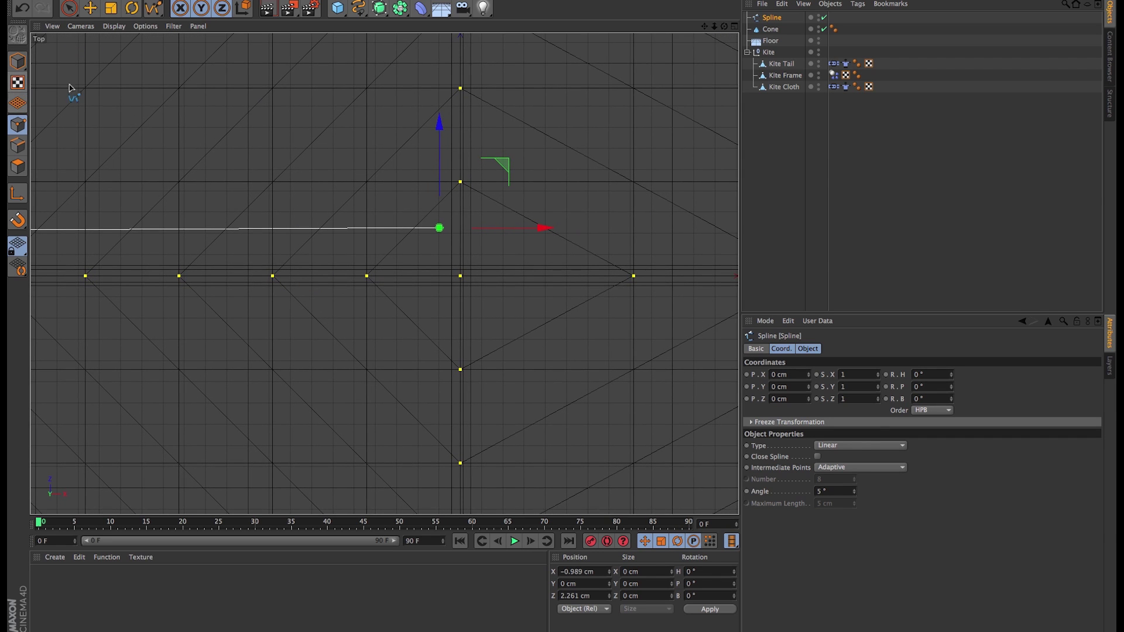
With Live Selection, snap the spline's end points onto the kite point and the cone.
left_click(69, 8)
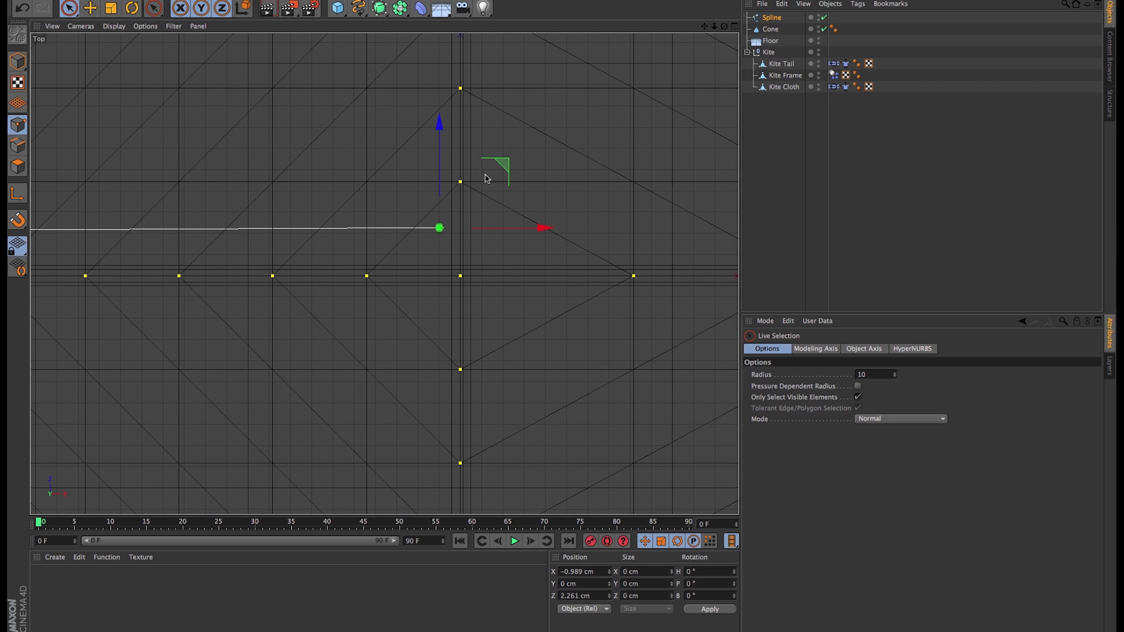
left_click_drag(510, 174, 522, 213)
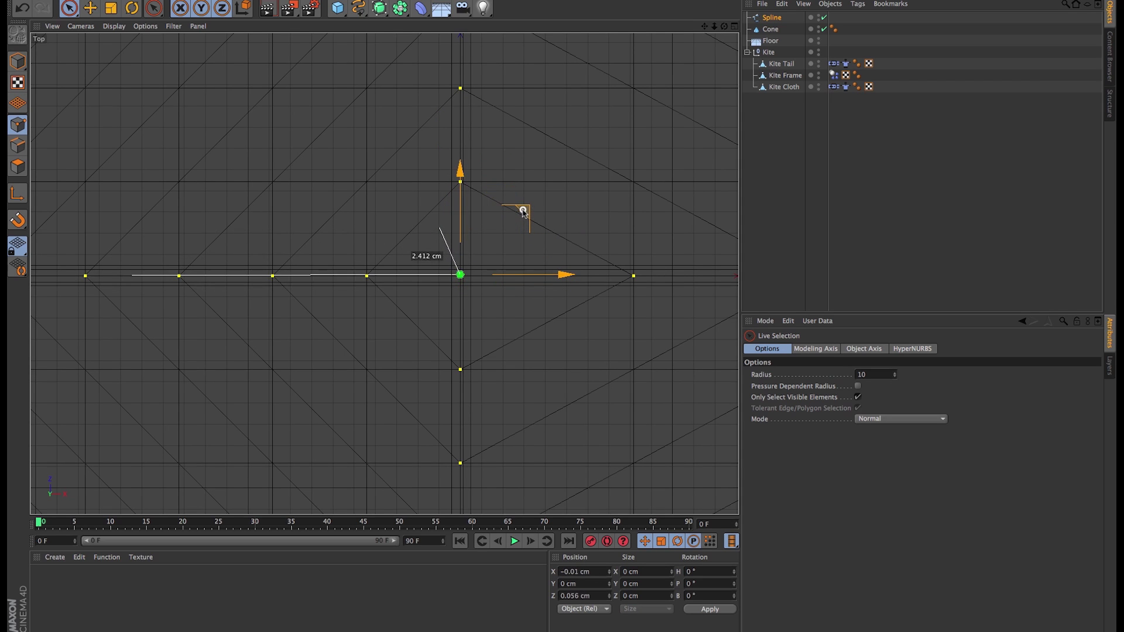
scroll(371, 281, "down", 10)
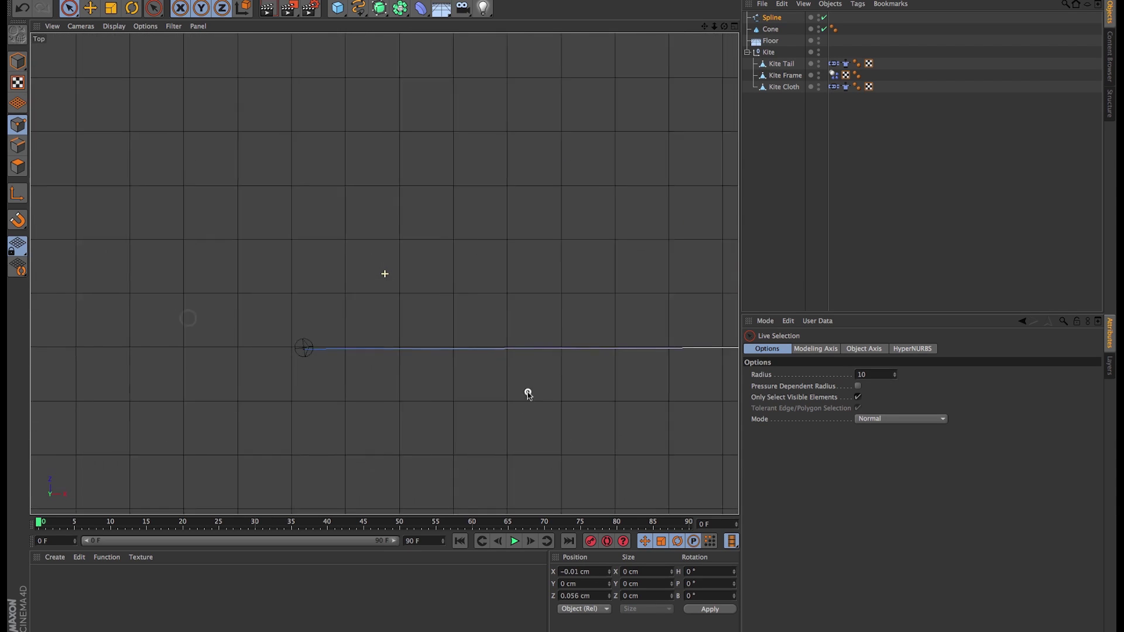
right_click_drag(423, 361, 668, 342, "alt")
left_click(413, 339)
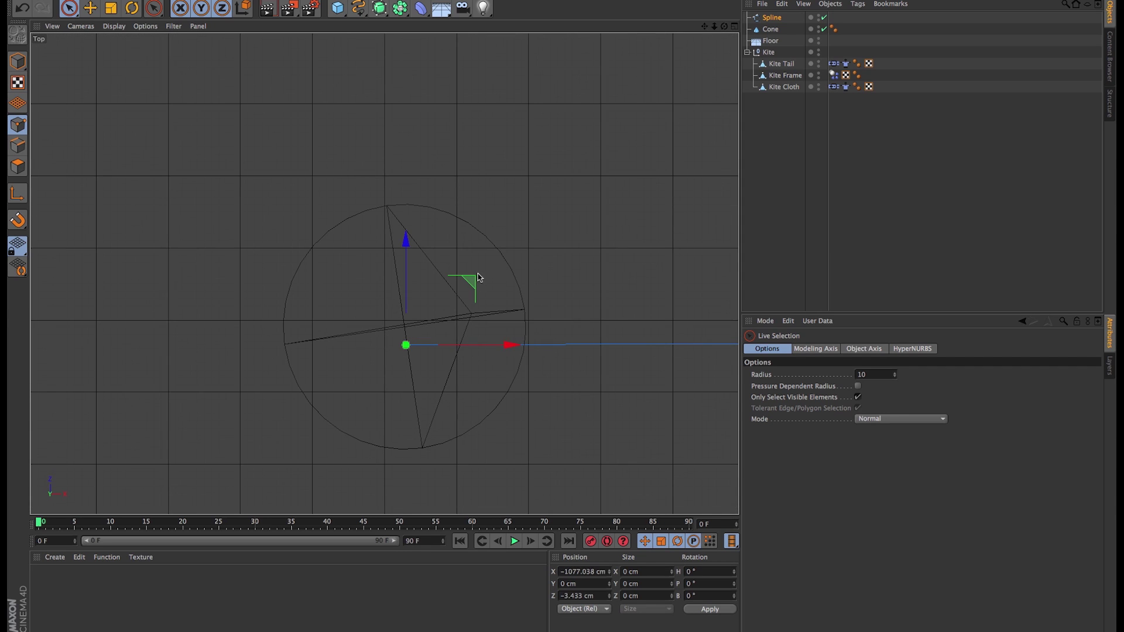
left_click_drag(471, 275, 467, 258)
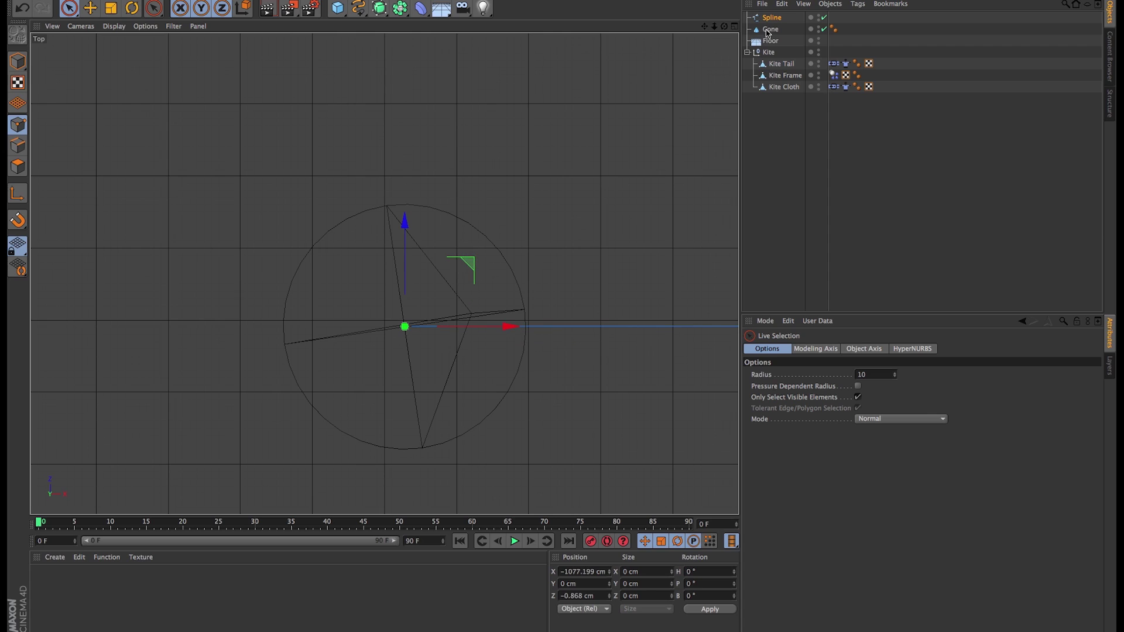
Set the Cone's rotation to H 0°, P 180°, B 0° in the Coord. tab.
left_click(770, 29)
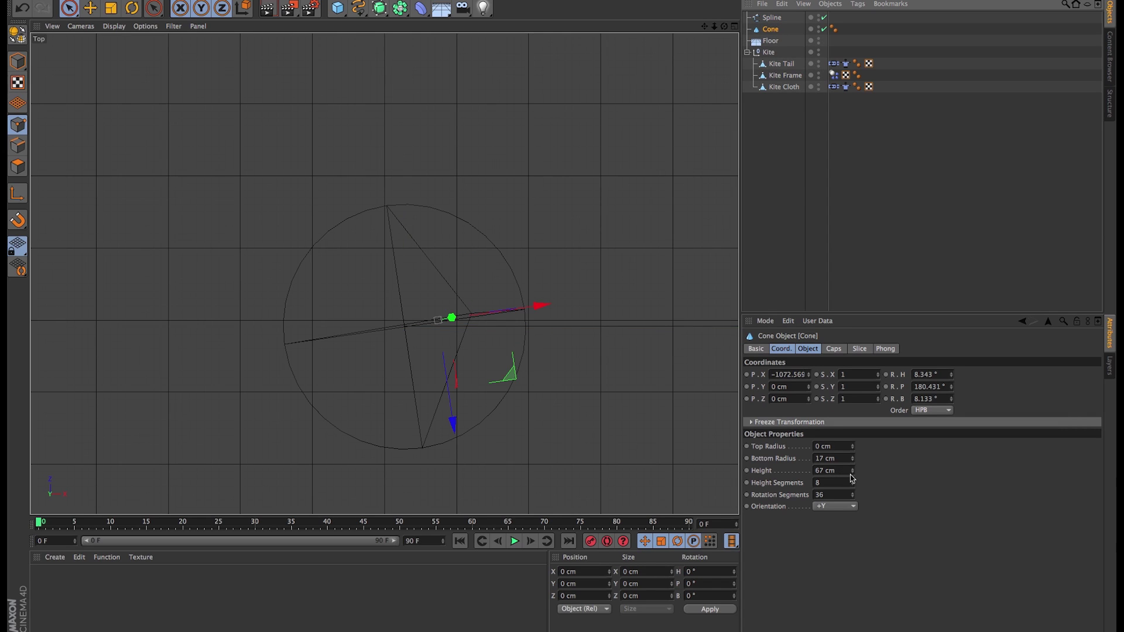
double_click(945, 374)
type("0")
key("Tab")
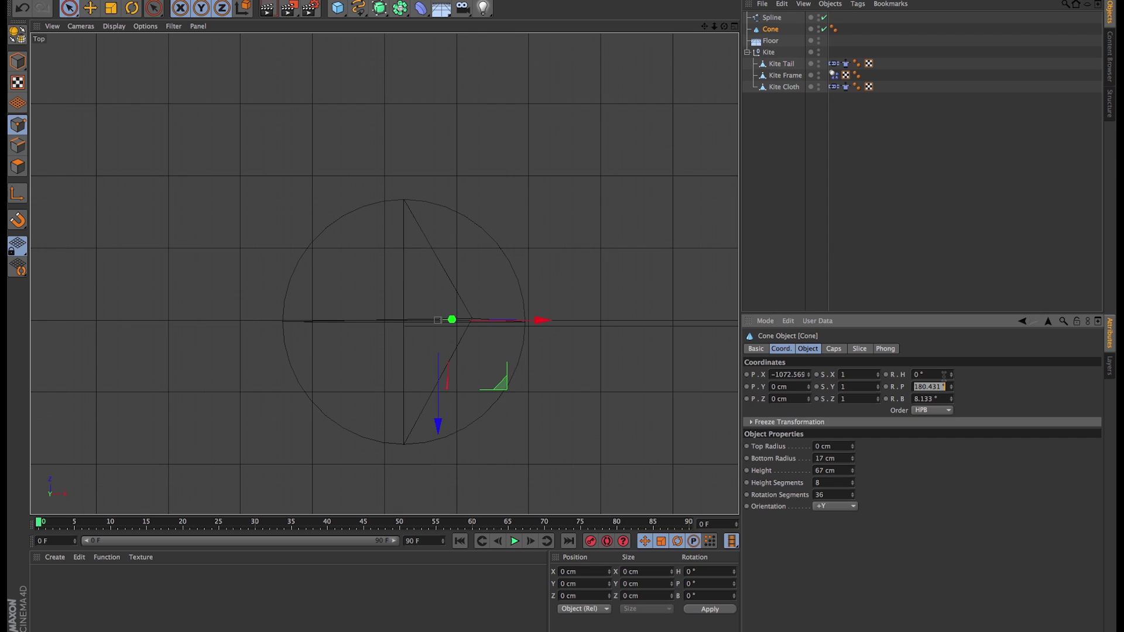
key("Tab")
type("0")
key("Return")
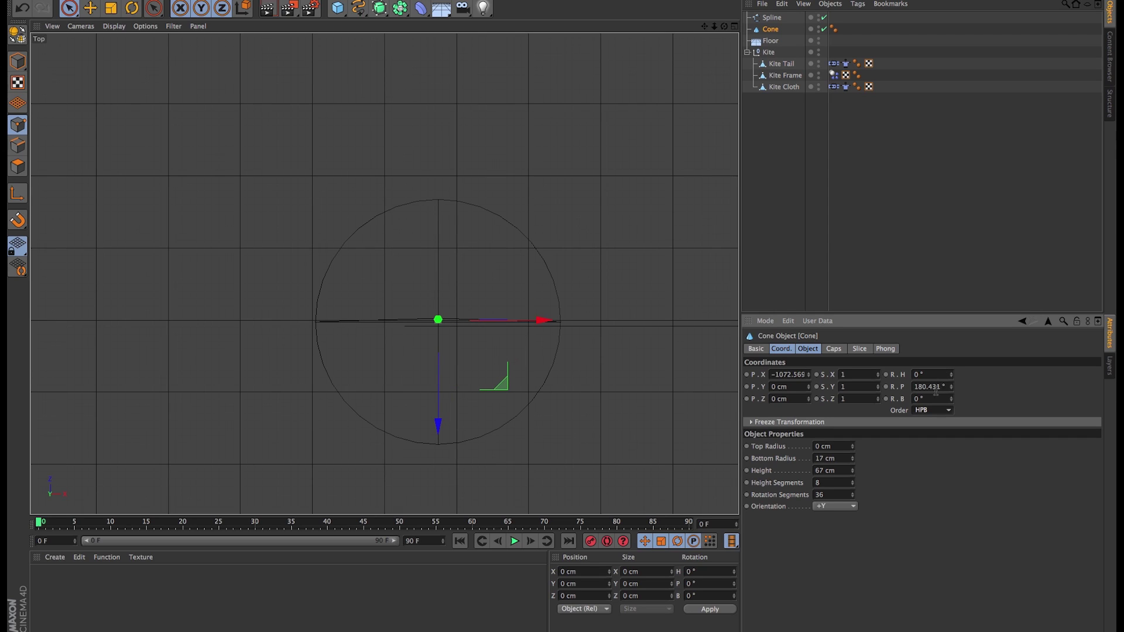
double_click(935, 386)
type("180")
key("Tab")
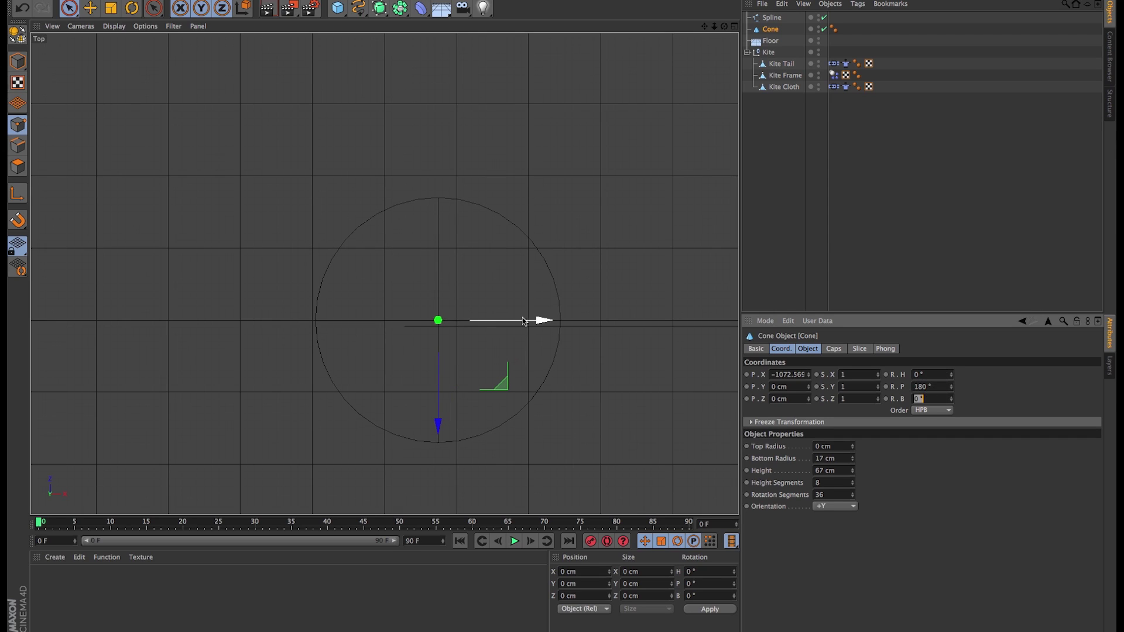
Move the string spline in the Top view so it lines up with the cone.
left_click(771, 17)
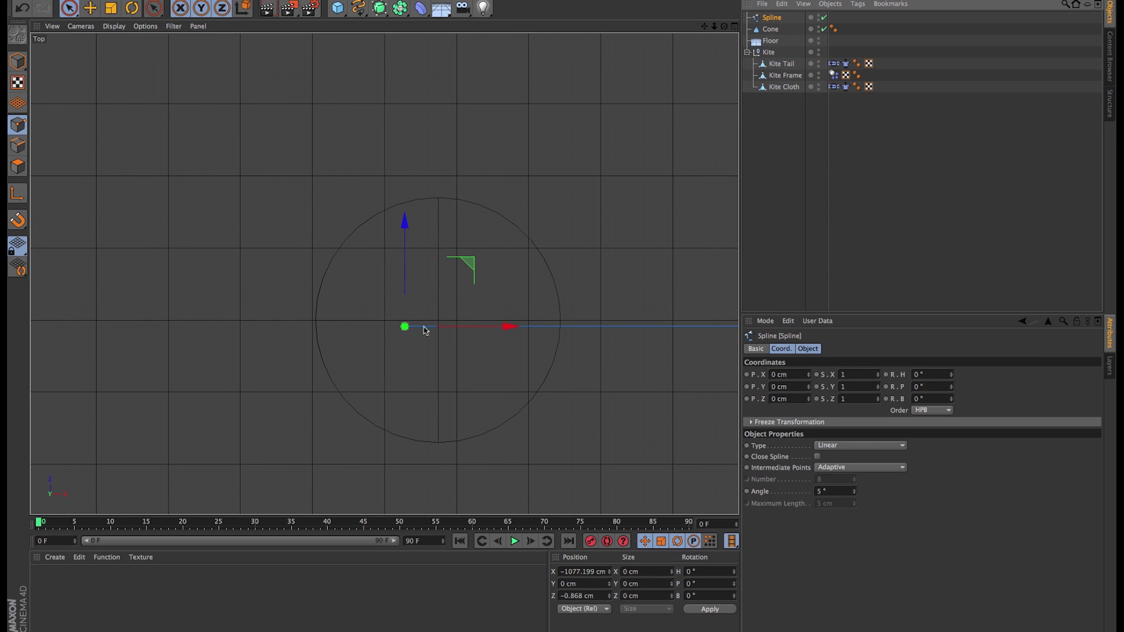
left_click_drag(468, 271, 502, 258)
scroll(293, 396, "up", 5)
middle_click_drag(291, 396, 76, 415, "alt")
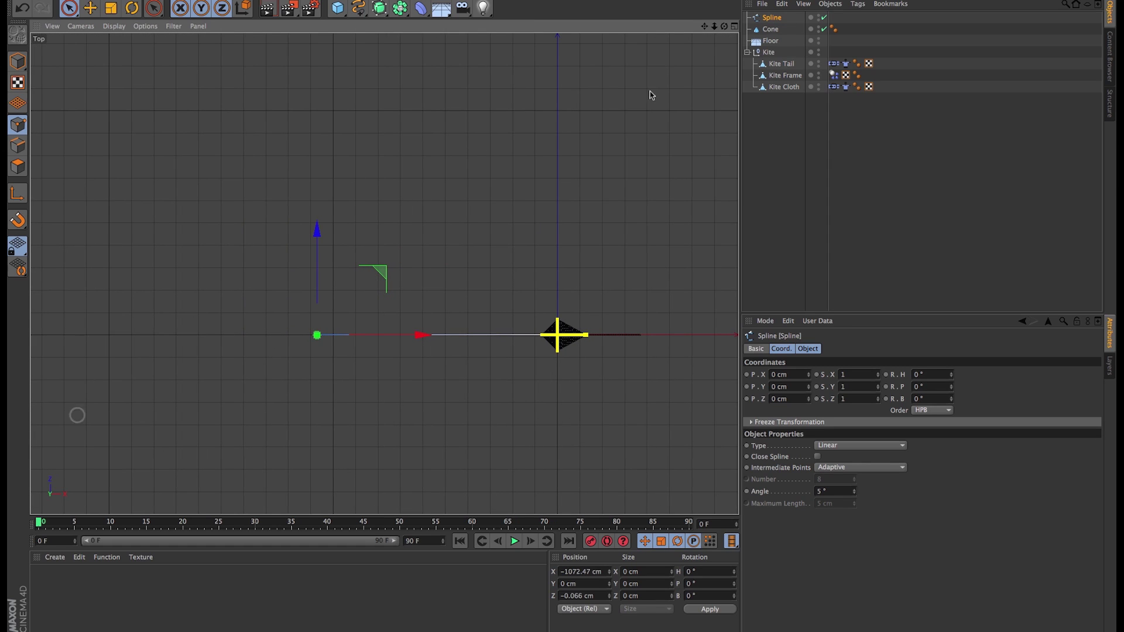
Maximize the Perspective view at a lower angle and select the string spline's points.
left_click(734, 27)
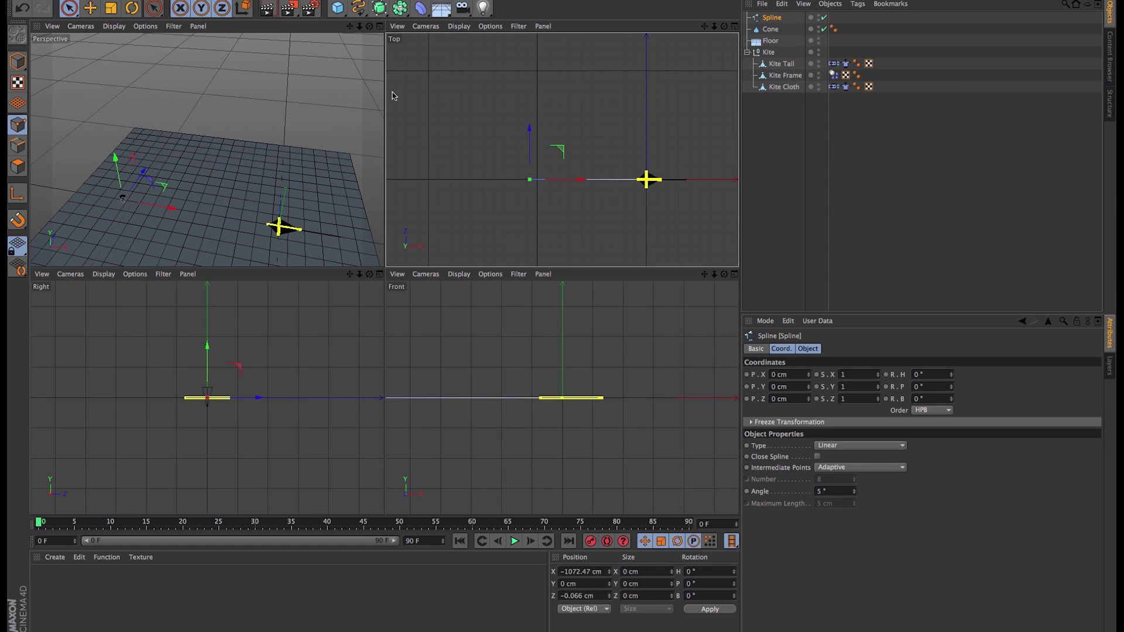
left_click(380, 26)
scroll(533, 292, "up", 2)
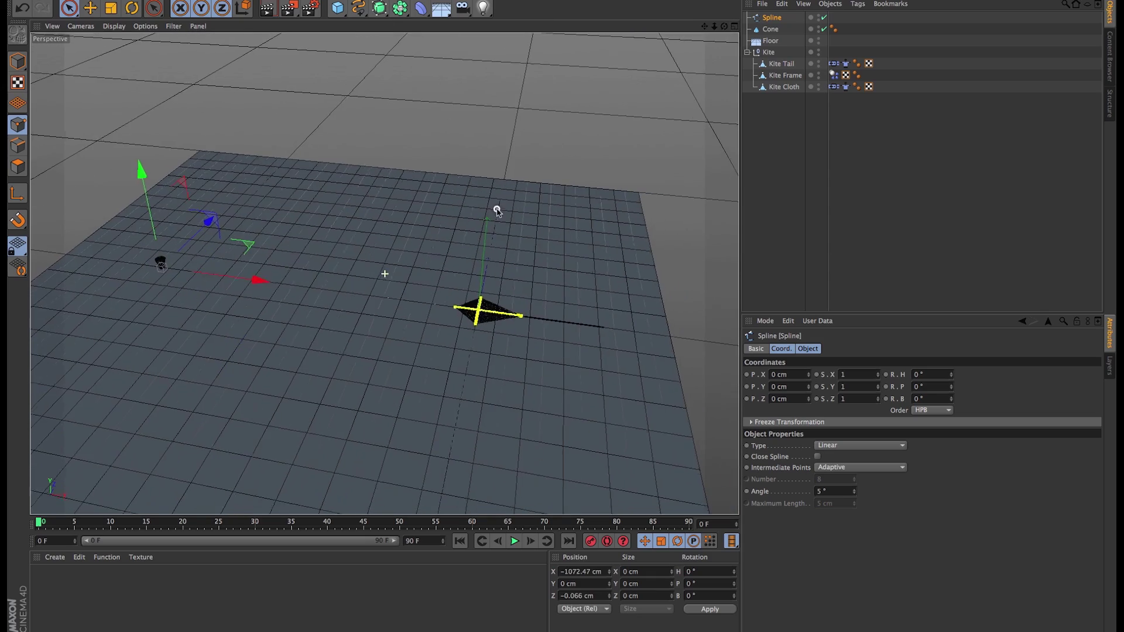
scroll(441, 281, "up", 2)
left_click_drag(442, 282, 436, 365, "alt")
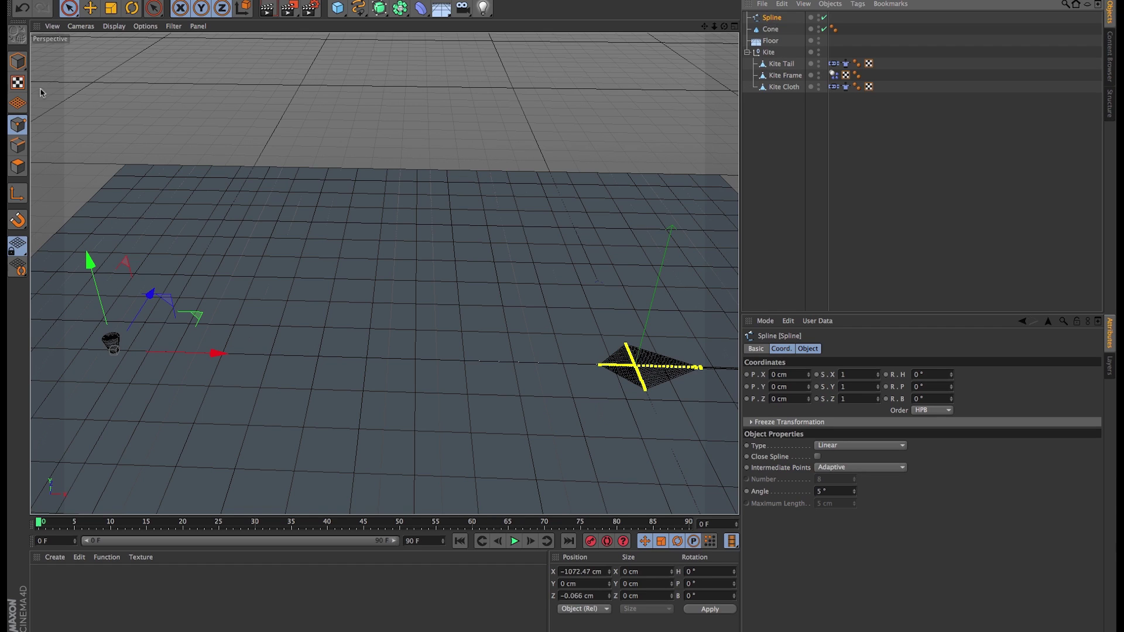
left_click(661, 362, "ctrl")
Subdivide the kite string spline with 10 subdivisions.
right_click(394, 363)
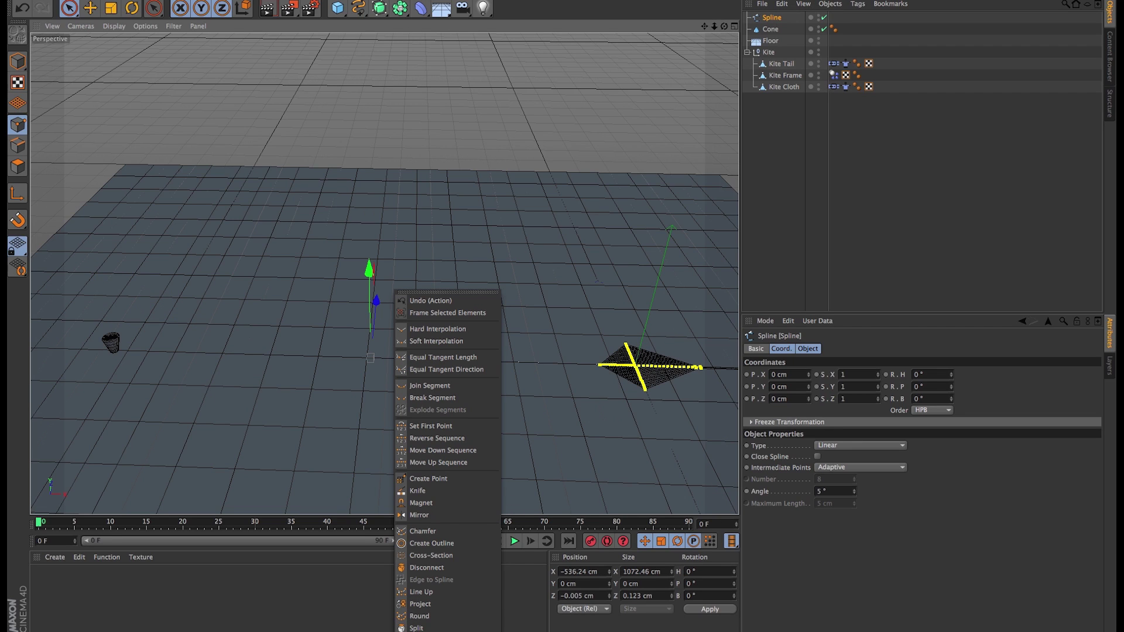
left_click(433, 628)
left_click_drag(496, 626, 497, 621)
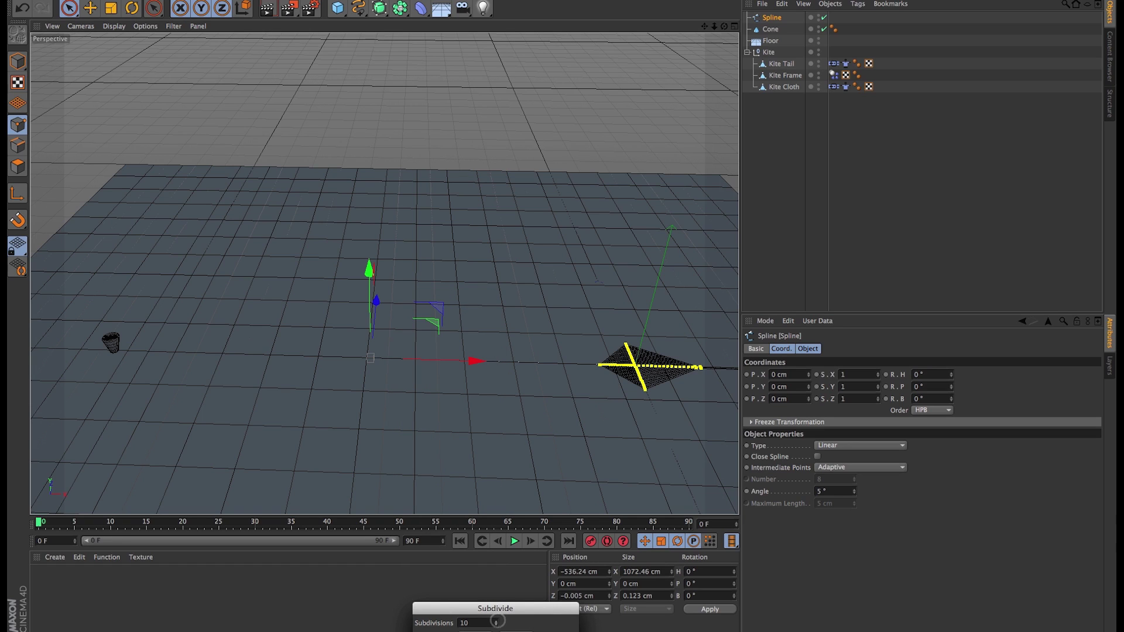
key("Return")
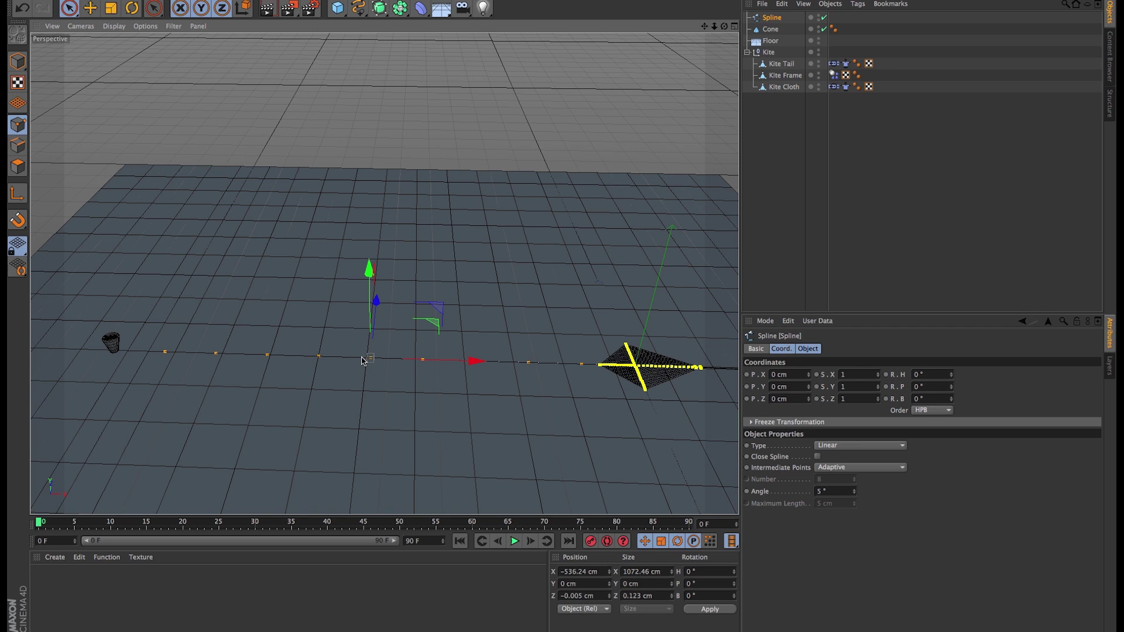
Add a Spline Dynamics tag and two Constraint hair tags to the string Spline.
right_click(768, 18)
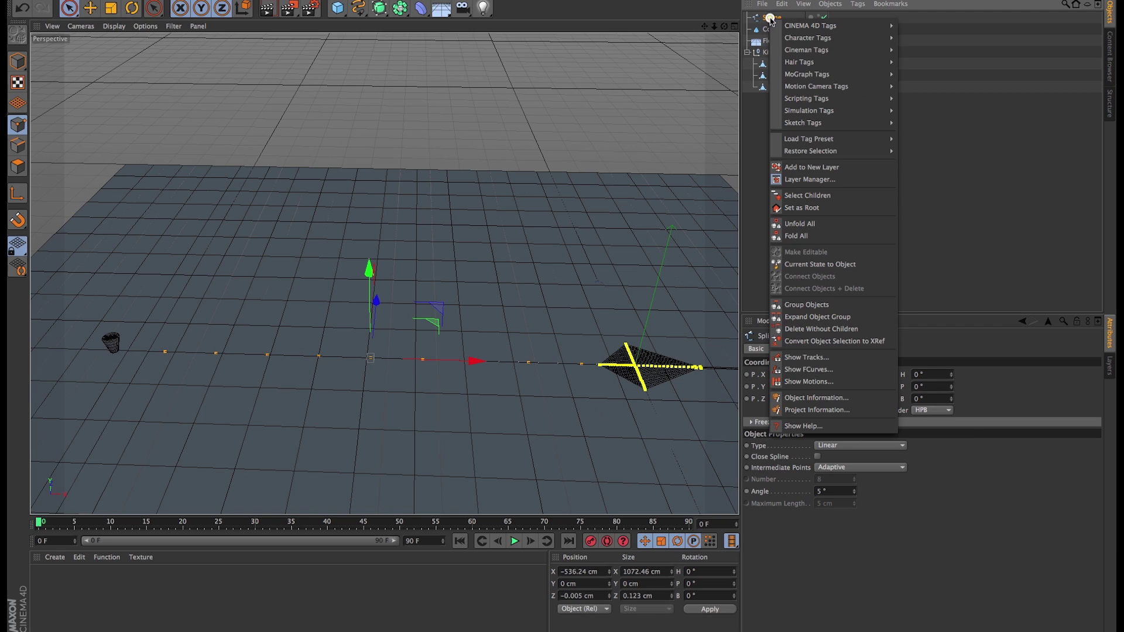
mouse_move(817, 60)
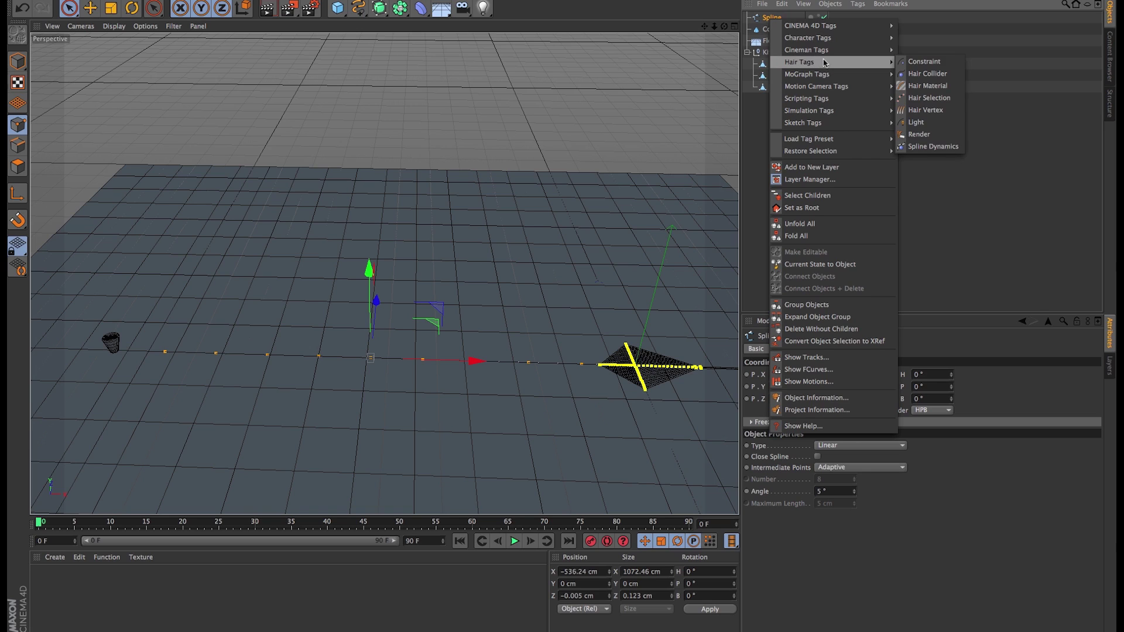
left_click(926, 147)
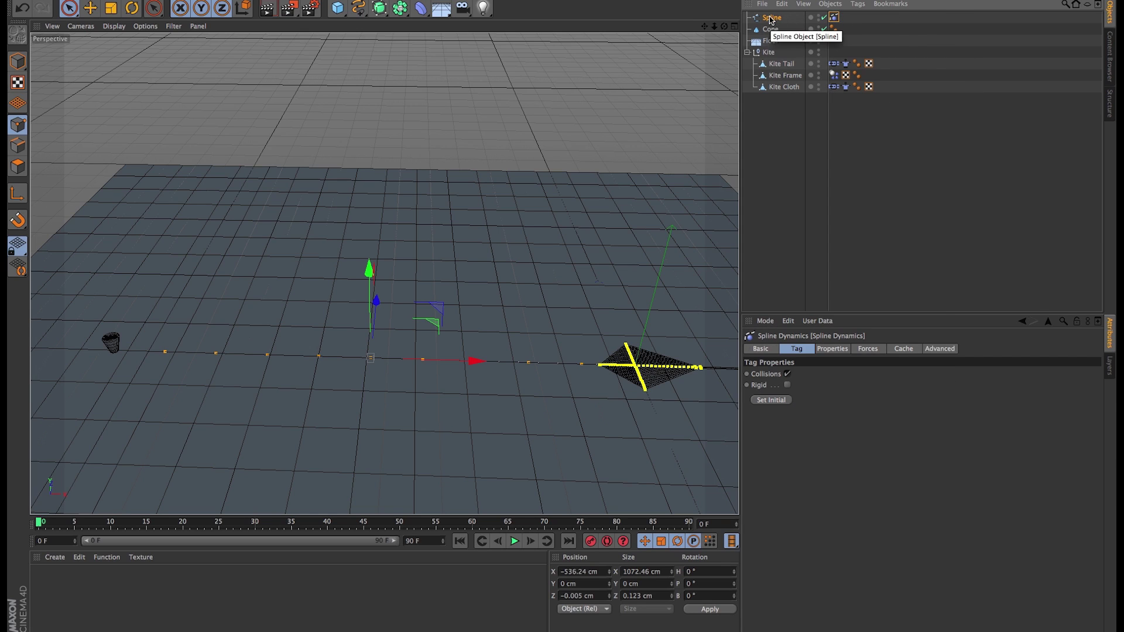
right_click(770, 19)
mouse_move(829, 111)
mouse_move(805, 65)
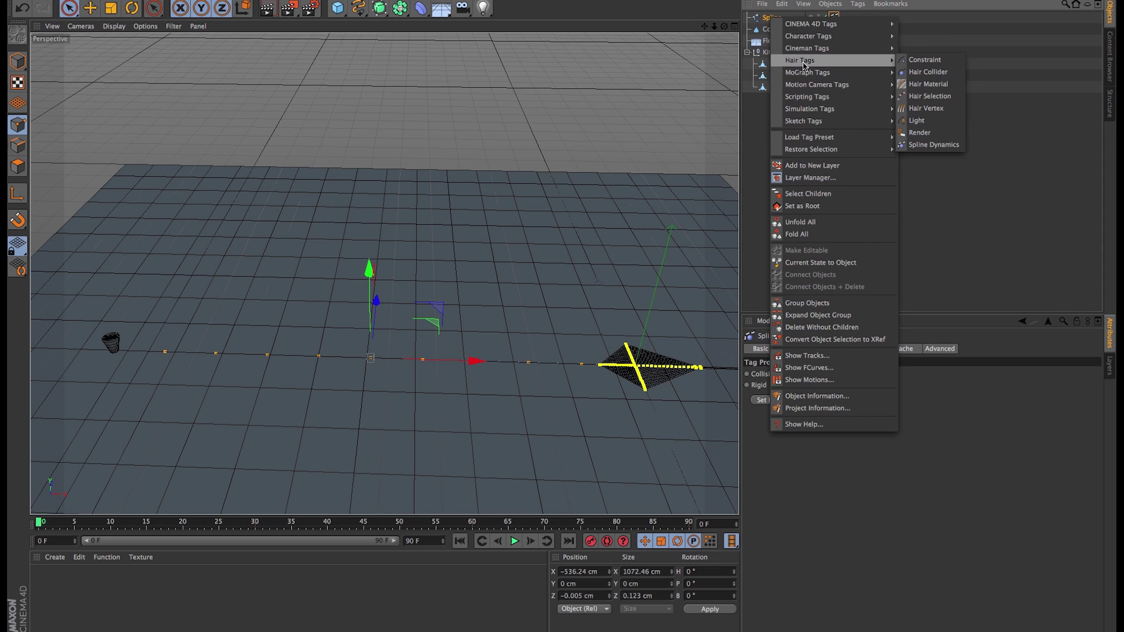
left_click(923, 59)
right_click(774, 18)
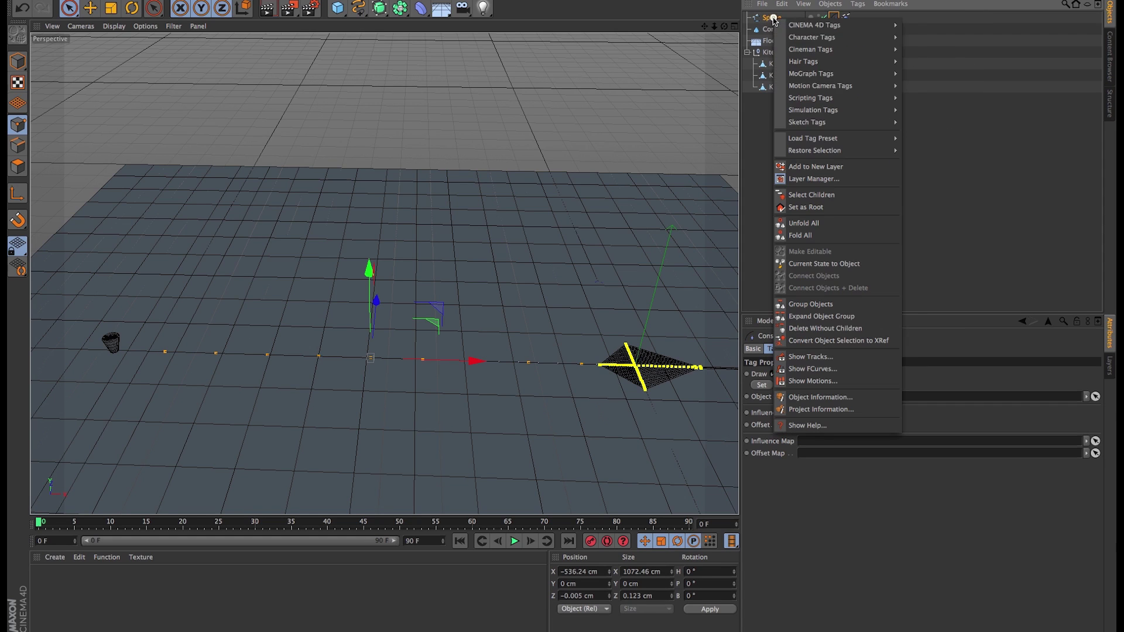
mouse_move(865, 119)
mouse_move(861, 62)
left_click(916, 61)
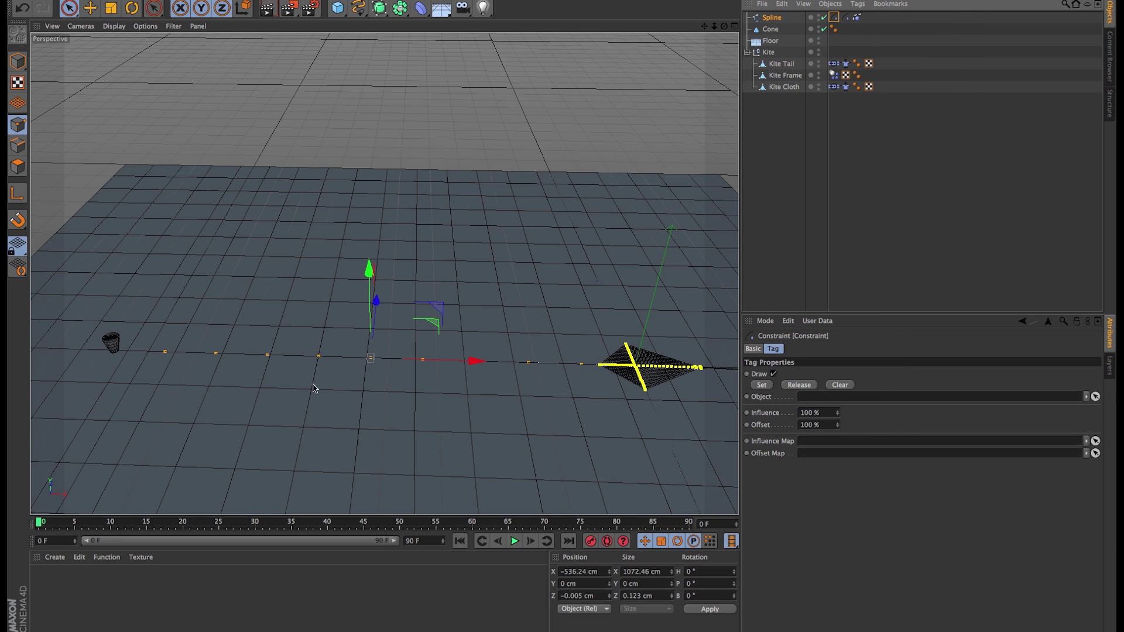
Make the Cone an editable polygon object and begin renaming it.
left_click(770, 29)
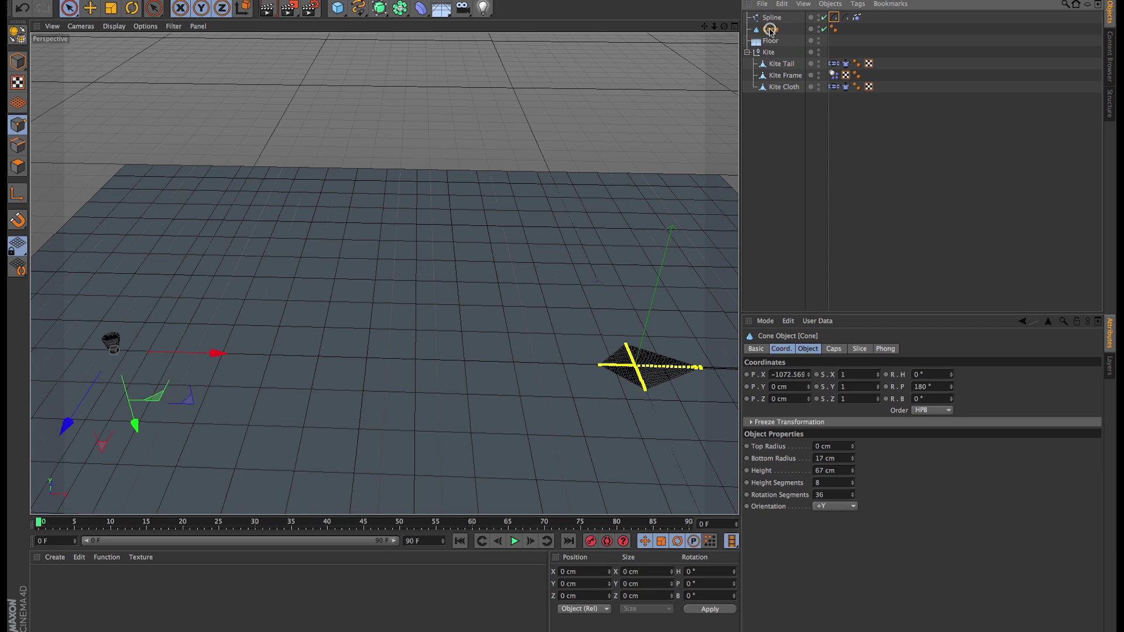
key("c")
double_click(771, 30)
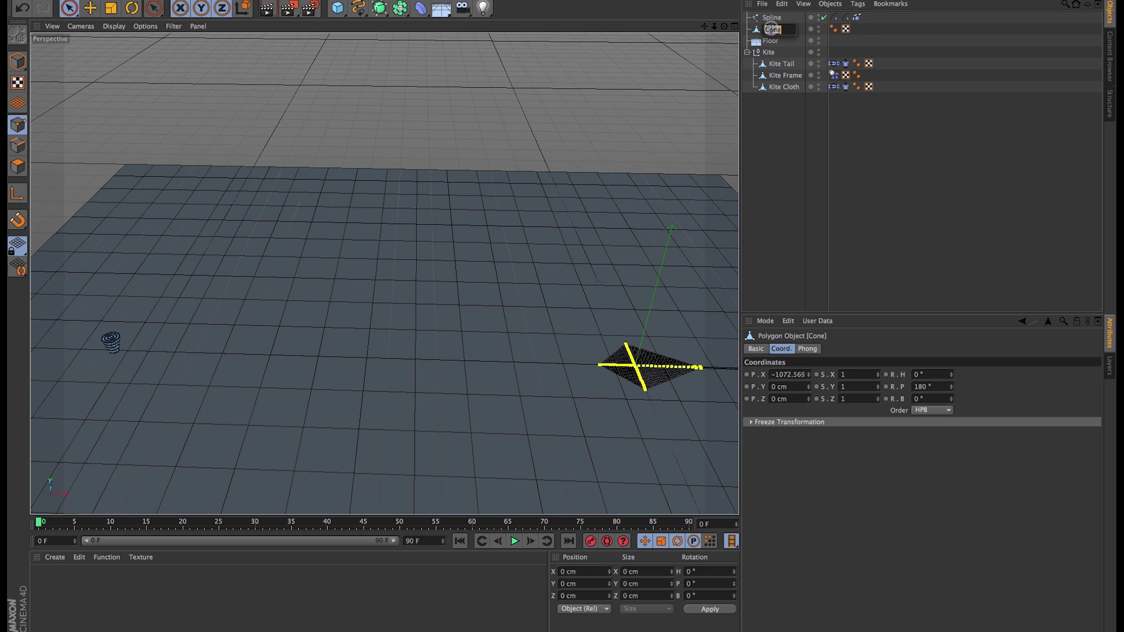
Name the cone 'Spike' and link it as the first Constraint tag's target object.
type("Spike")
key("Return")
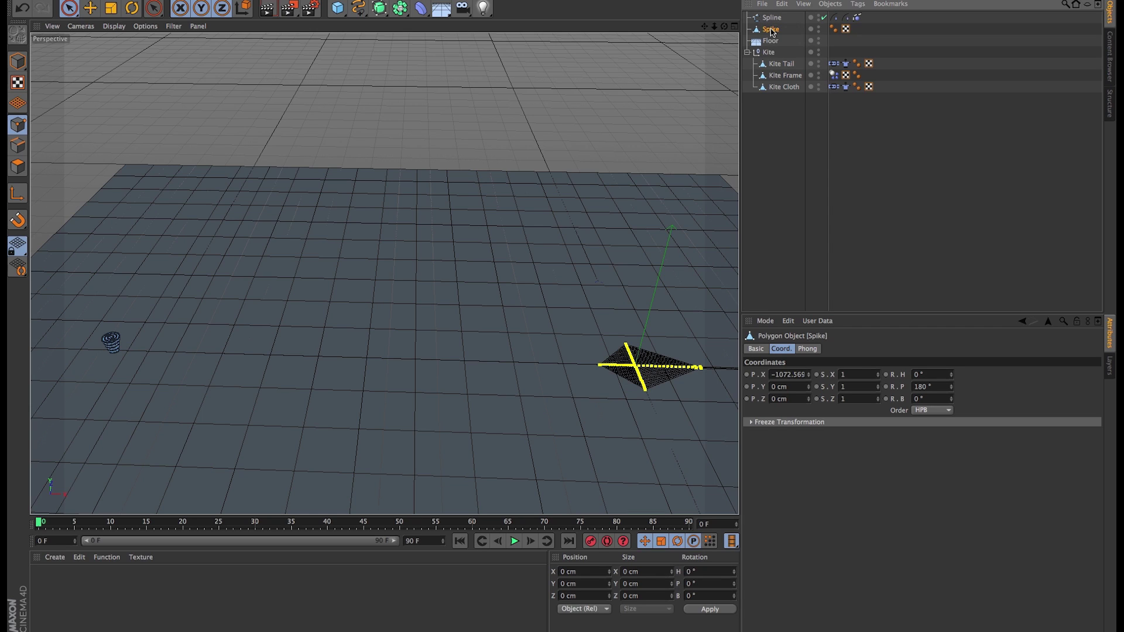
left_click(834, 17)
left_click_drag(772, 29, 827, 394)
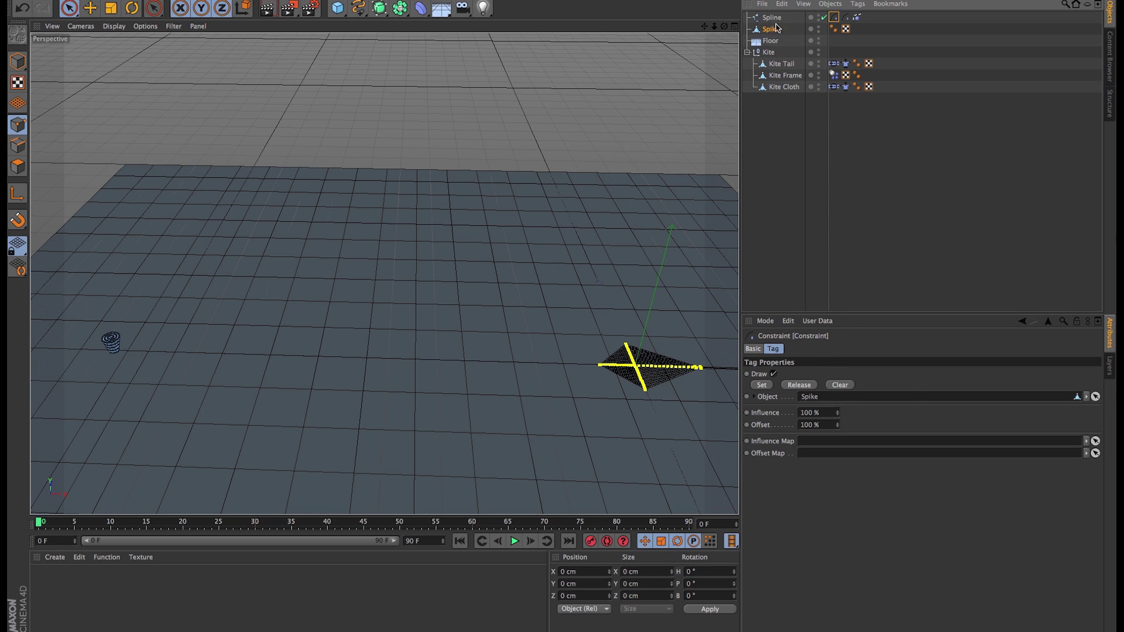
Pin the string's end point at the spike to Spike with the first constraint's Set.
left_click(774, 19)
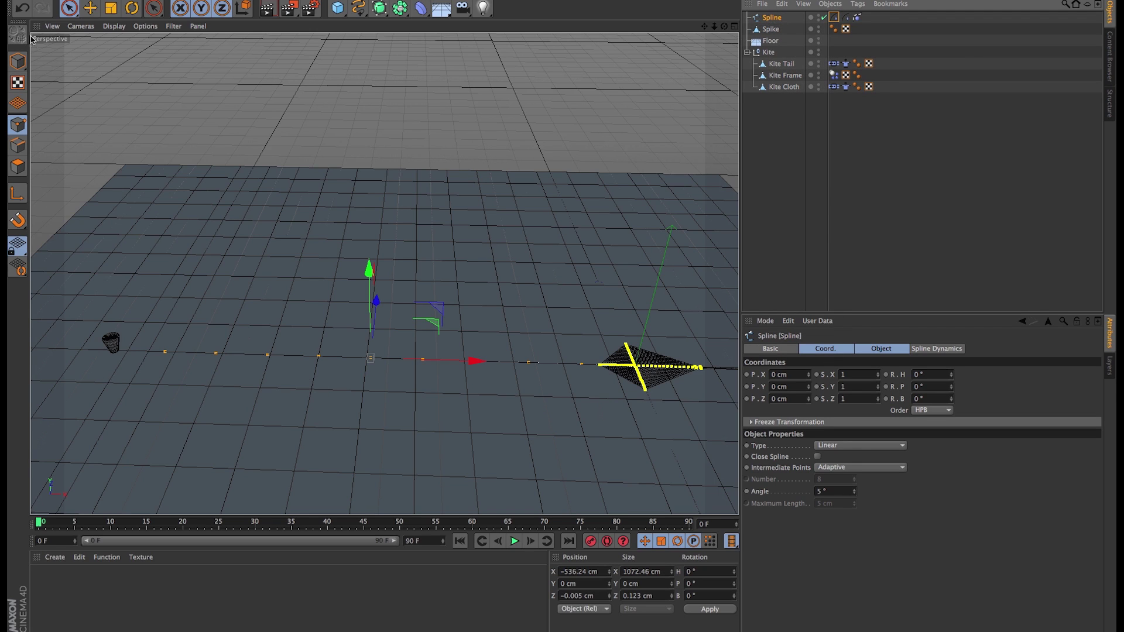
left_click(115, 347)
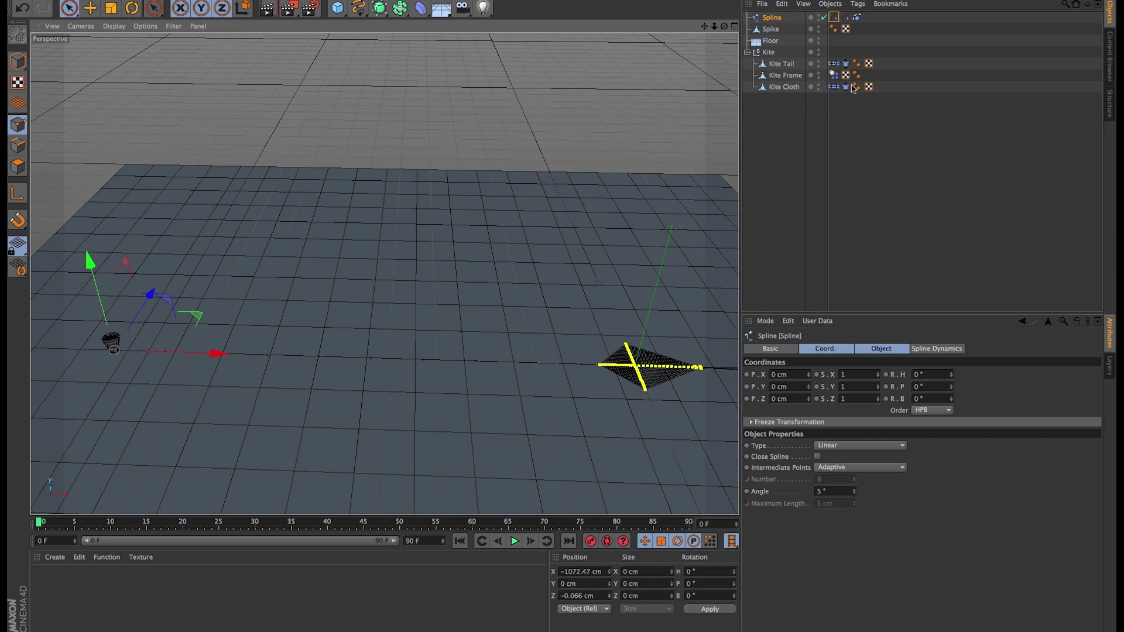
left_click(834, 17)
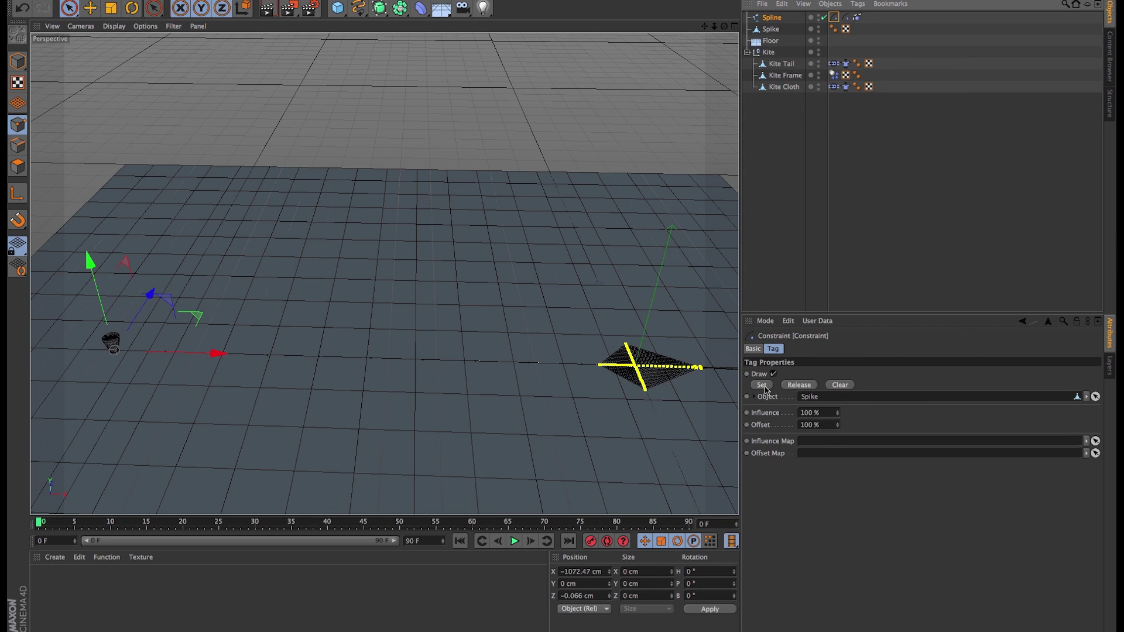
left_click(763, 387)
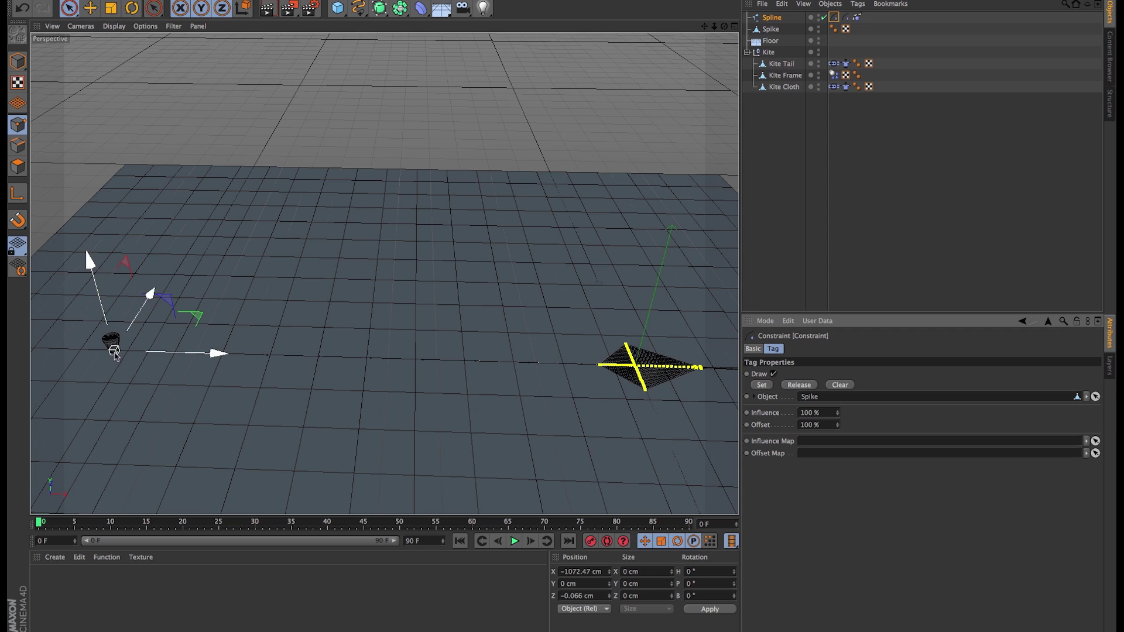
left_click_drag(114, 354, 238, 348, "alt")
left_click_drag(452, 431, 158, 401, "alt")
right_click_drag(158, 401, 628, 368, "alt")
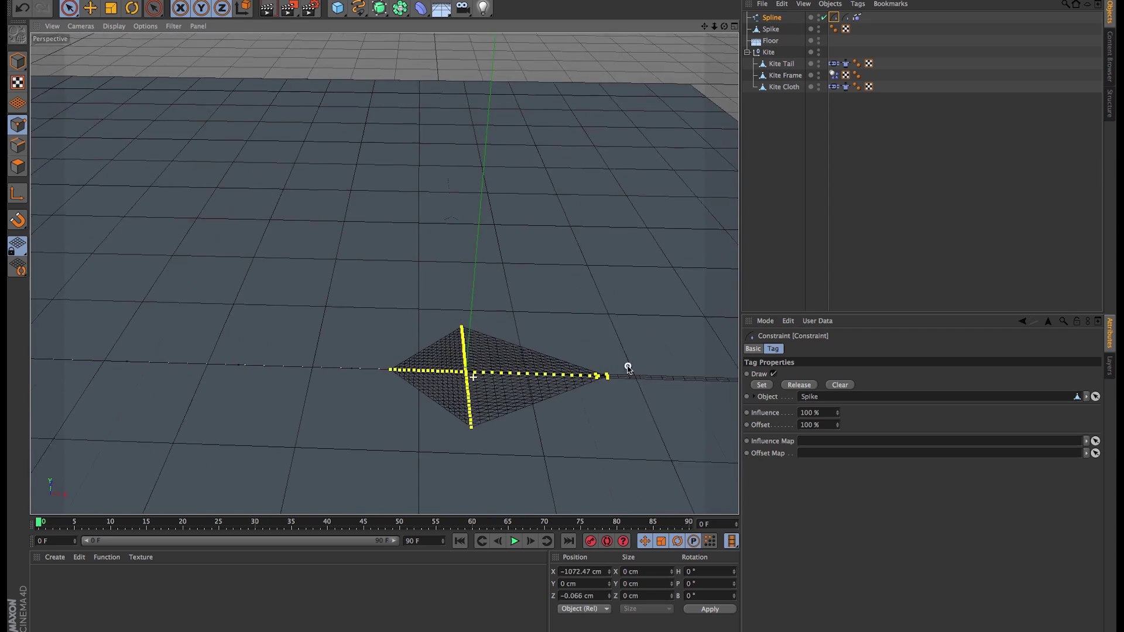
Link Kite Frame to the second Constraint tag and pin the string's kite-end point to it.
left_click(844, 17)
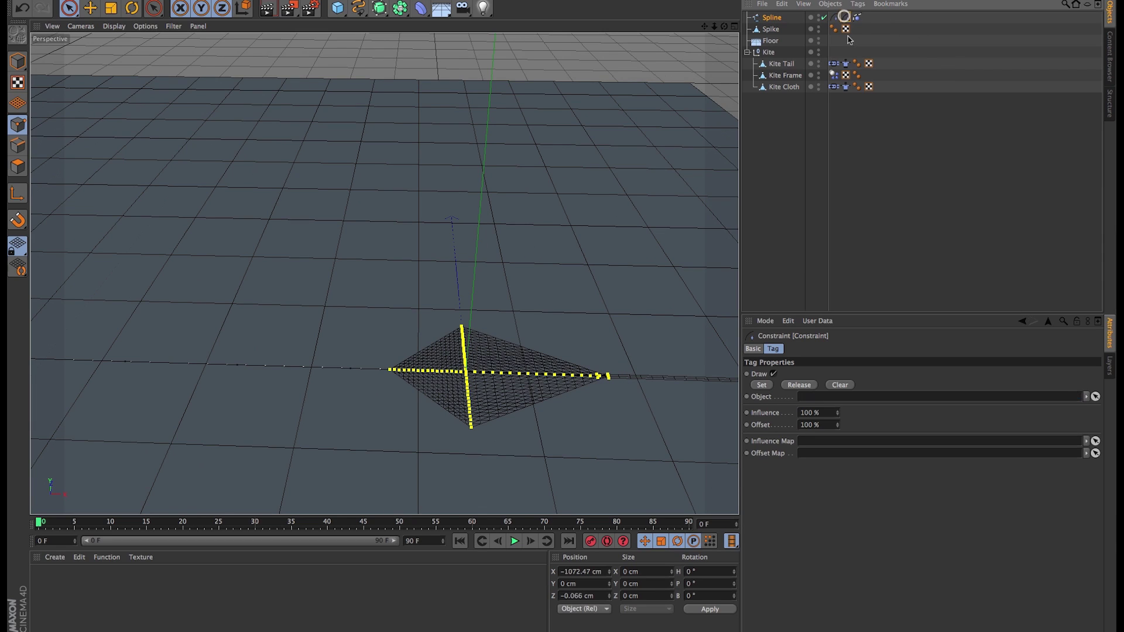
left_click_drag(791, 76, 829, 396)
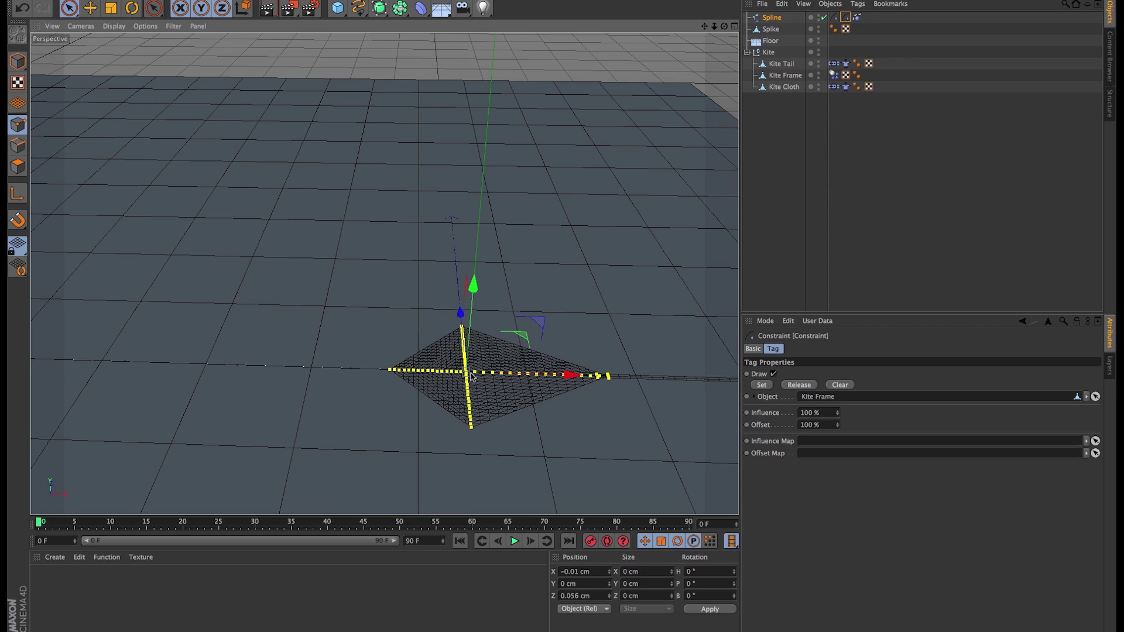
scroll(465, 375, "up", 10)
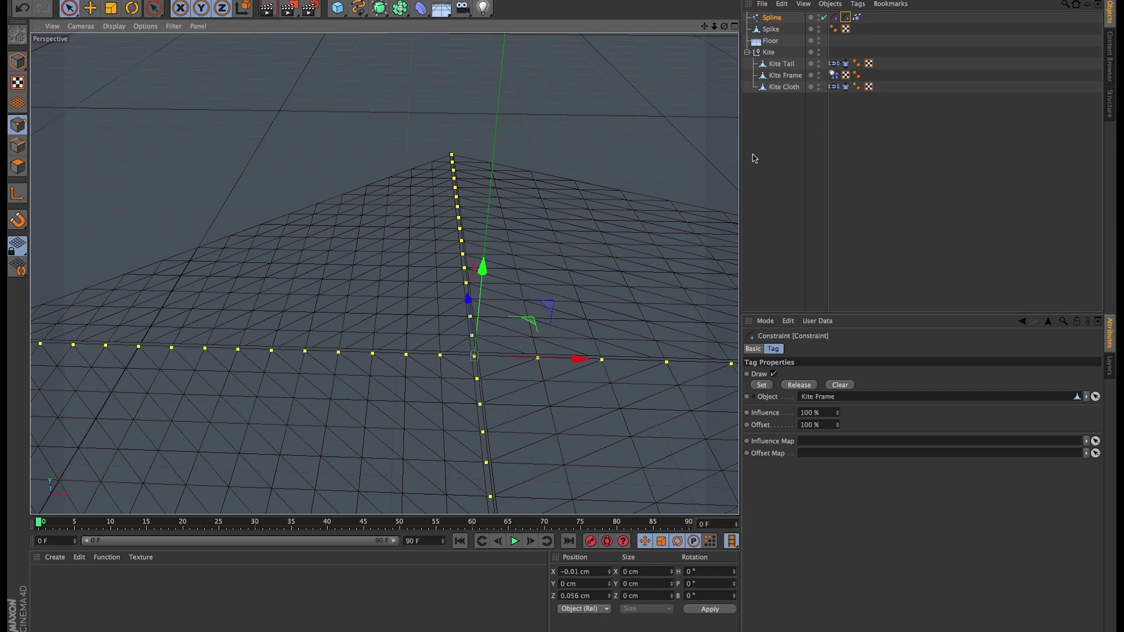
left_click(763, 384)
right_click_drag(510, 370, 335, 411, "alt")
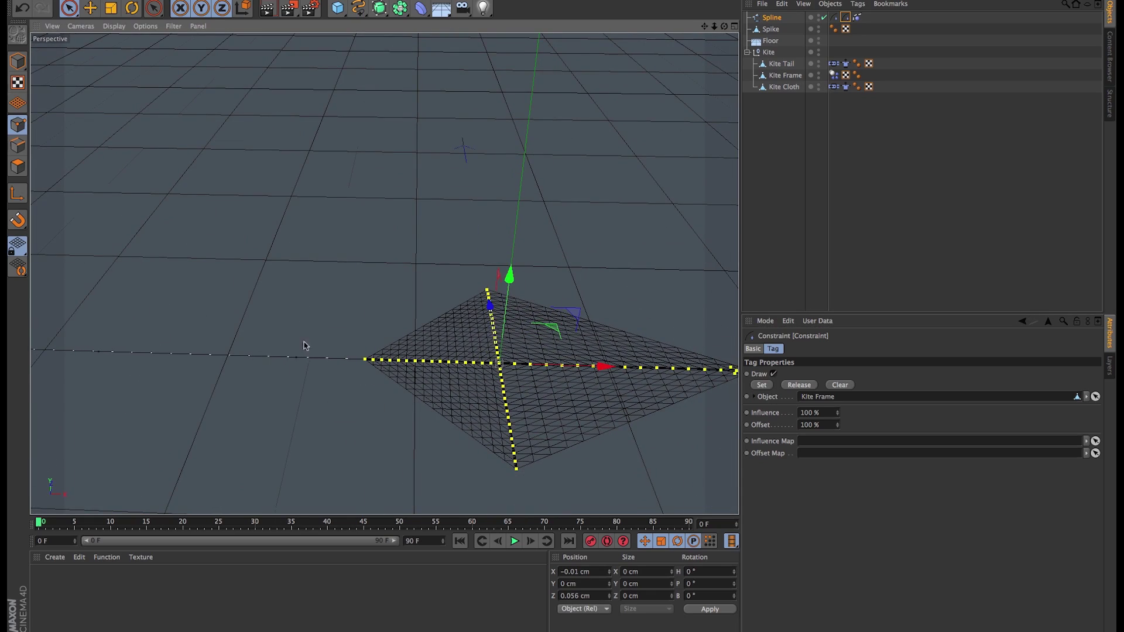
right_click_drag(303, 345, 218, 346, "alt")
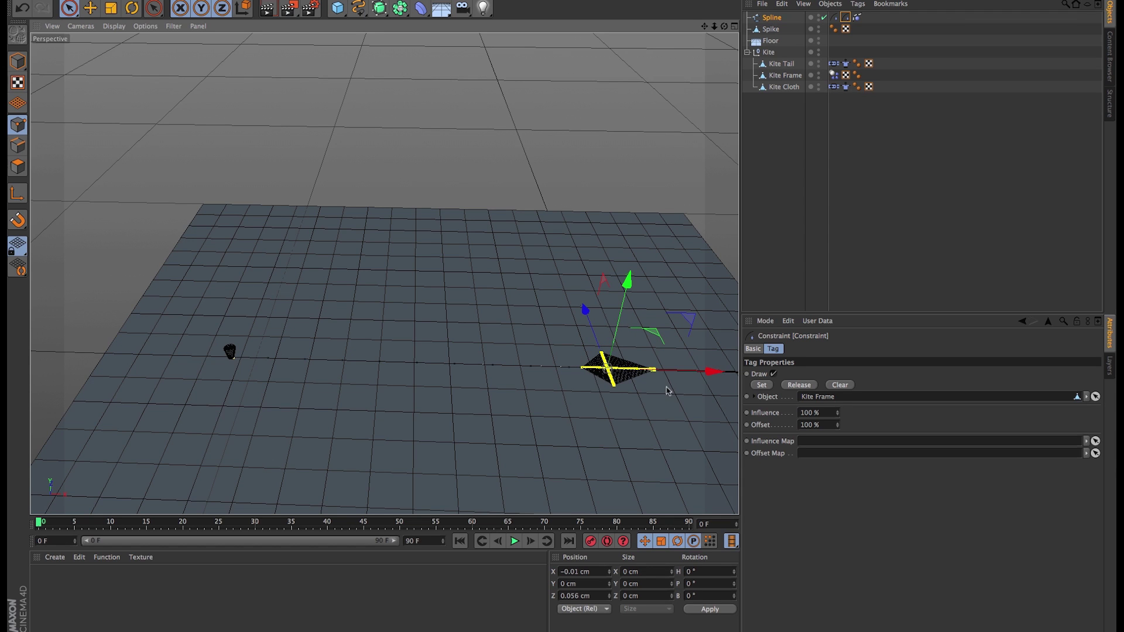
middle_click_drag(647, 367, 519, 402, "alt")
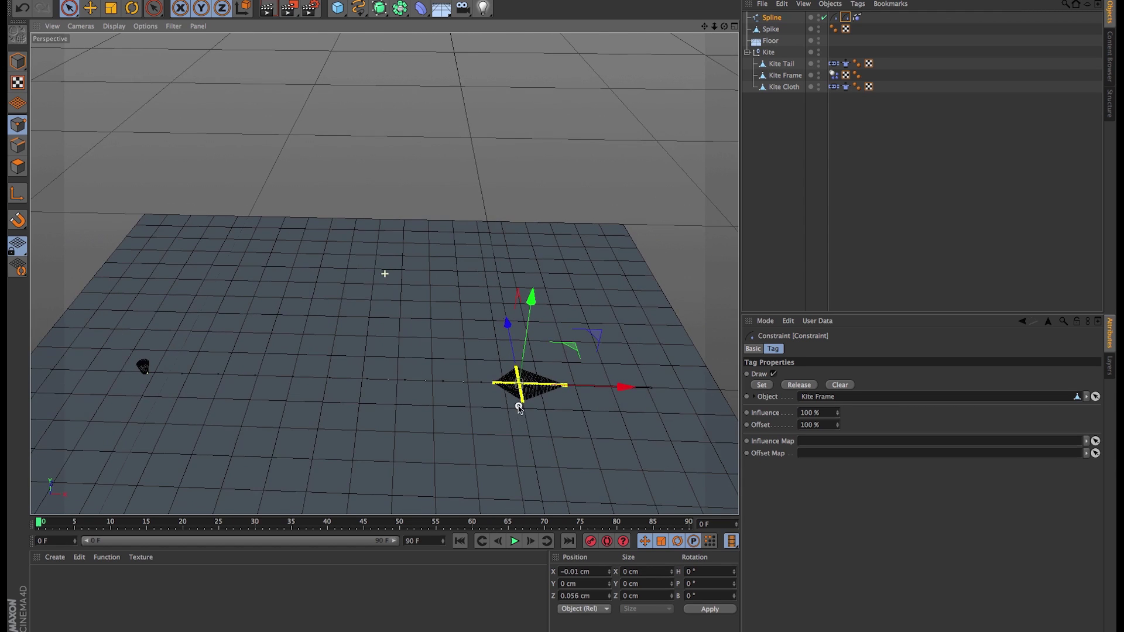
left_click_drag(520, 401, 492, 385, "alt")
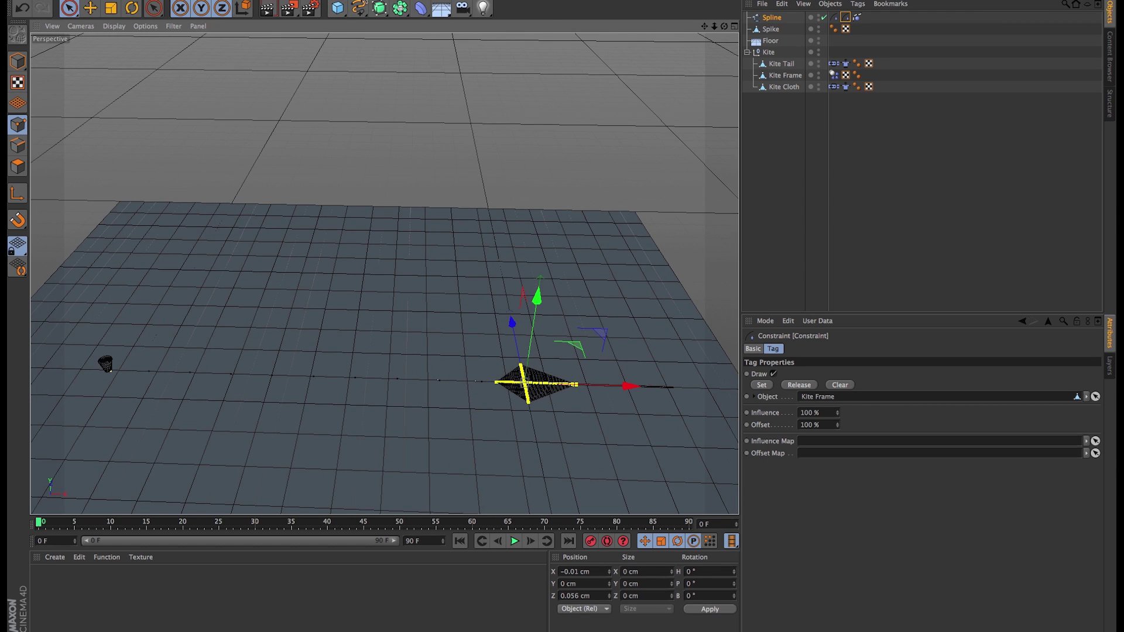
Add a Sweep NURBS and place the string Spline under it.
left_click(378, 9)
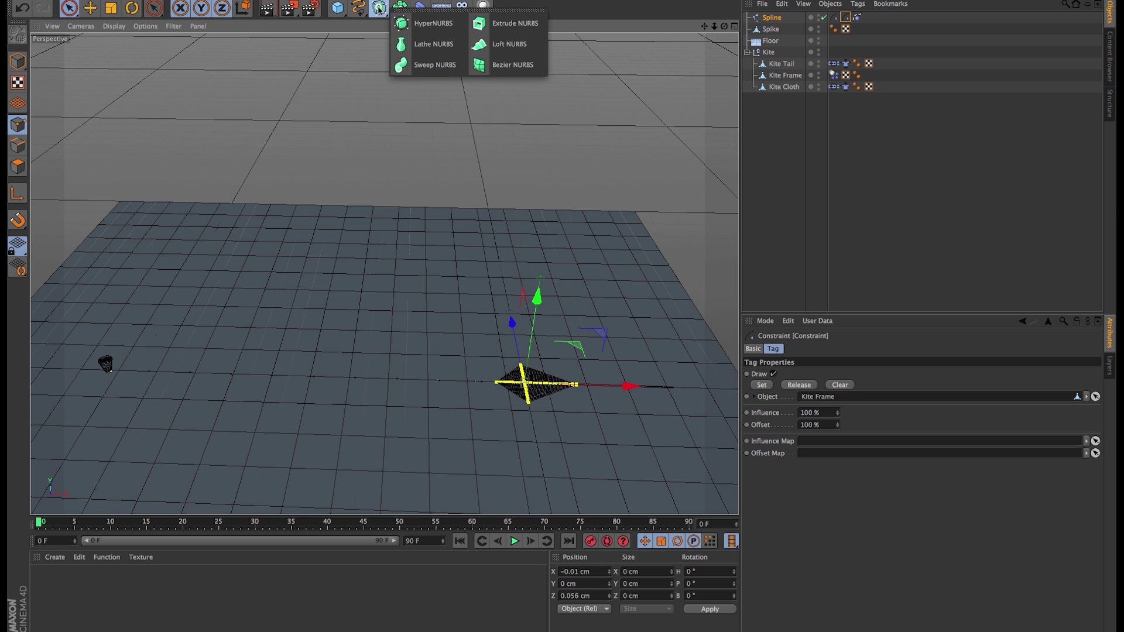
left_click(417, 64)
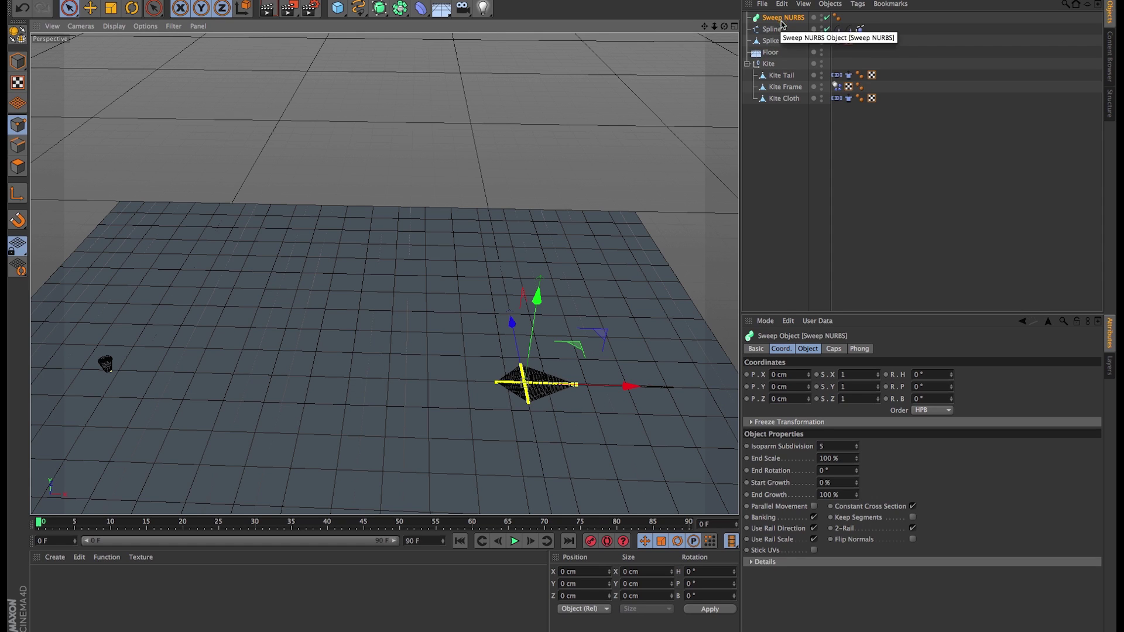
left_click_drag(772, 29, 777, 19)
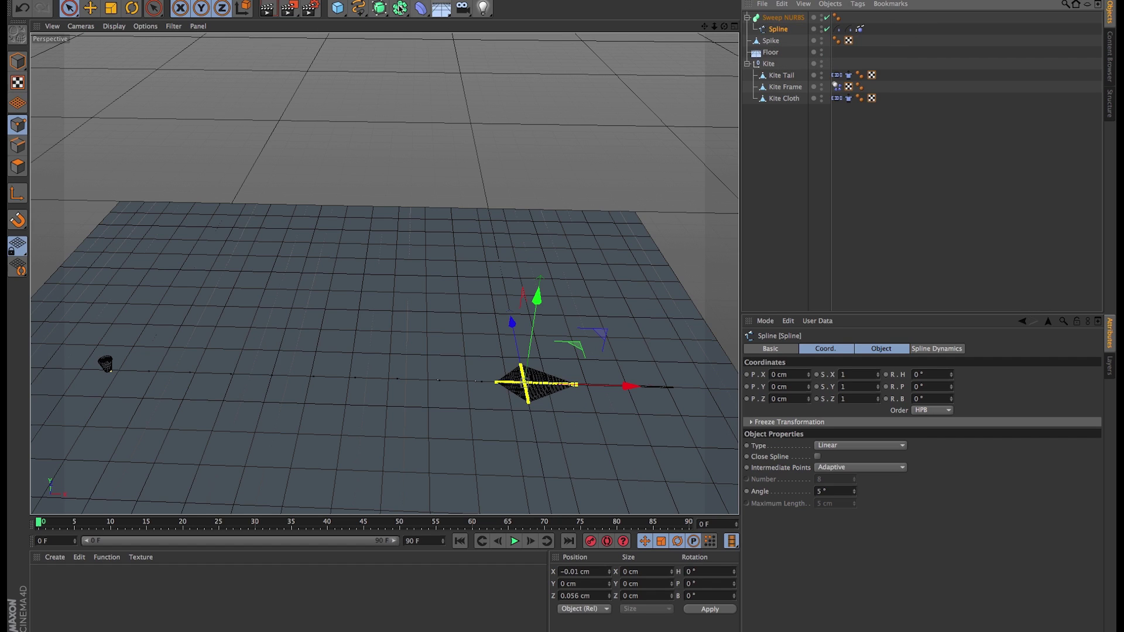
Add a Circle as the sweep profile with 0.2 cm radius and collapse the Sweep NURBS.
left_click(357, 8)
left_click(447, 66)
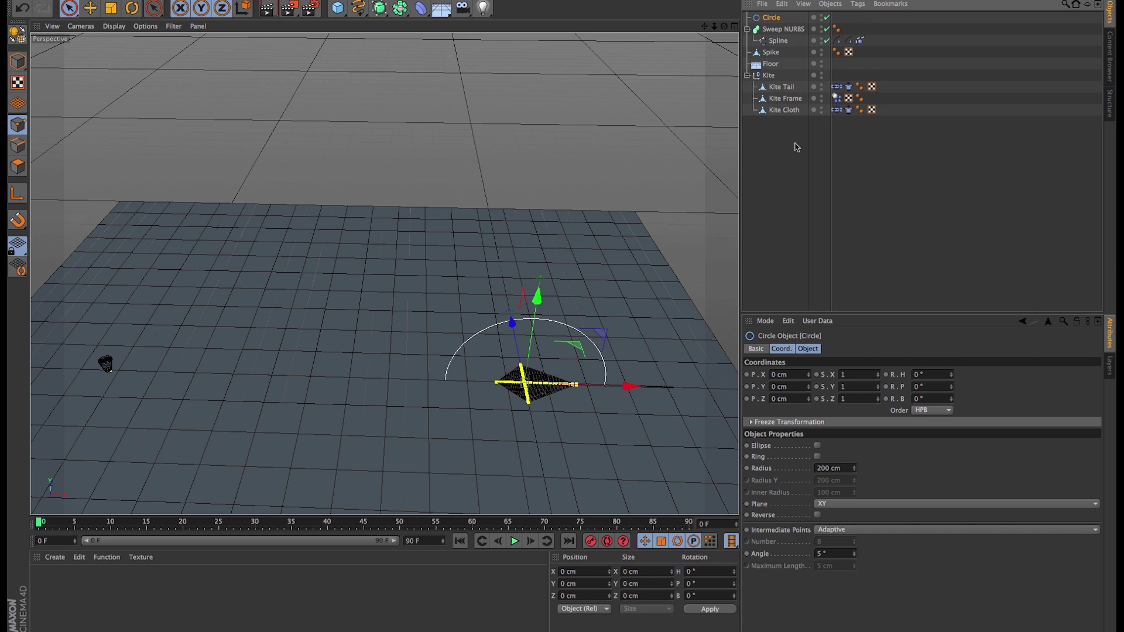
left_click_drag(775, 20, 779, 37)
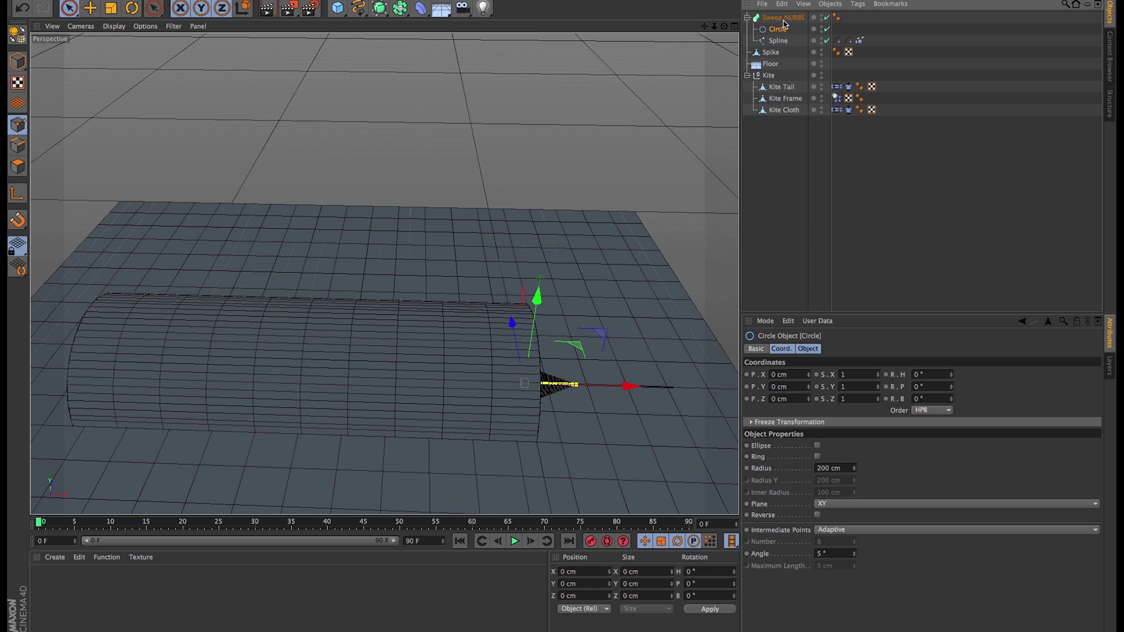
left_click(778, 29)
left_click(849, 468)
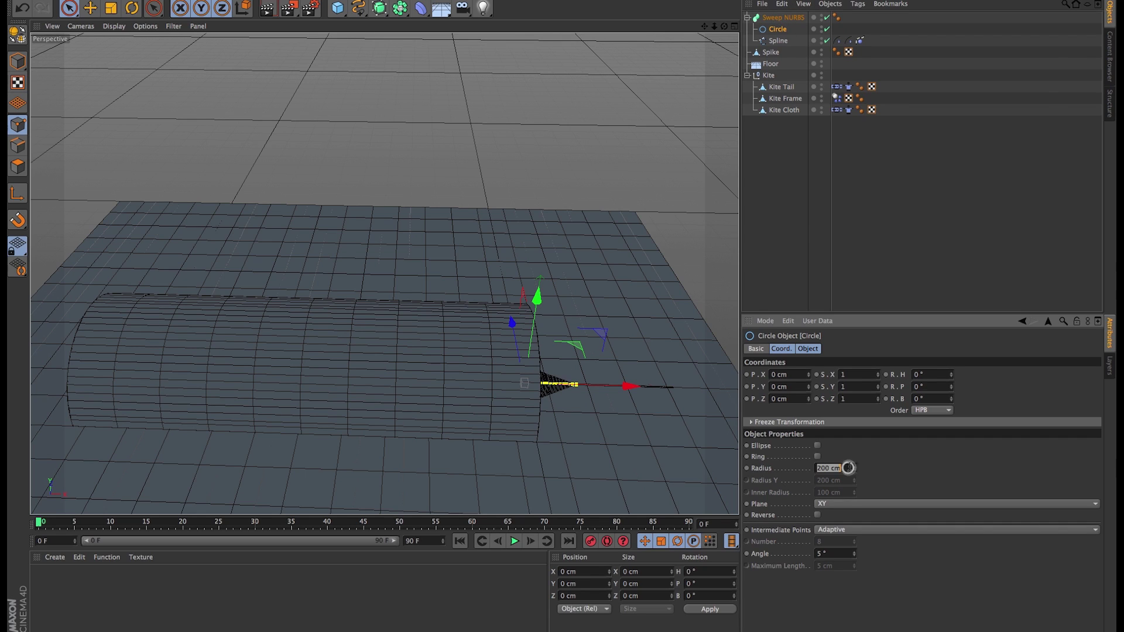
type("0.5")
key("Return")
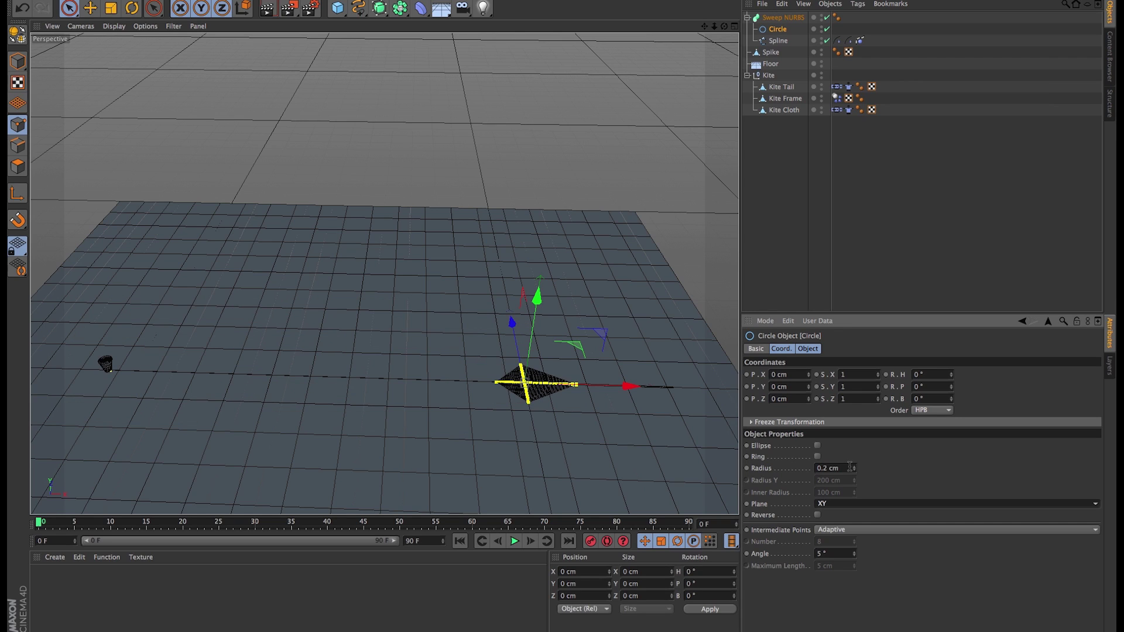
left_click(888, 462)
left_click(747, 17)
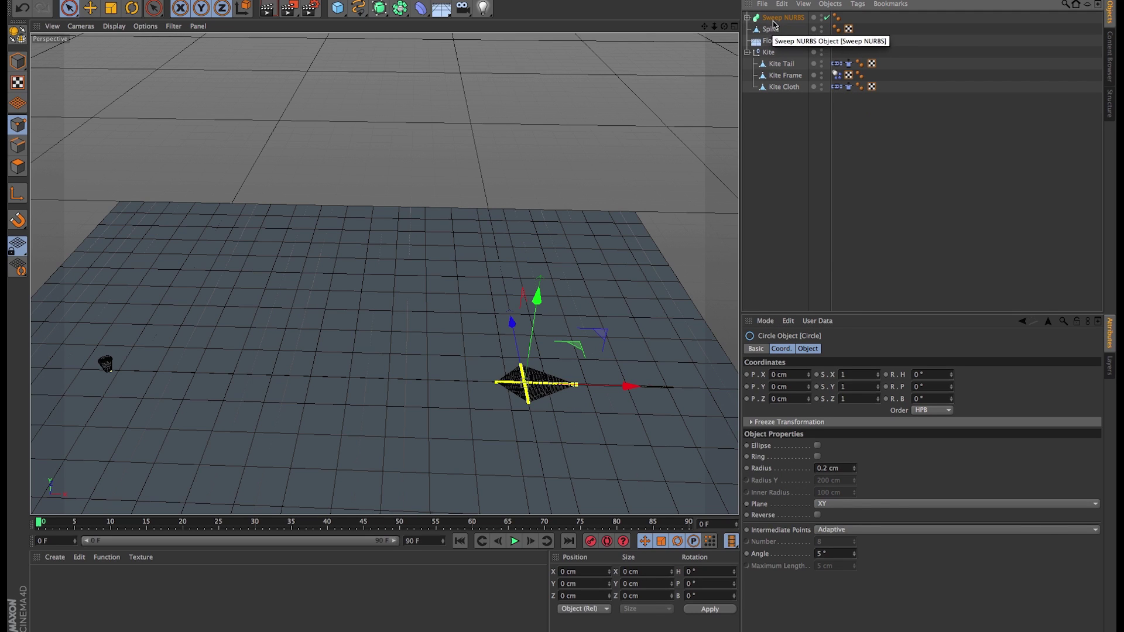
Rename the sweep object 'Kite String'.
double_click(773, 18)
type("Kite")
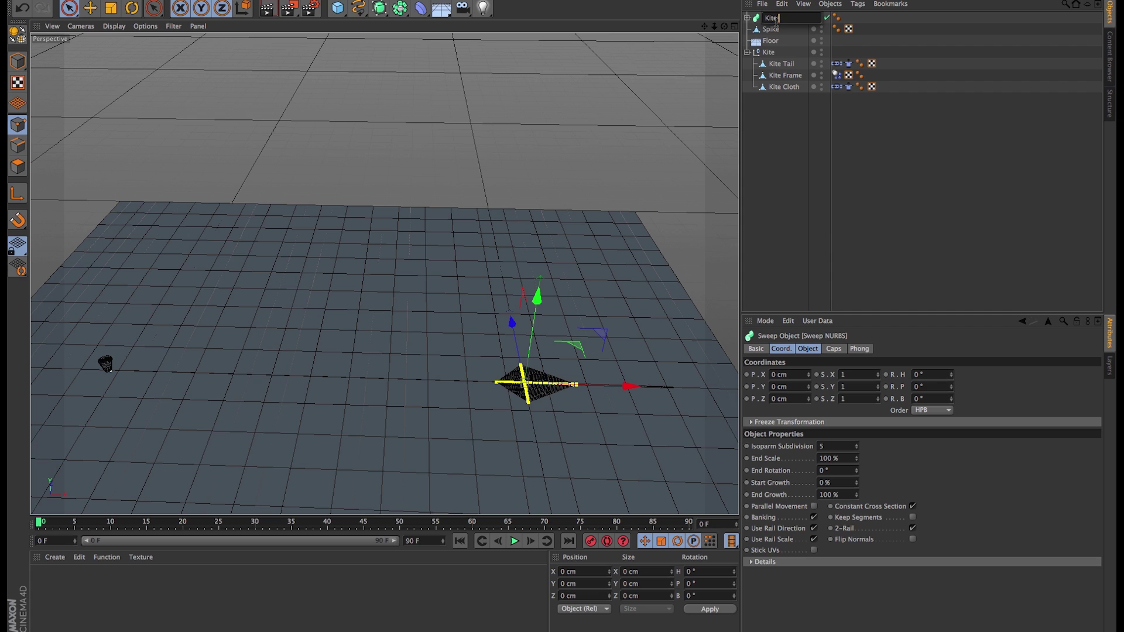
type(" String")
key("Return")
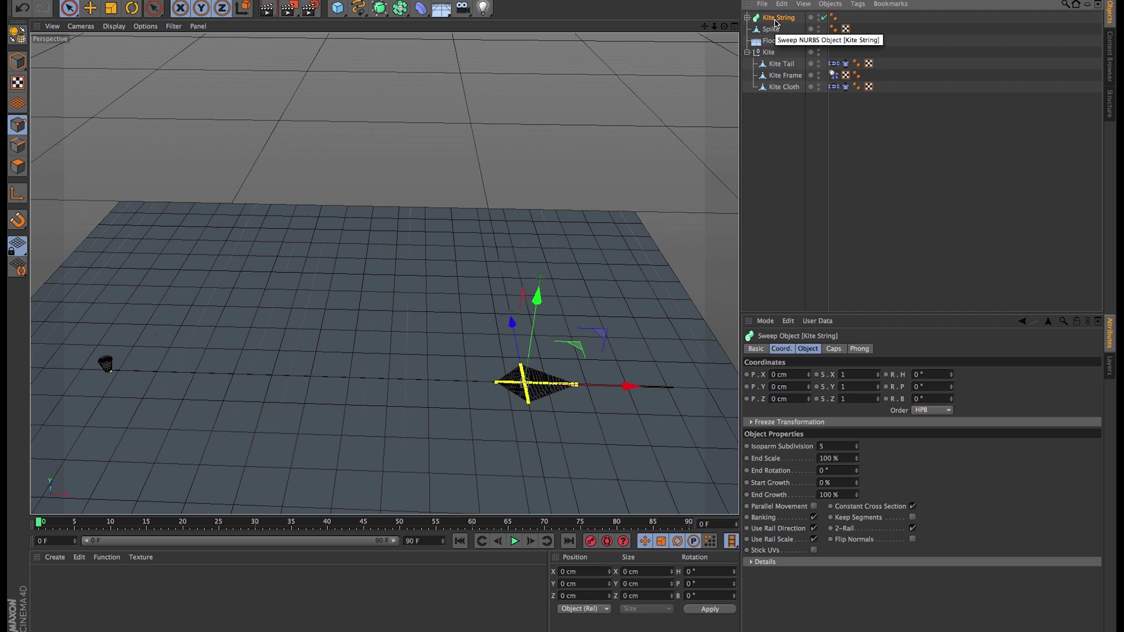
left_click_drag(595, 312, 518, 369, "alt")
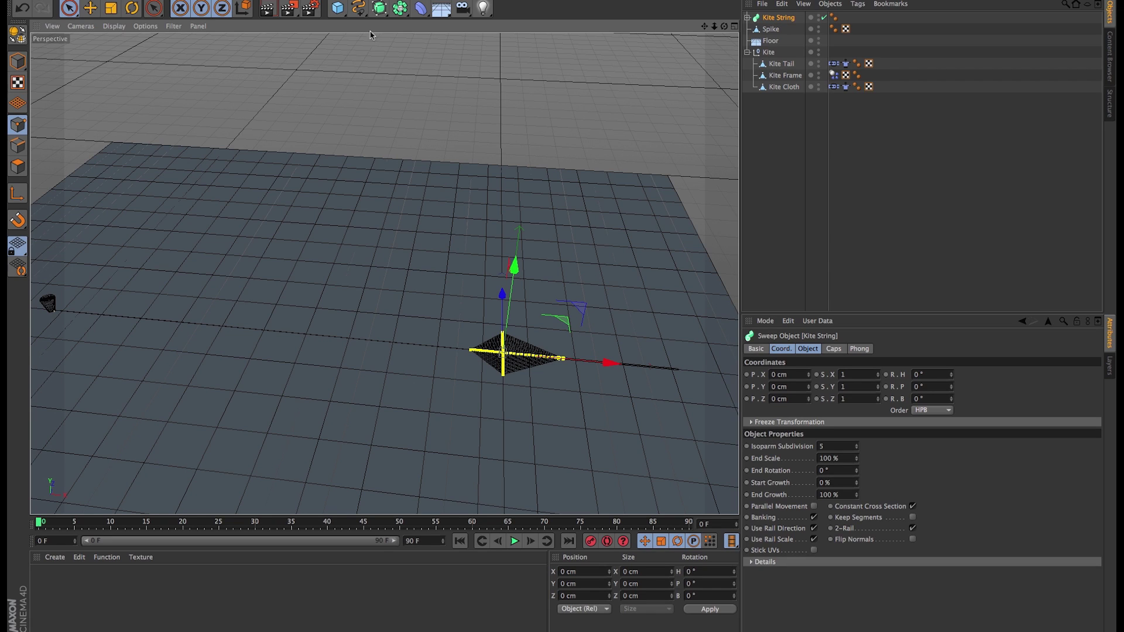
Add a Plane sized 167 × 127 cm and shift it about 33 cm along X.
left_click(337, 8)
left_click(448, 50)
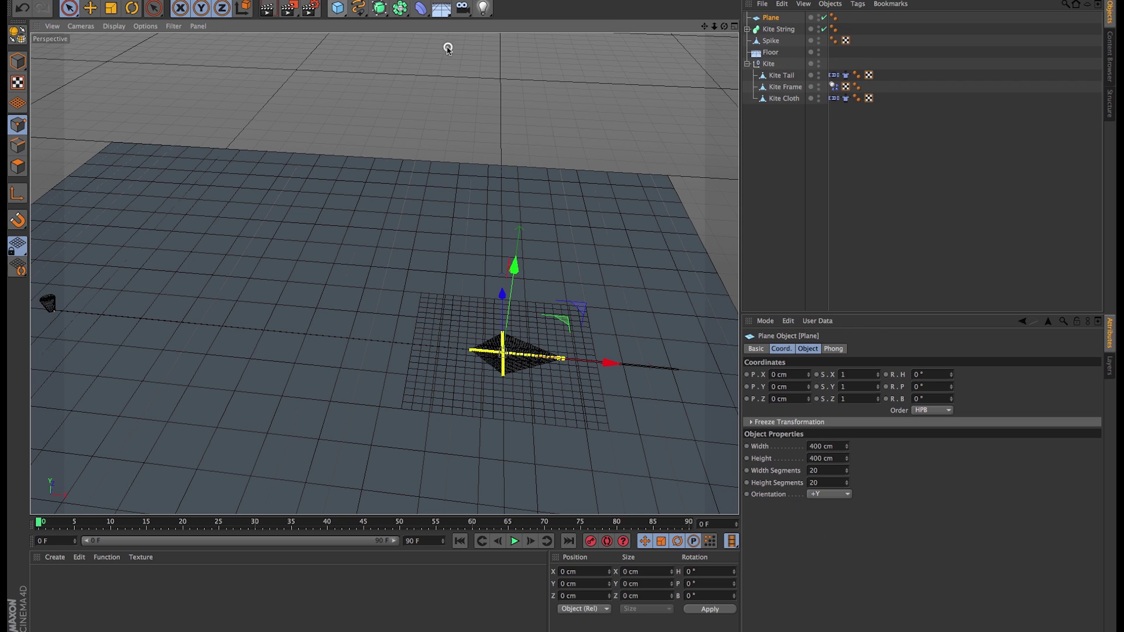
double_click(815, 446)
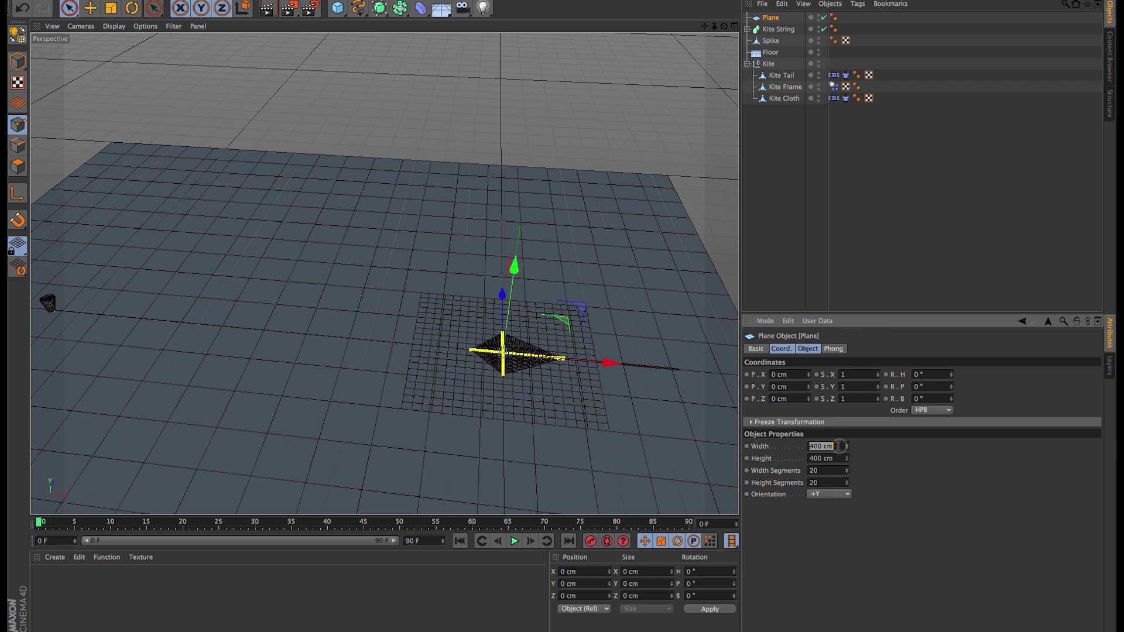
type("100")
key("Tab")
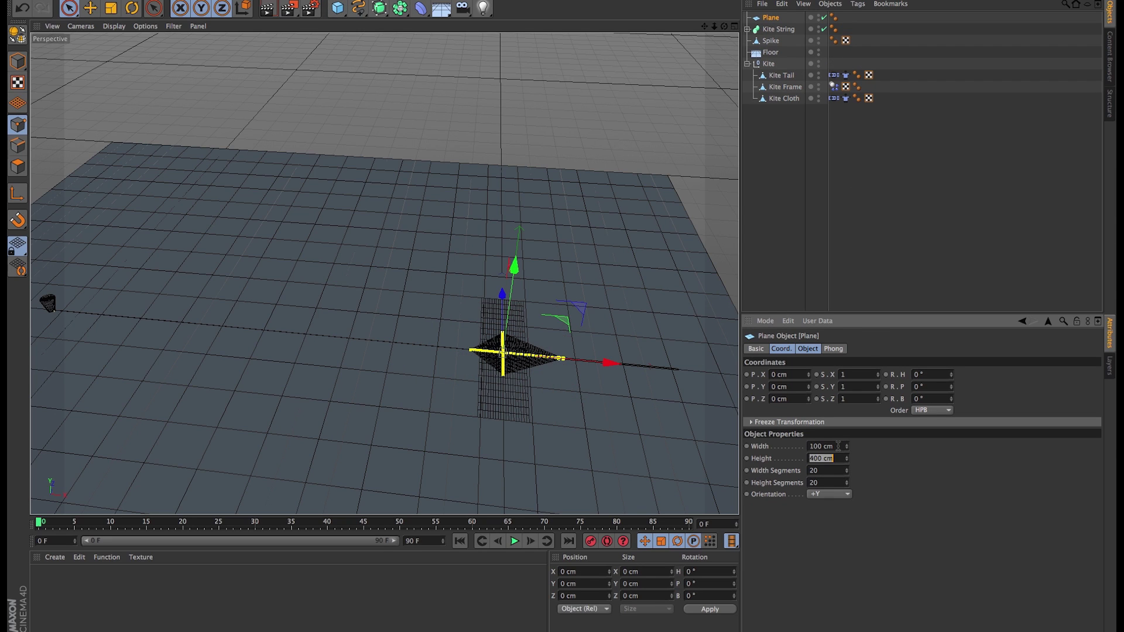
type("100")
key("Tab")
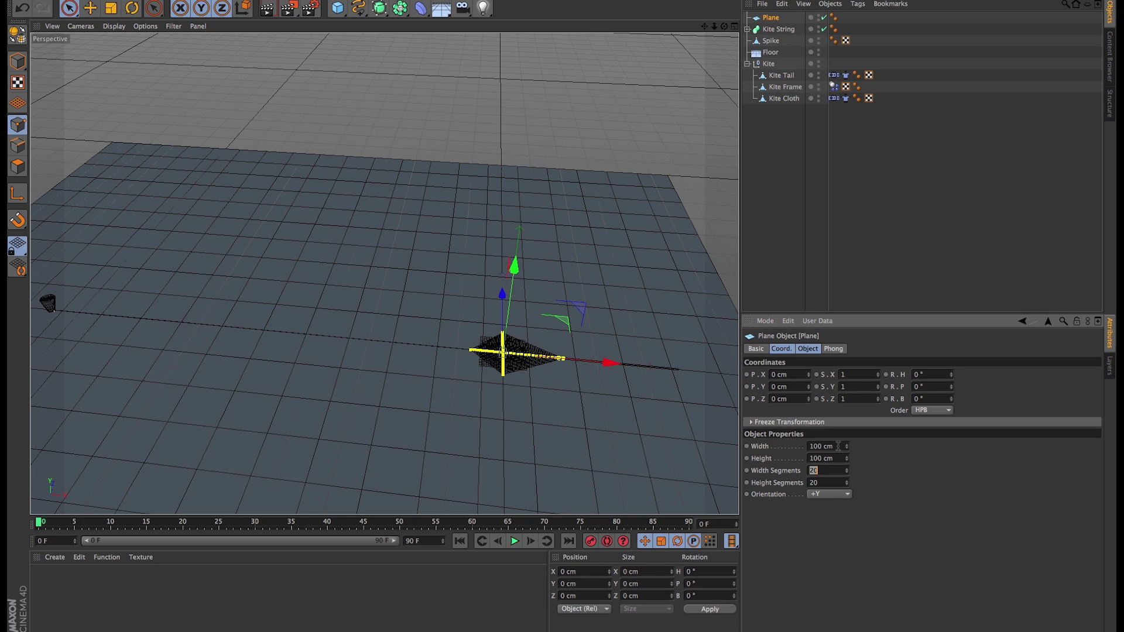
left_click_drag(845, 448, 846, 455)
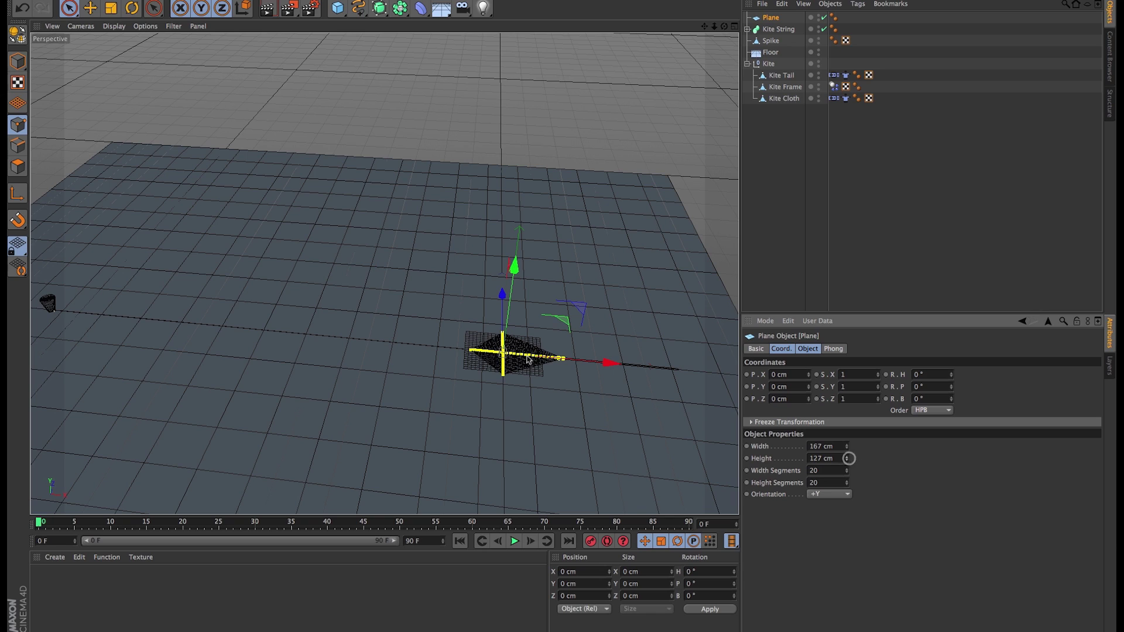
left_click_drag(588, 362, 605, 359)
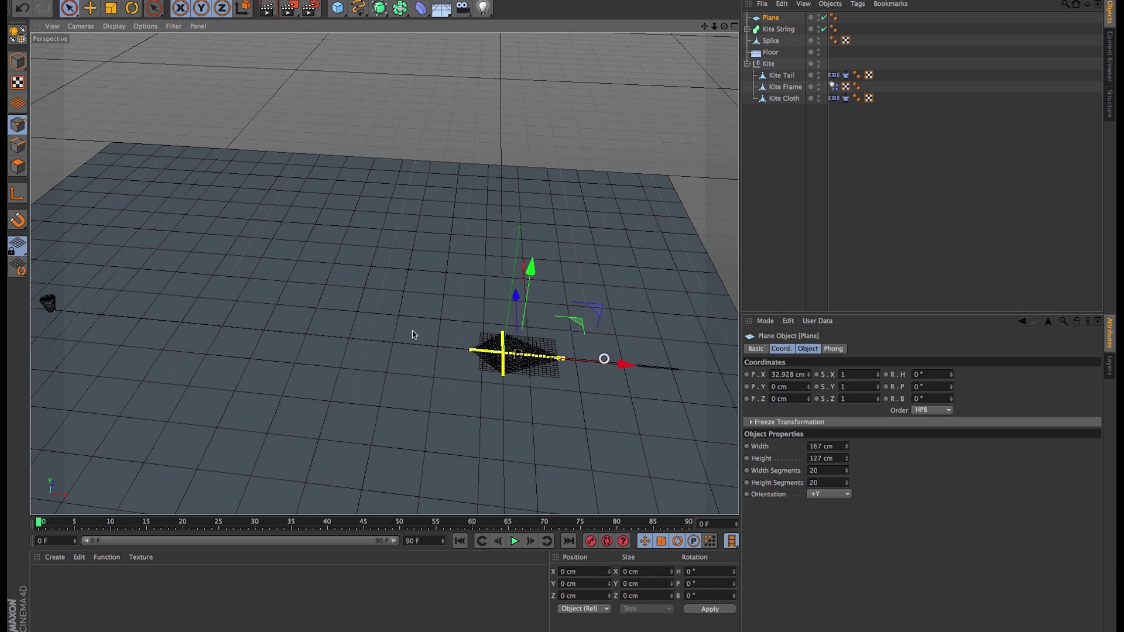
Set the plane's Width and Height Segments to 1.
left_click(832, 471)
type("1")
key("Tab")
type("1")
key("Return")
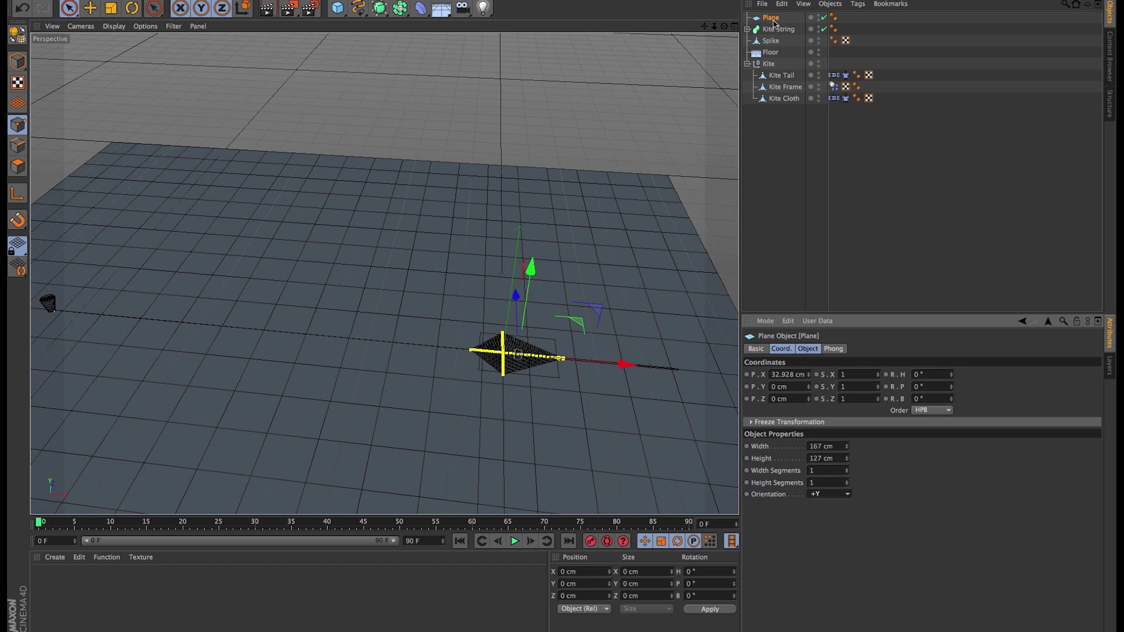
Put the Plane in Kite as an editable polygon parenting Kite Frame, carrying the Dynamics Body tag.
left_click_drag(774, 22, 784, 82)
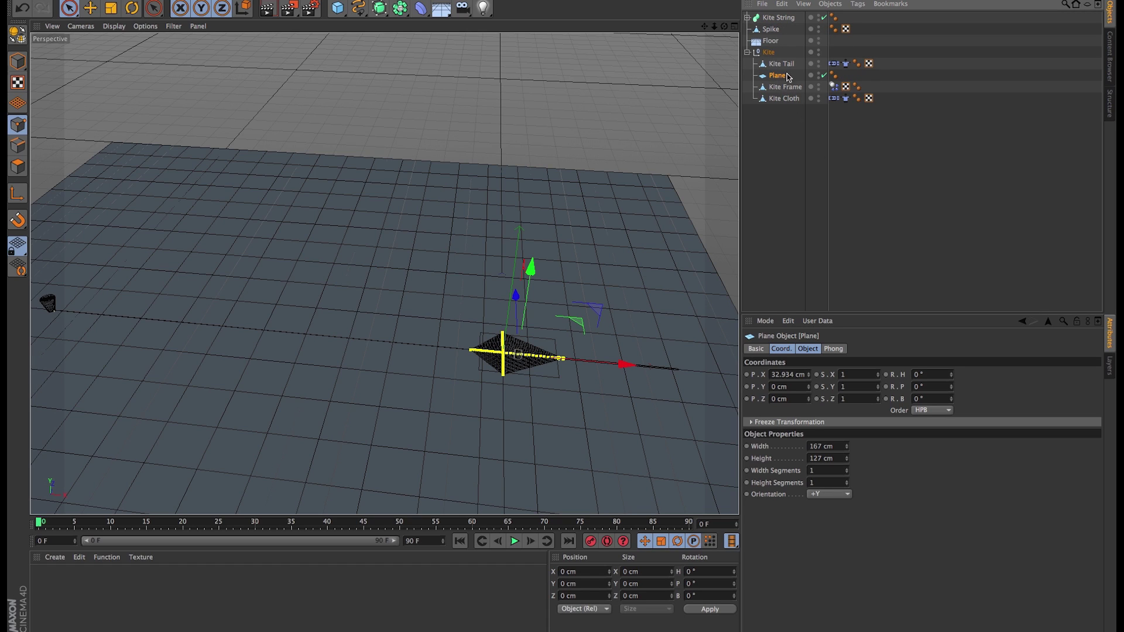
key("c")
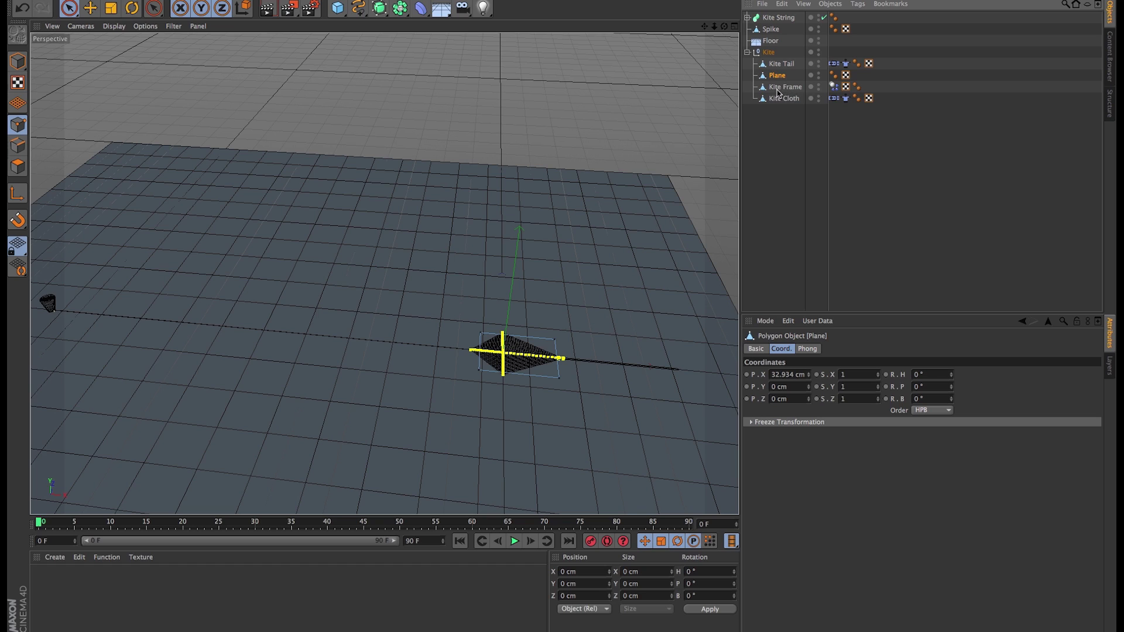
left_click_drag(789, 92, 778, 74)
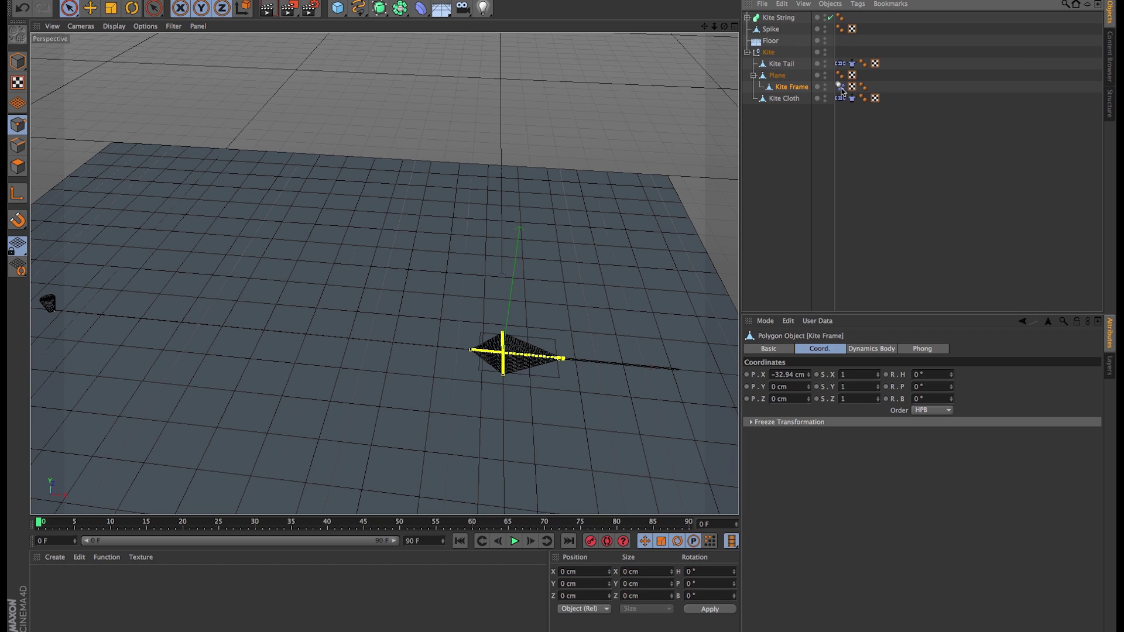
left_click_drag(841, 91, 840, 75)
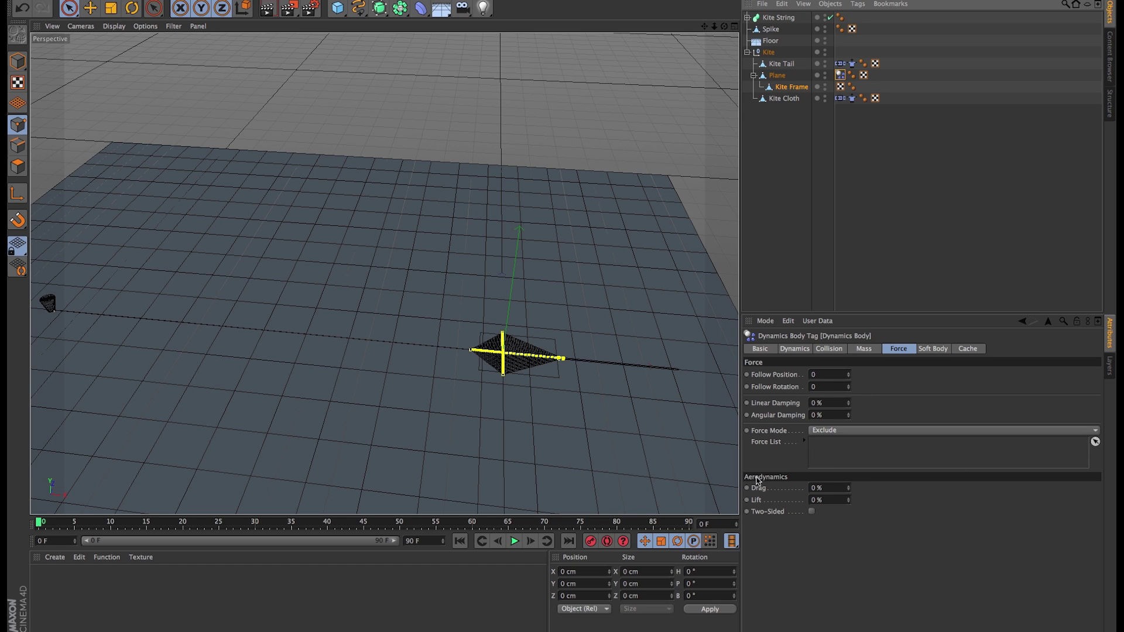
Set the plane's aerodynamic Drag to 5 % and Lift to 50 %.
double_click(831, 488)
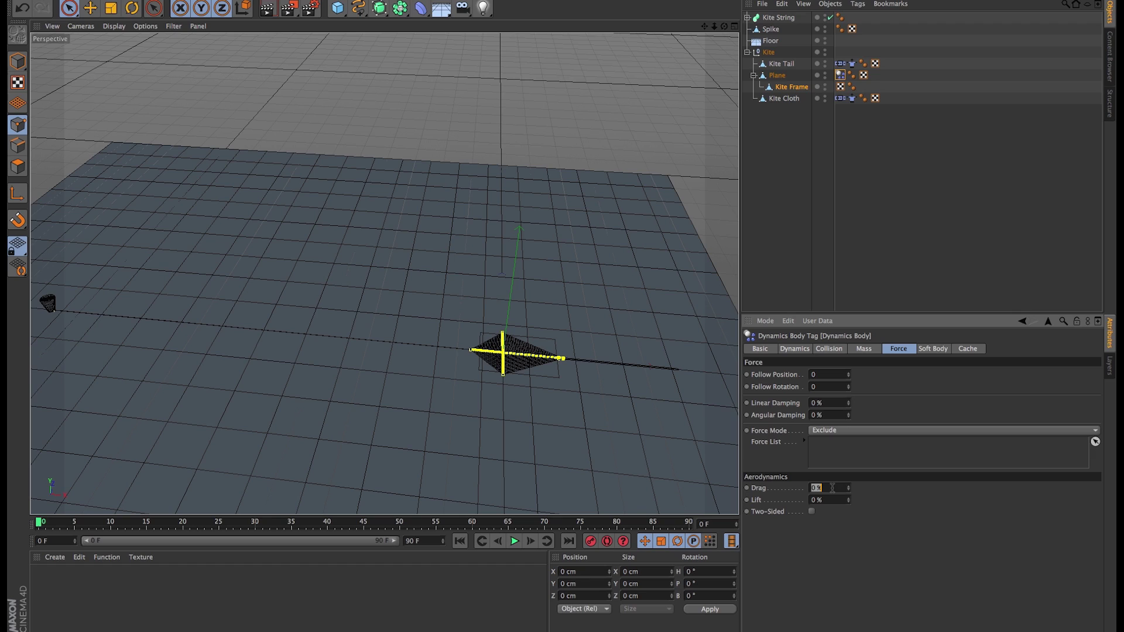
type("5")
key("Tab")
type("50")
key("Return")
Make the aerodynamics Two-Sided and add a Wind object placed about −726 cm along X.
left_click(811, 512)
left_click(231, 0)
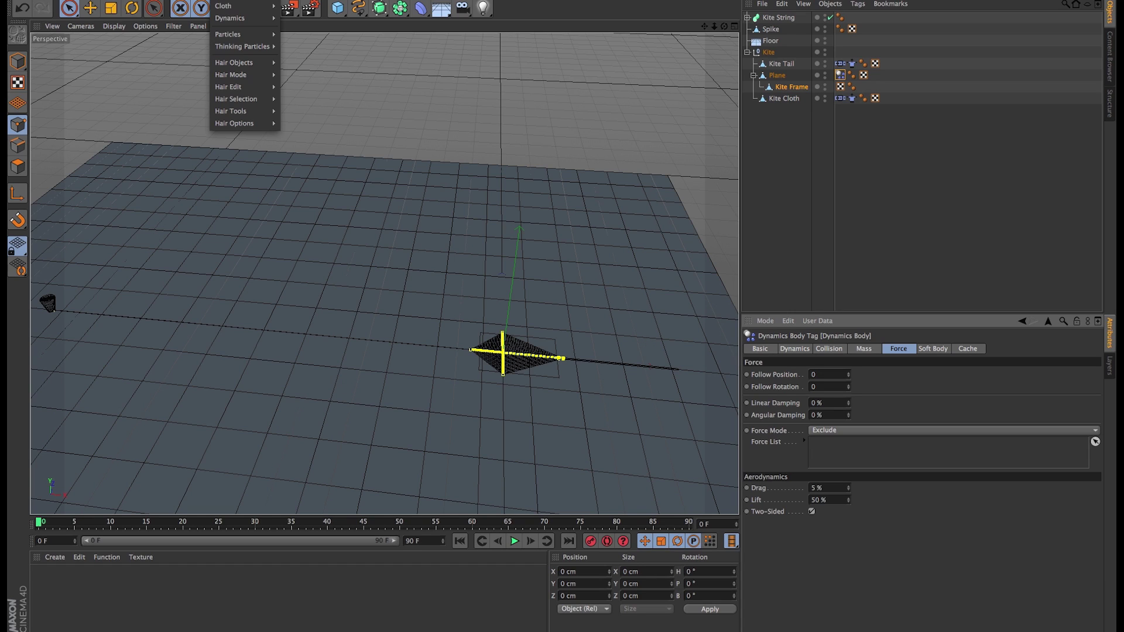
mouse_move(250, 35)
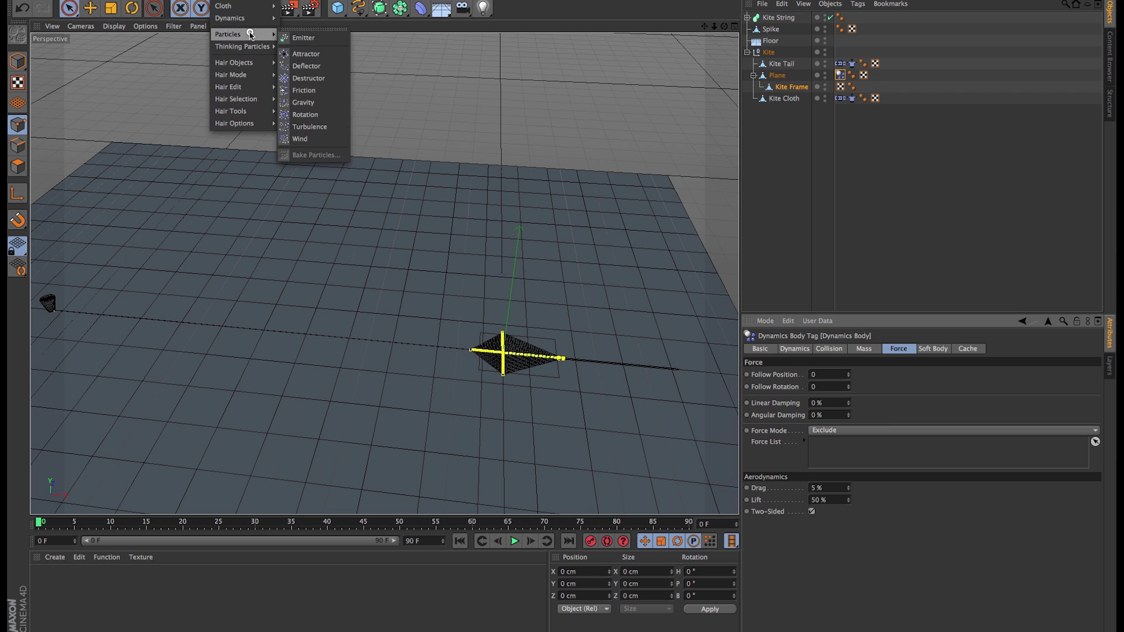
left_click(317, 139)
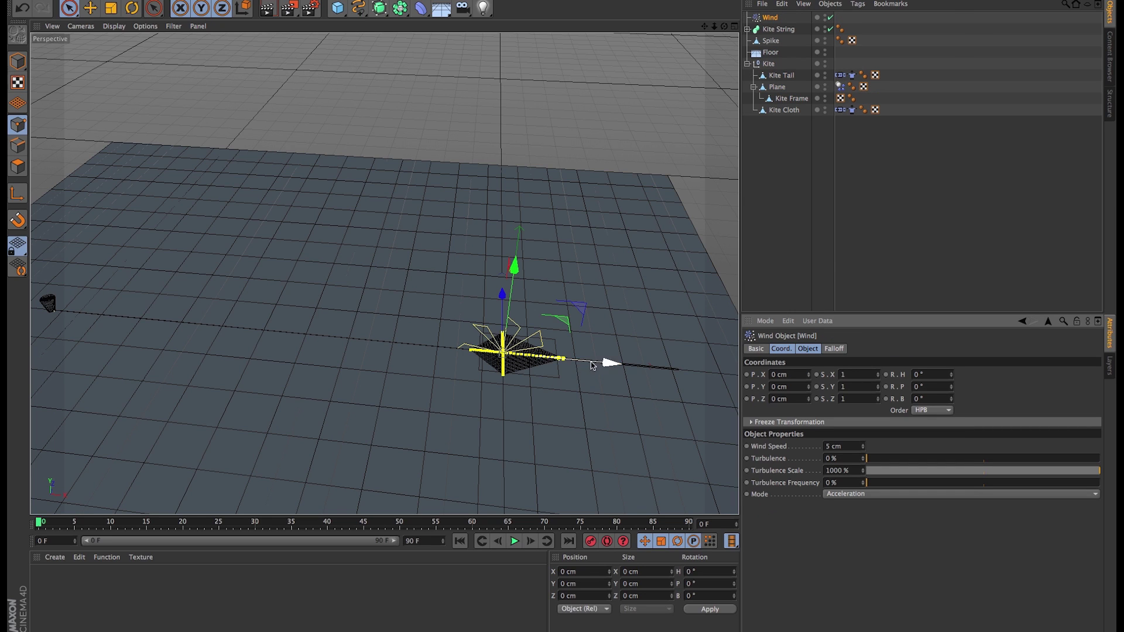
left_click_drag(591, 365, 271, 336)
middle_click_drag(252, 349, 340, 377, "alt")
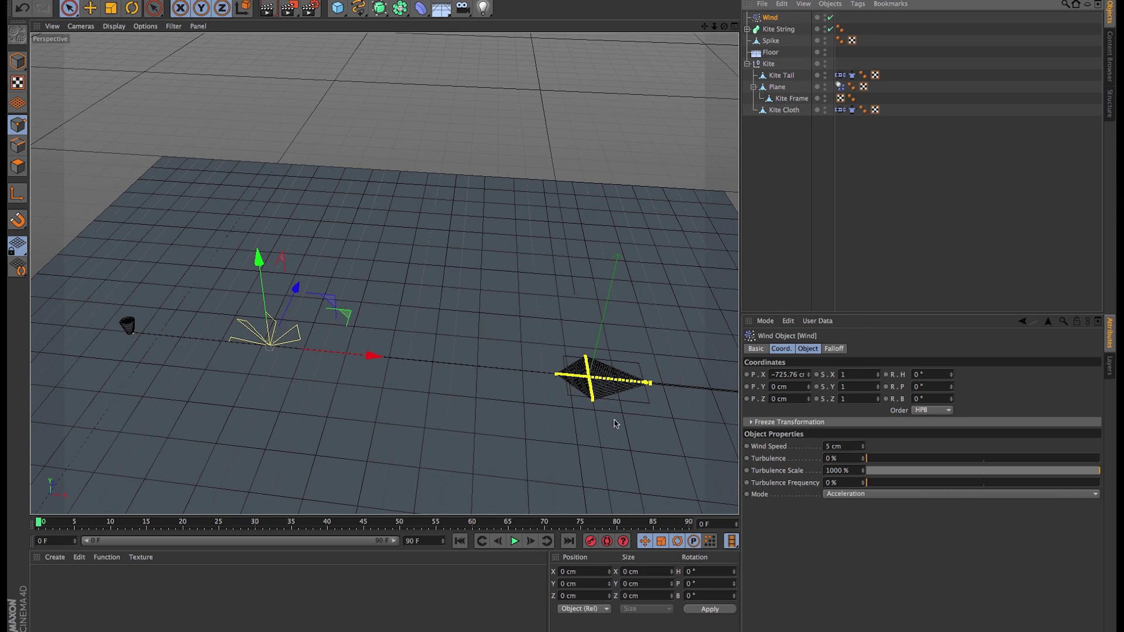
Pitch the wind 90° and set its Mode to Aerodynamics Wind.
key("r")
left_click_drag(257, 407, 595, 334)
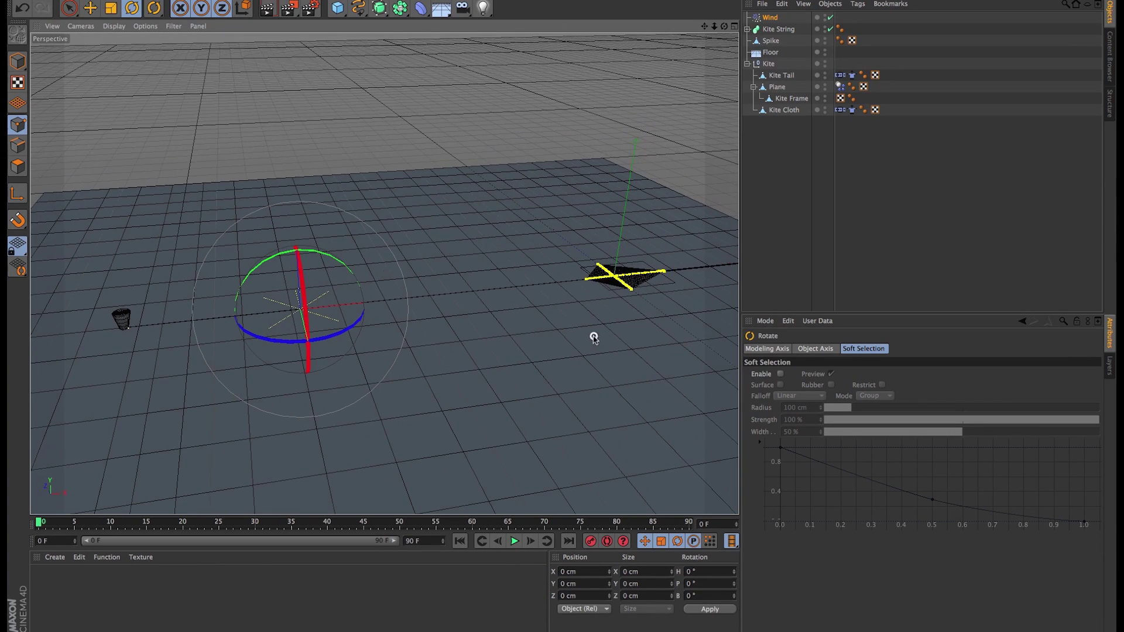
left_click(770, 18)
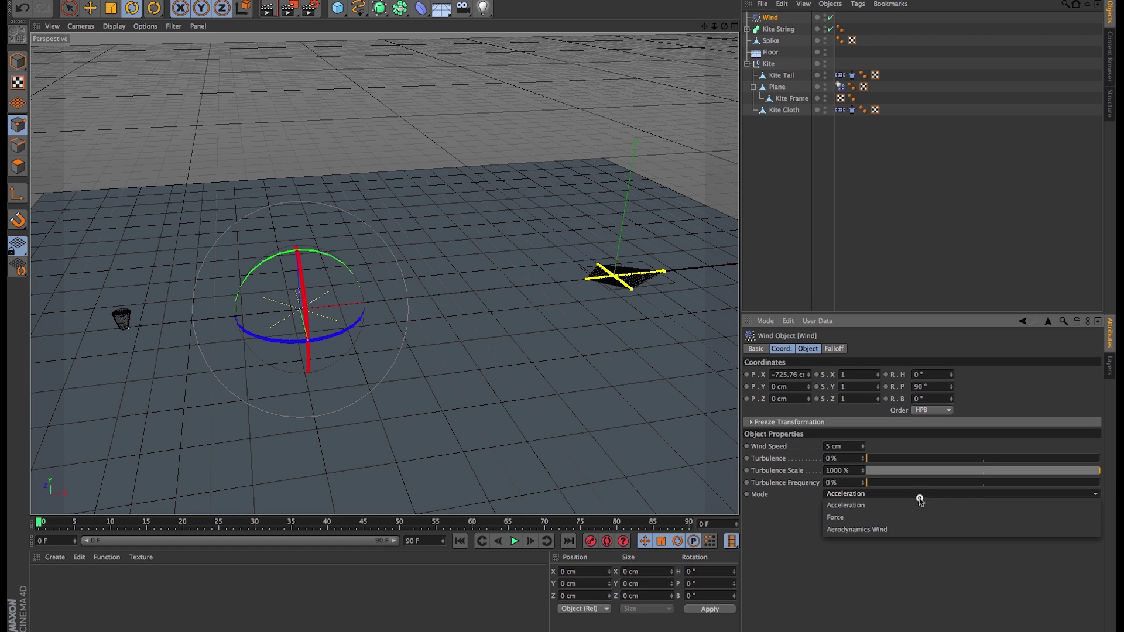
left_click(918, 496)
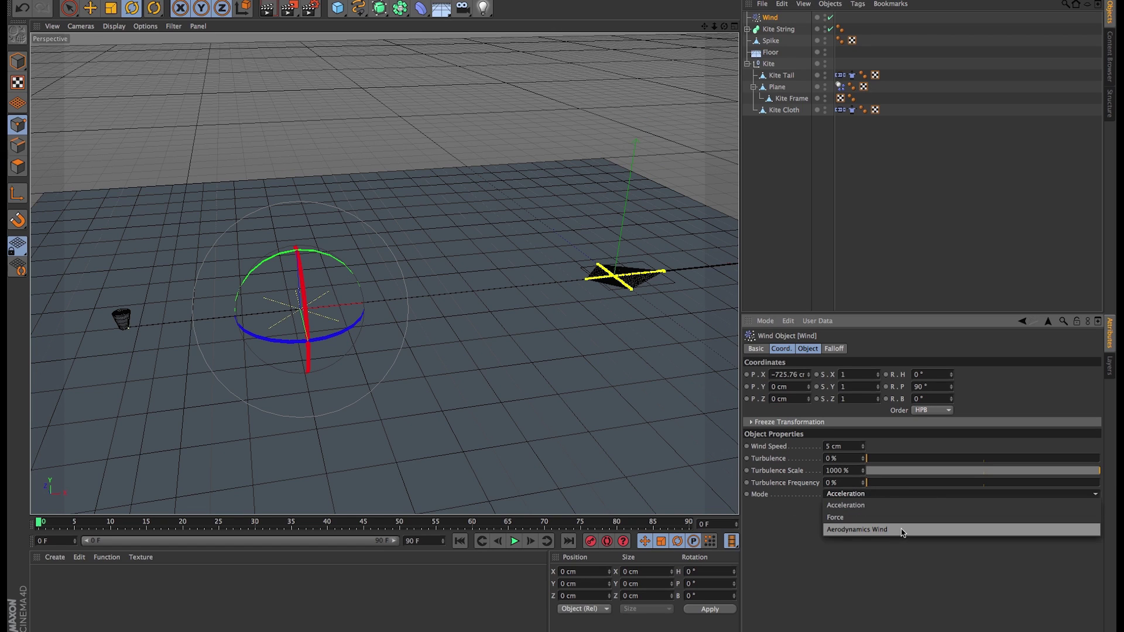
left_click(902, 529)
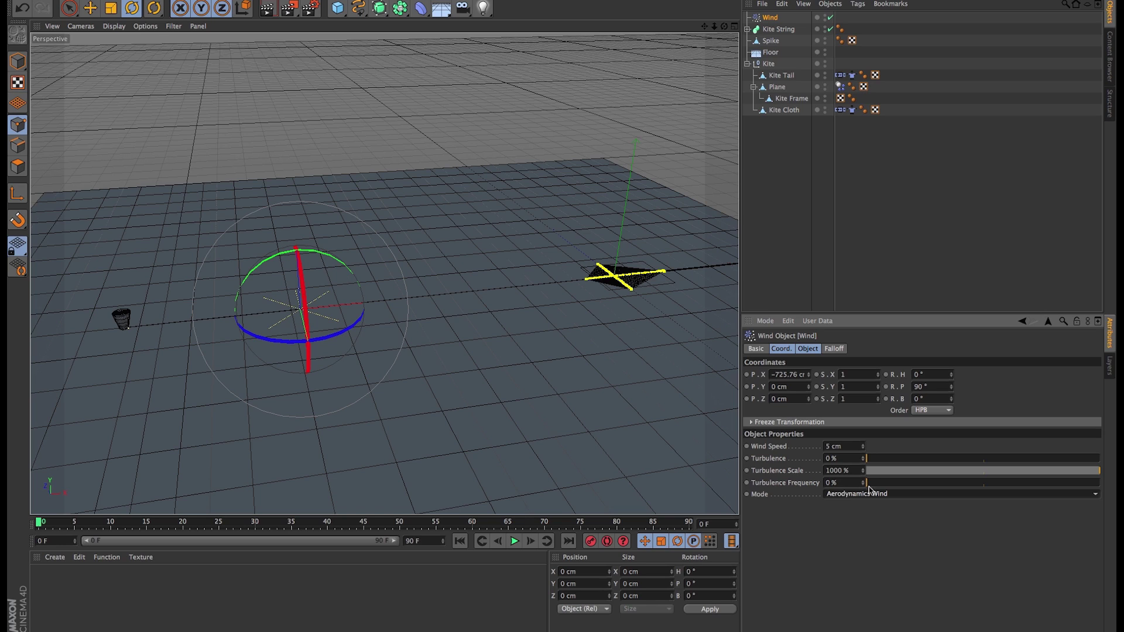
Give the wind a Sphere falloff scaled to 852 % with 16 % falloff.
left_click(834, 349)
left_click(794, 374)
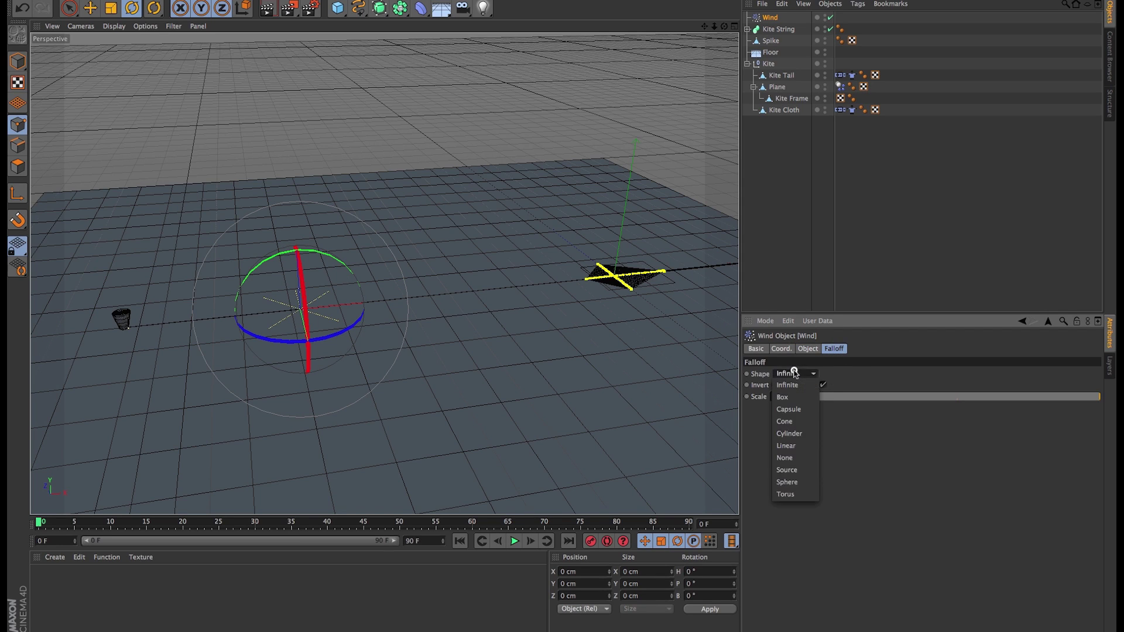
left_click(791, 481)
scroll(552, 296, "down", 5)
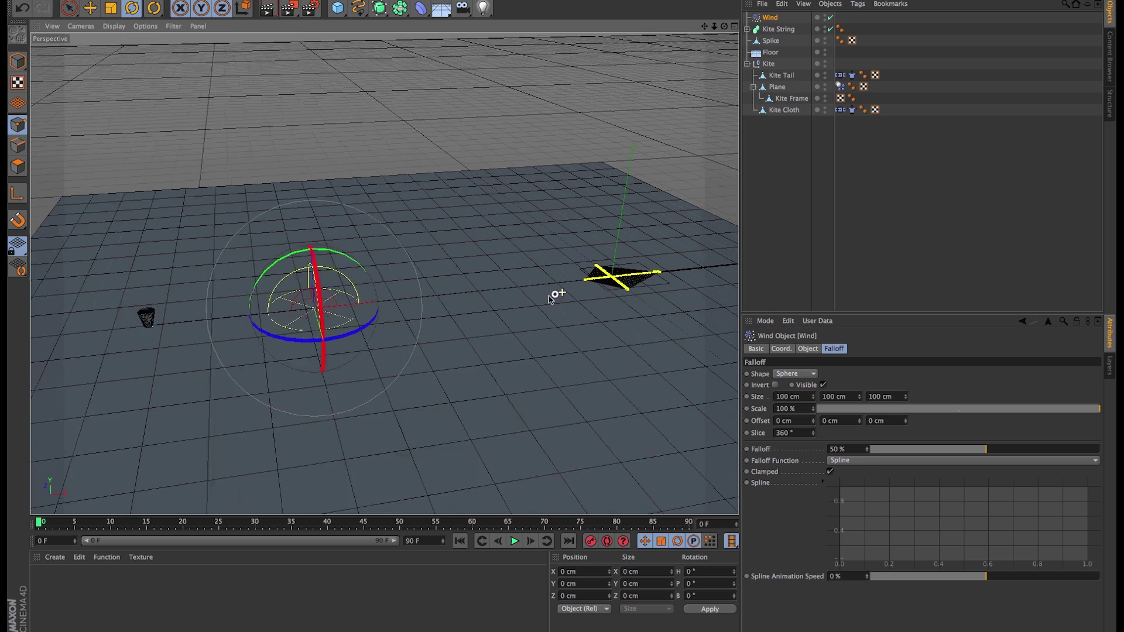
left_click_drag(475, 320, 524, 329, "alt")
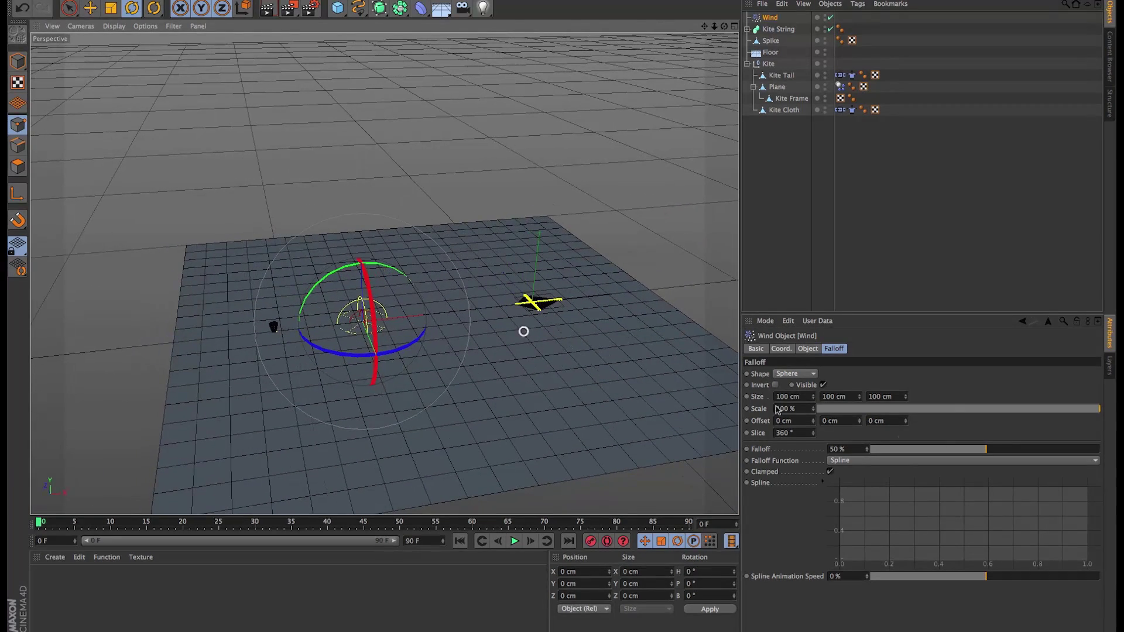
left_click_drag(816, 411, 814, 409)
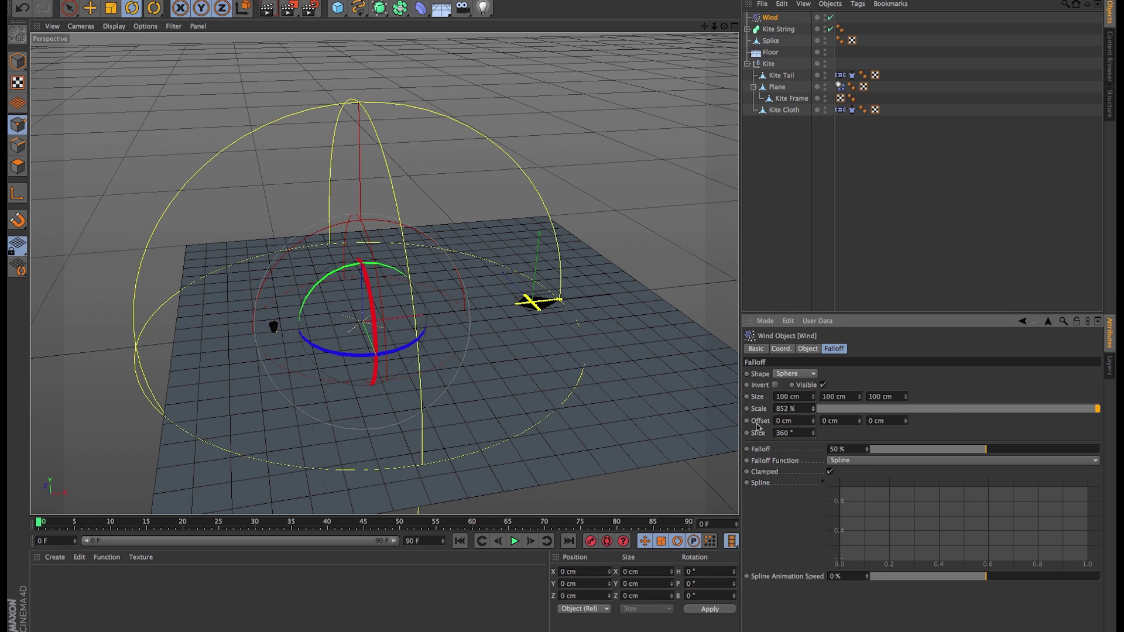
left_click(1027, 450)
left_click_drag(1027, 451, 908, 459)
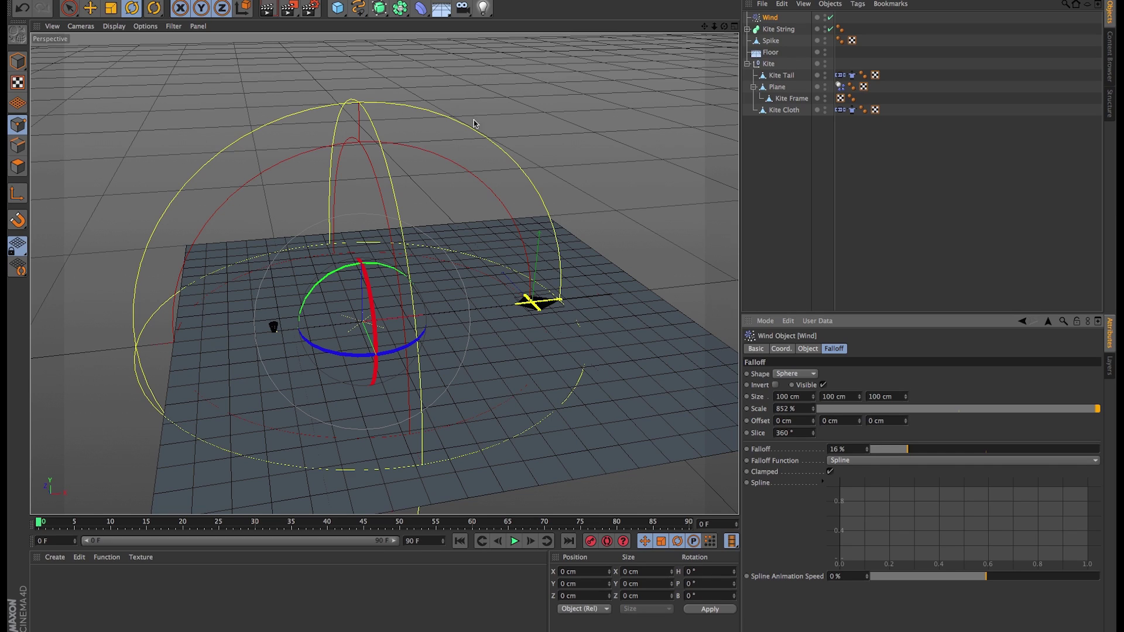
Size the falloff sphere to 196 cm in X and 243 cm in Y.
left_click_drag(513, 308, 479, 360, "alt")
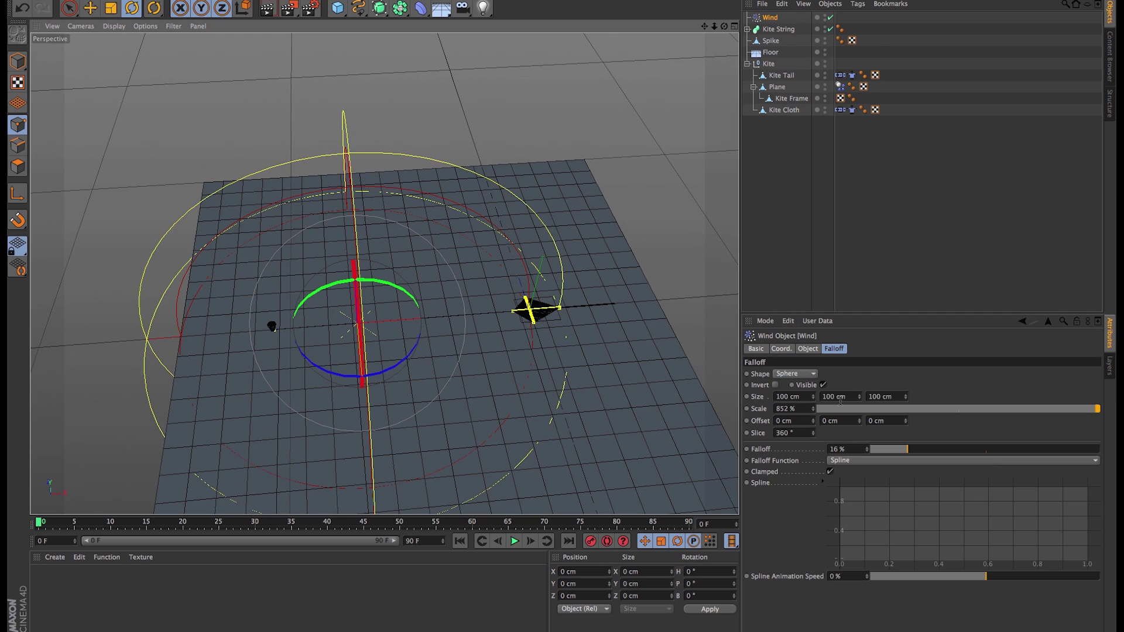
left_click_drag(860, 397, 861, 391)
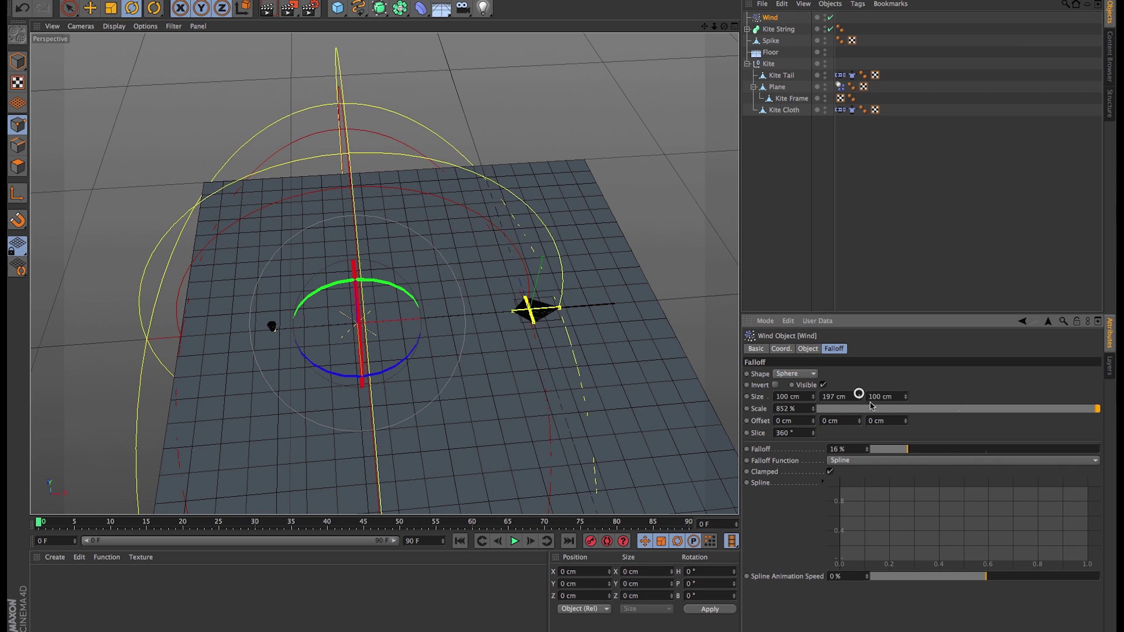
left_click(906, 397)
key("super+z")
left_click_drag(812, 398, 812, 391)
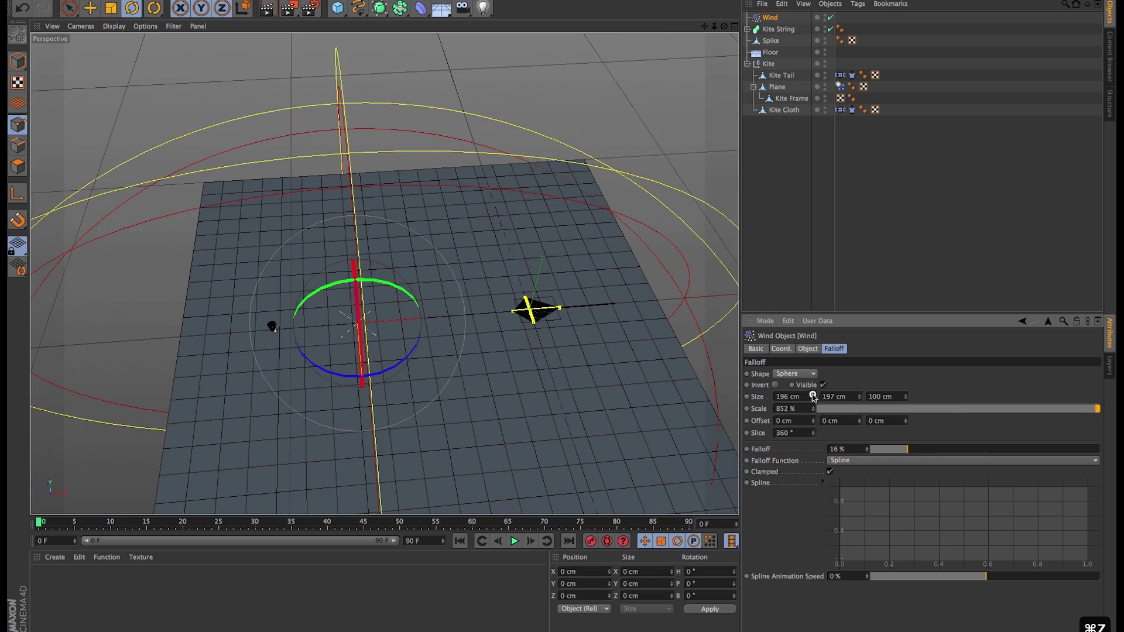
left_click(861, 394)
left_click_drag(859, 393, 866, 386)
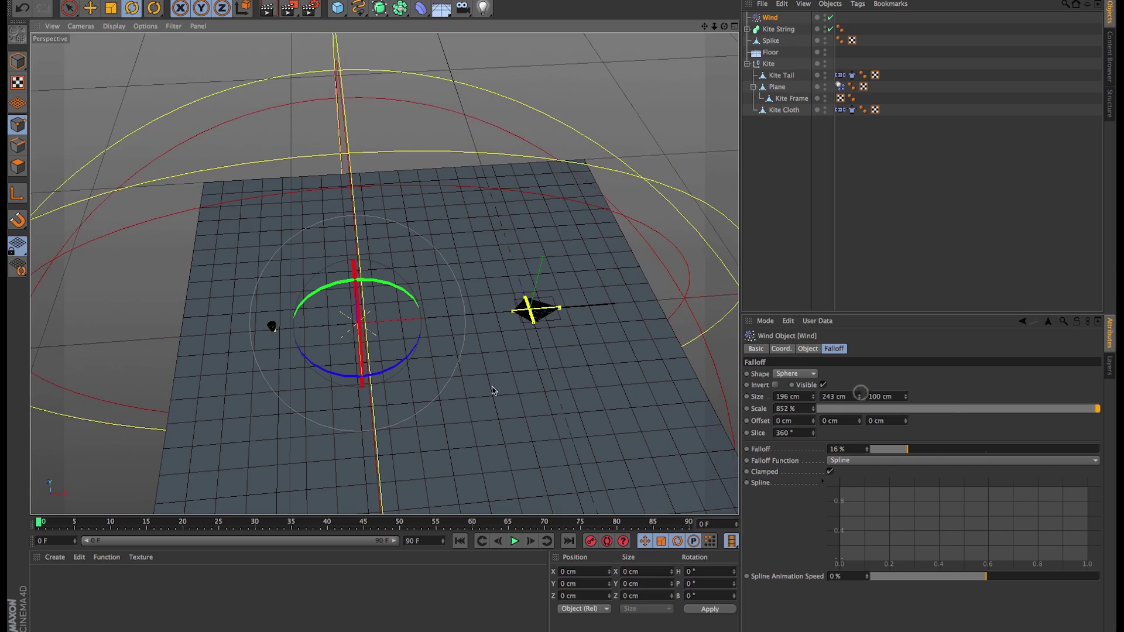
left_click_drag(520, 397, 557, 223, "alt")
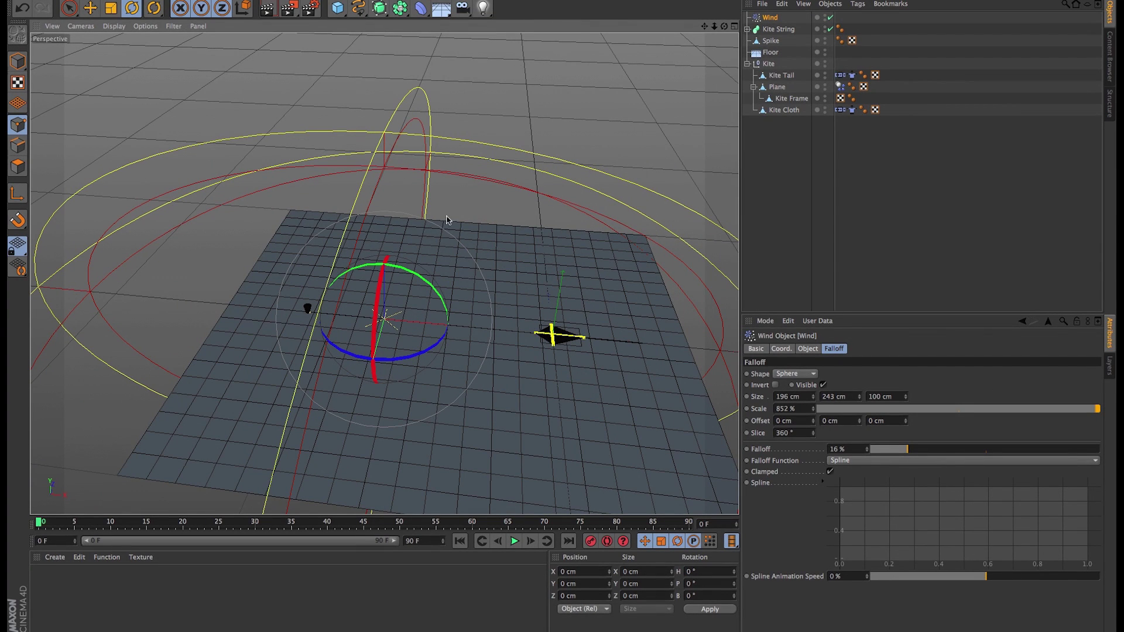
left_click_drag(522, 342, 482, 366, "alt")
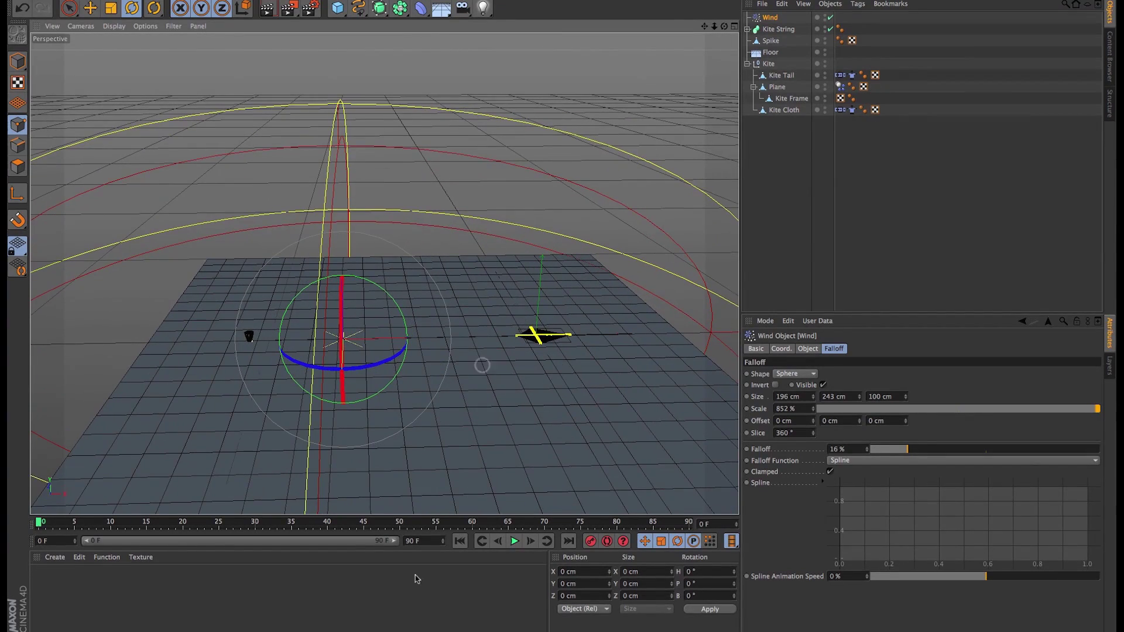
Test-play and rewind the simulation, then add a Cloth Collider tag to the Floor.
left_click(515, 542)
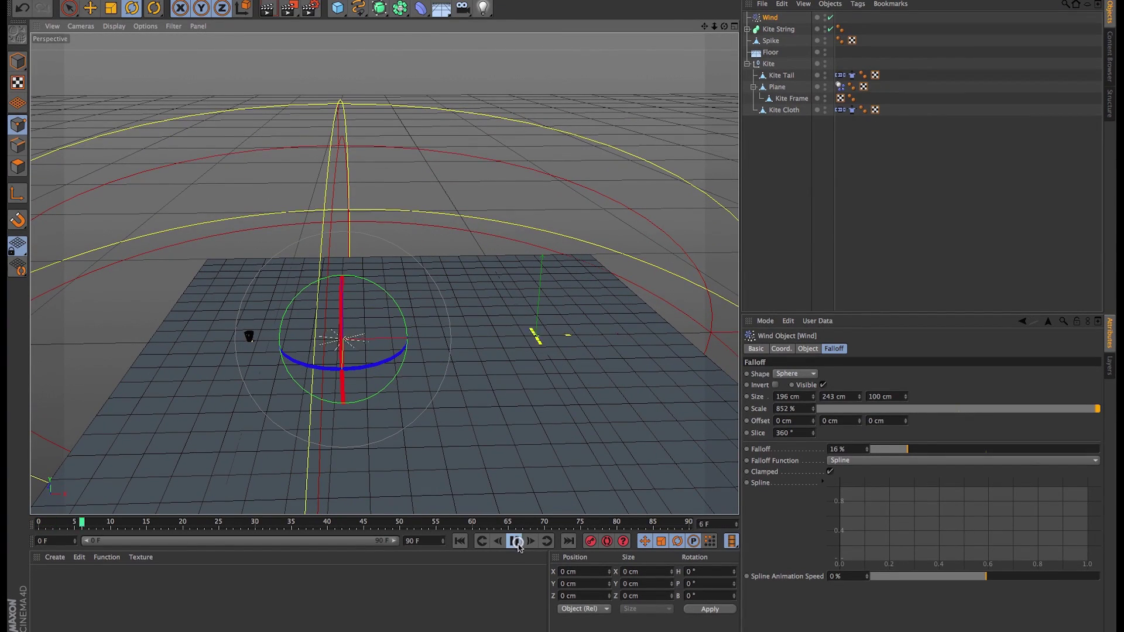
left_click(460, 541)
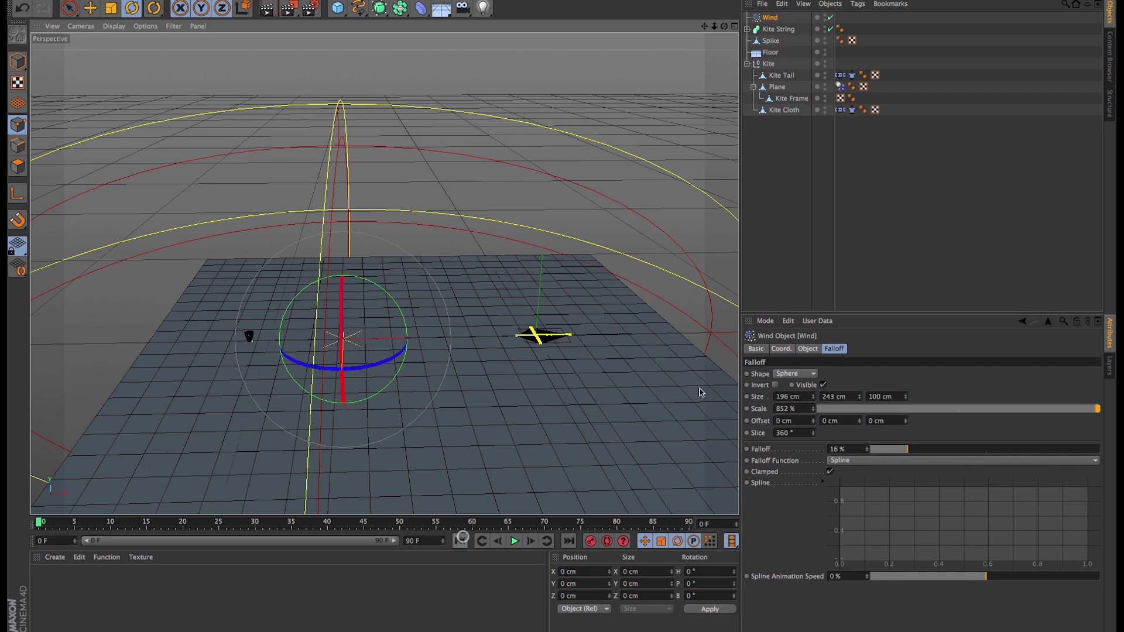
left_click(768, 54)
right_click(770, 52)
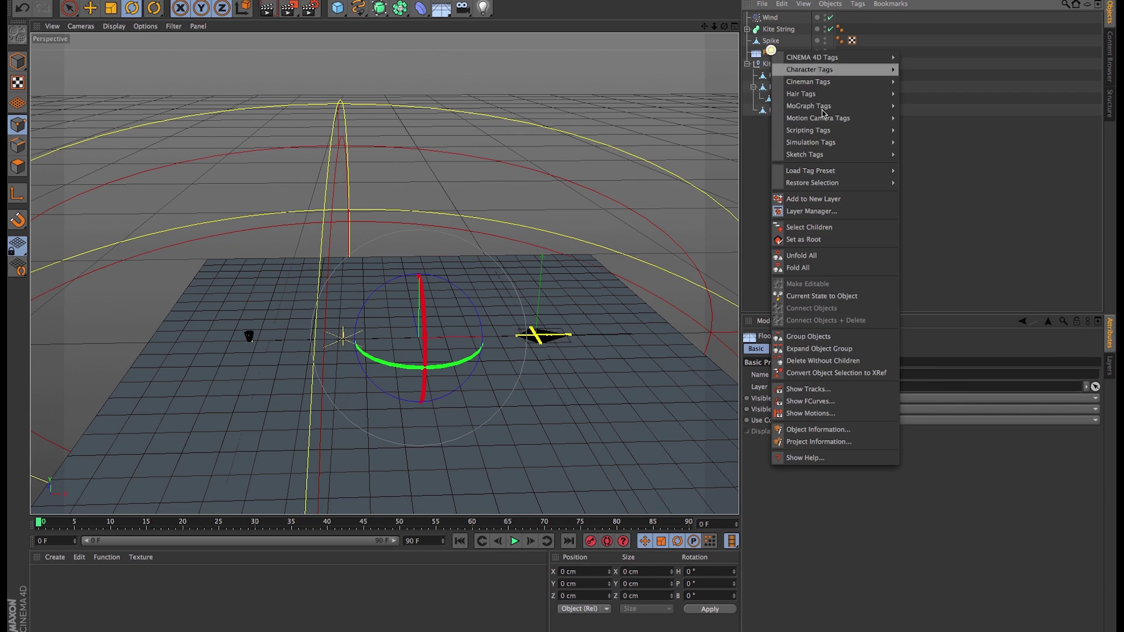
mouse_move(834, 118)
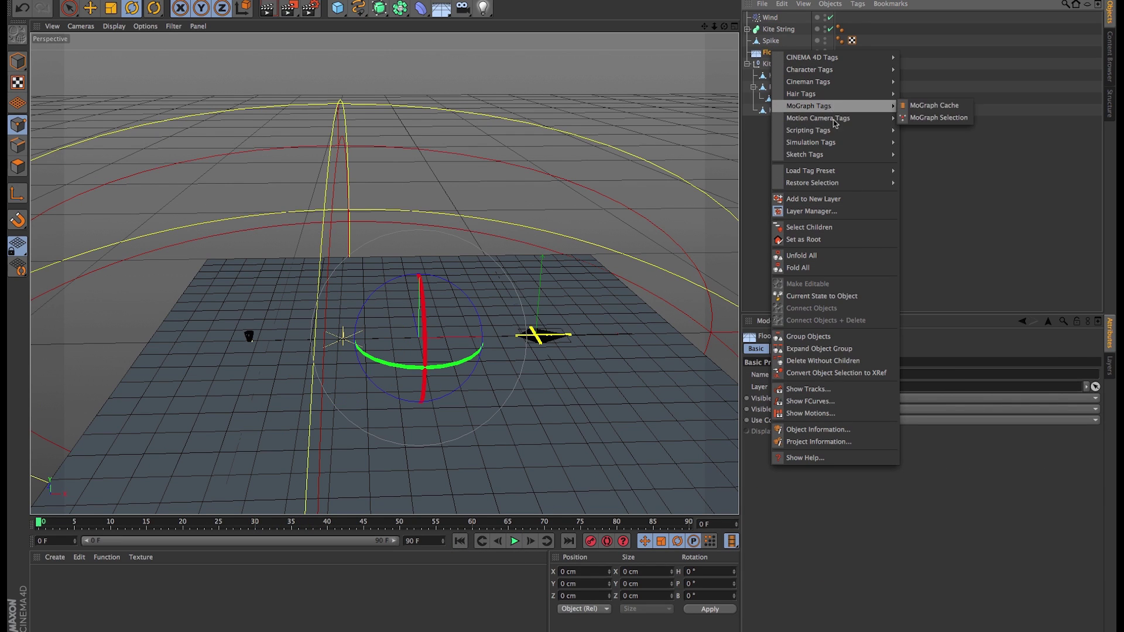
mouse_move(834, 143)
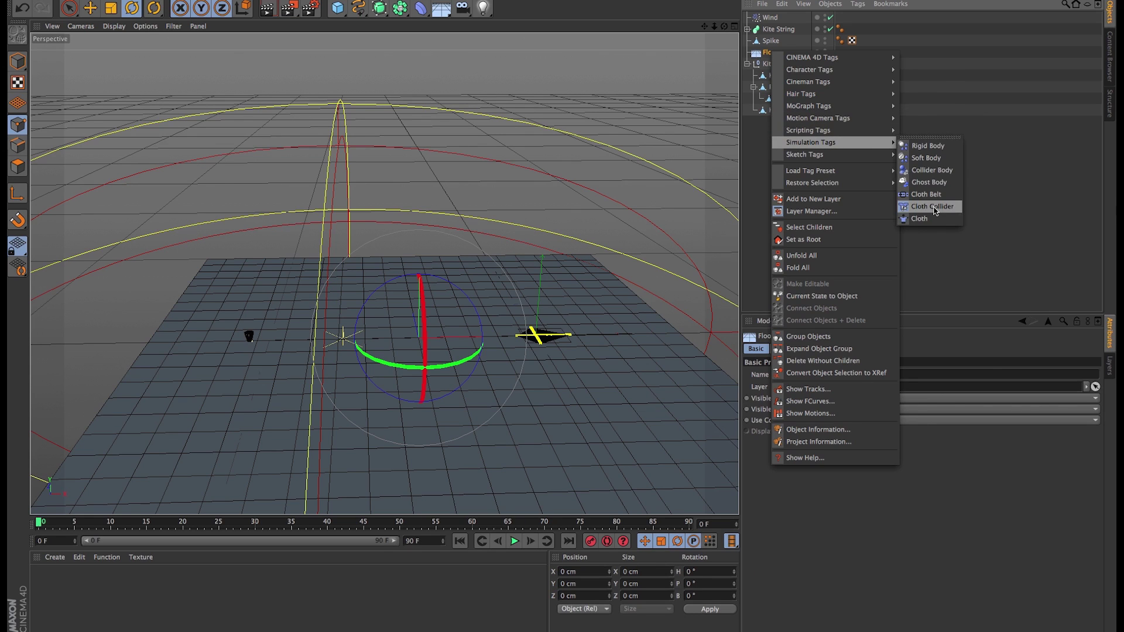
left_click(932, 207)
Add a Collider Body tag to the Floor, then bring up the Wind's speed settings.
right_click(774, 57)
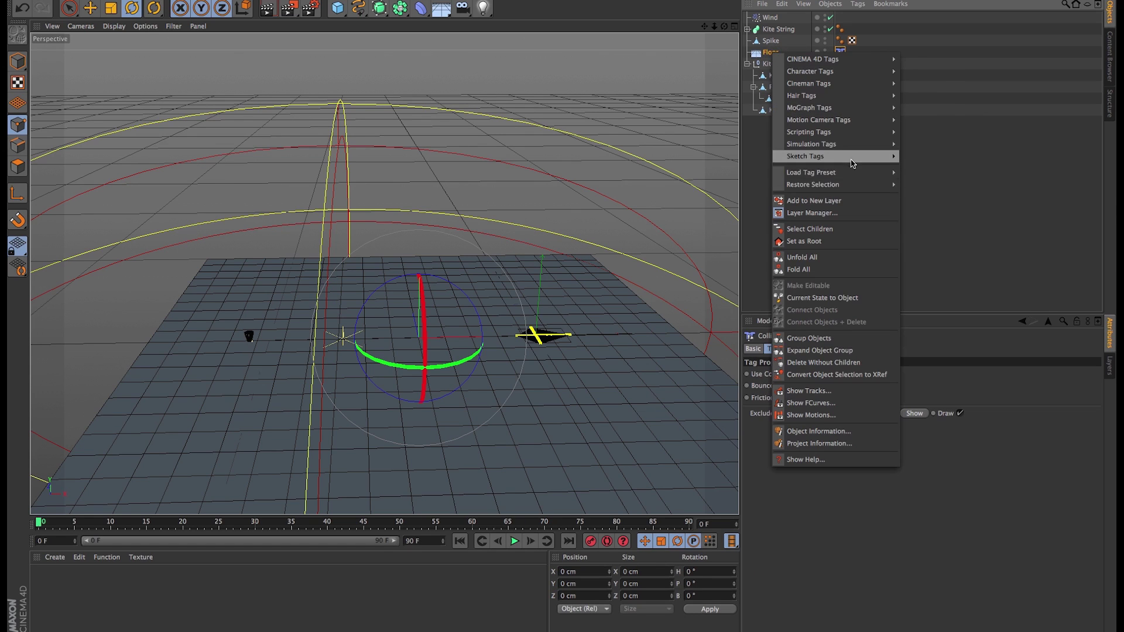
mouse_move(851, 144)
left_click(943, 172)
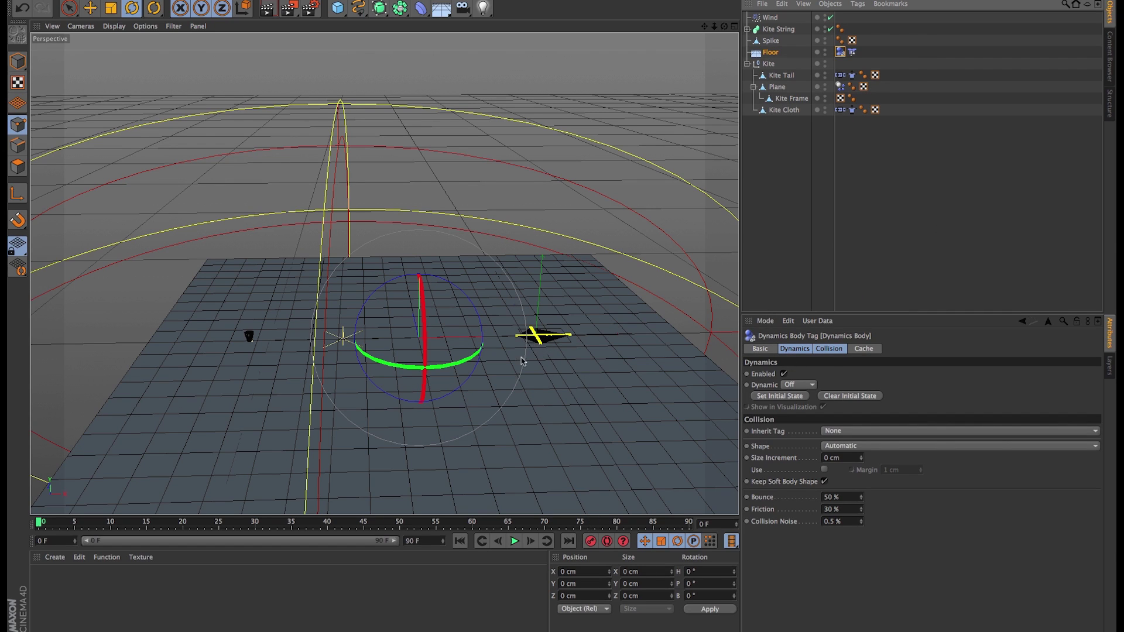
left_click(769, 19)
left_click(807, 348)
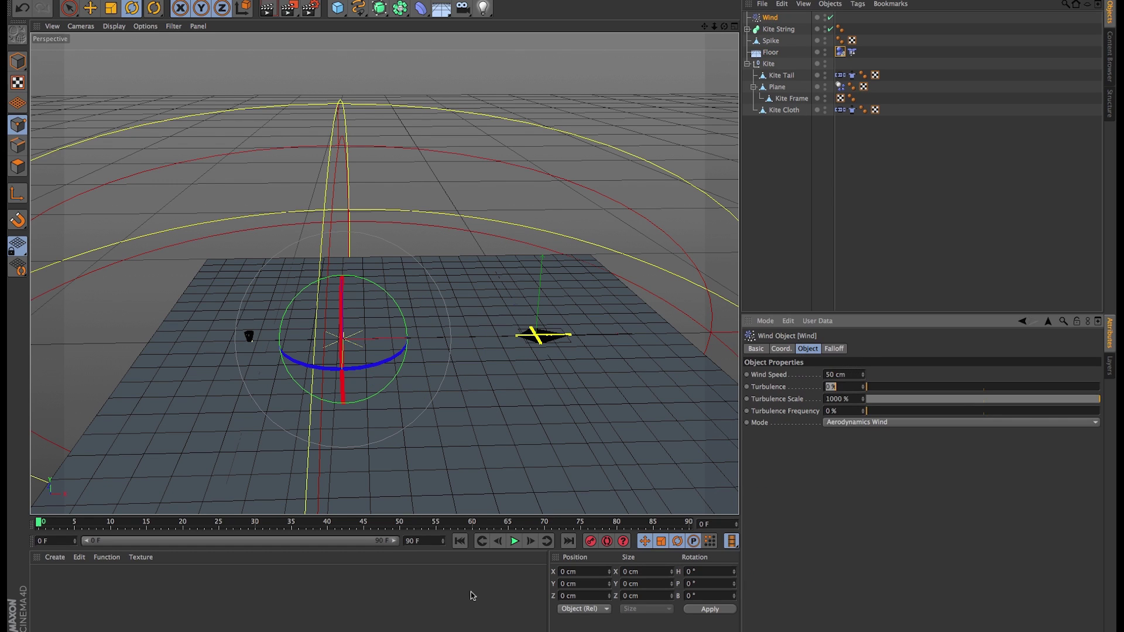
Play the simulation, set Wind Speed to 15 cm and the scene end frame to 2000.
left_click(513, 541)
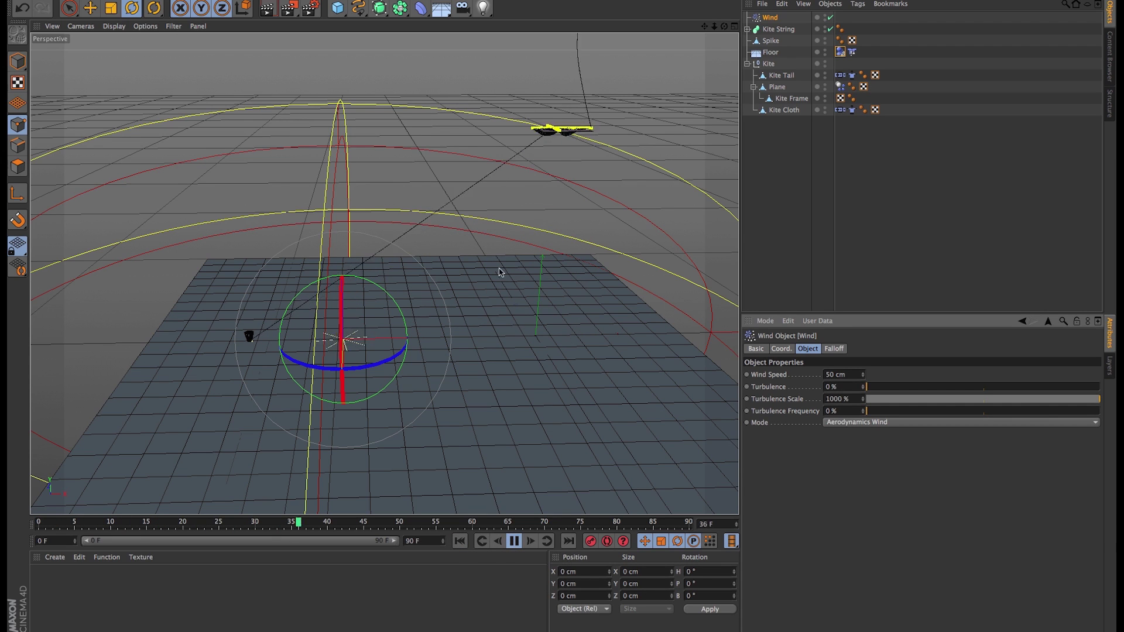
left_click_drag(515, 354, 472, 396, "alt")
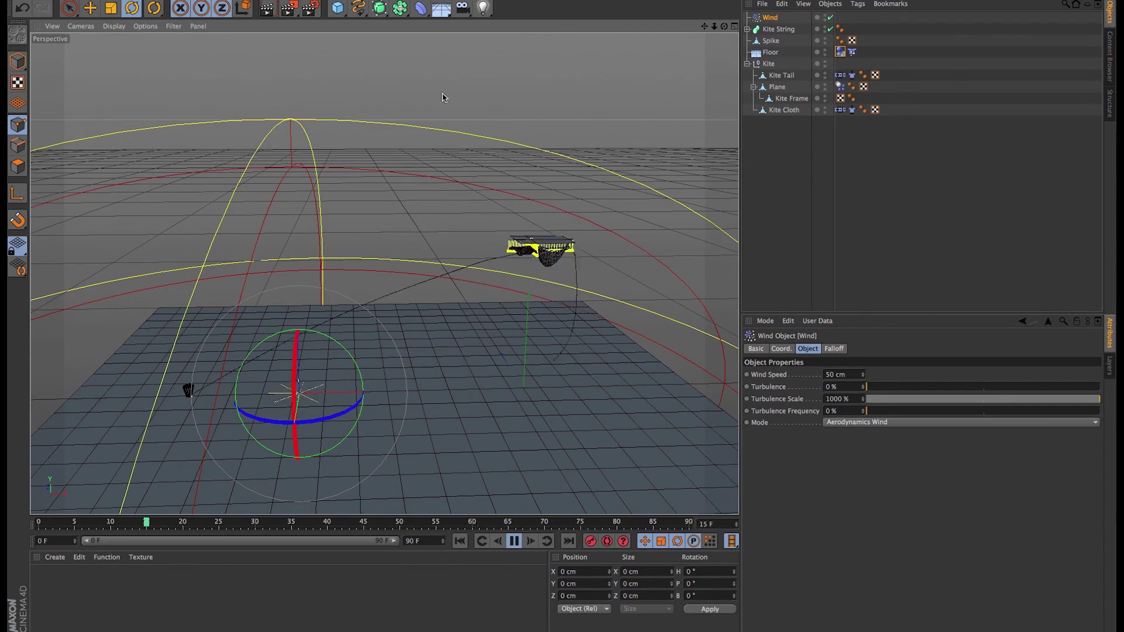
left_click(834, 374)
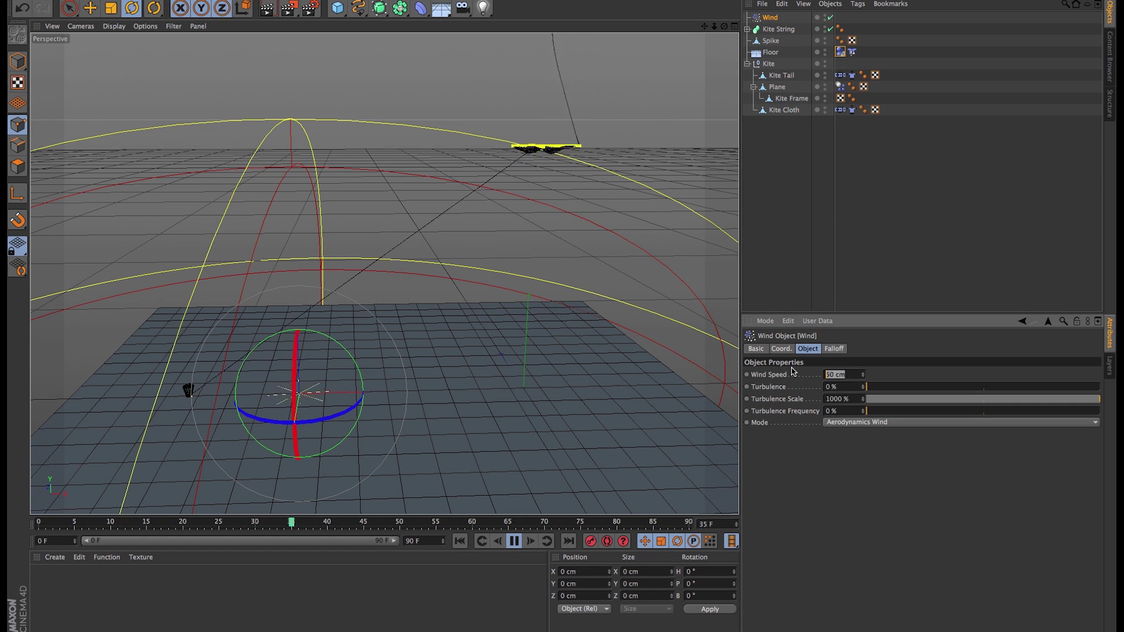
type("15")
key("Tab")
left_click(424, 541)
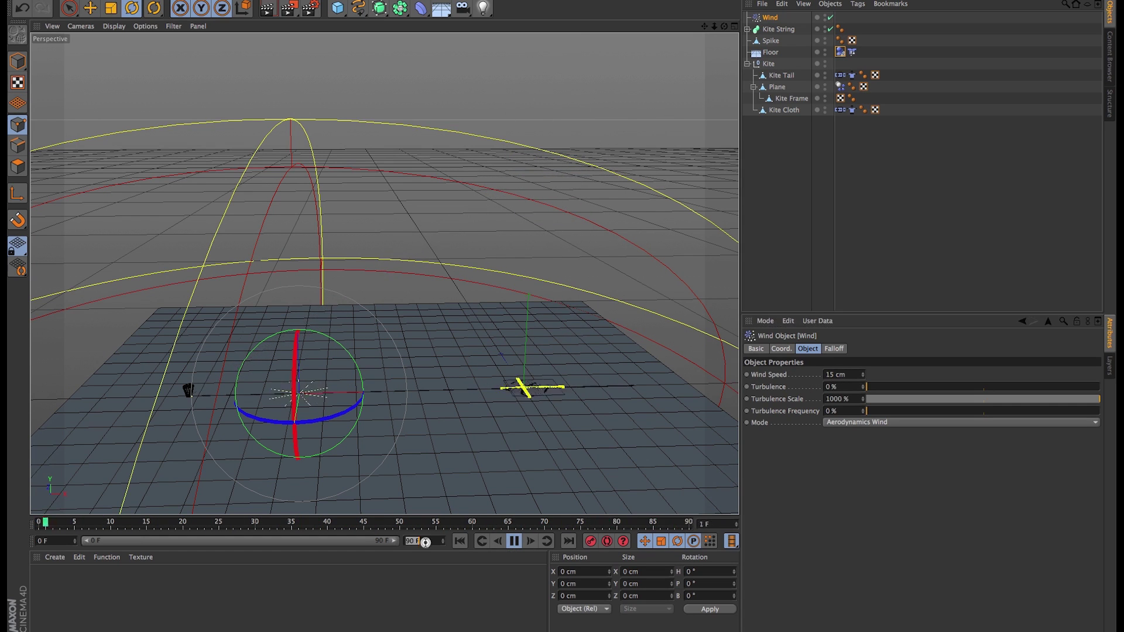
type("2000")
key("Return")
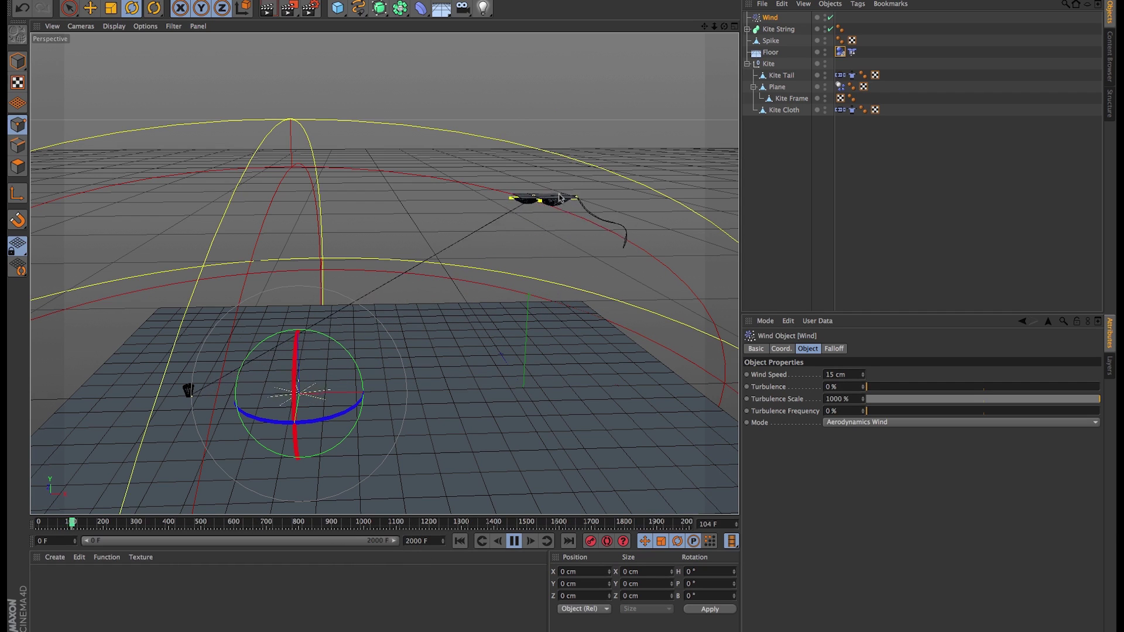
Hide the Plane, show Kite Frame in viewport and render, then try and undo turbulence changes.
left_click(825, 85)
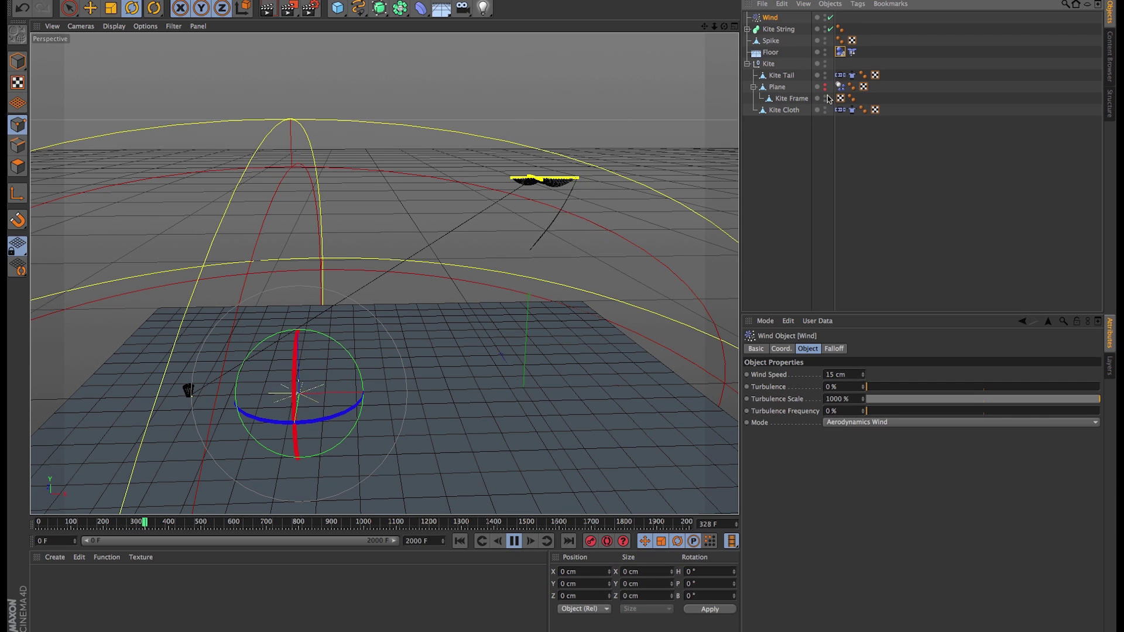
left_click(825, 98)
left_click(825, 100)
left_click_drag(514, 196, 577, 125, "alt")
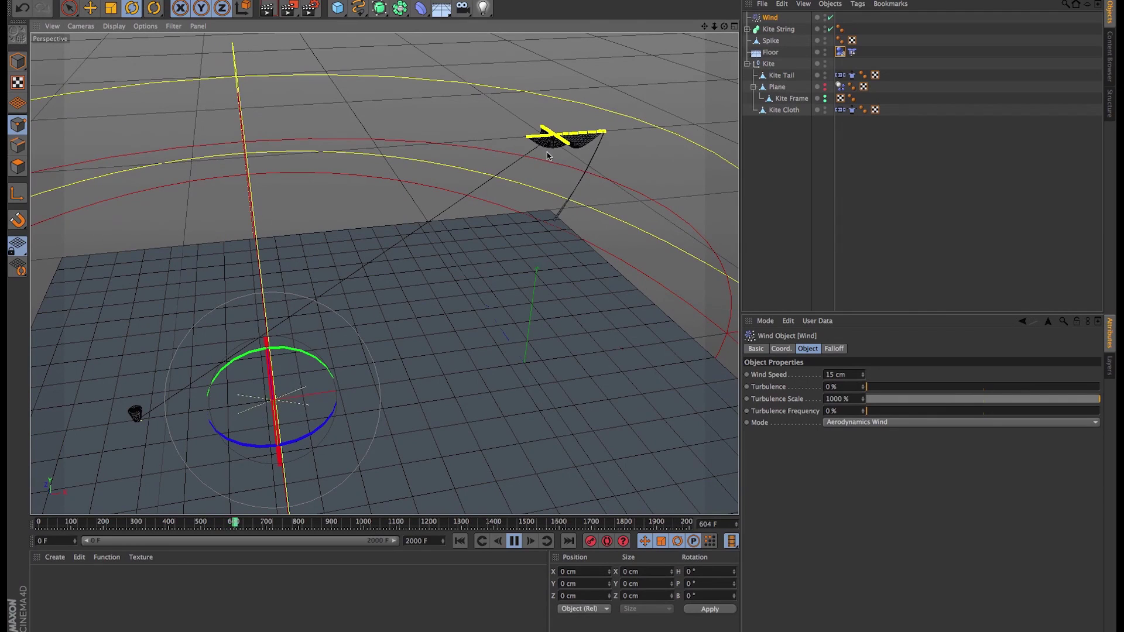
left_click(911, 386)
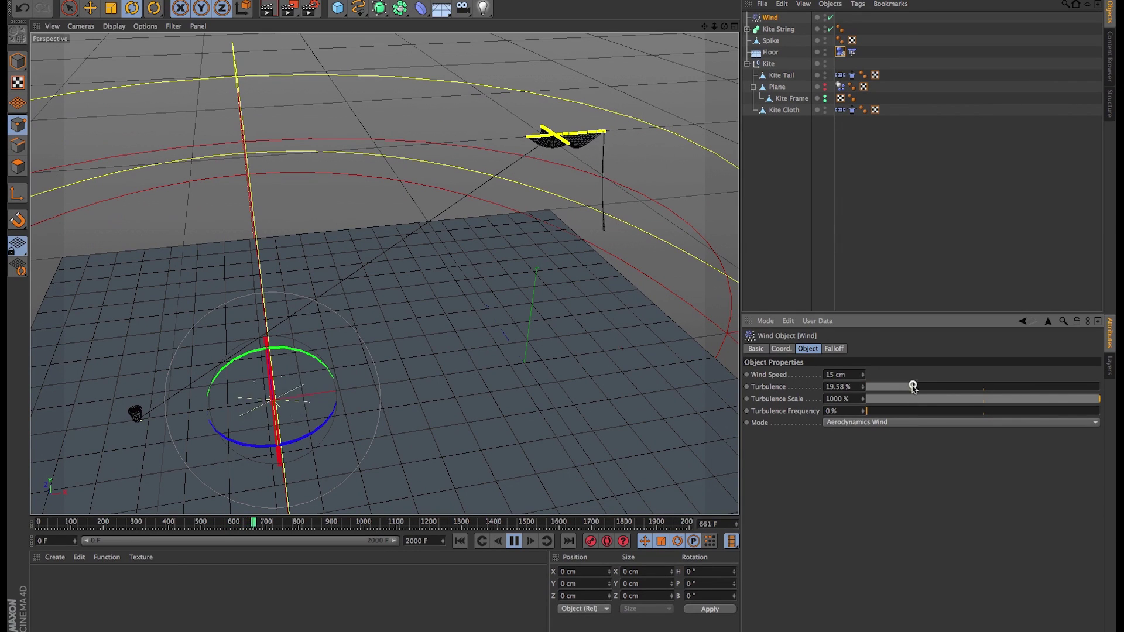
left_click(917, 402)
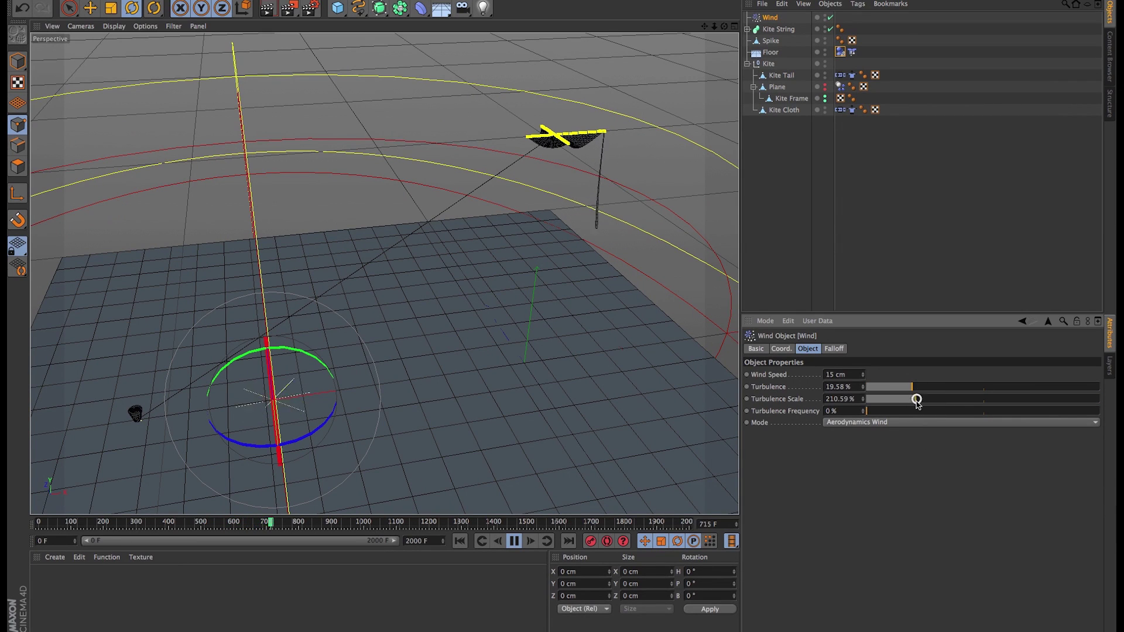
key("ctrl+z")
key("ctrl+z")
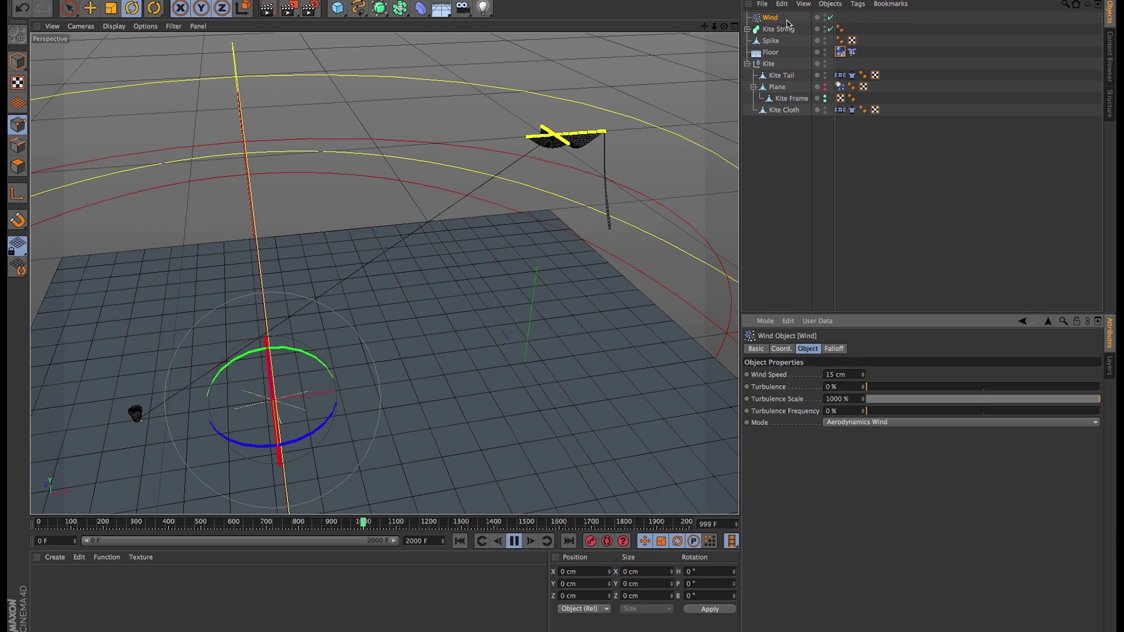
Set the Kite Cloth tag's Wind Direction to 20 cm in X and Y, 0 in Z.
left_click(852, 109)
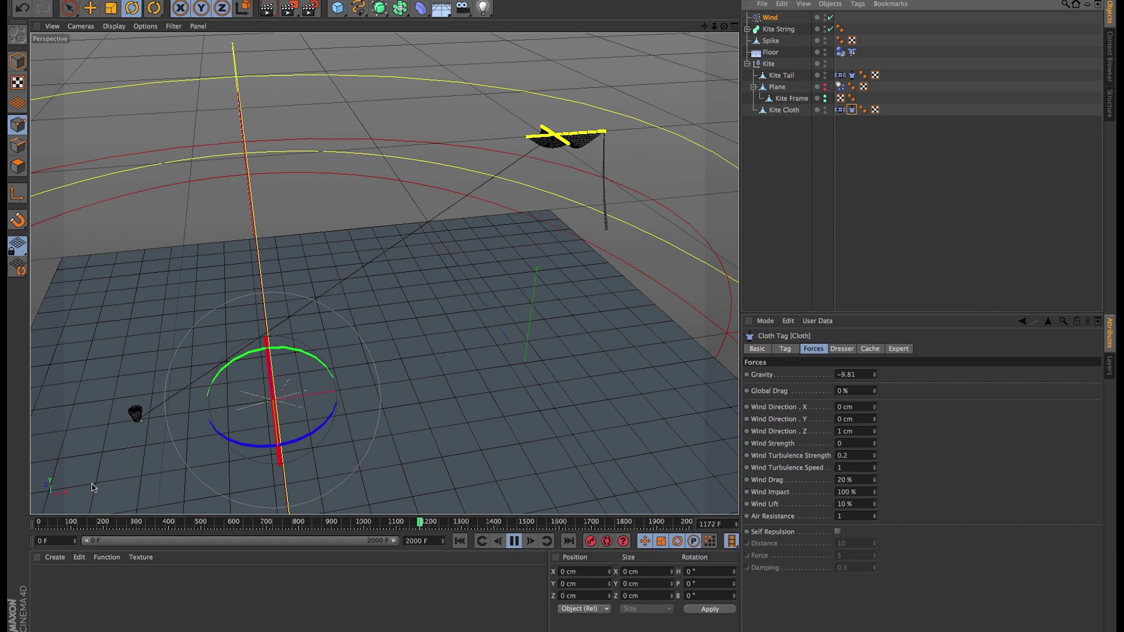
left_click(855, 420)
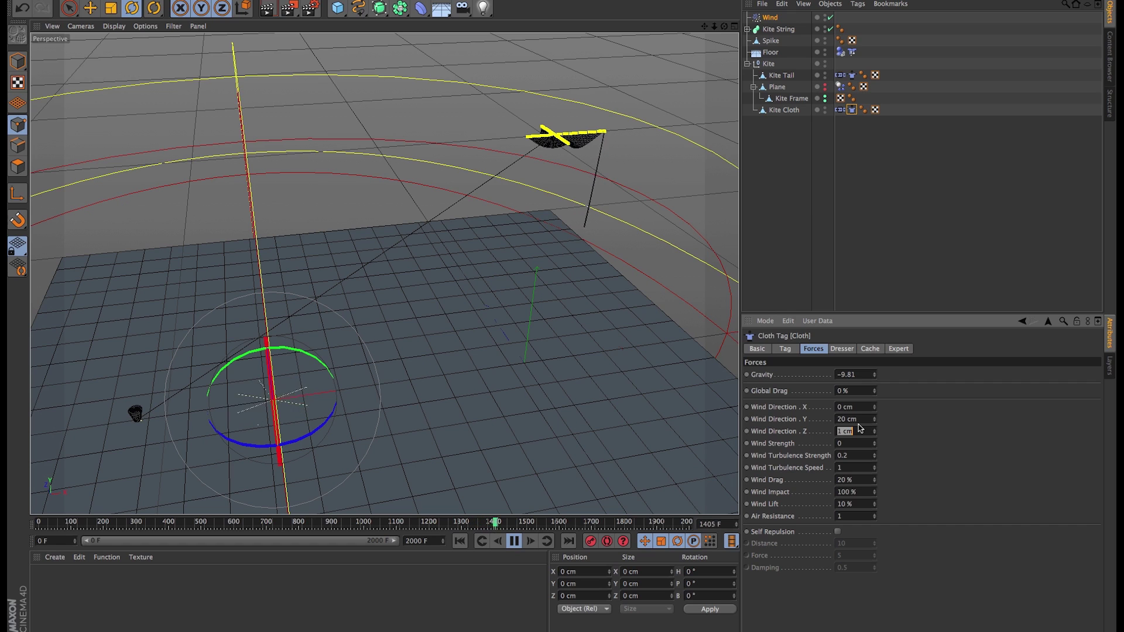
type("0")
left_click(844, 407)
type("20")
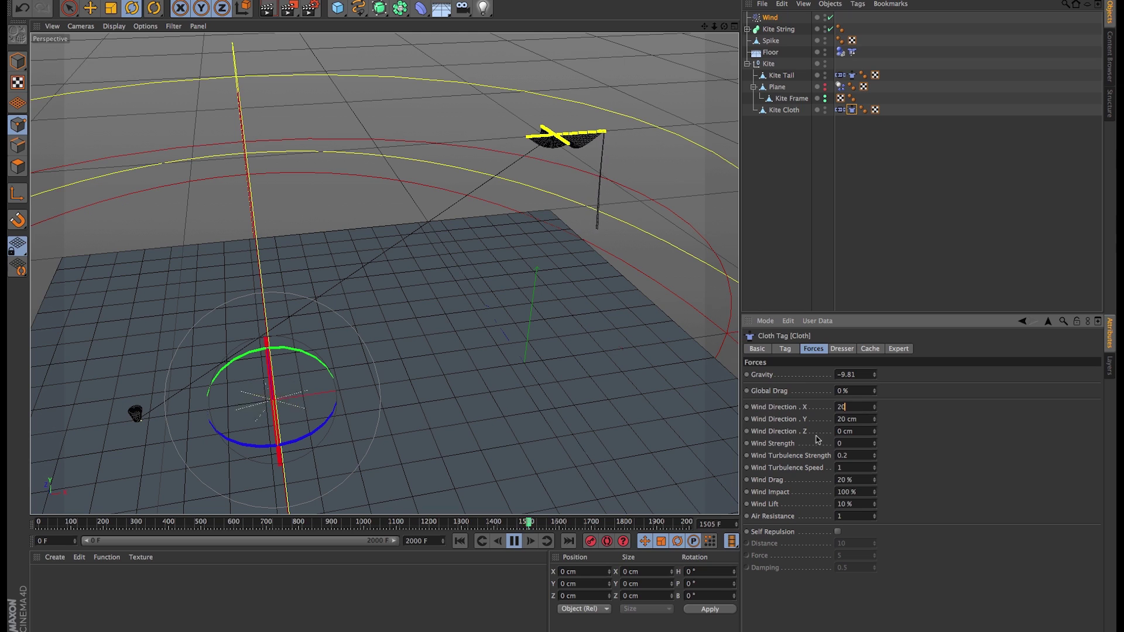
left_click(860, 444)
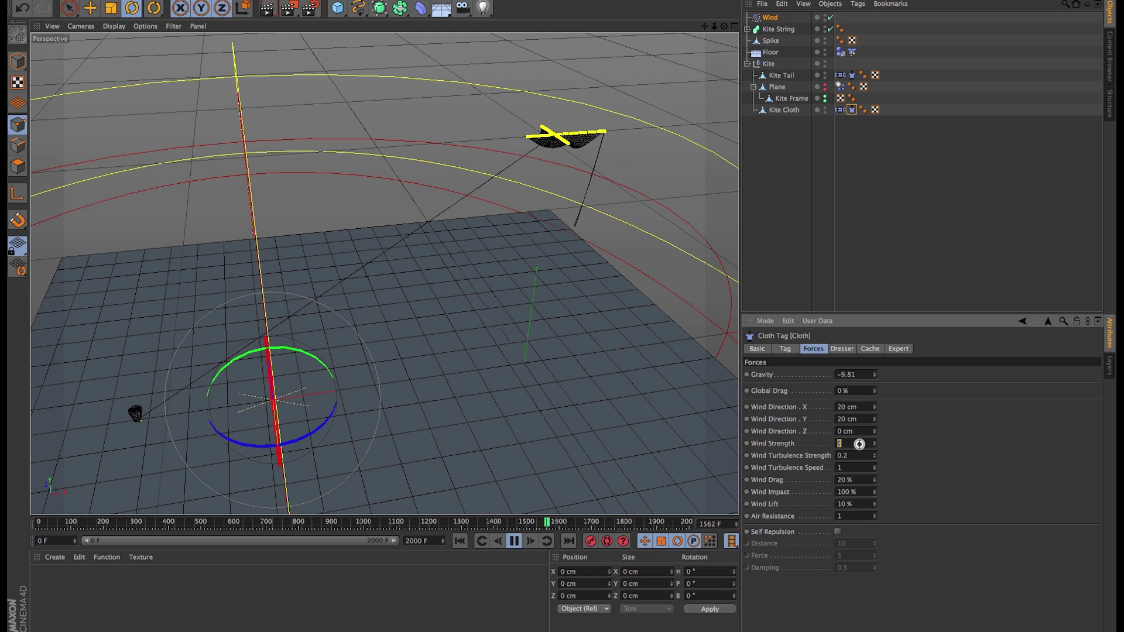
Set the cloth's Wind Strength to 10 and Flexion to 100 %.
type("15")
key("Tab")
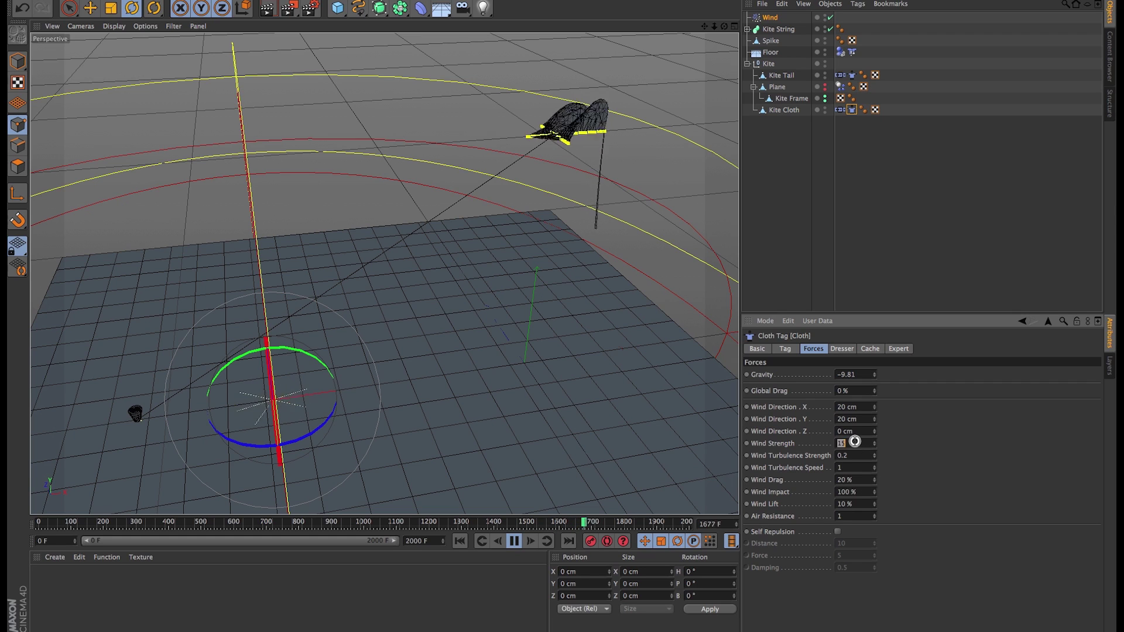
left_click(855, 443)
type("10")
key("Tab")
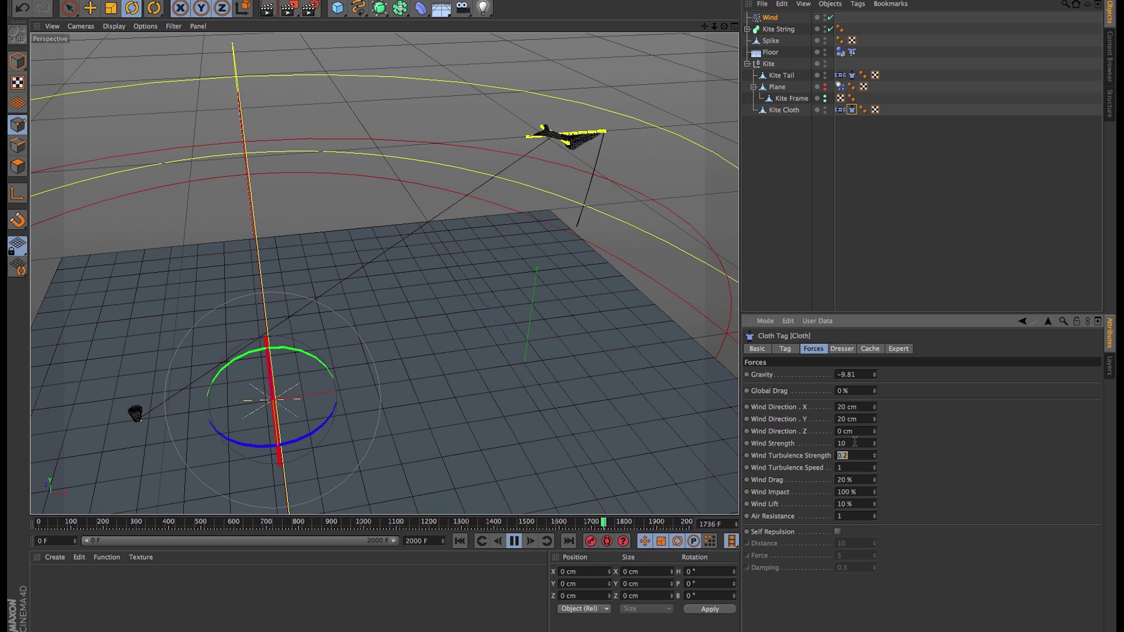
left_click(786, 349)
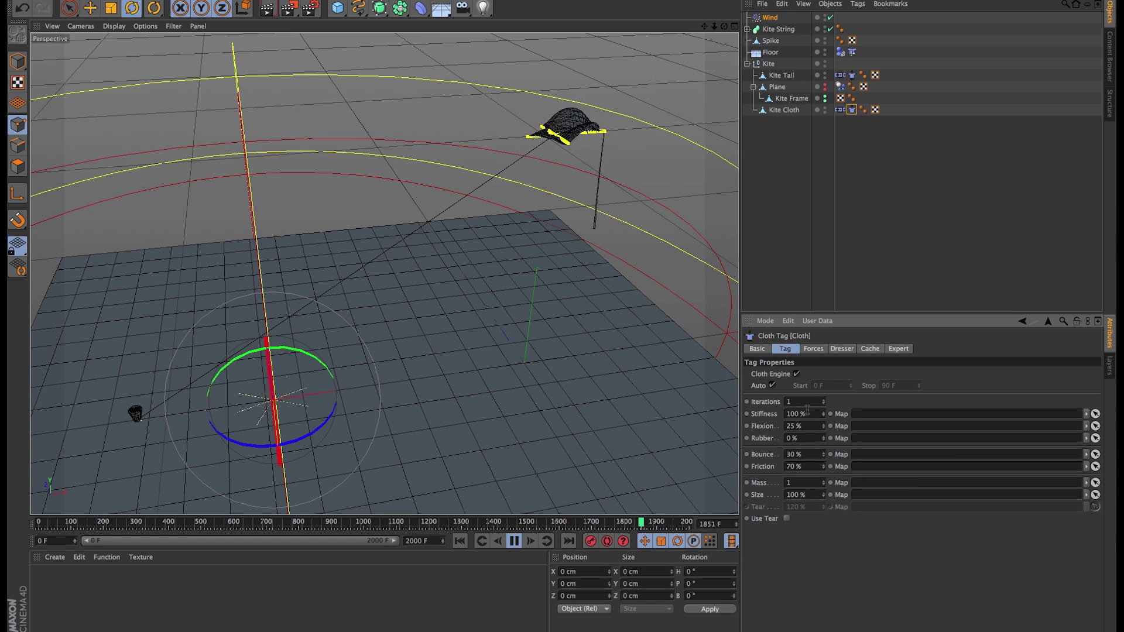
double_click(811, 427)
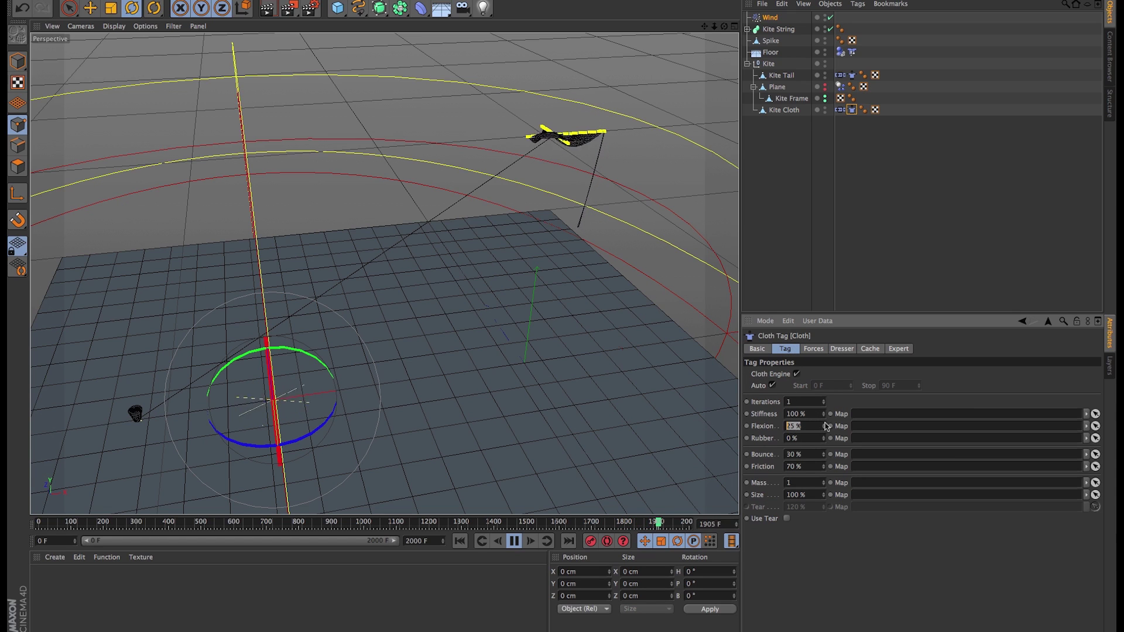
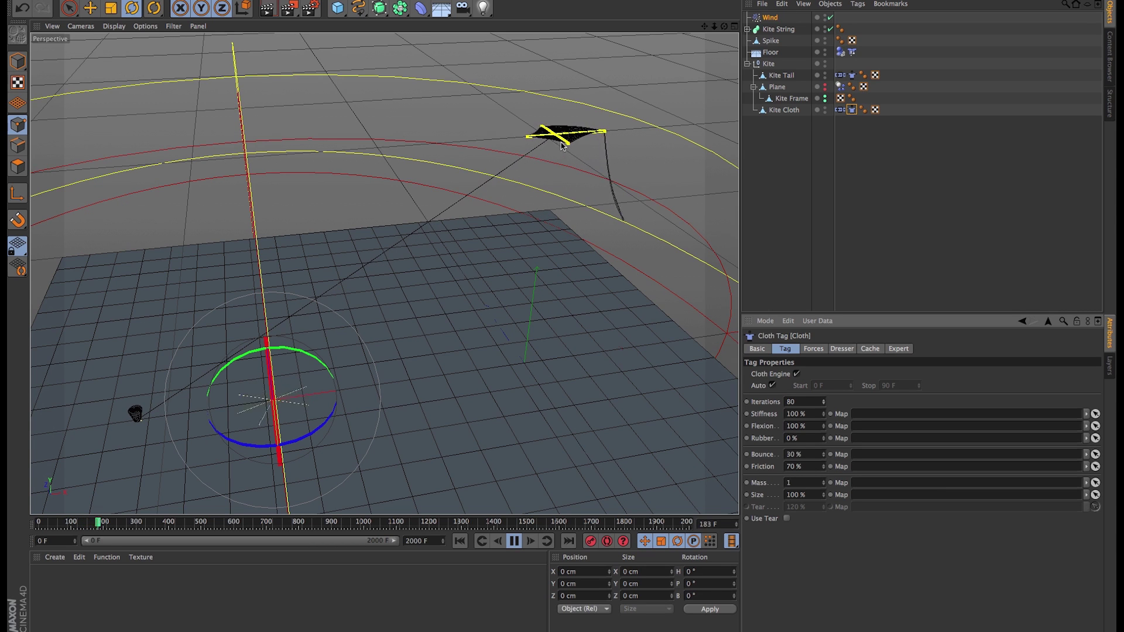
Raise the Kite Tail cloth tag's flexion to 100% and show its gravity and wind Forces settings.
scroll(562, 138, "up", 5)
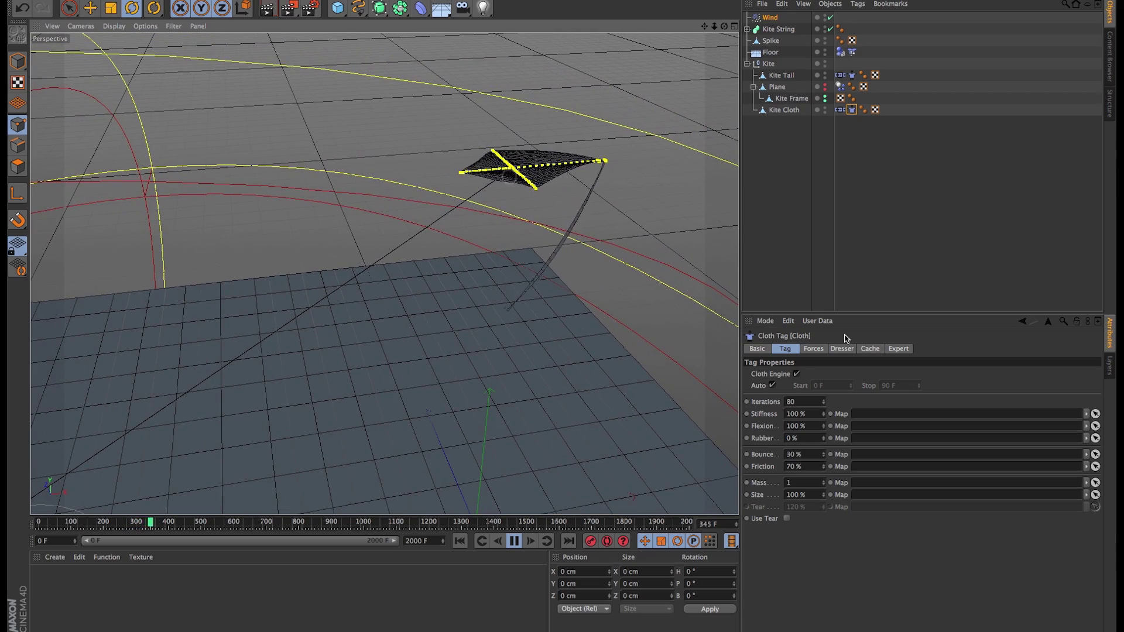
left_click_drag(515, 377, 580, 120, "alt")
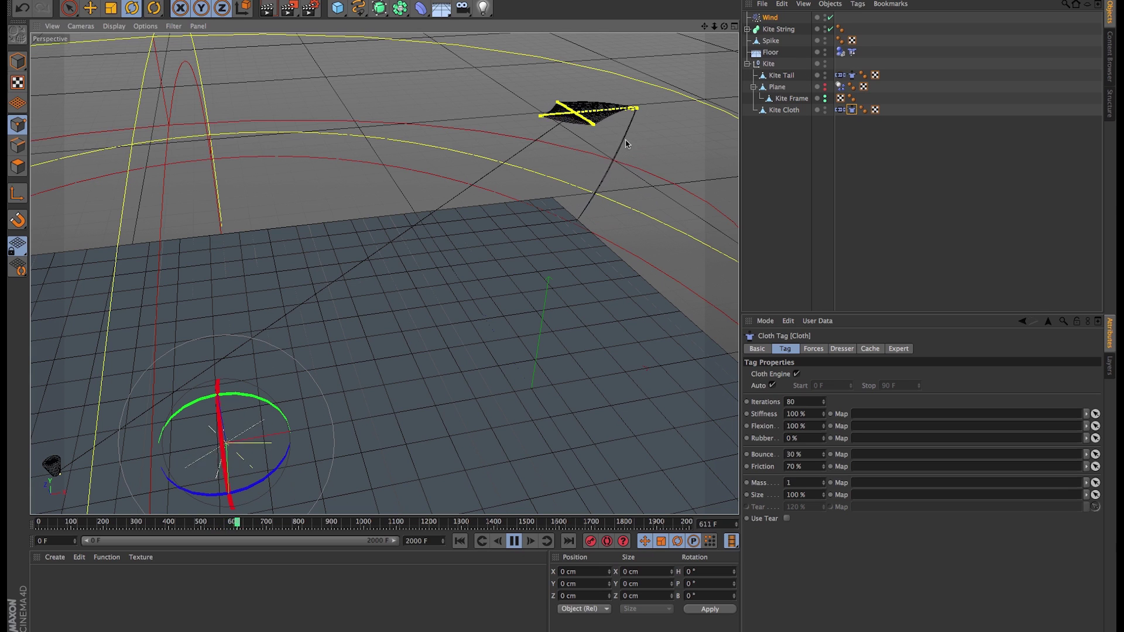
left_click(853, 75)
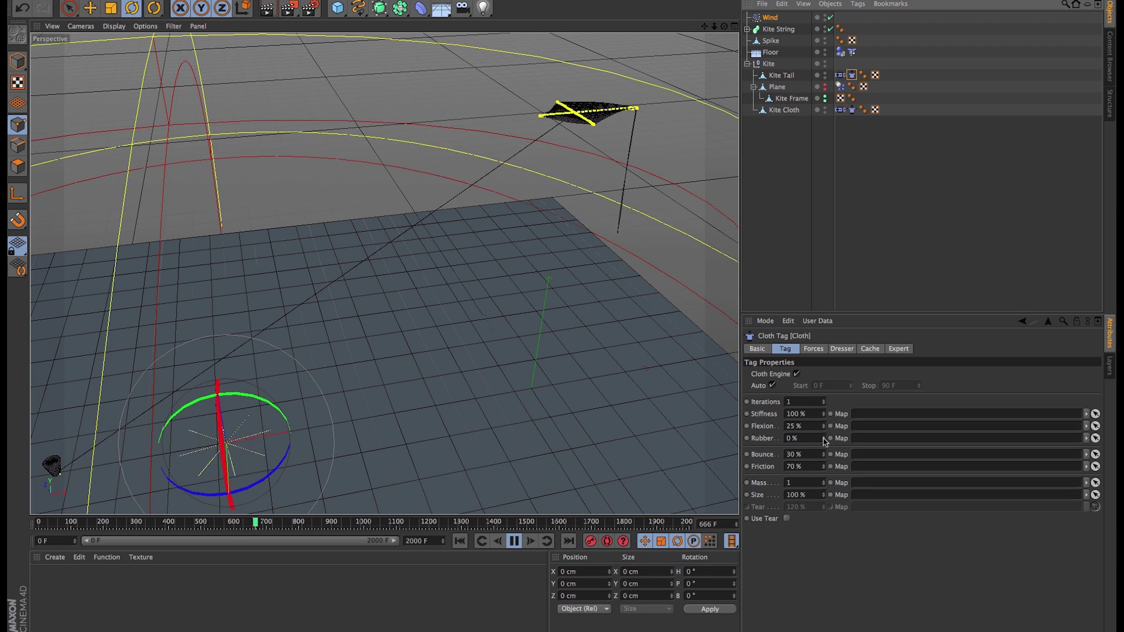
left_click_drag(827, 429, 826, 423)
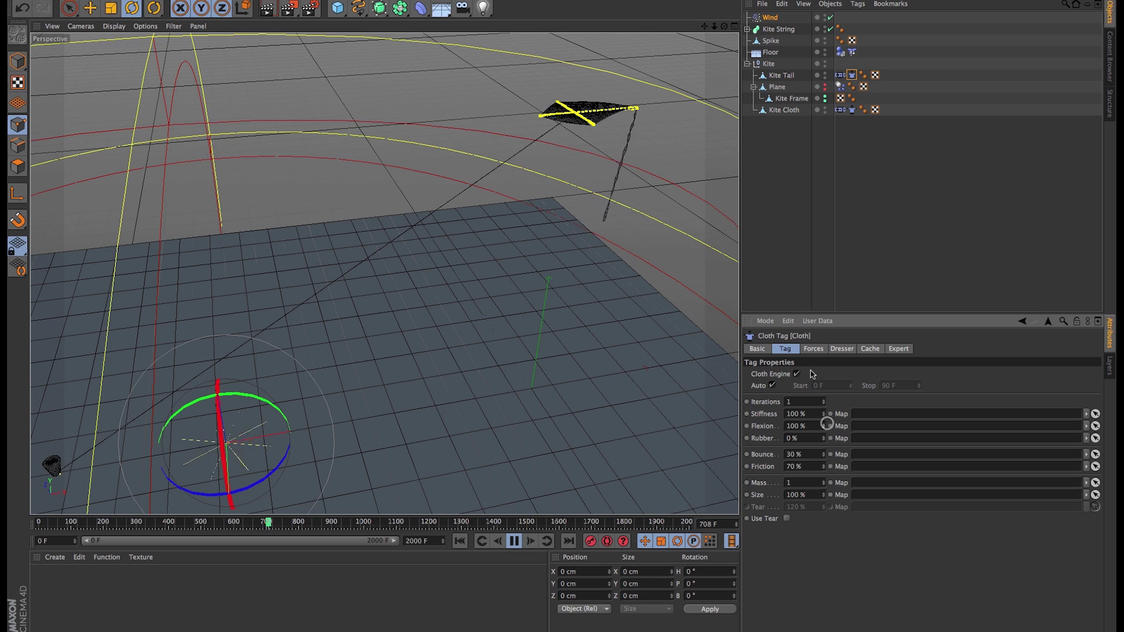
left_click(813, 349)
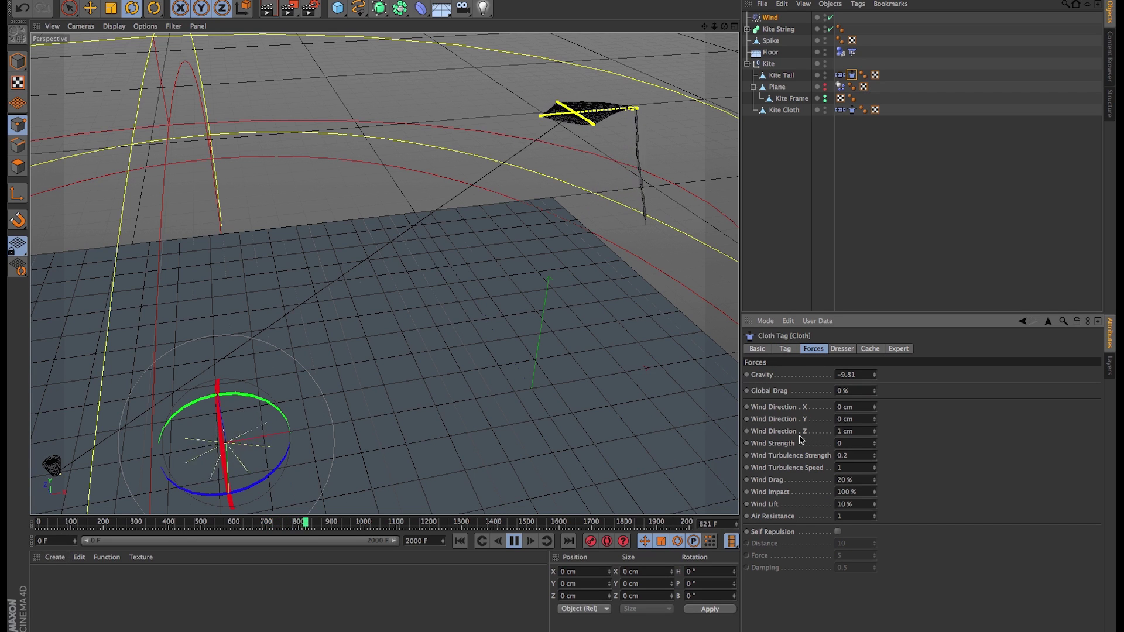
Set the tail's wind direction to X 20 cm and Z 0 cm, wind strength 20, turbulence 1.
left_click(854, 408)
type("20")
key("Tab")
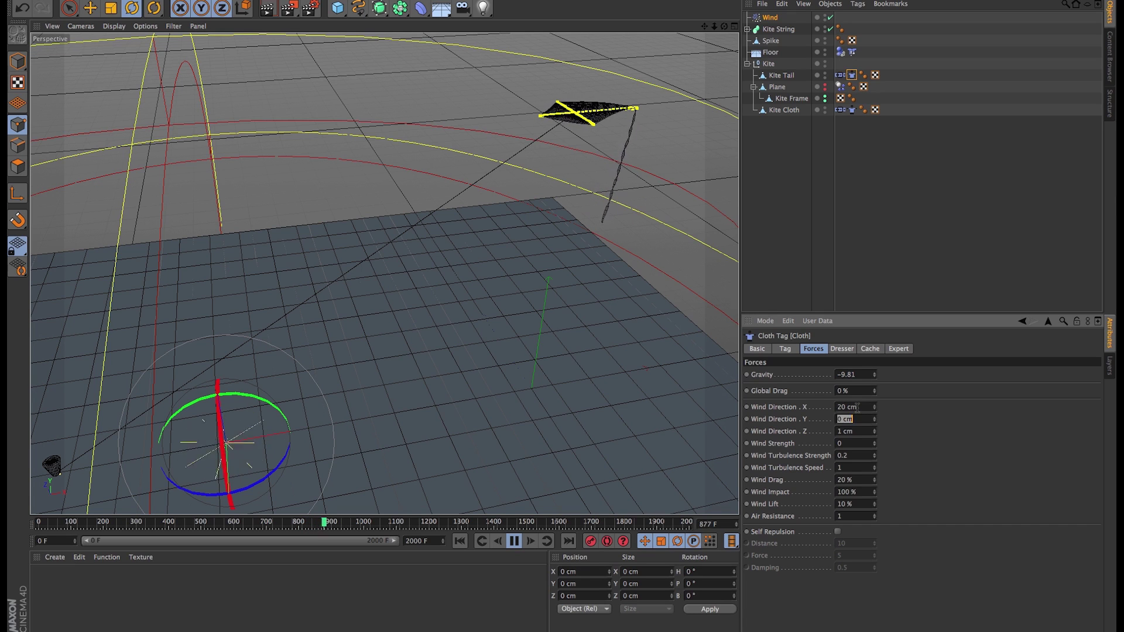
key("Tab")
type("0")
key("Tab")
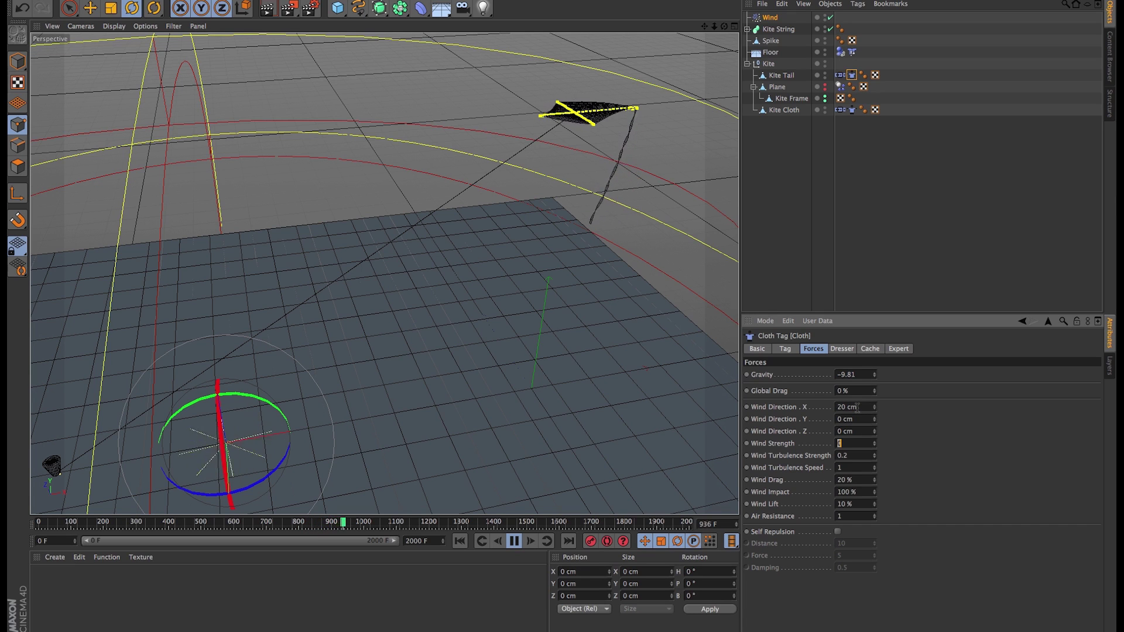
type("20")
key("Tab")
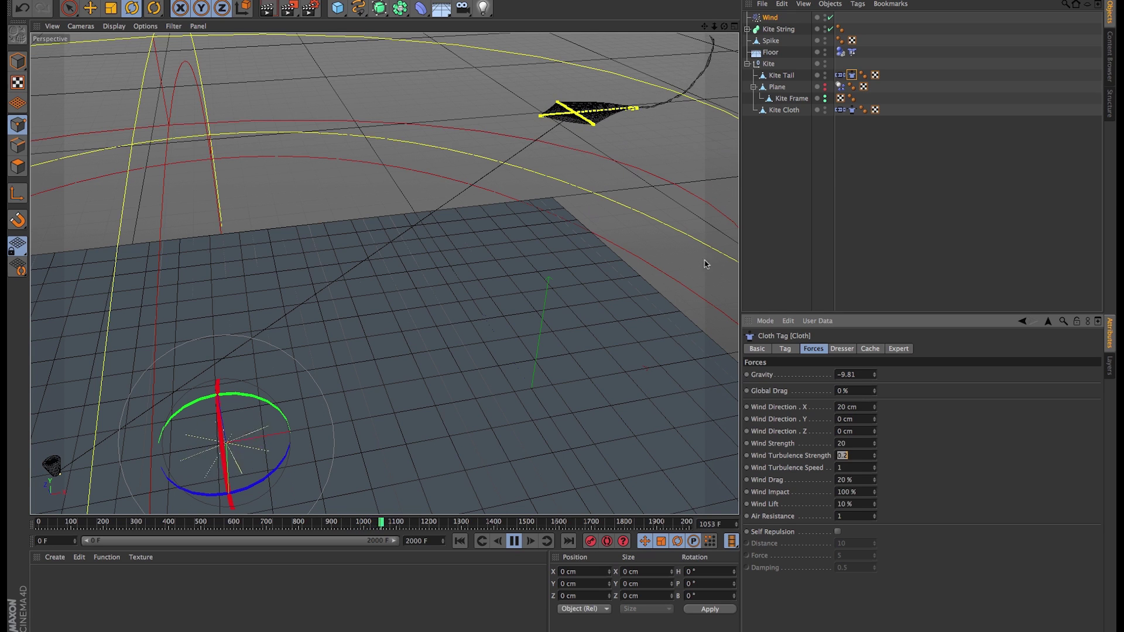
type("1")
Change the wind strength to 10 and lower the tail's flexion to 88%.
middle_click_drag(704, 264, 528, 337, "alt")
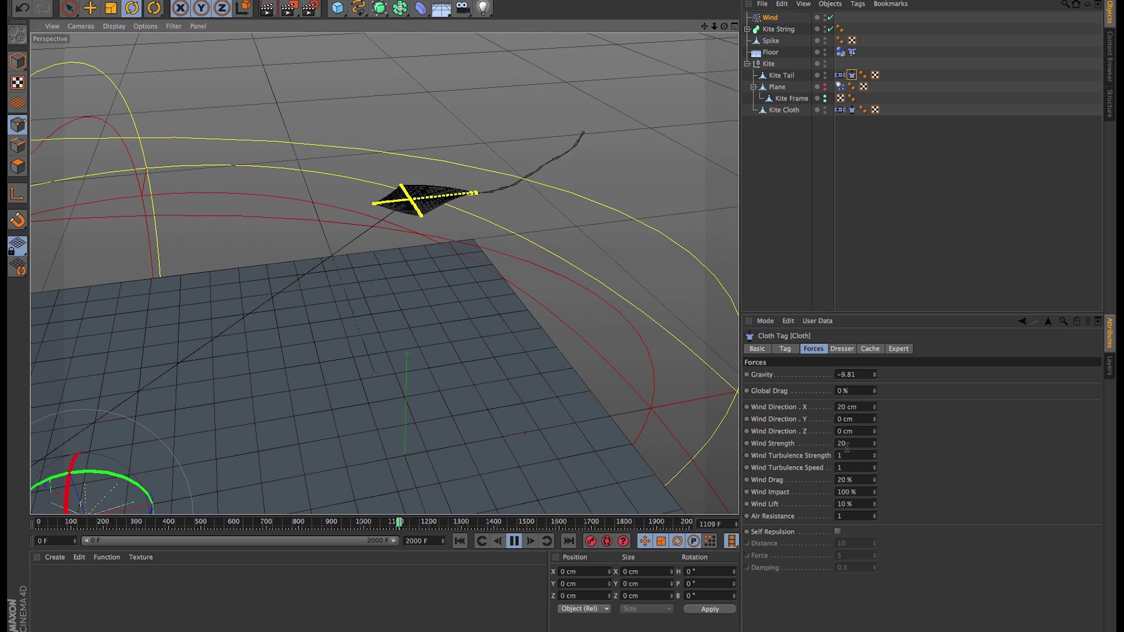
double_click(847, 444)
type("10")
key("Tab")
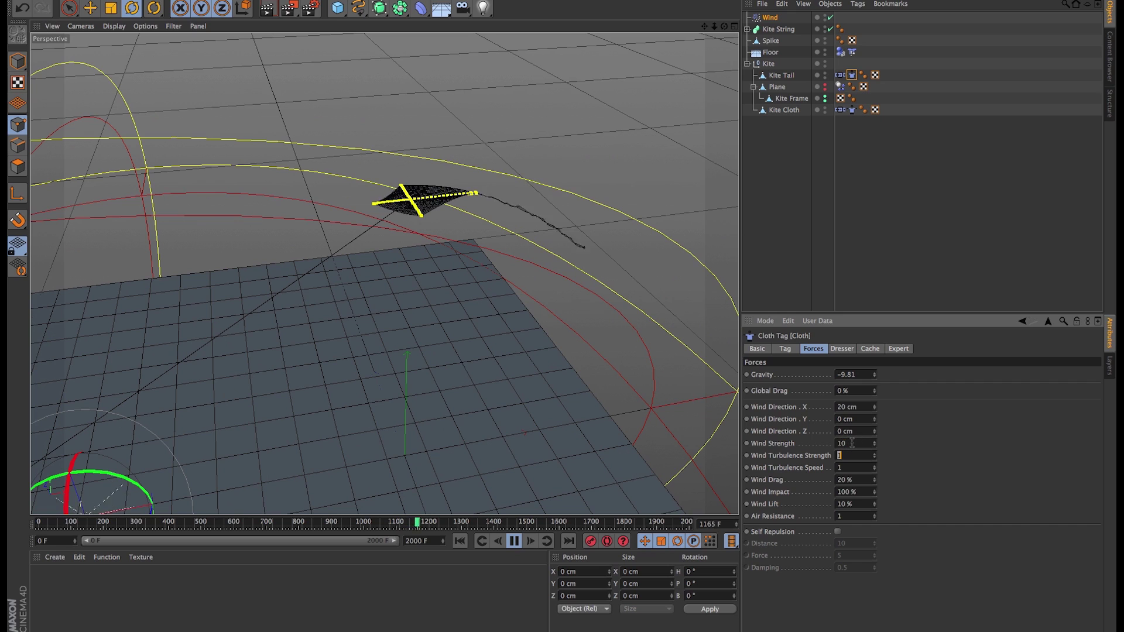
left_click(784, 349)
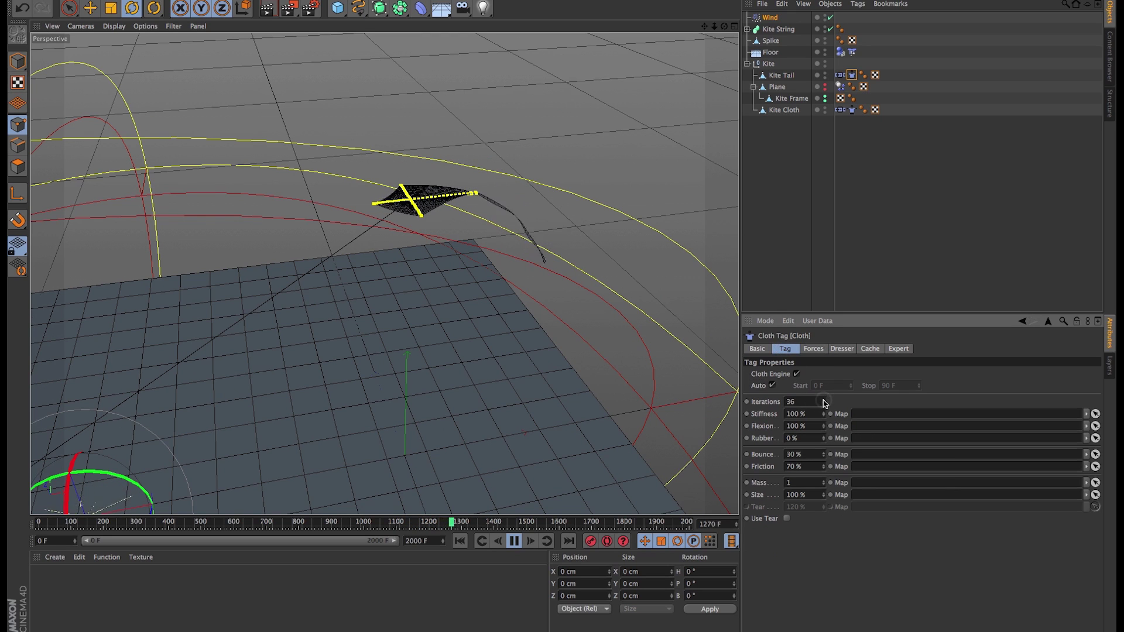
left_click_drag(824, 426, 823, 433)
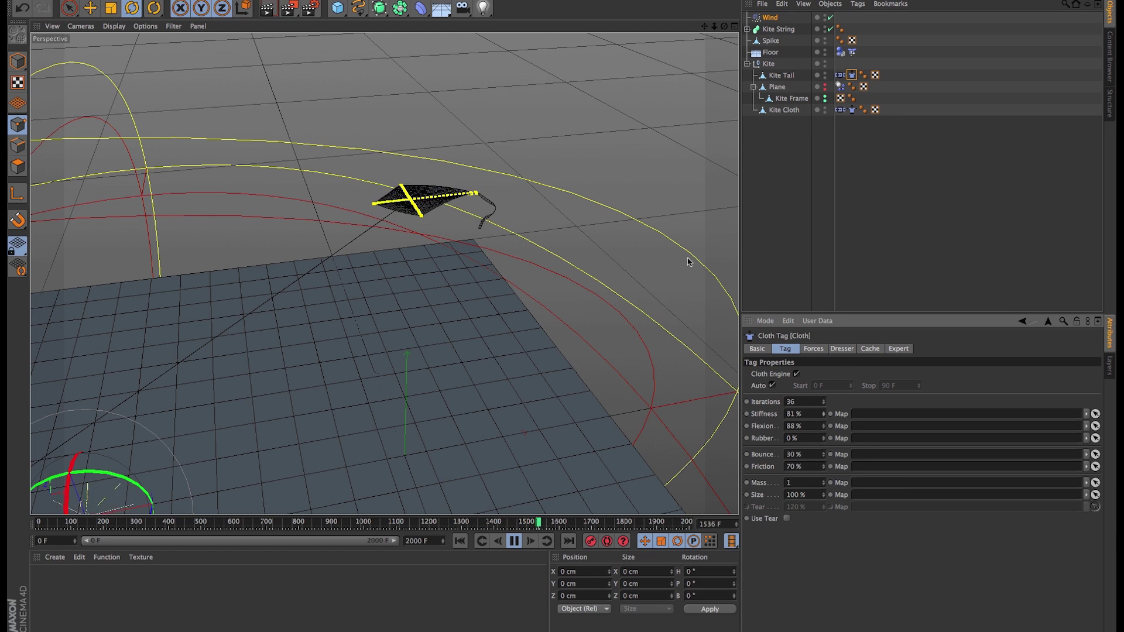
Return to the wind settings and set the wind strength back to 20.
left_click(813, 349)
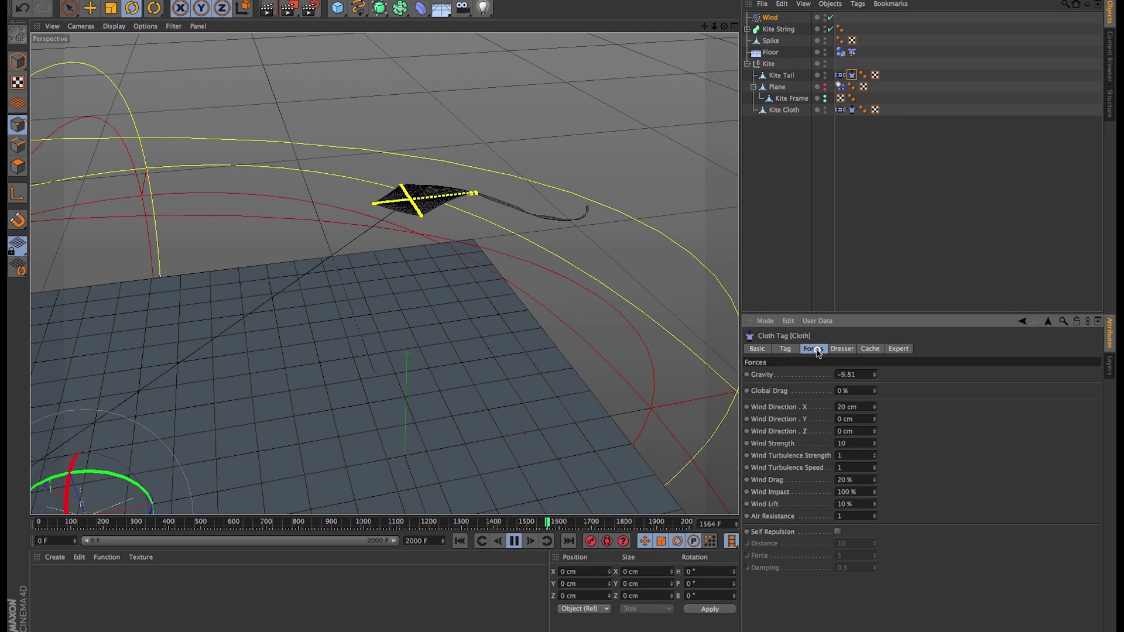
left_click(869, 406)
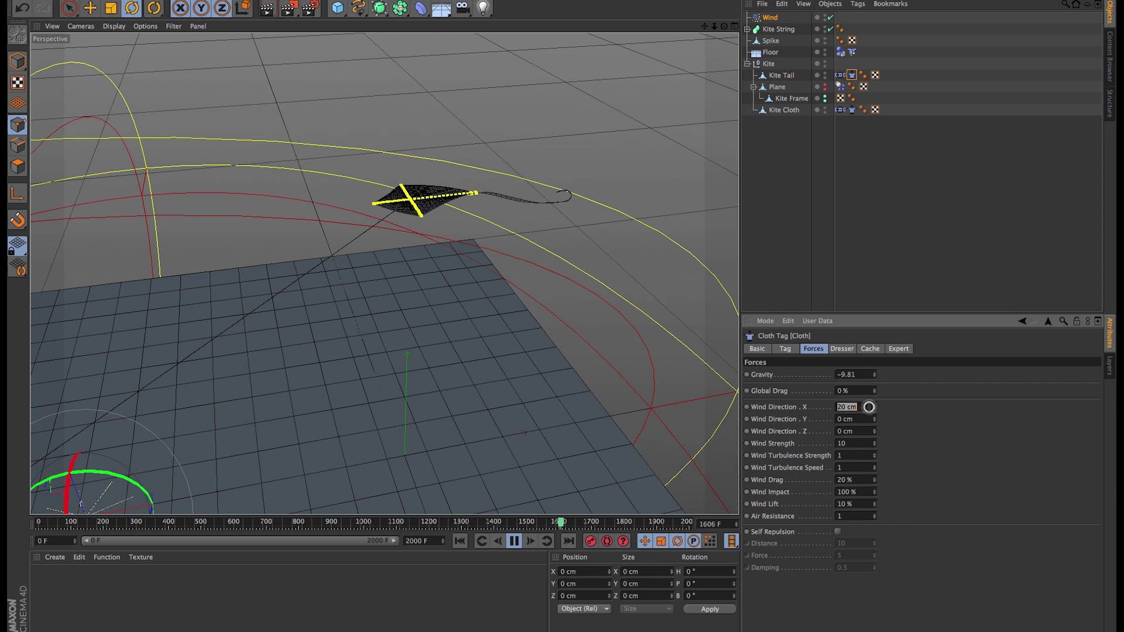
left_click(867, 443)
key("Tab")
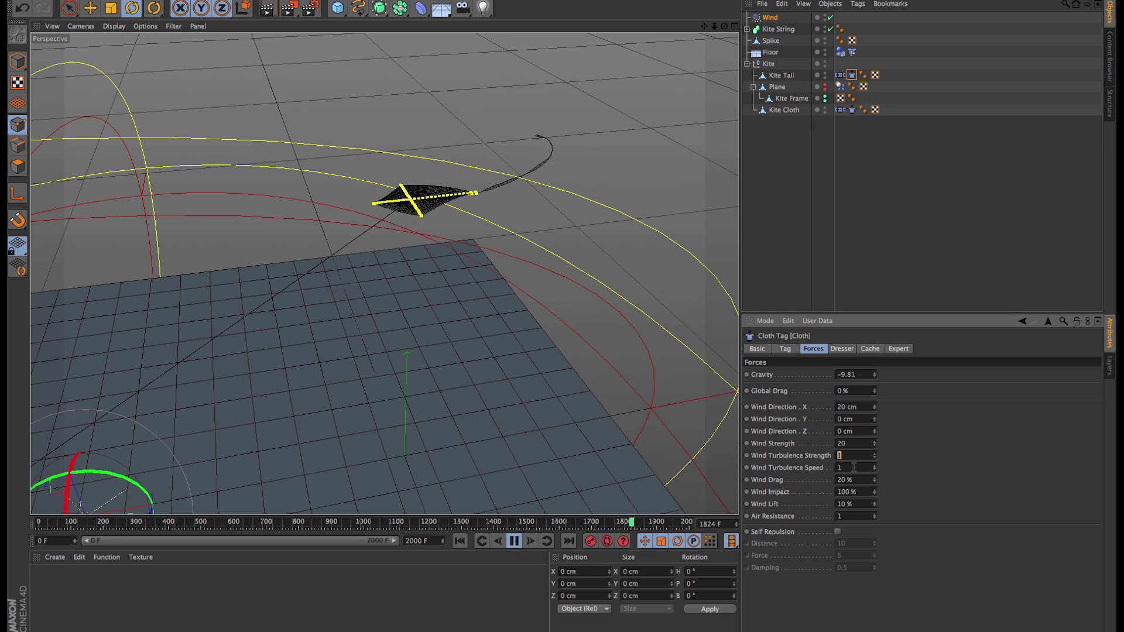
left_click(862, 445)
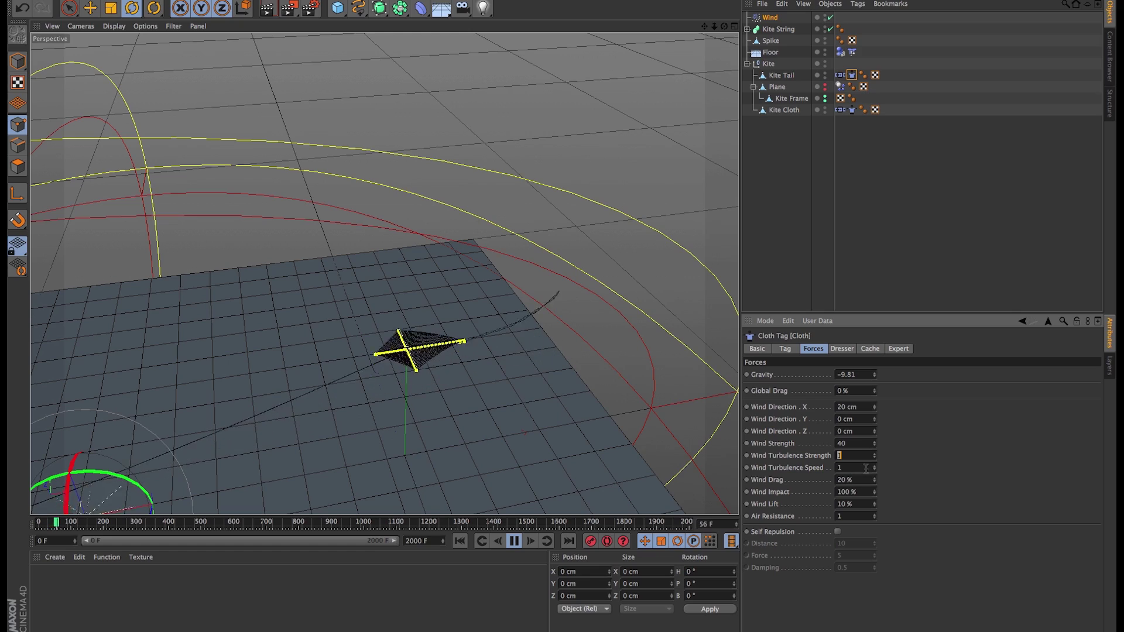
Enter a turbulence strength of 3 and select the wind strength value for editing.
scroll(858, 444, "down", 10)
type("3")
key("Return")
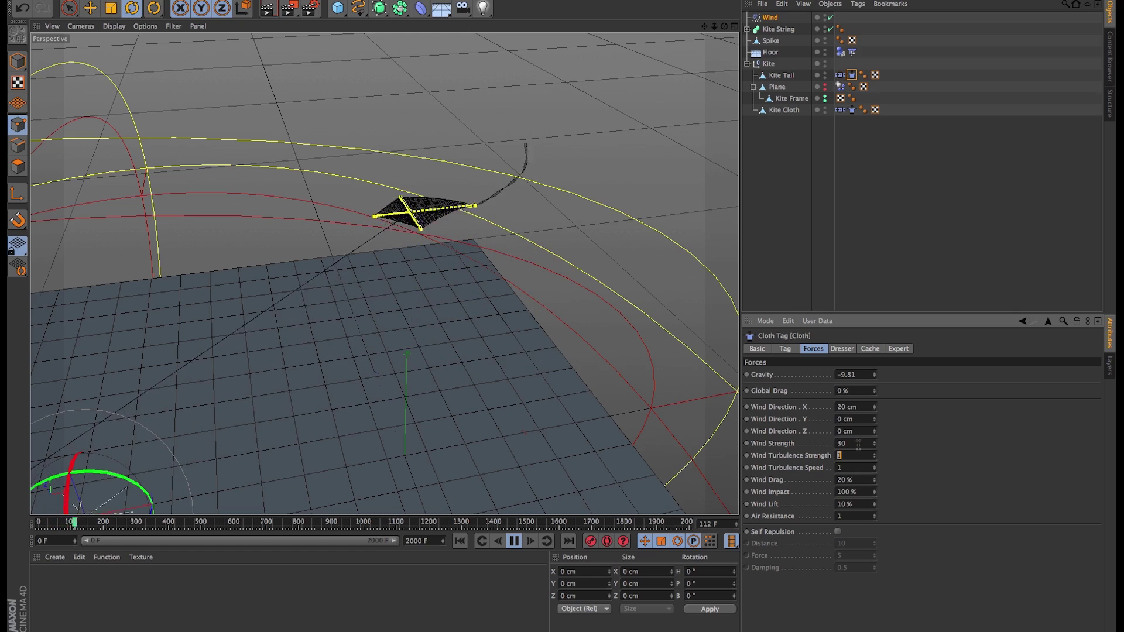
left_click_drag(515, 226, 469, 235, "alt")
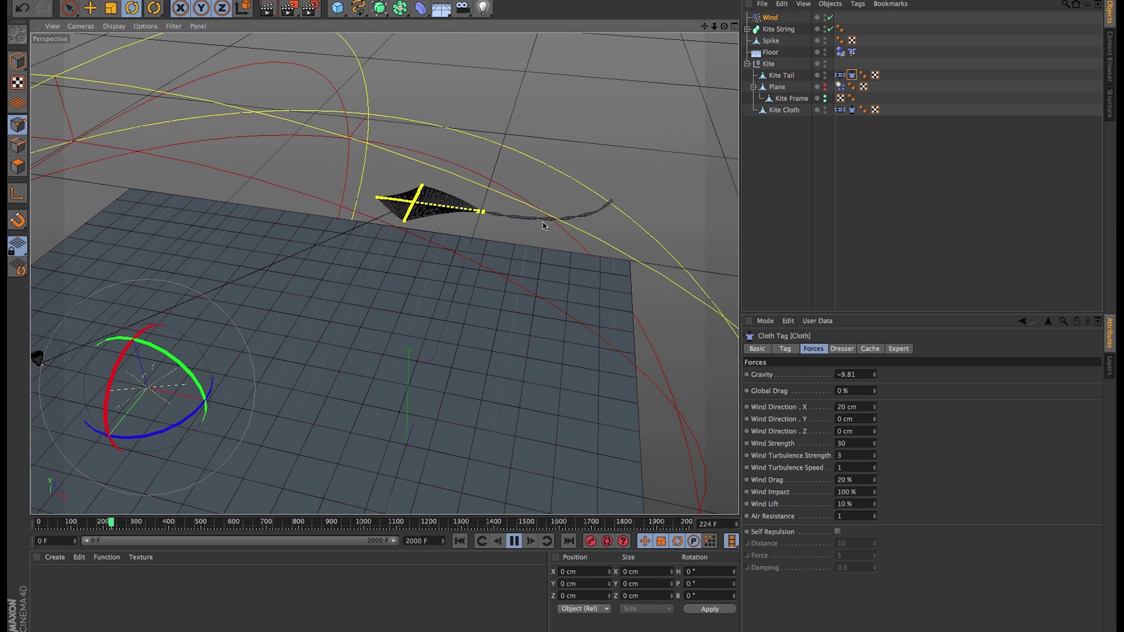
left_click(849, 445)
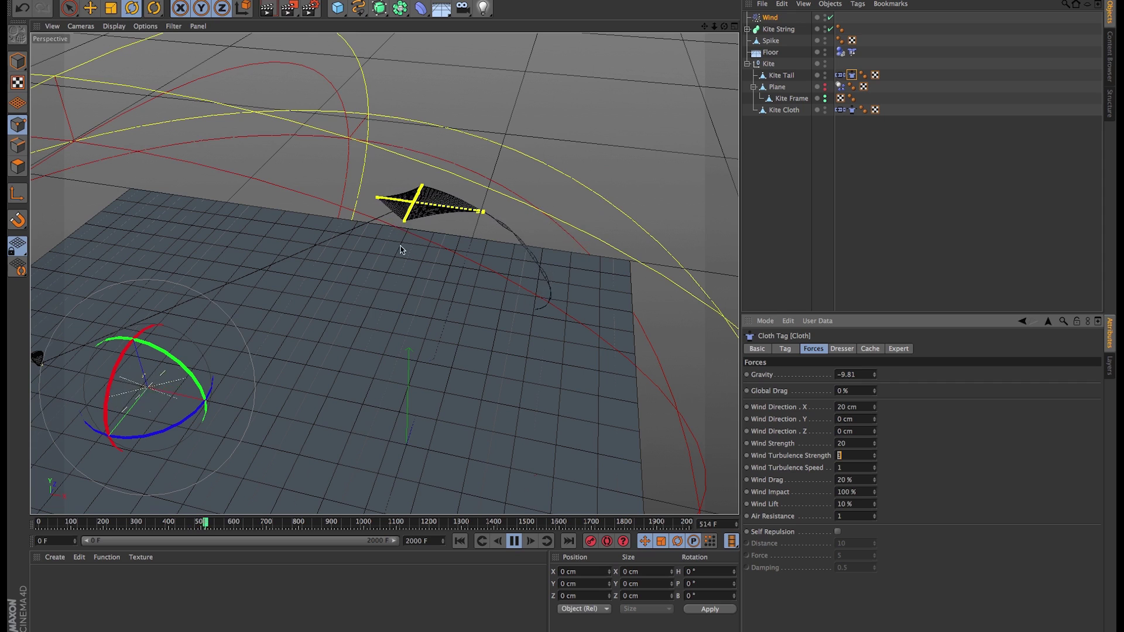
Orbit to look along the kite string and bring up the Simulate > Particles forces list.
left_click_drag(400, 249, 498, 276, "alt")
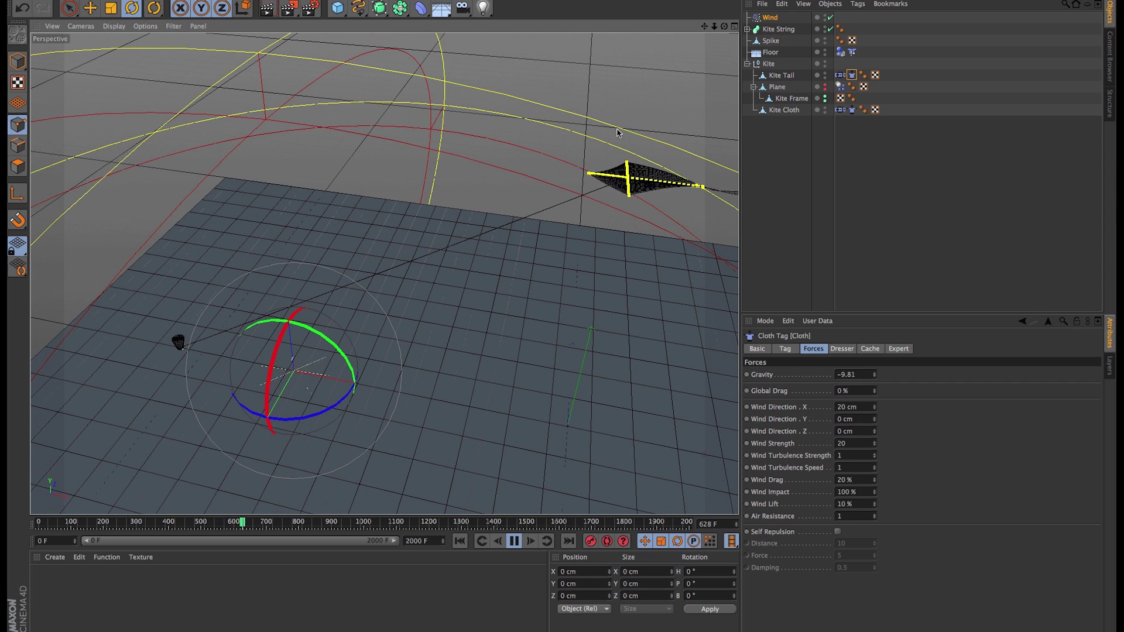
left_click_drag(518, 343, 643, 110, "alt")
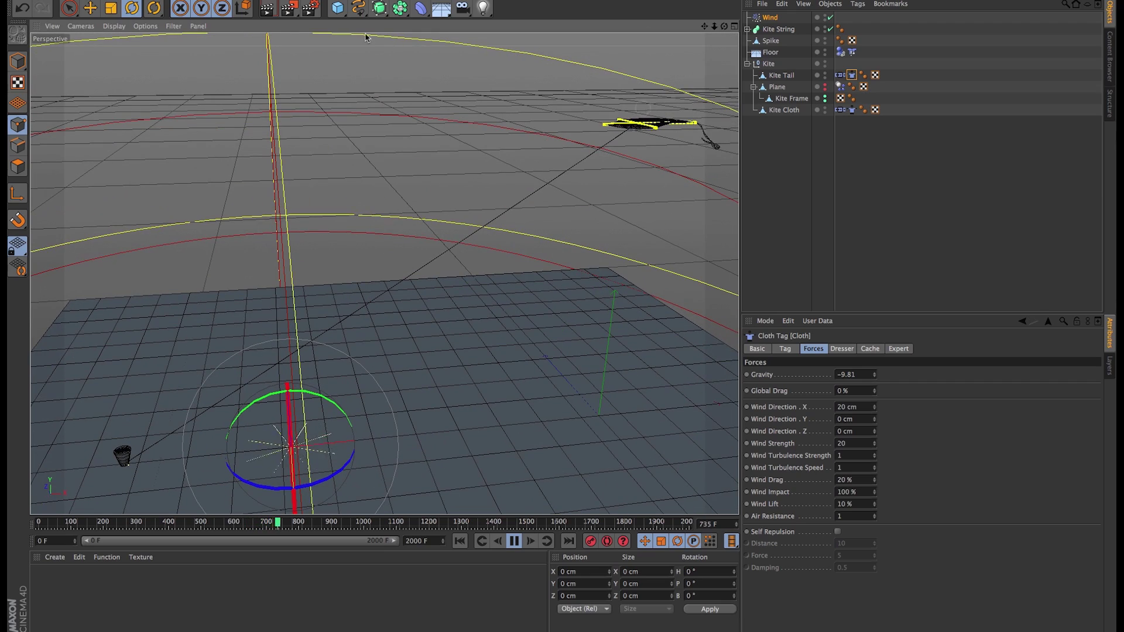
left_click(228, 2)
mouse_move(242, 35)
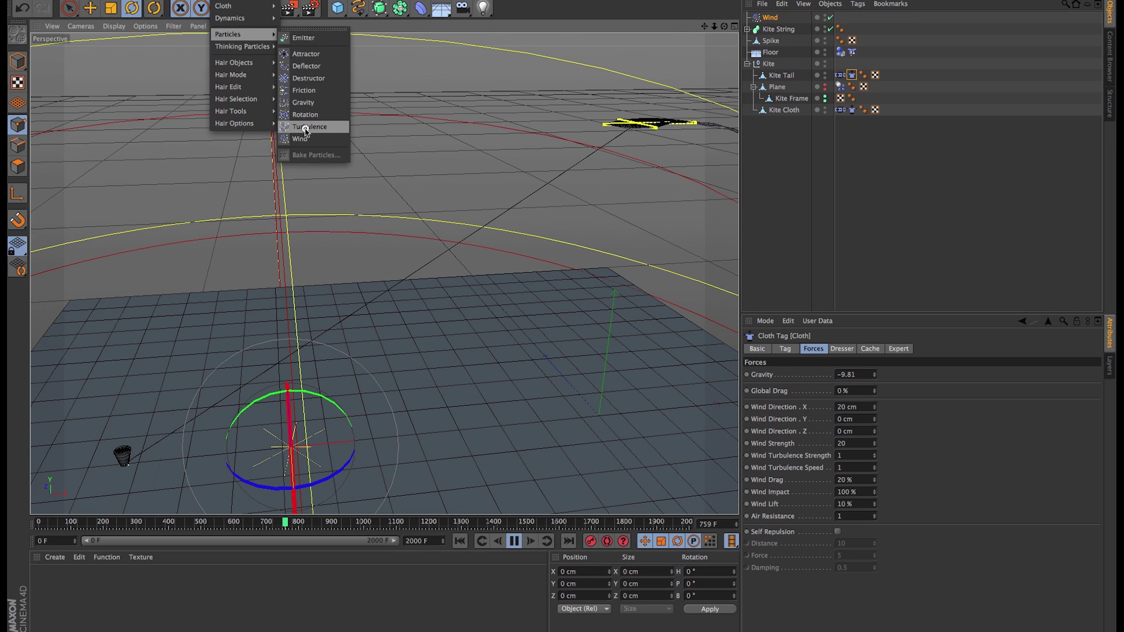
Add a Turbulence force to the scene and replay the simulation from the first frame.
left_click(305, 128)
left_click(788, 17)
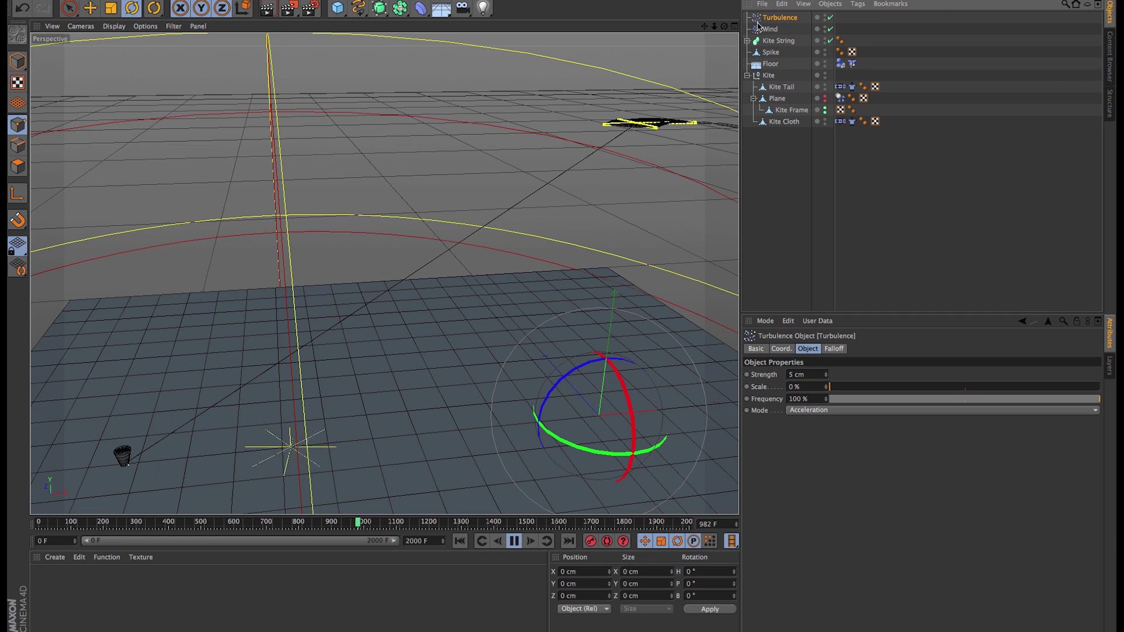
left_click(460, 541)
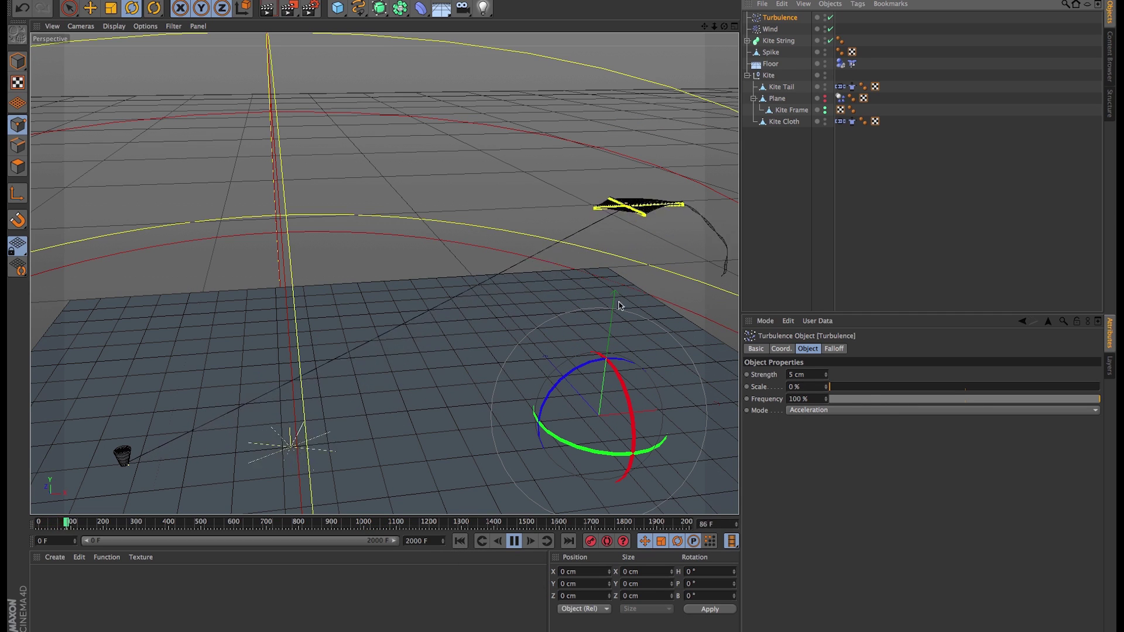
left_click_drag(625, 281, 627, 175, "alt")
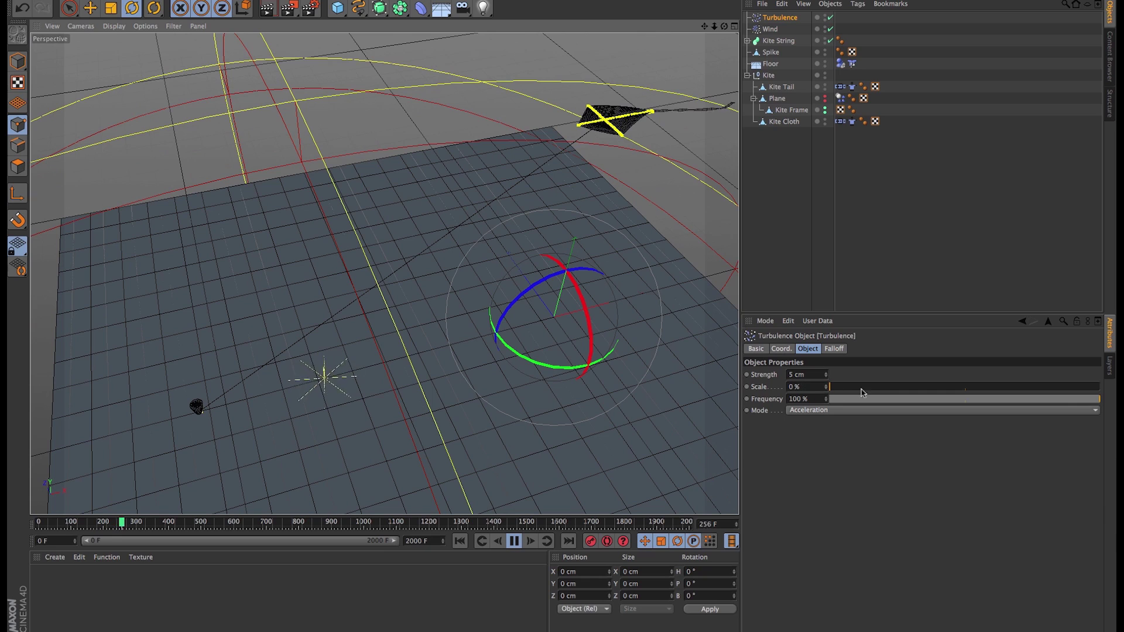
Set the Turbulence scale to about 133%, frequency to about 29%, and mode to Aerodynamics Wind.
left_click_drag(888, 389, 893, 387)
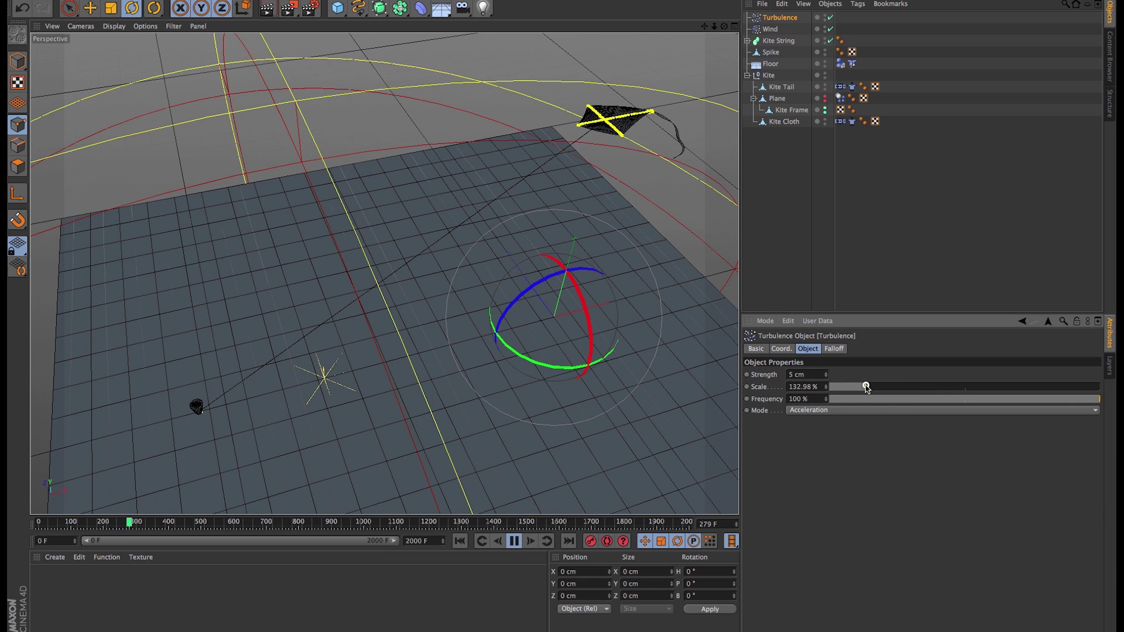
left_click(908, 398)
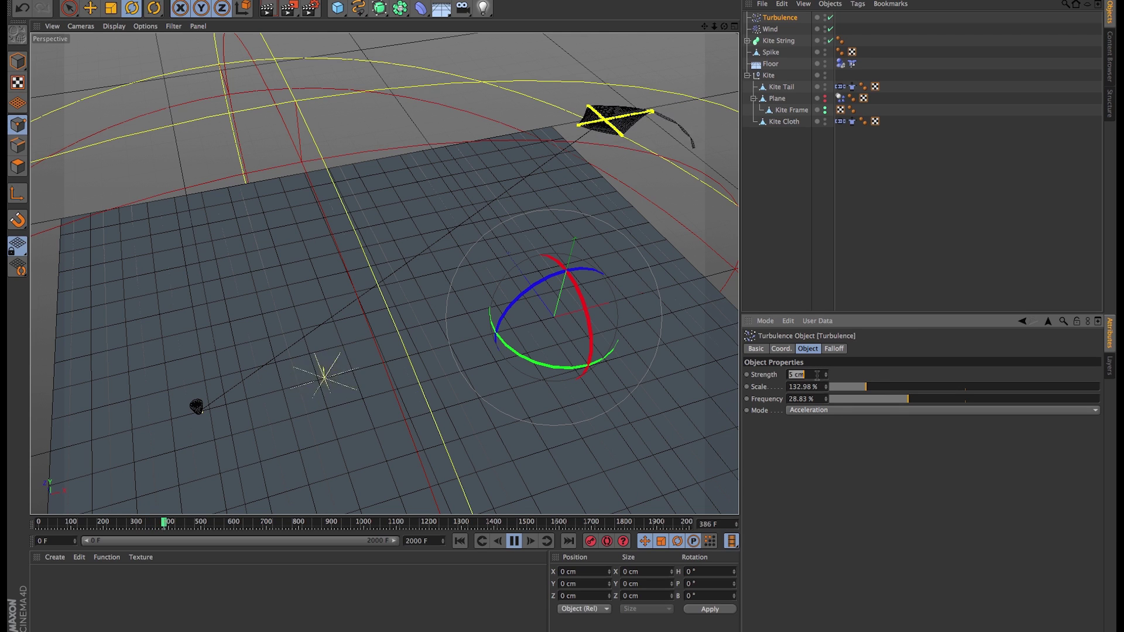
left_click(819, 409)
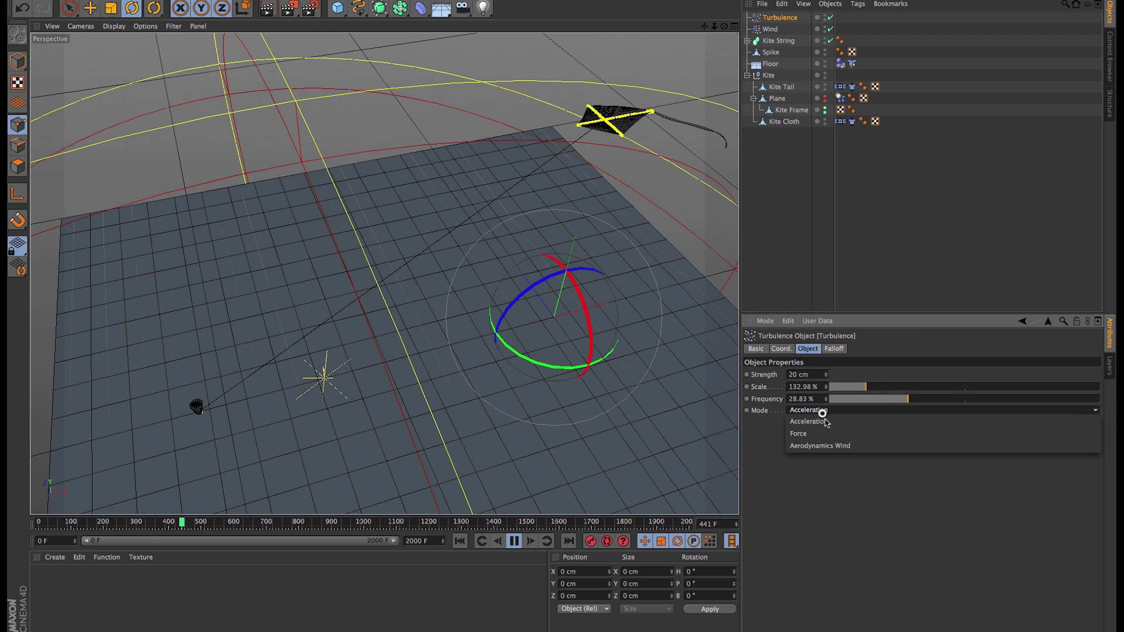
left_click(836, 446)
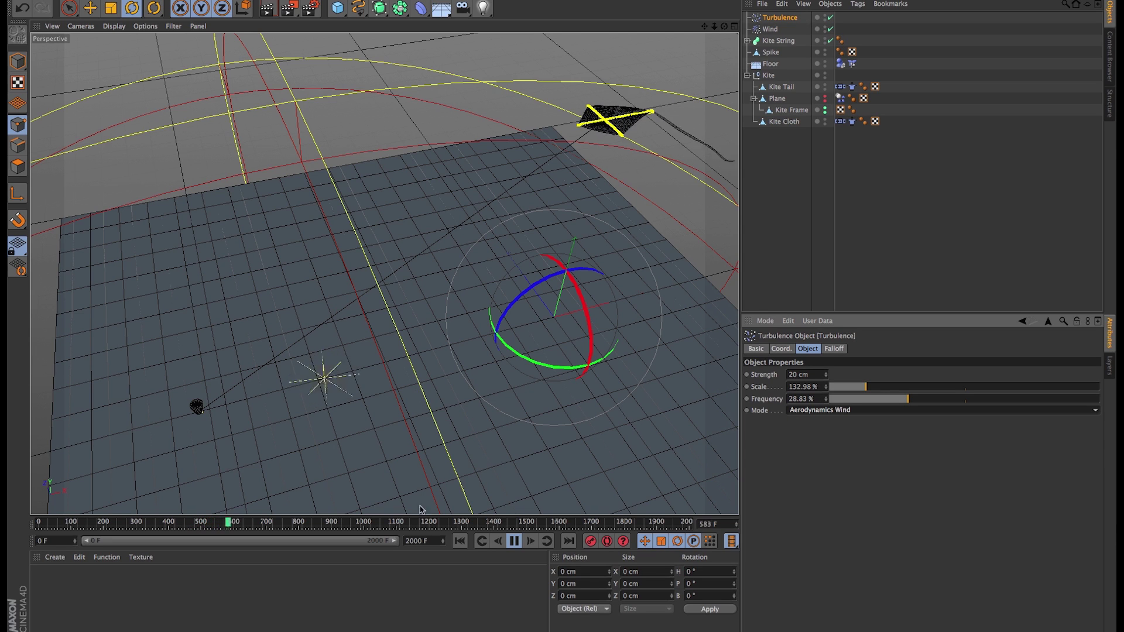
left_click(460, 541)
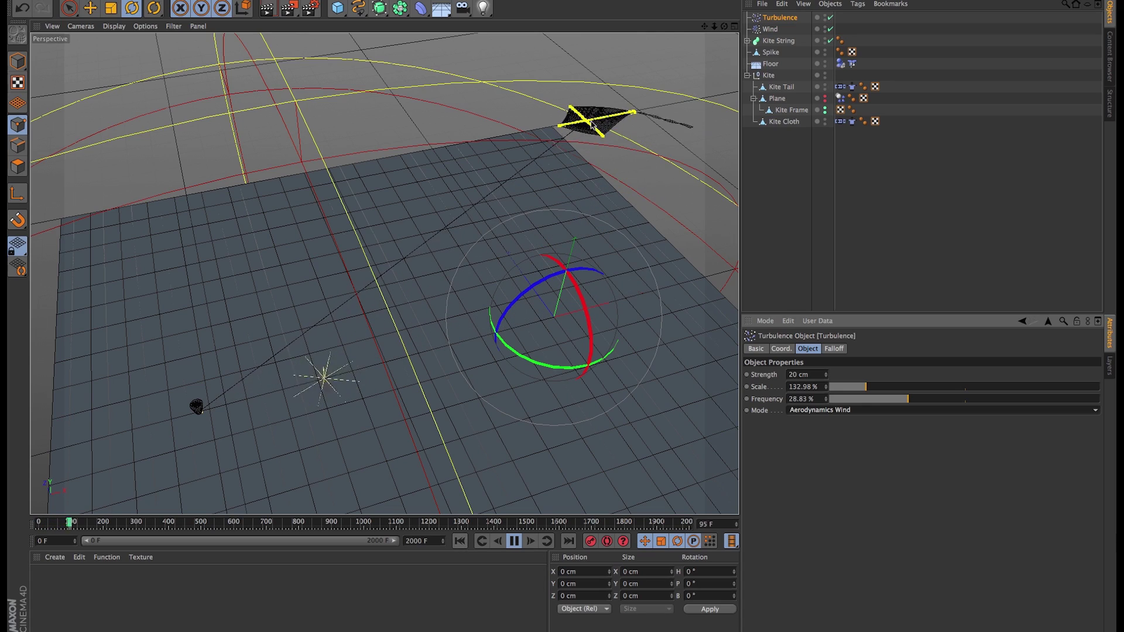
left_click_drag(593, 141, 644, 138, "alt")
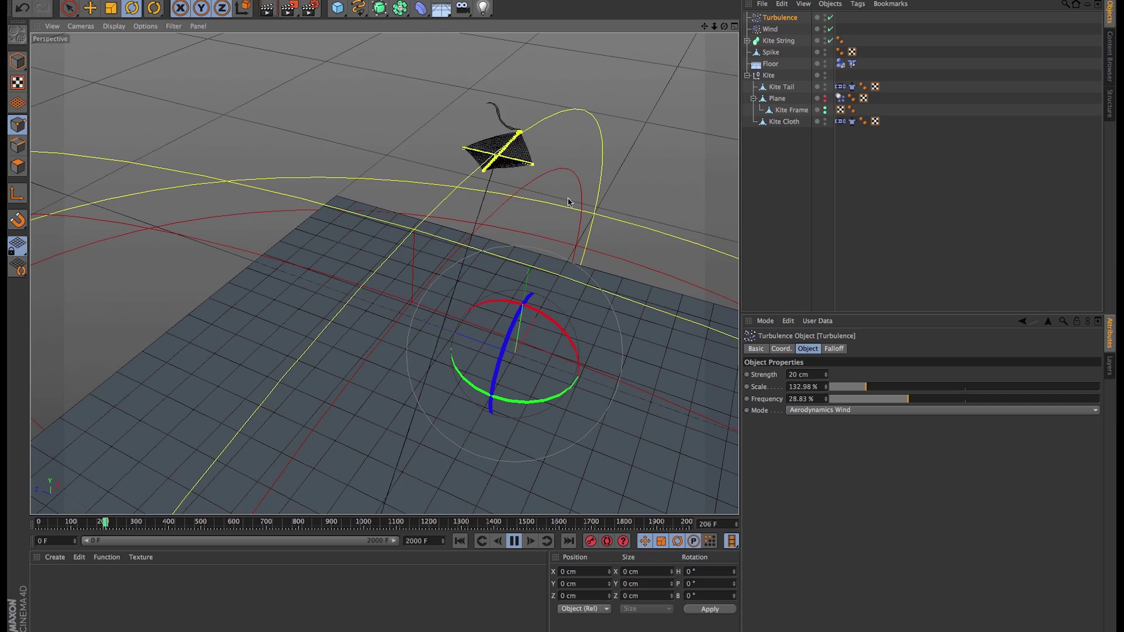
left_click_drag(514, 394, 494, 378, "alt")
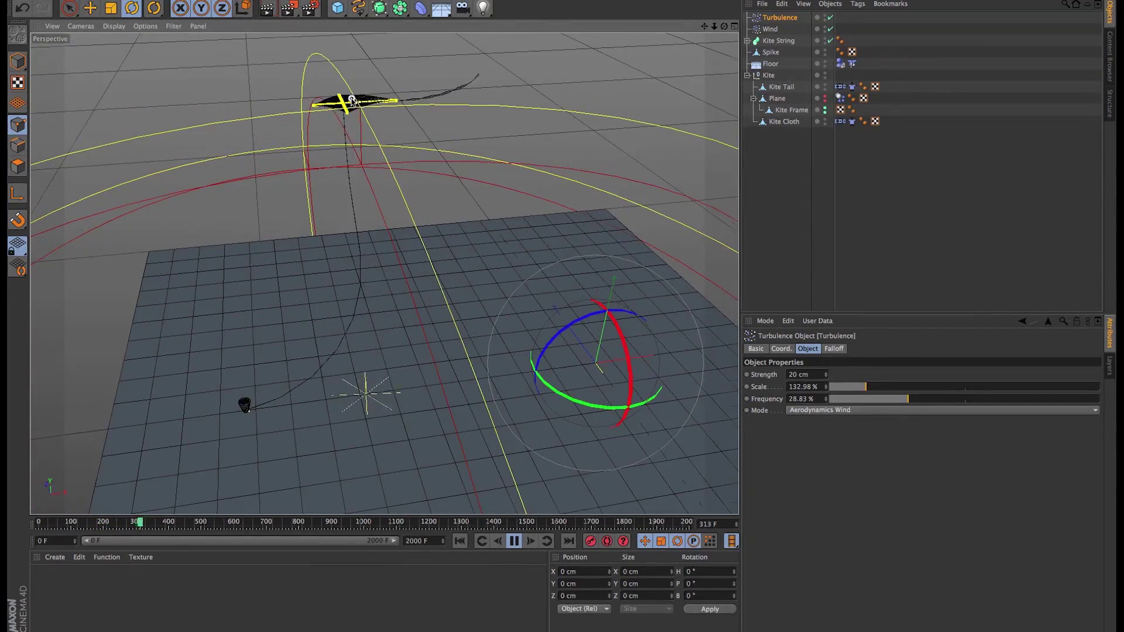
left_click_drag(351, 101, 328, 117, "alt")
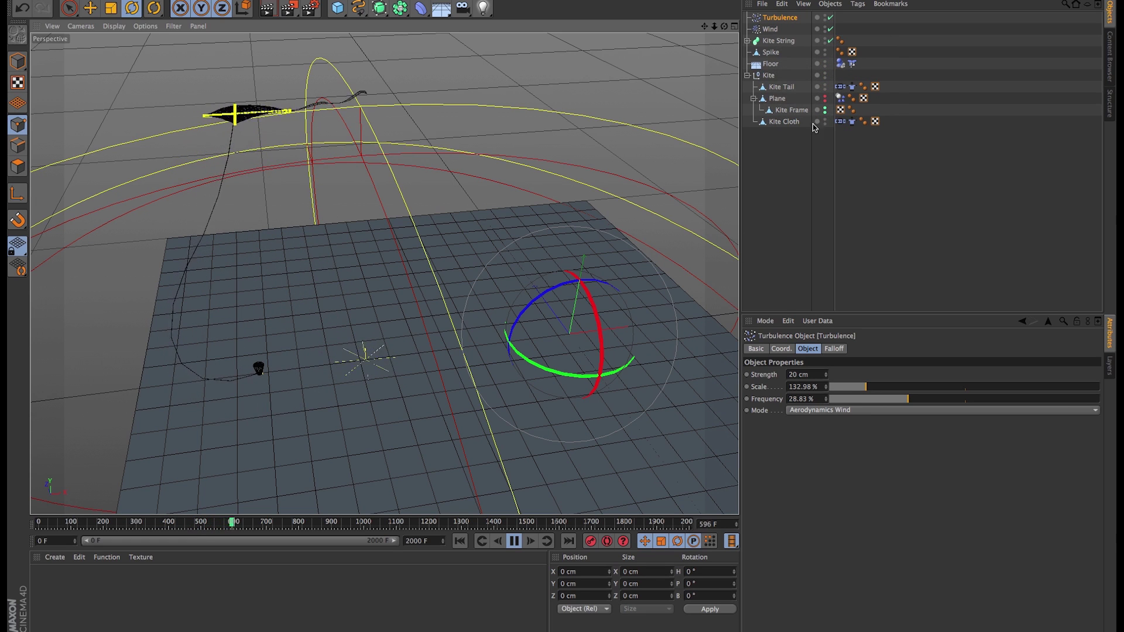
Set the Plane's dynamics body drag to 20% and lift to 70%.
left_click(840, 98)
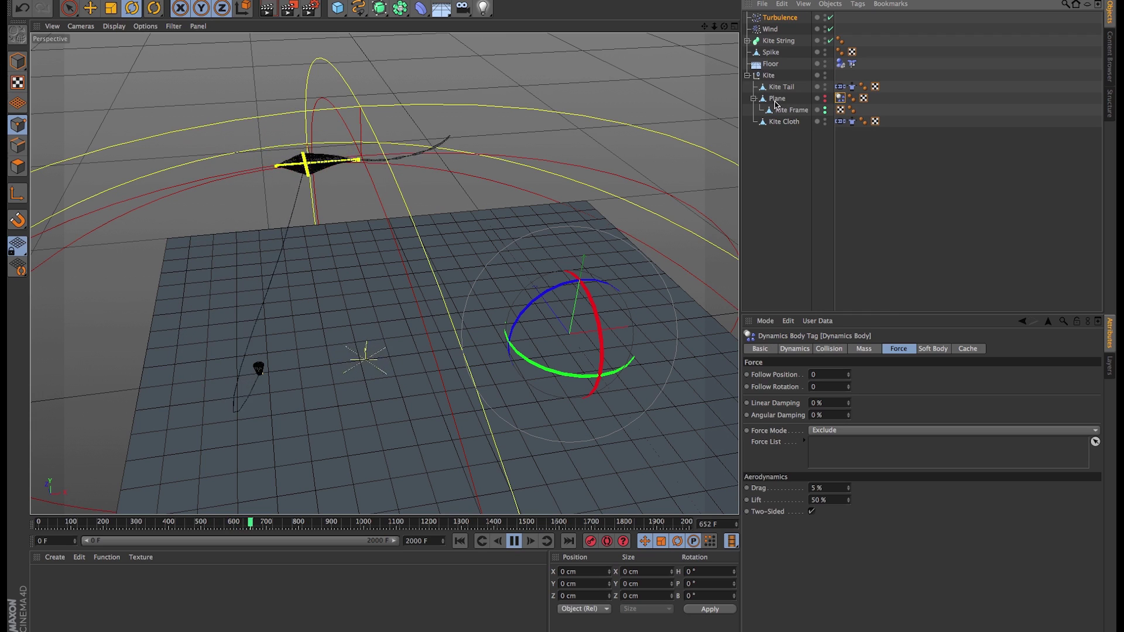
left_click(827, 486)
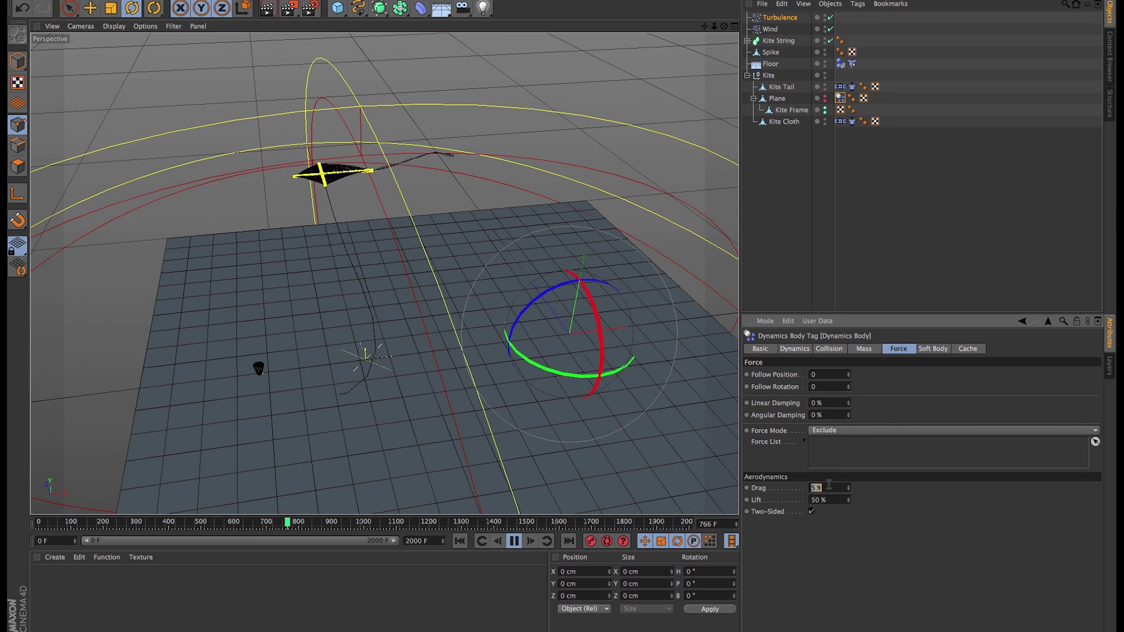
type("20")
left_click(829, 500)
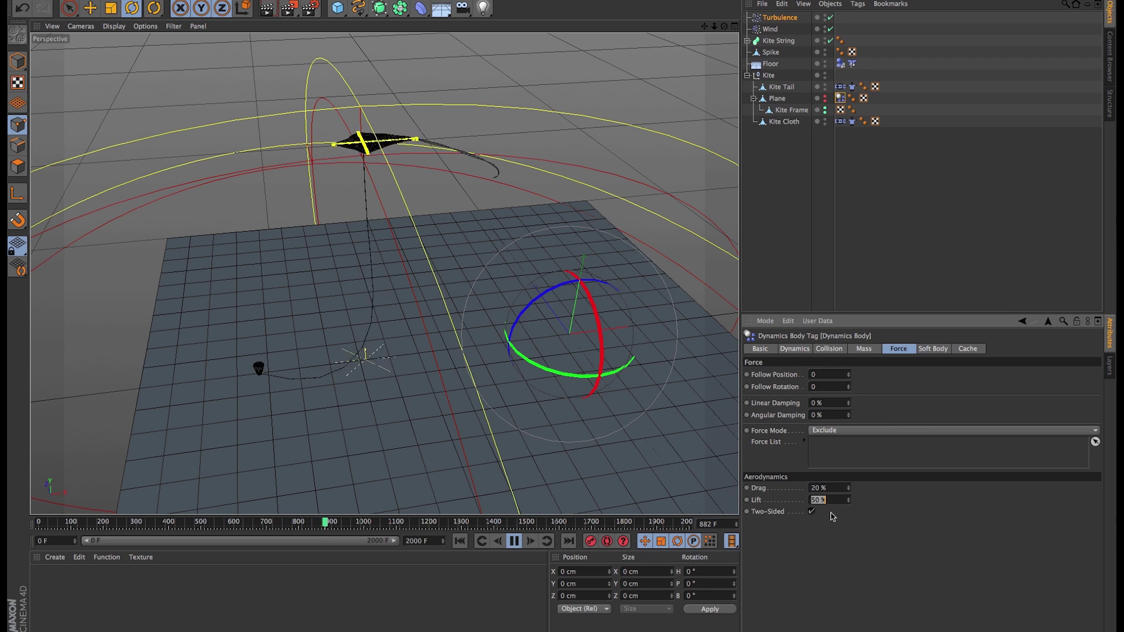
type("70")
key("Return")
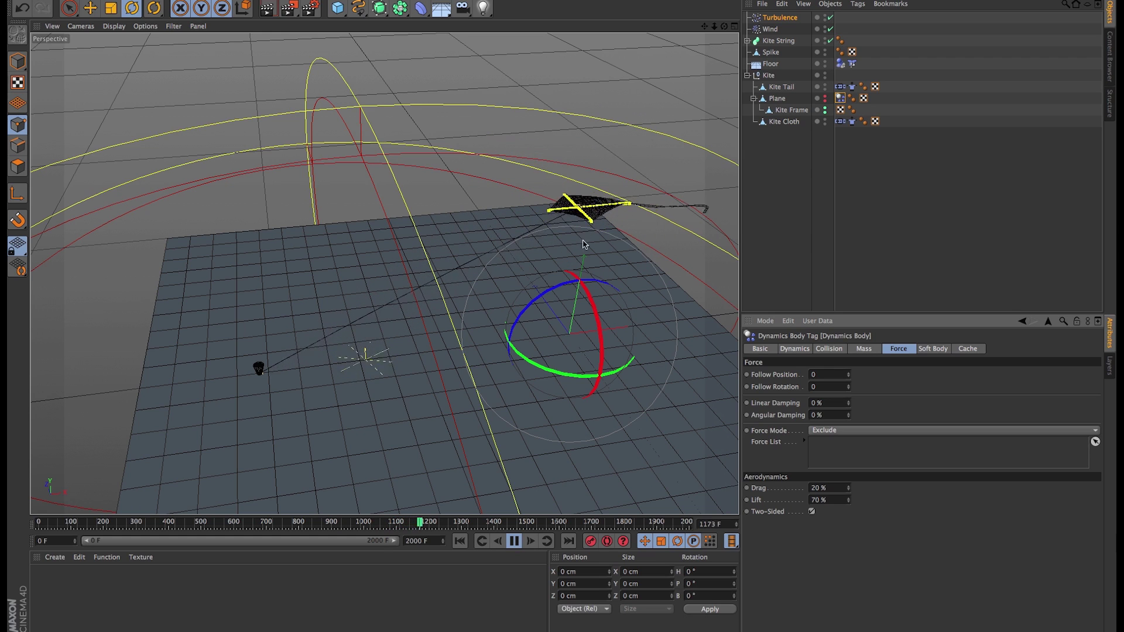
Replay the kite flight from the first frame, orbiting around the scene to watch it.
left_click(461, 542)
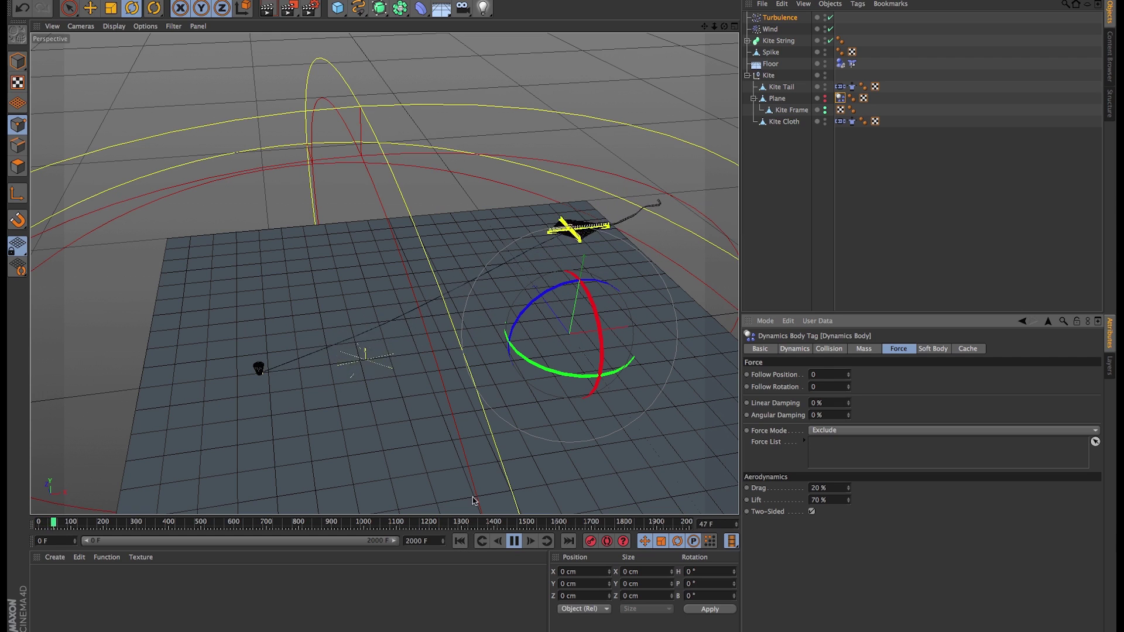
left_click_drag(559, 299, 529, 321, "alt")
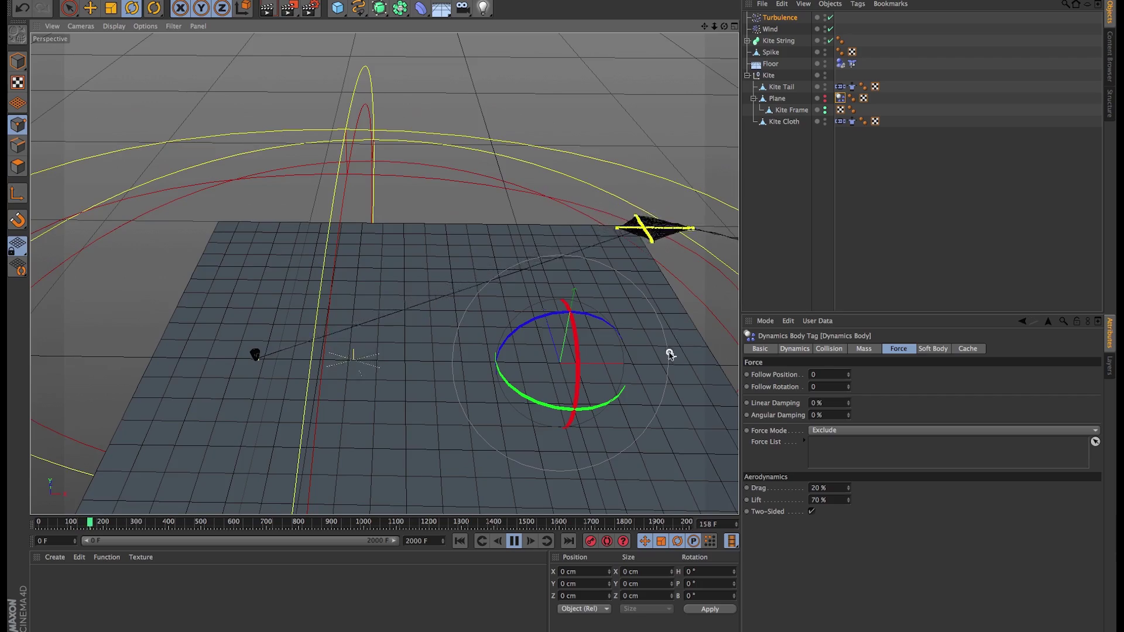
left_click_drag(670, 355, 673, 353, "alt")
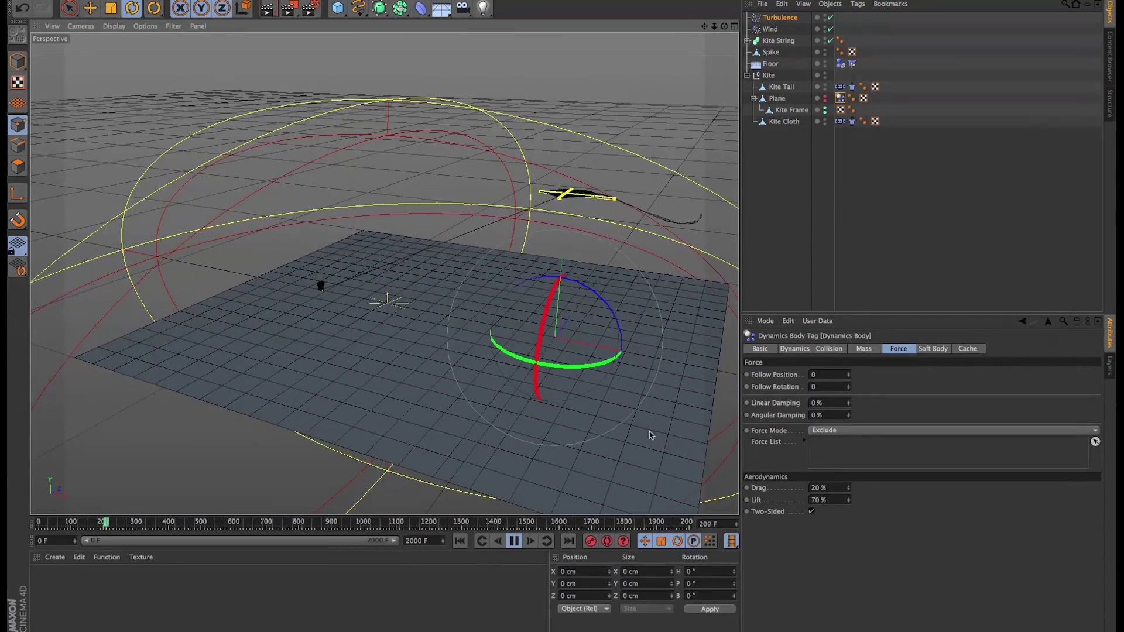
left_click_drag(650, 434, 535, 383, "alt")
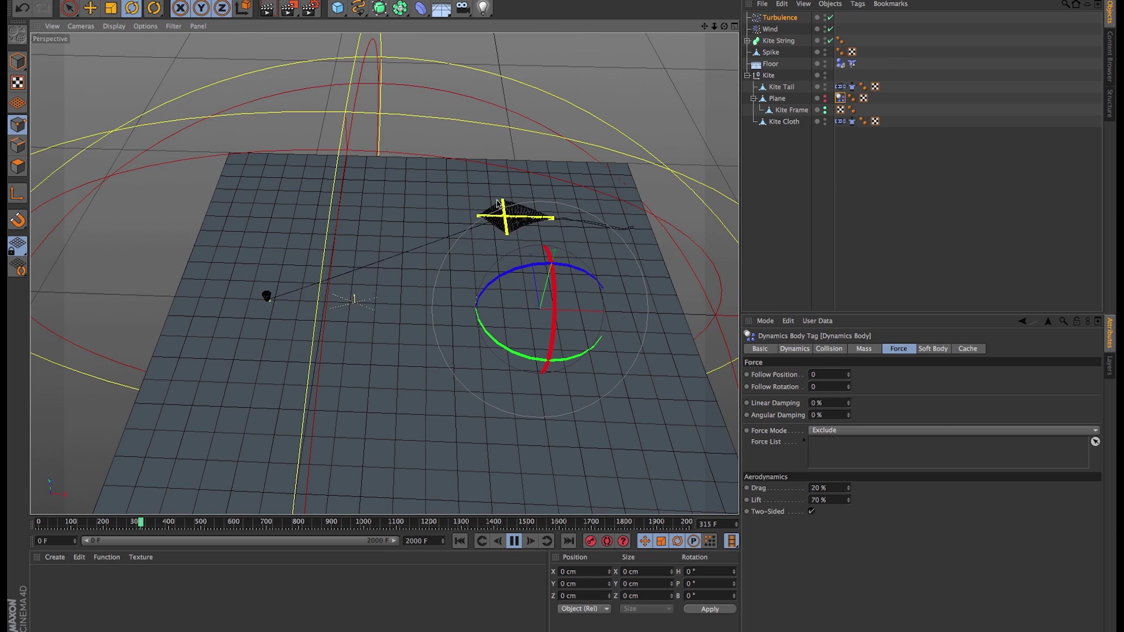
Drag the Turbulence scale down to 52.13% and frequency up to 47.77%, then replay and watch the kite.
left_click(672, 311)
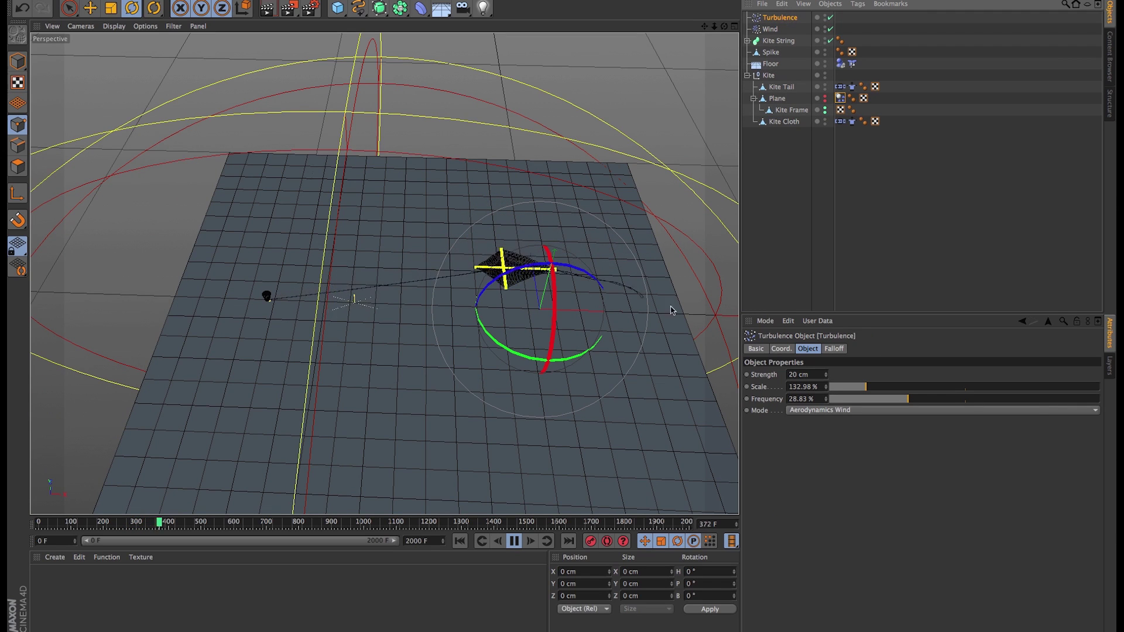
left_click_drag(865, 387, 958, 399)
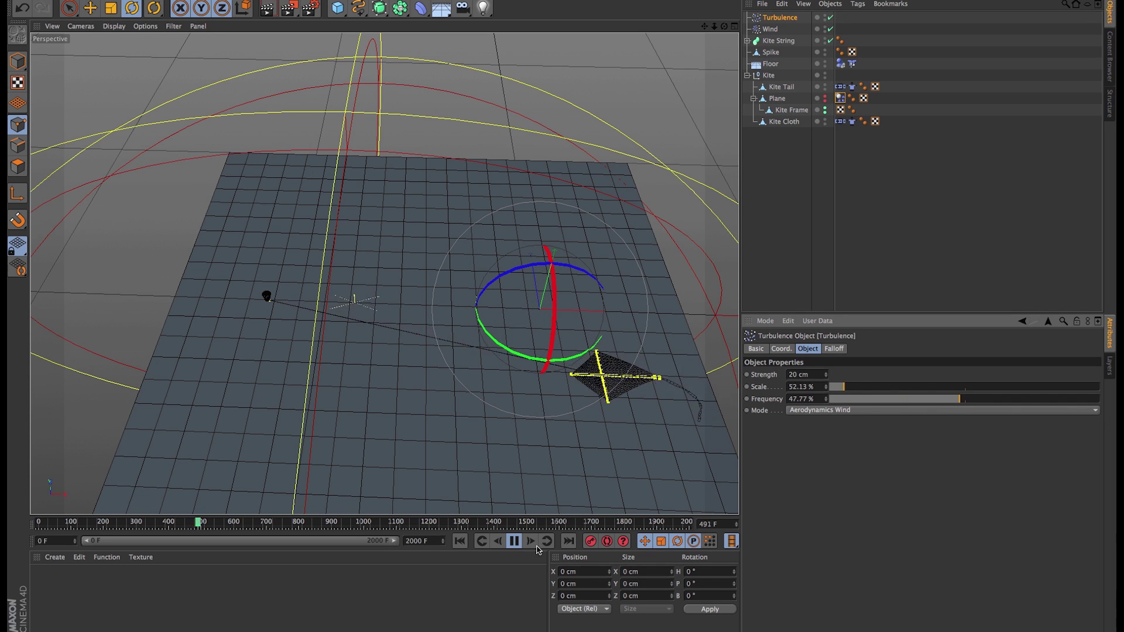
left_click(460, 541)
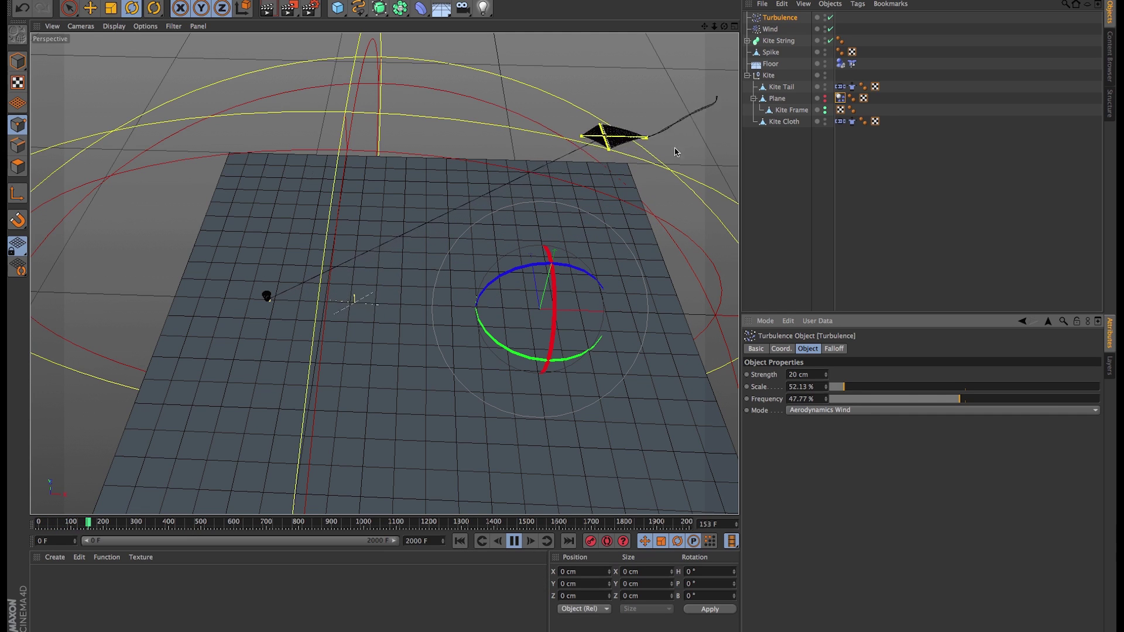
left_click_drag(692, 248, 583, 350, "alt")
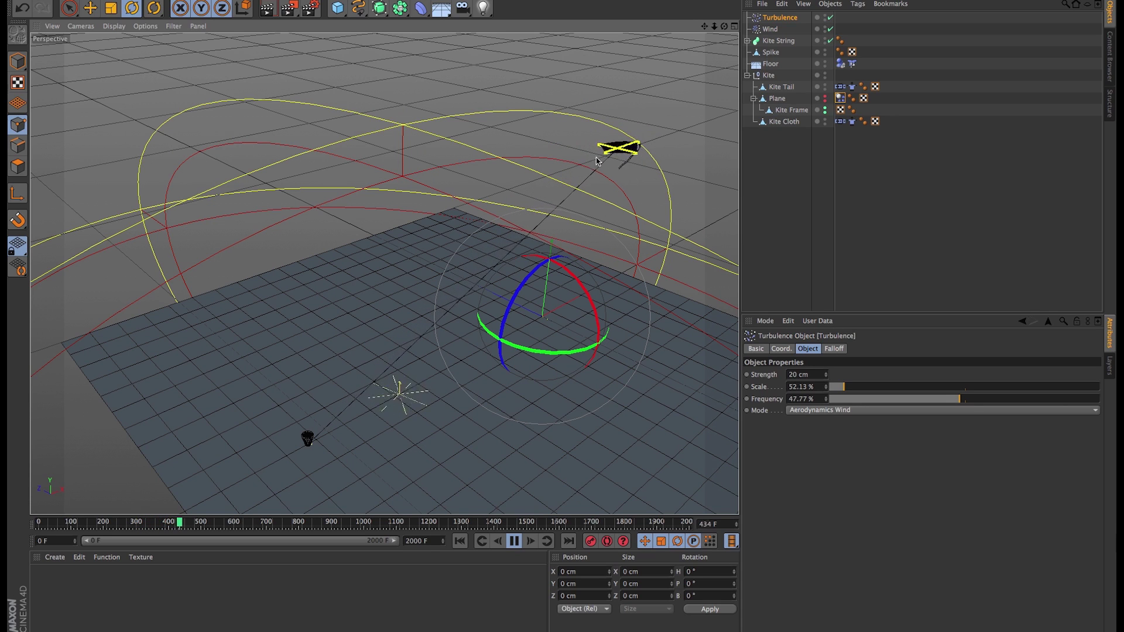
left_click_drag(620, 168, 579, 176, "alt")
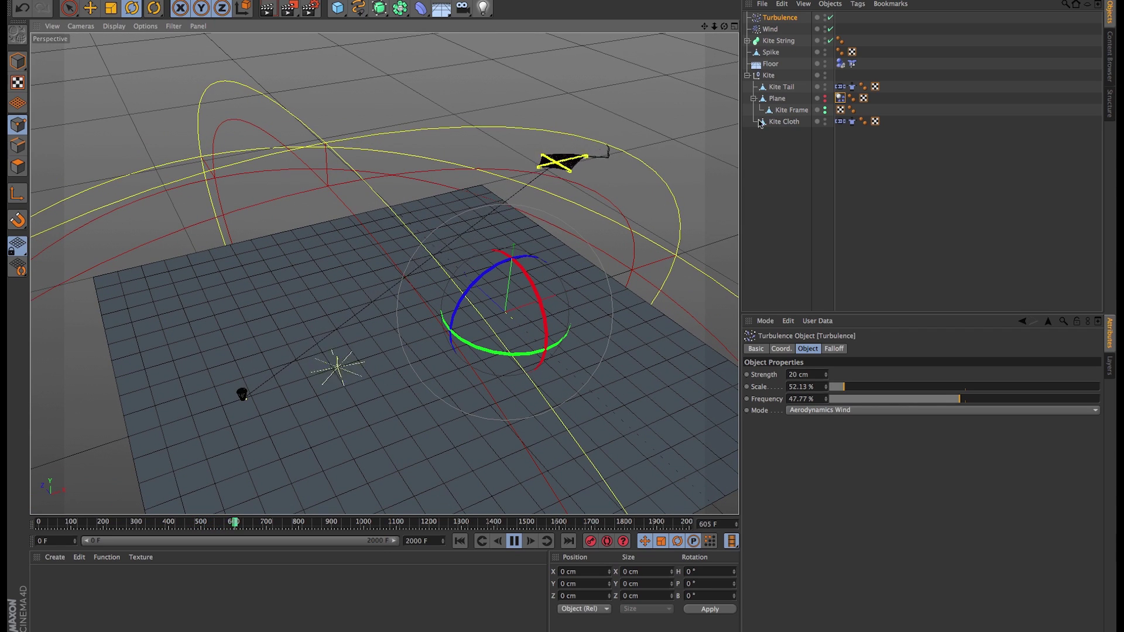
Add an XPresso tag to the Kite group null through CINEMA 4D Tags.
left_click(789, 112)
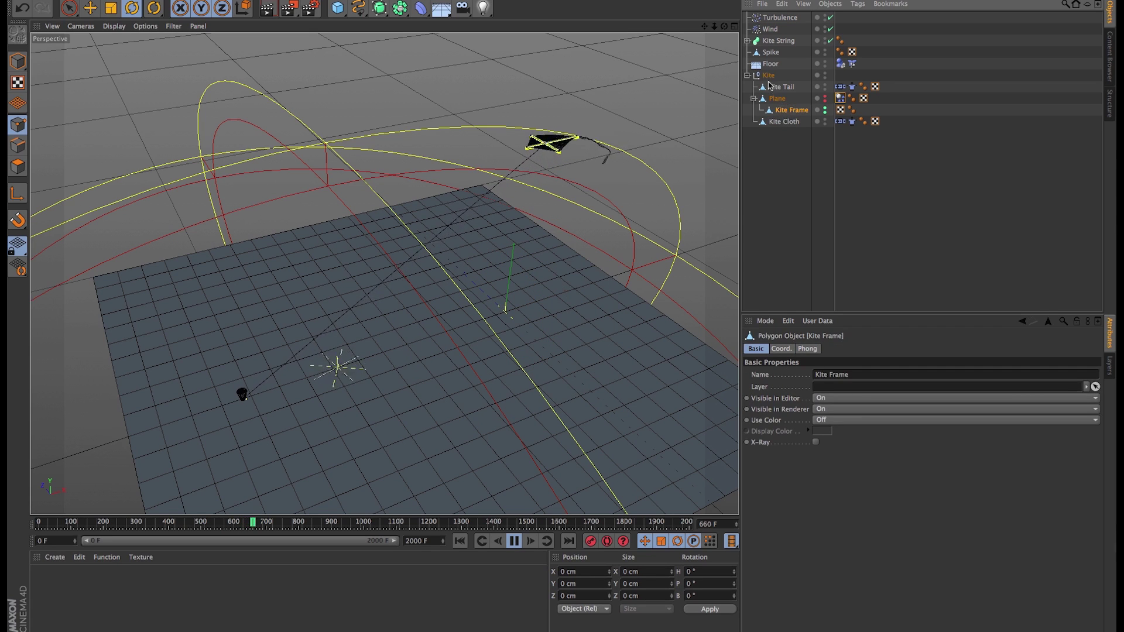
left_click(768, 76)
right_click(769, 78)
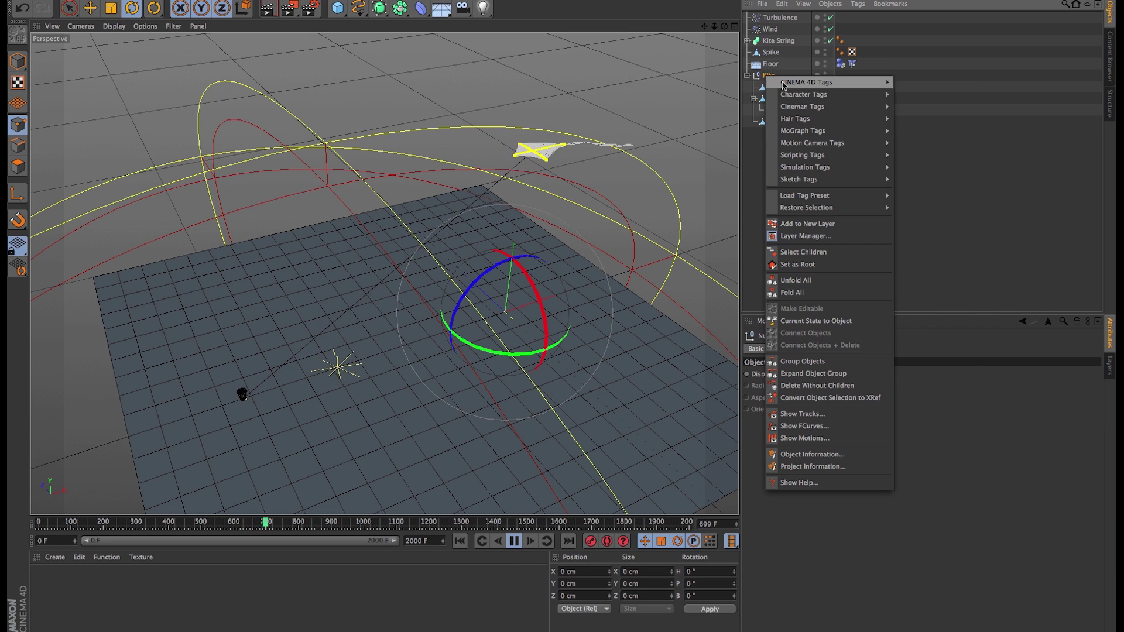
mouse_move(784, 85)
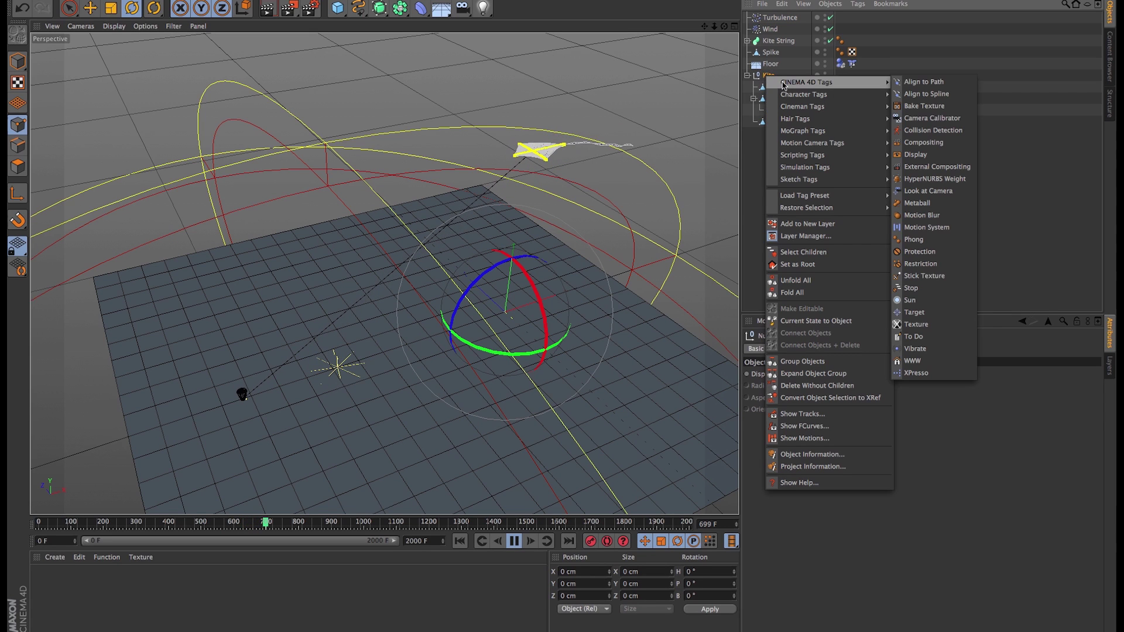
left_click(916, 373)
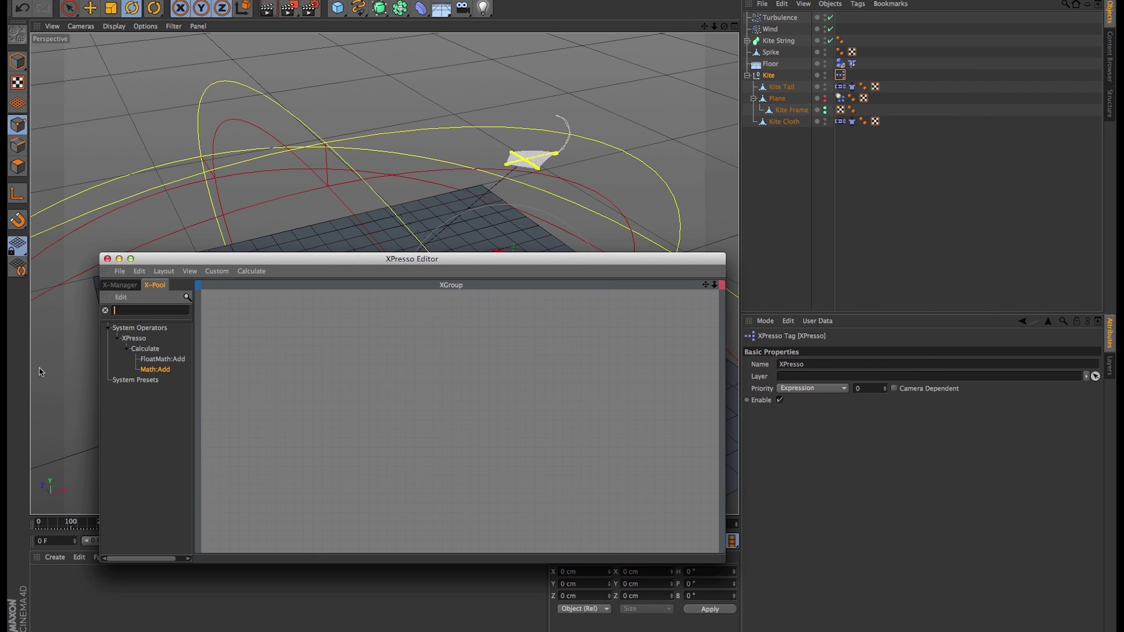
Dock the XPresso Editor below the viewport, resize both panes and focus the X-Pool search field.
left_click_drag(106, 271, 63, 514)
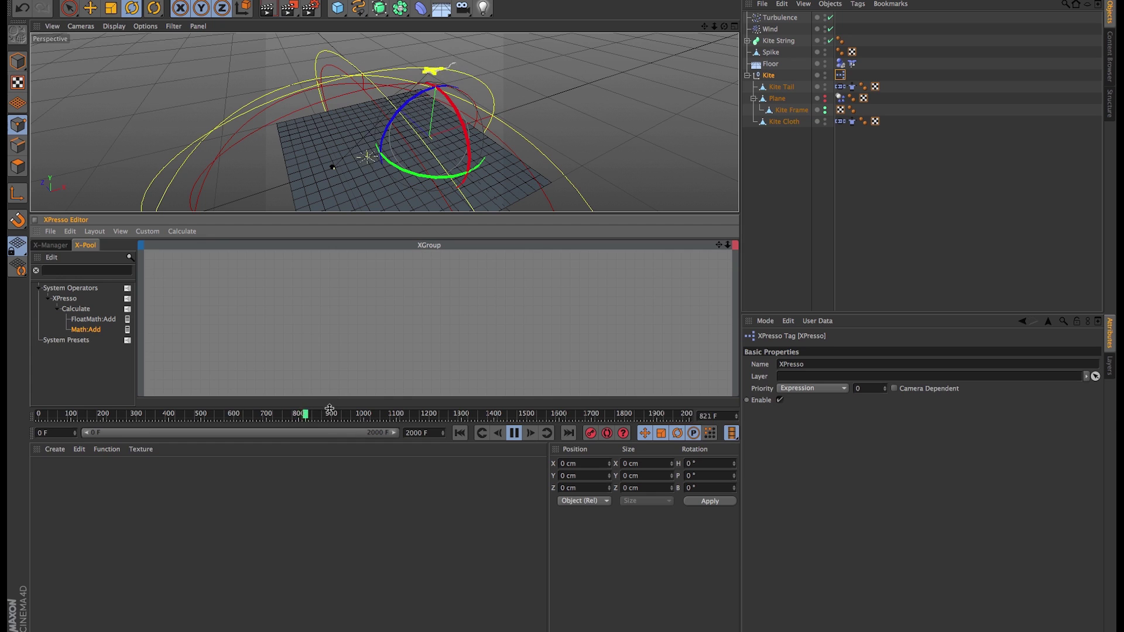
left_click_drag(331, 408, 377, 569)
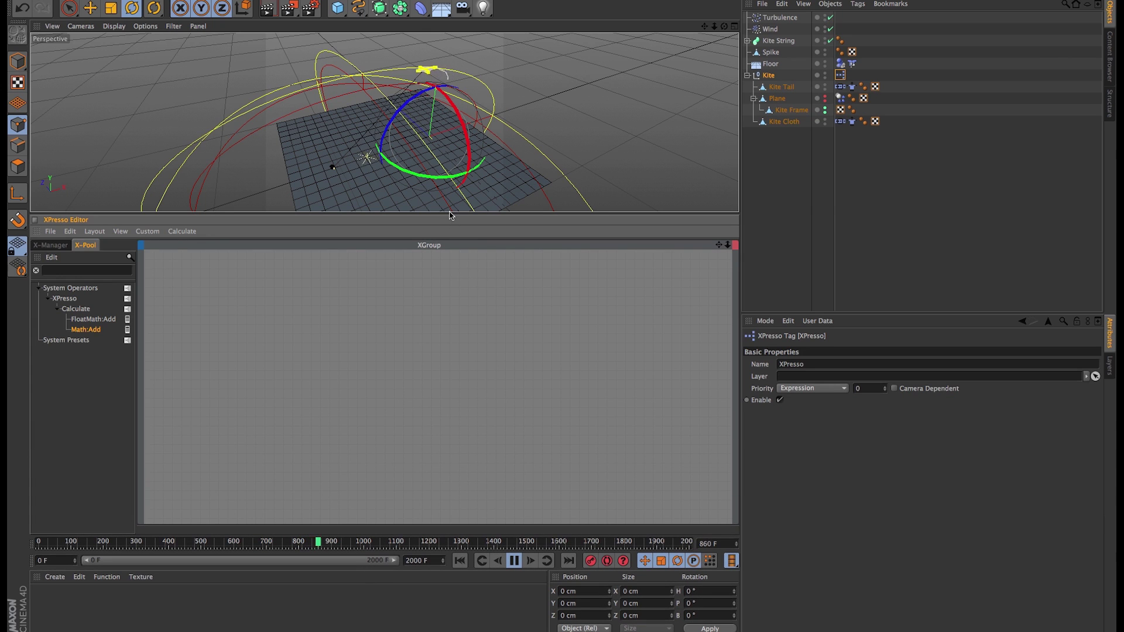
left_click_drag(449, 213, 472, 326)
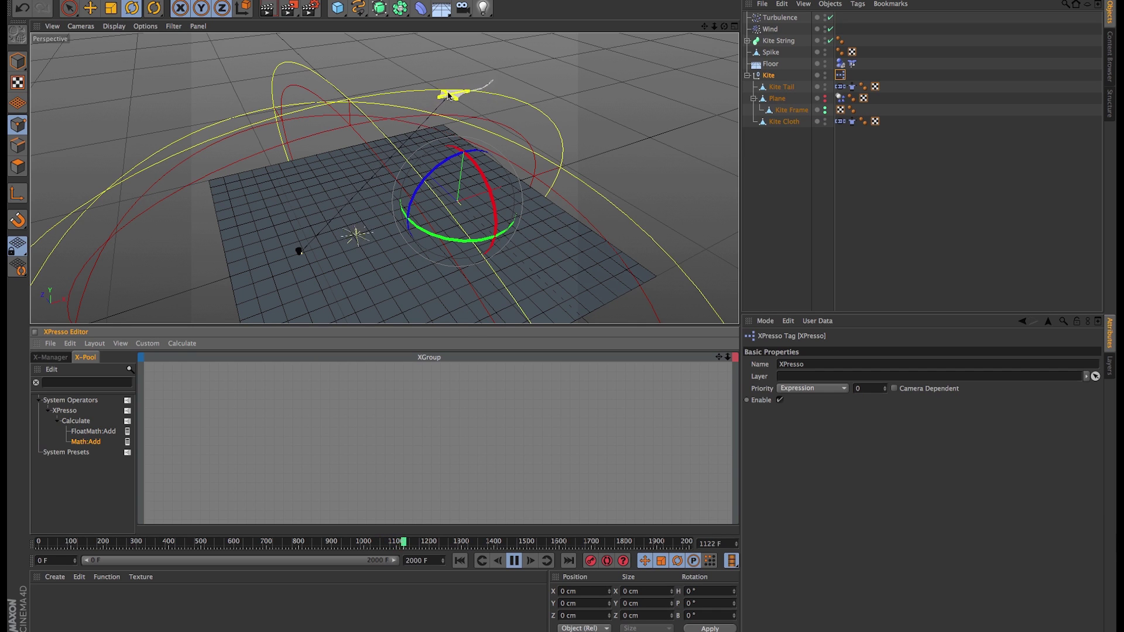
scroll(384, 233, "up", 2)
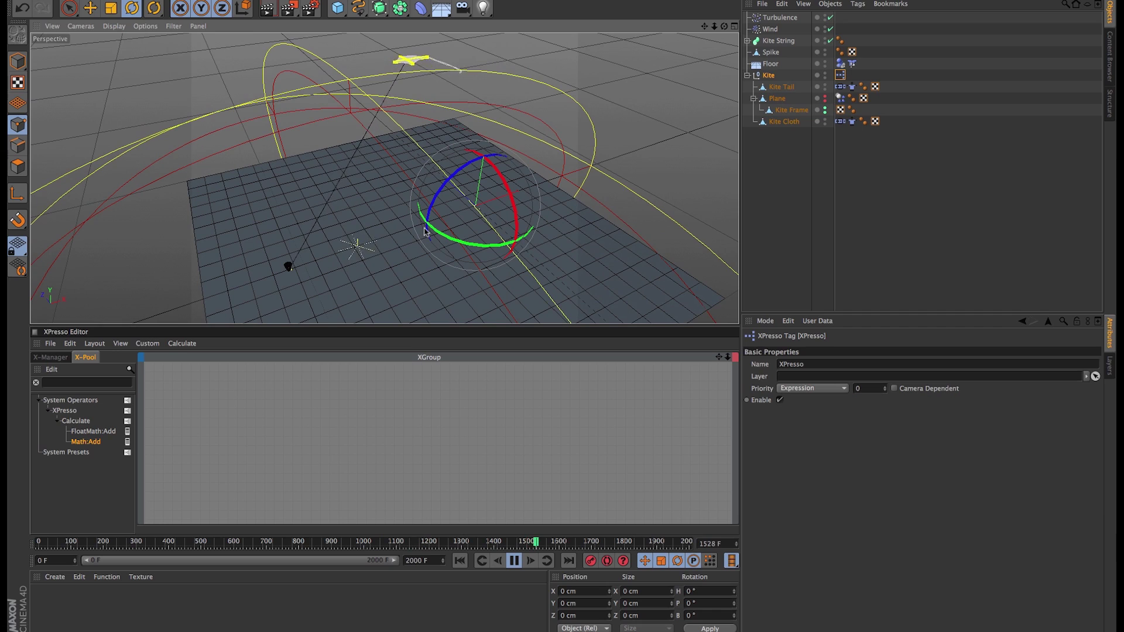
left_click(95, 381)
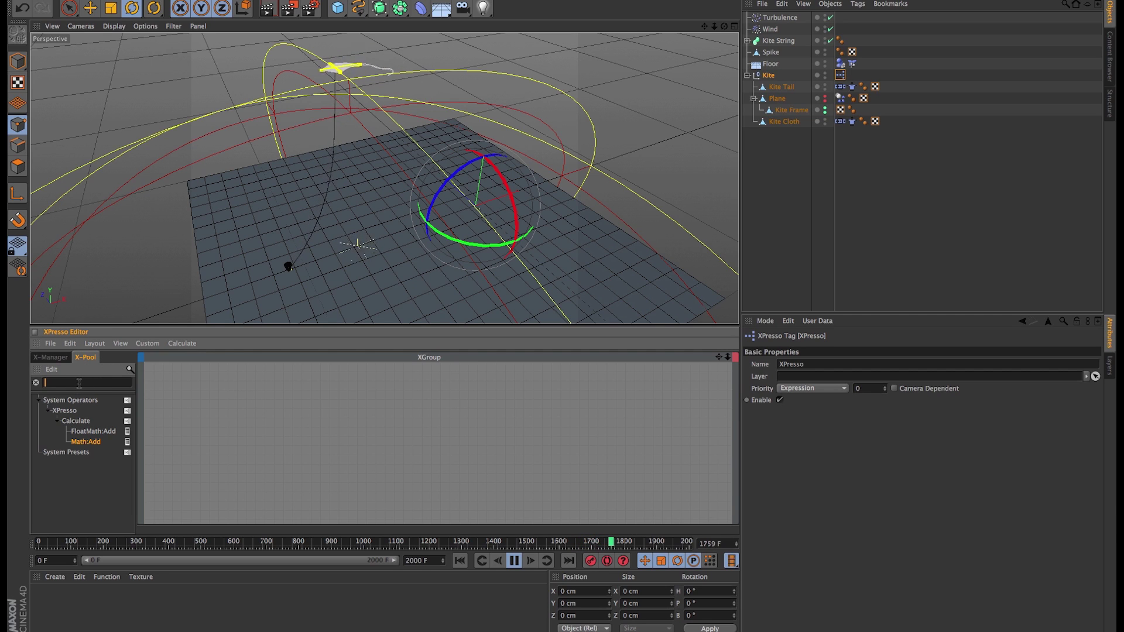
Search the X-Pool for 'no' and 'resu' to place Noise and Result nodes in the XGroup.
type("noise")
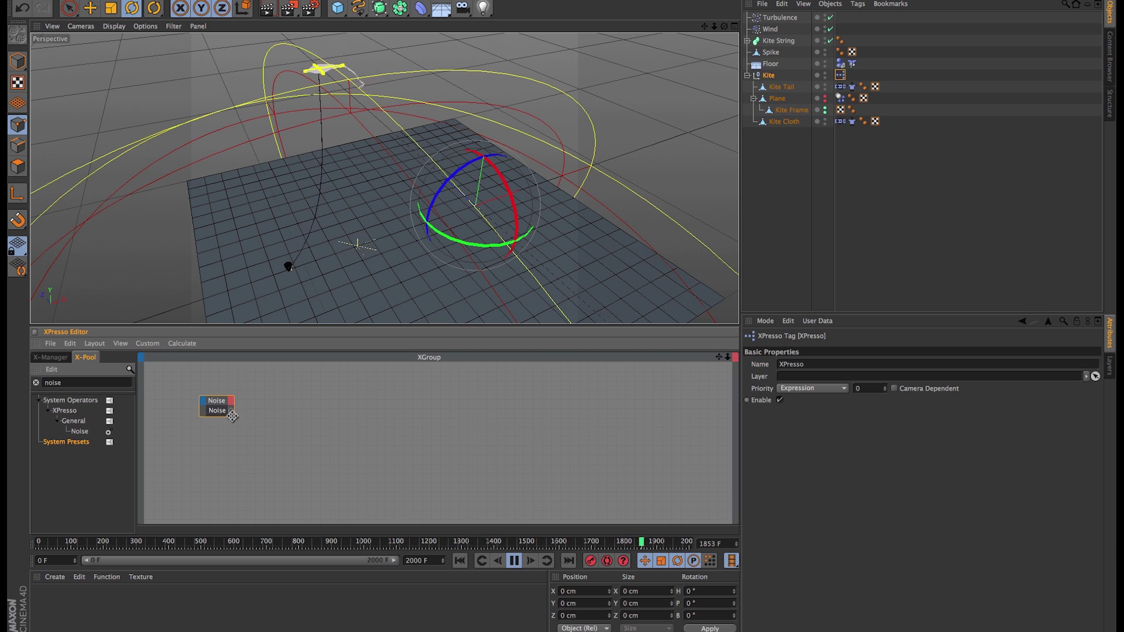
left_click_drag(232, 416, 236, 400)
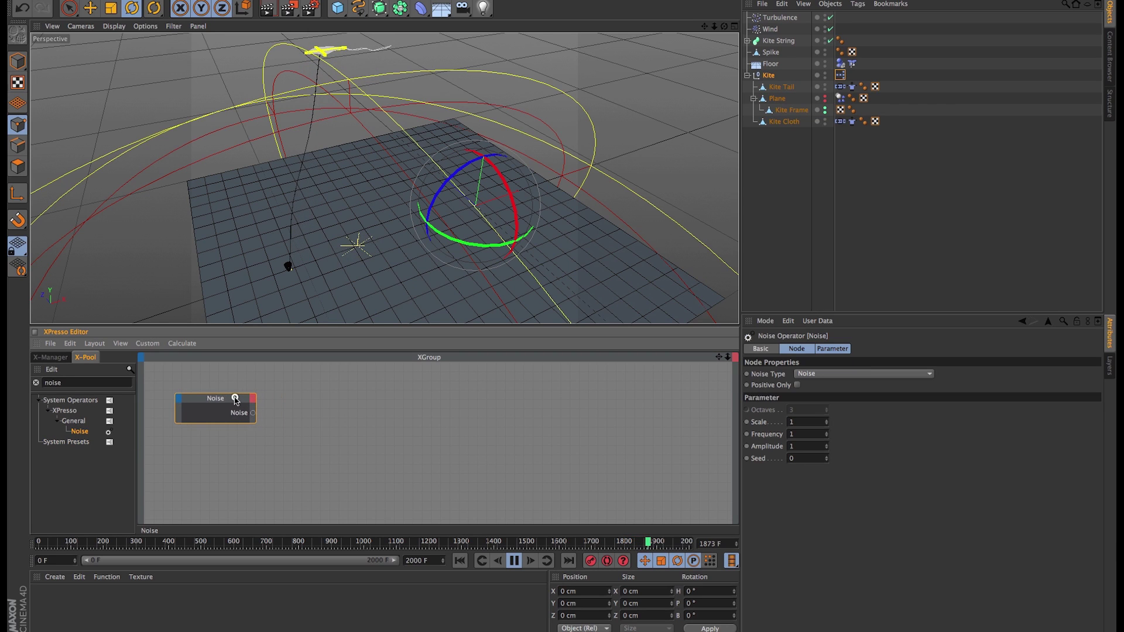
left_click(81, 381)
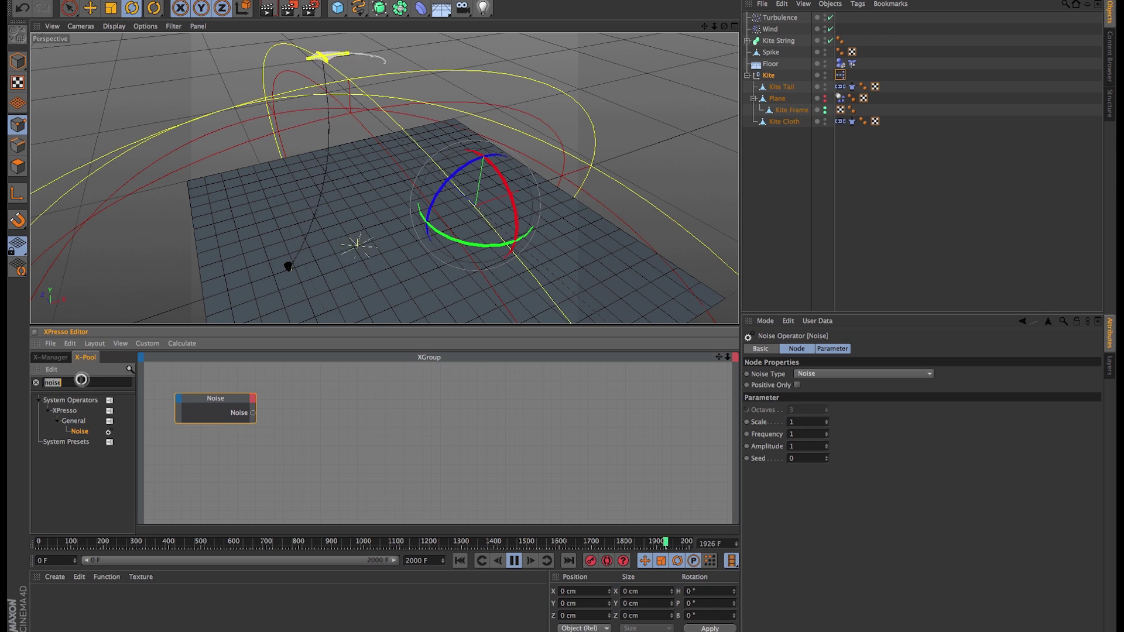
type("result")
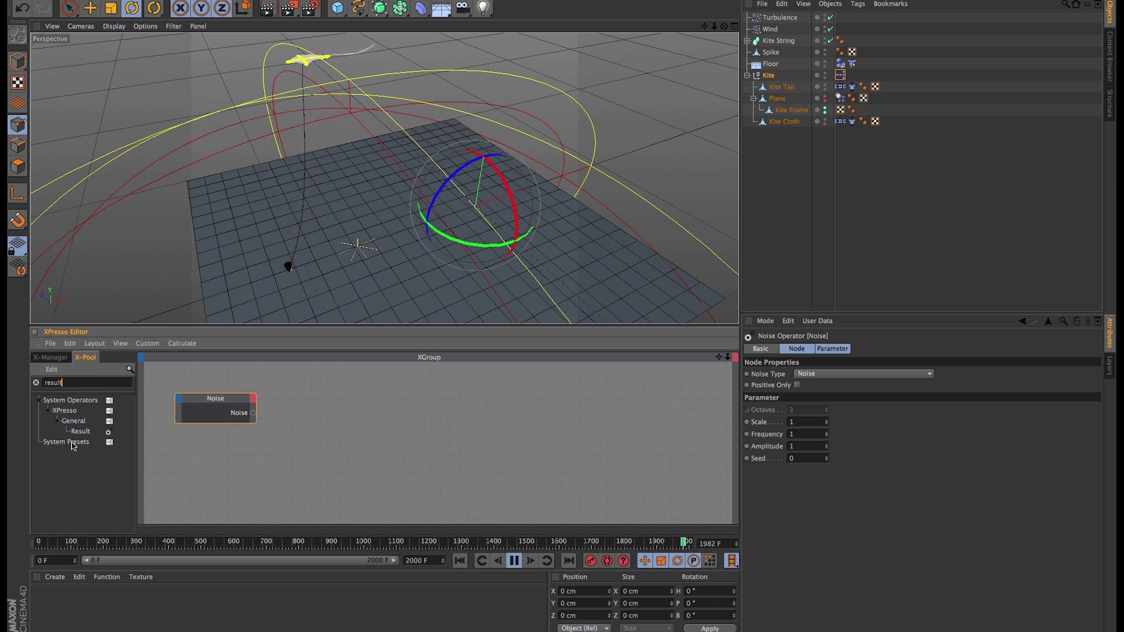
mouse_move(373, 384)
left_mouse_down()
mouse_move(331, 382)
mouse_move(374, 395)
left_mouse_up()
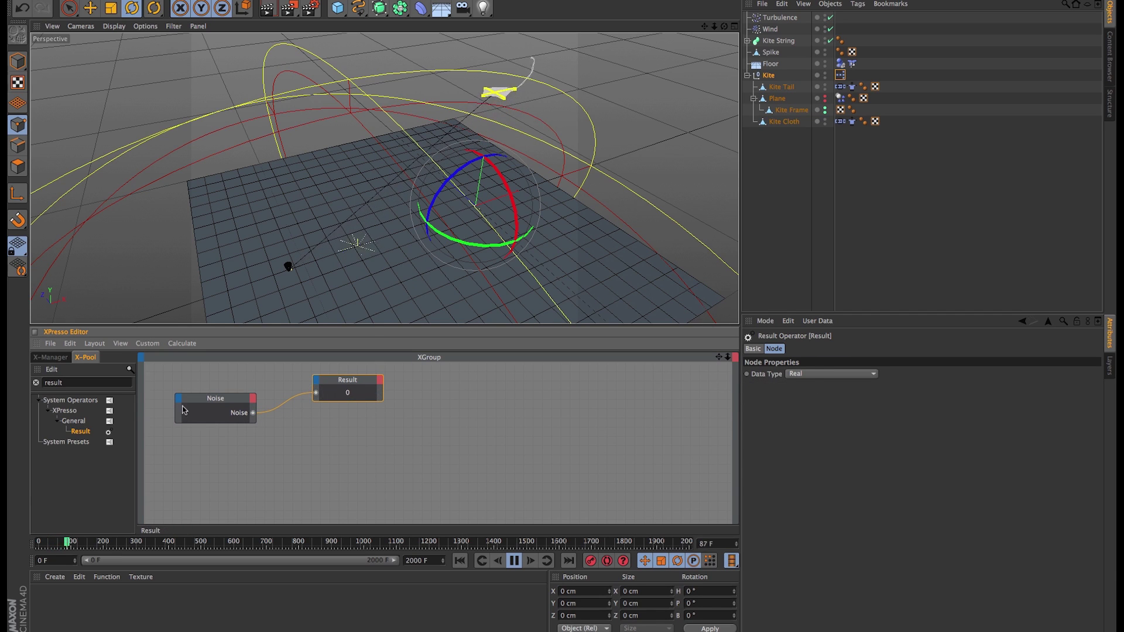
left_click(226, 401)
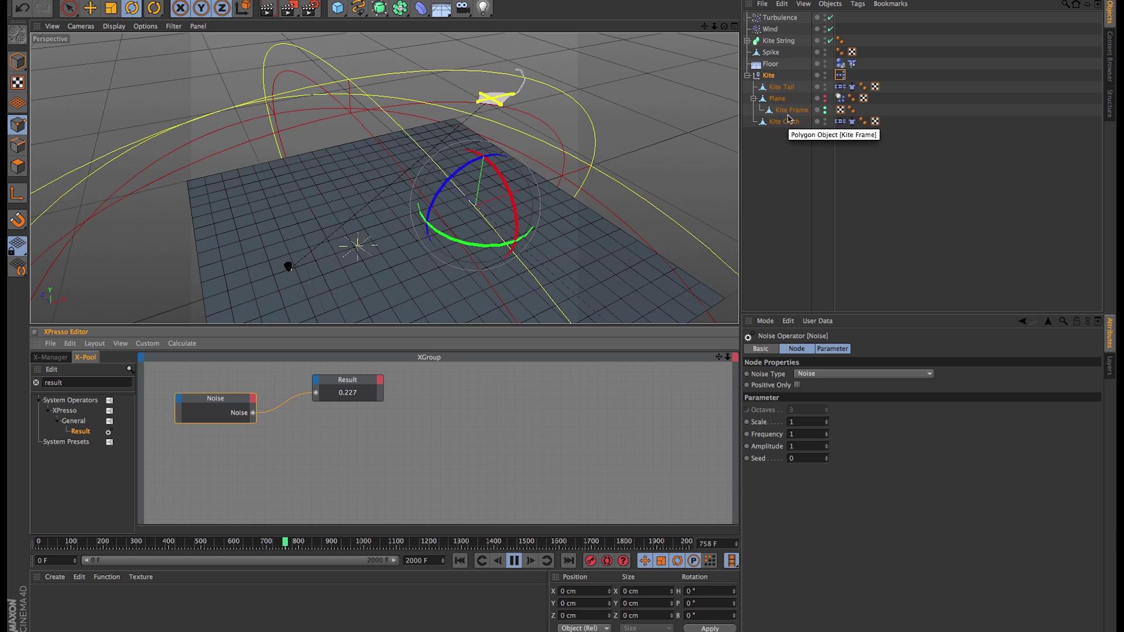
Add the Kite Frame node to the graph with Rotation . H and Rotation . P inputs.
left_click(788, 111)
left_click_drag(441, 432, 436, 413)
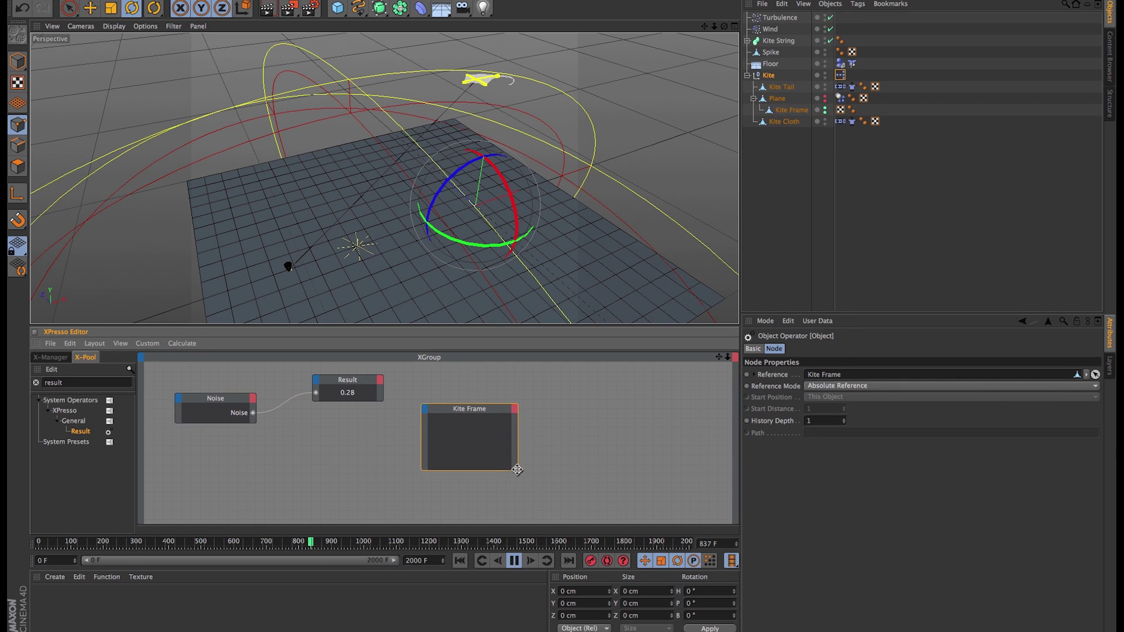
left_click(425, 409)
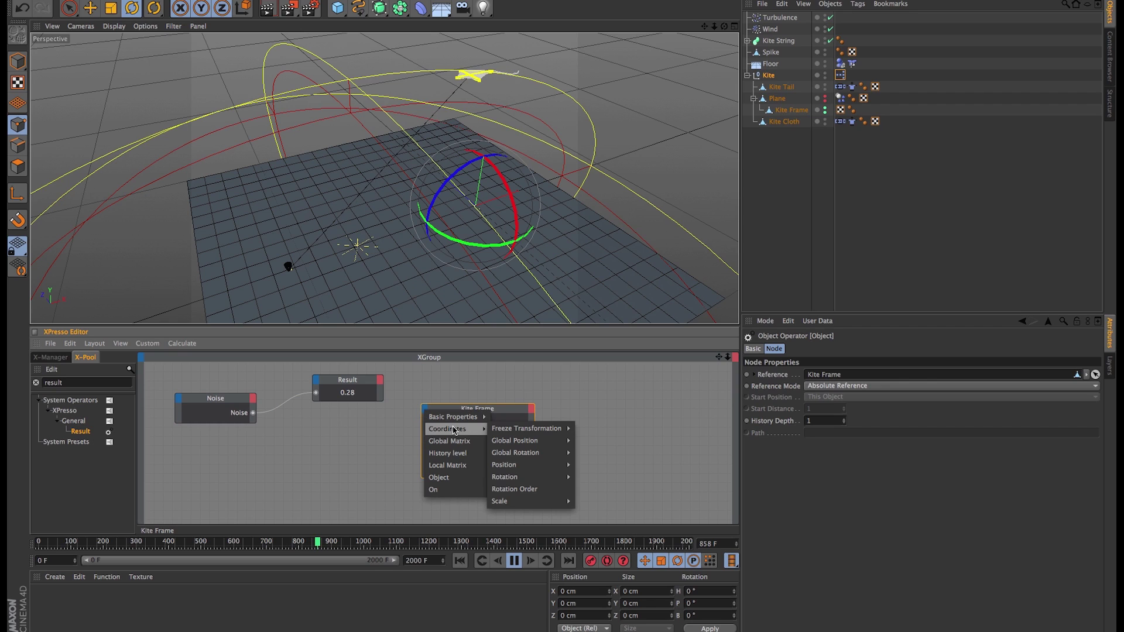
left_click(600, 487)
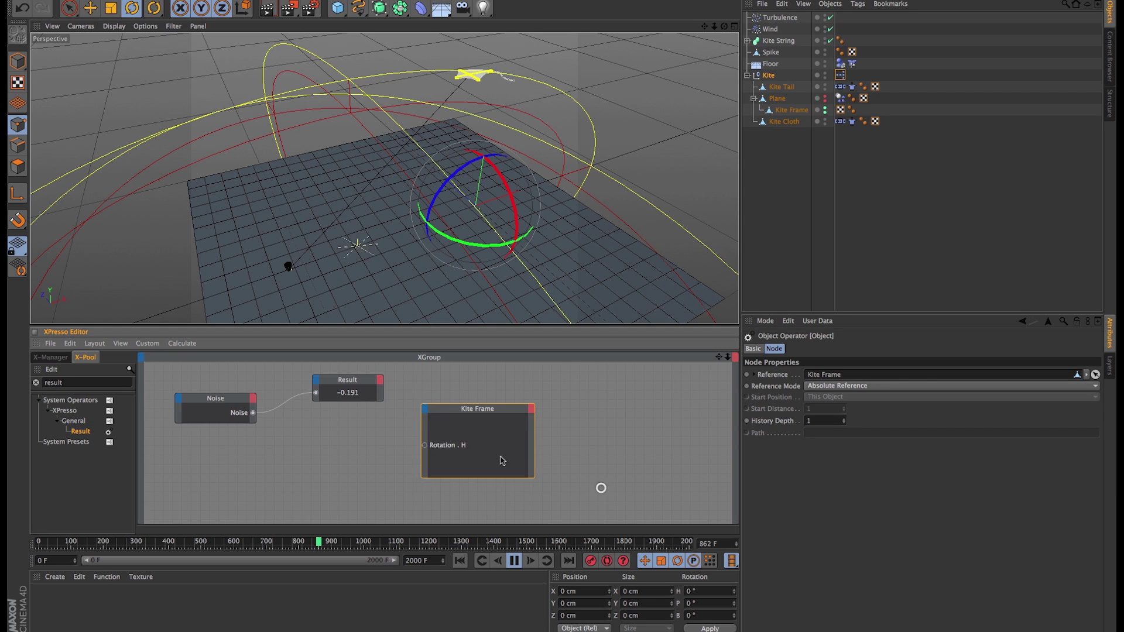
left_click(425, 408)
mouse_move(448, 428)
mouse_move(527, 475)
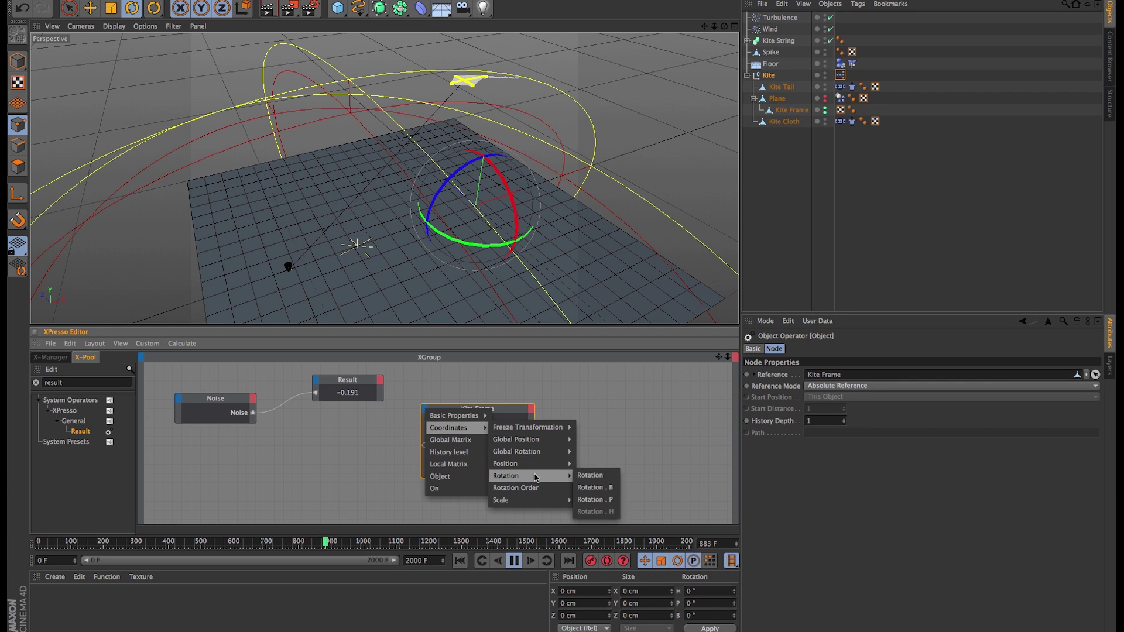
left_click(592, 488)
Add a Rotation . B input, reposition the Kite Frame node and delete the Result node.
left_click(420, 411)
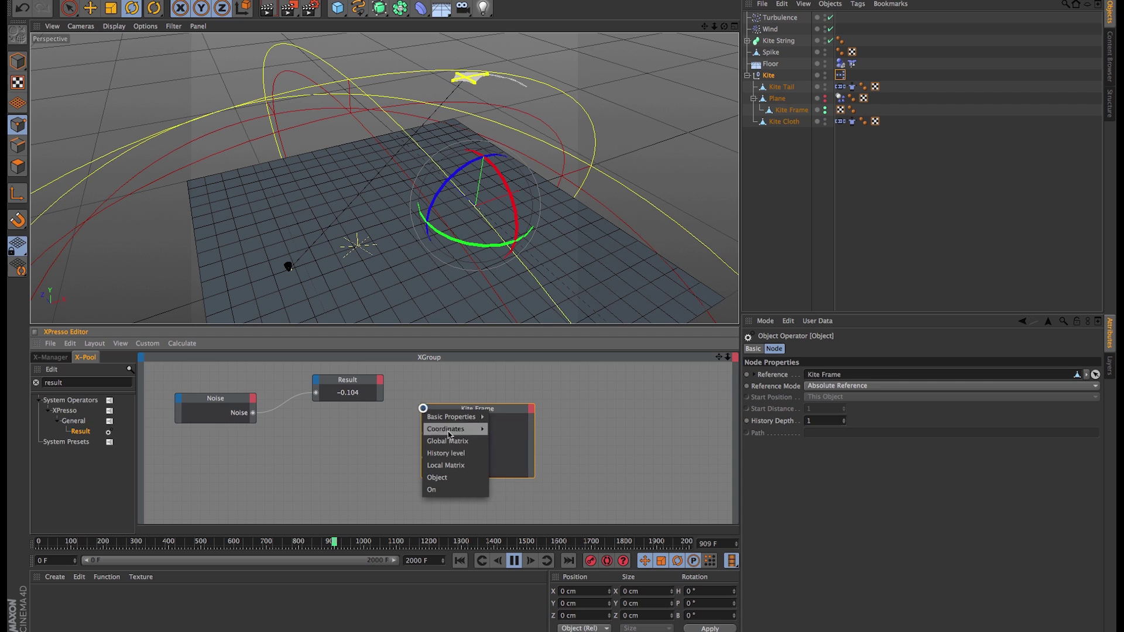
mouse_move(451, 429)
mouse_move(545, 475)
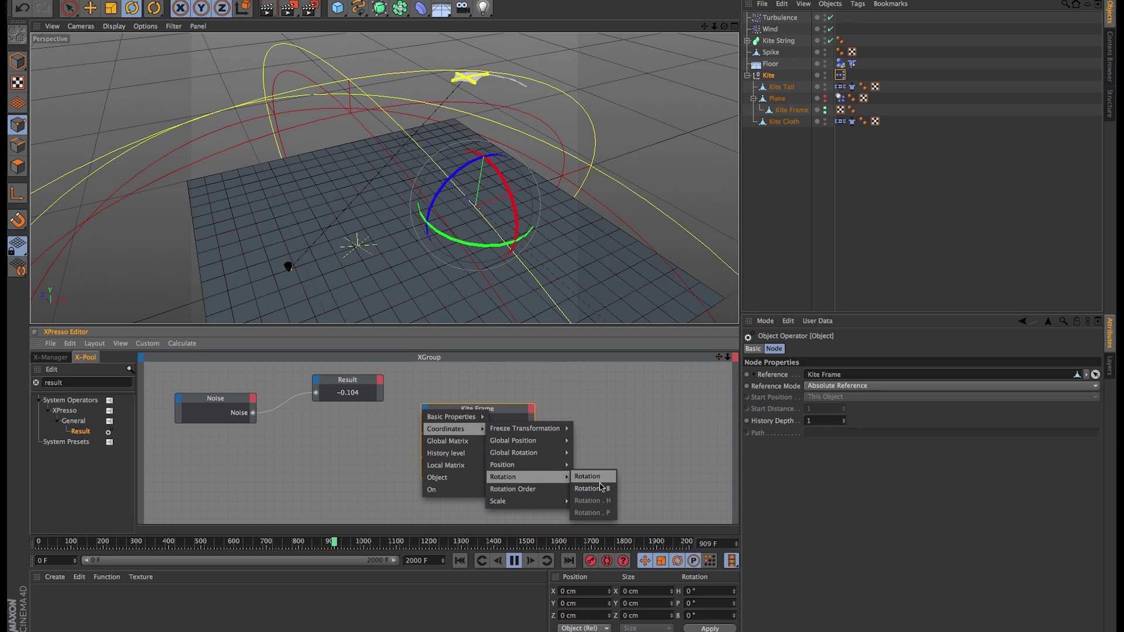
left_click(600, 487)
left_click_drag(429, 425, 435, 409)
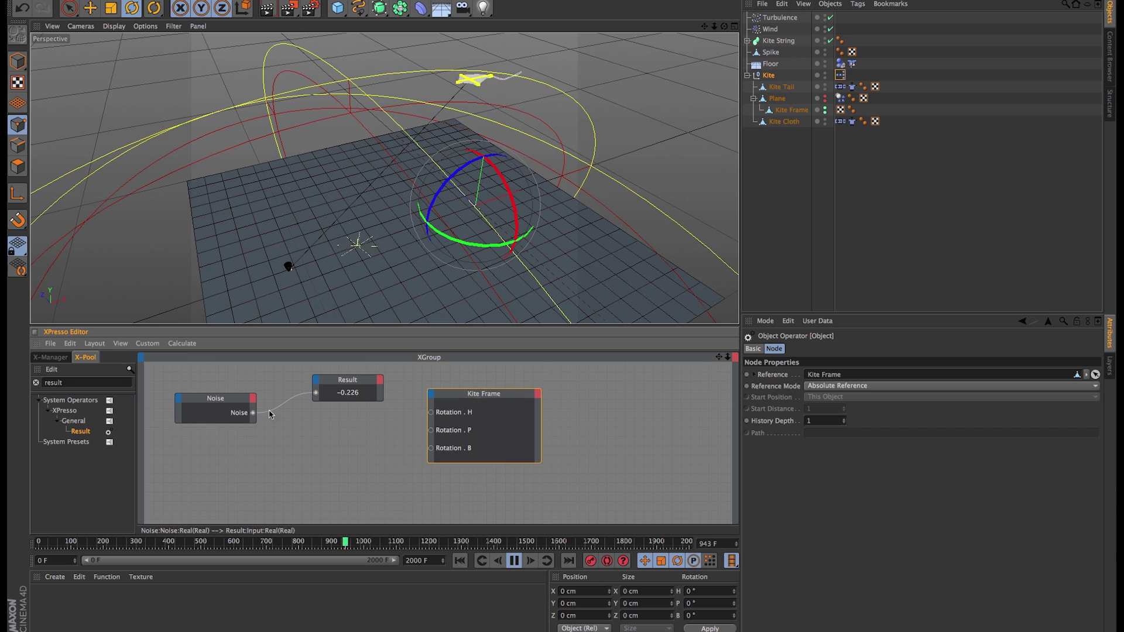
left_click(335, 390)
key("Delete")
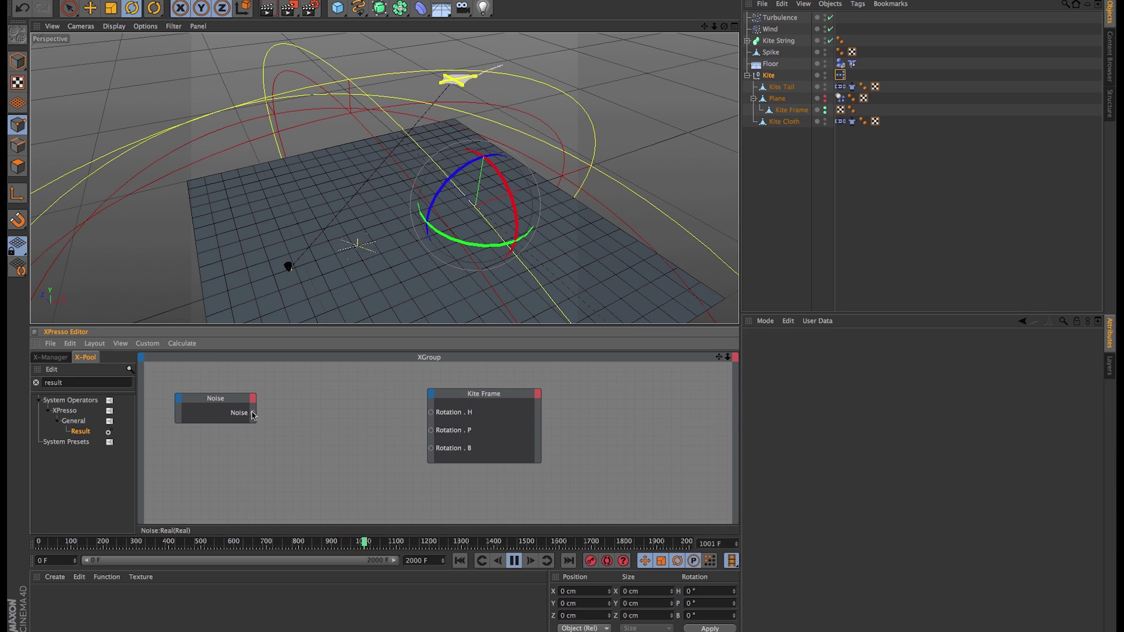
Wire Noise to the Kite Frame's Rotation . P, set amplitude 0.5, and search the X-Pool for 'math'.
left_click_drag(443, 461, 433, 433)
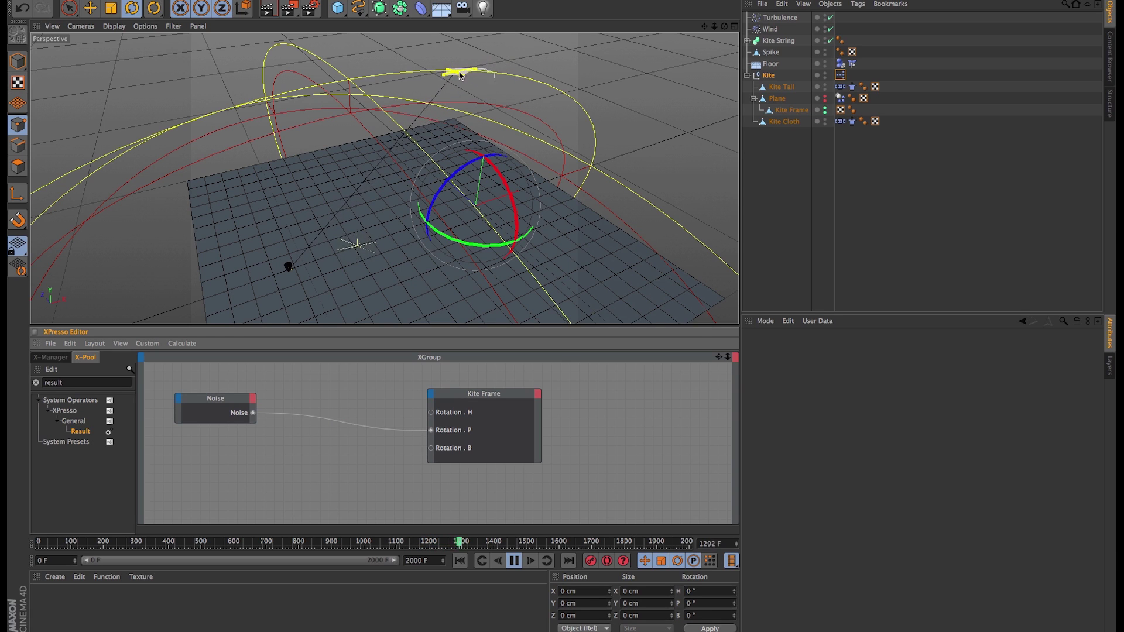
left_click(244, 396)
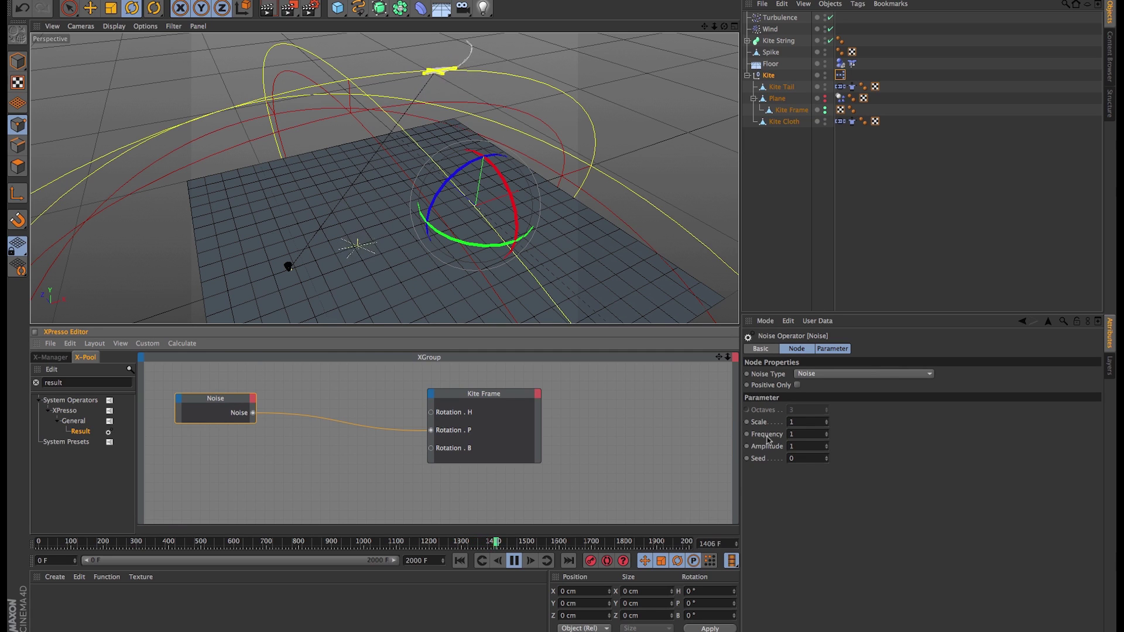
double_click(799, 447)
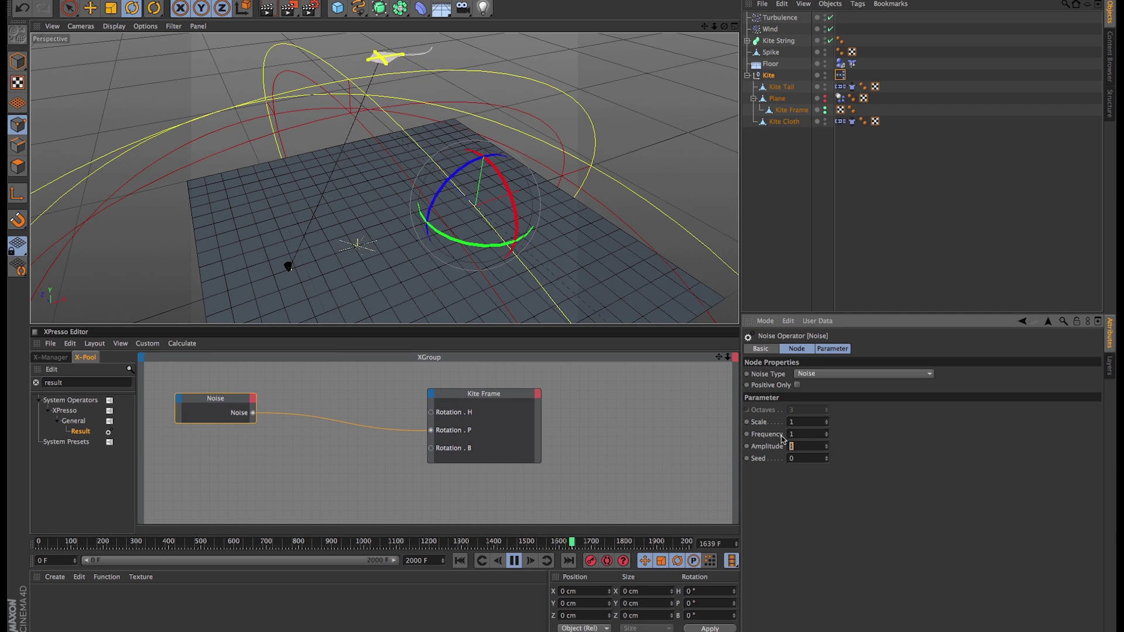
type("0.5")
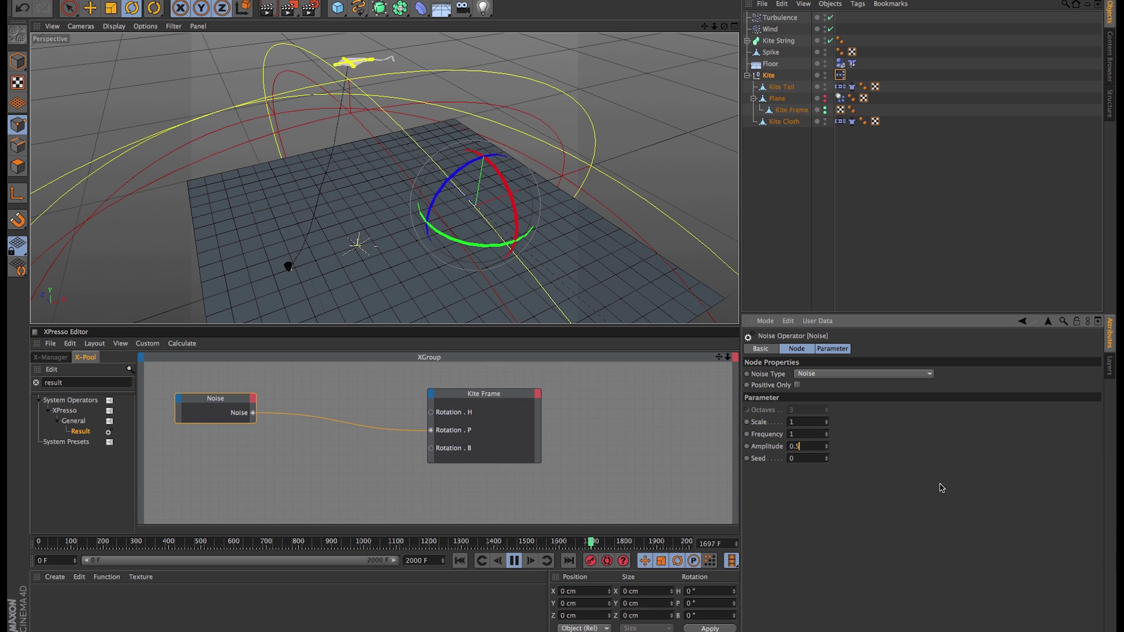
key("Tab")
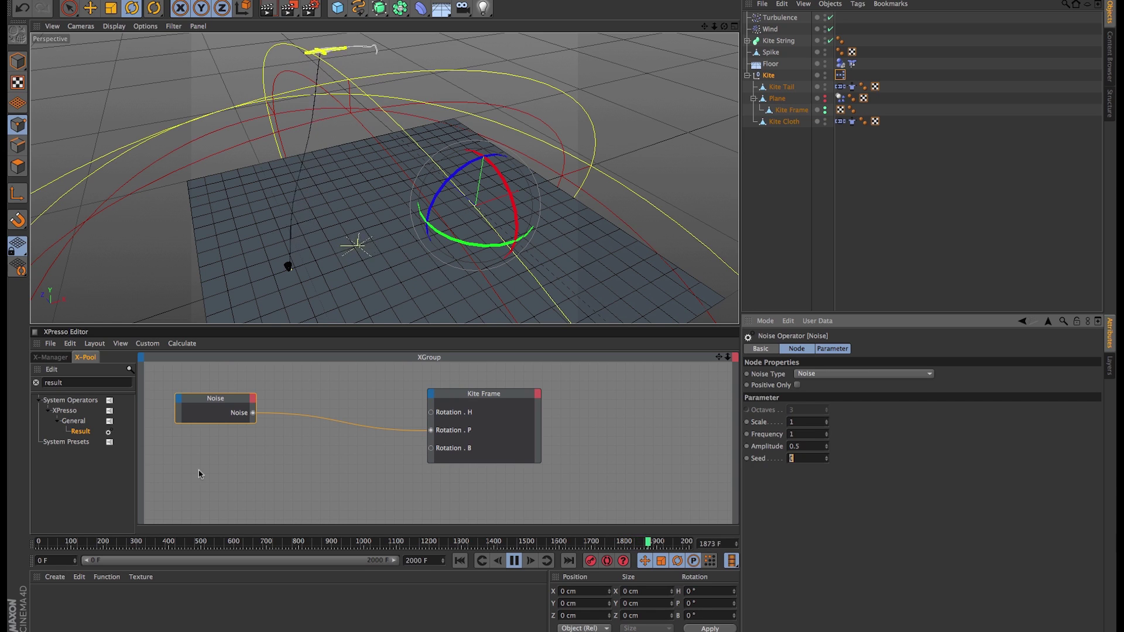
left_click_drag(216, 398, 211, 397)
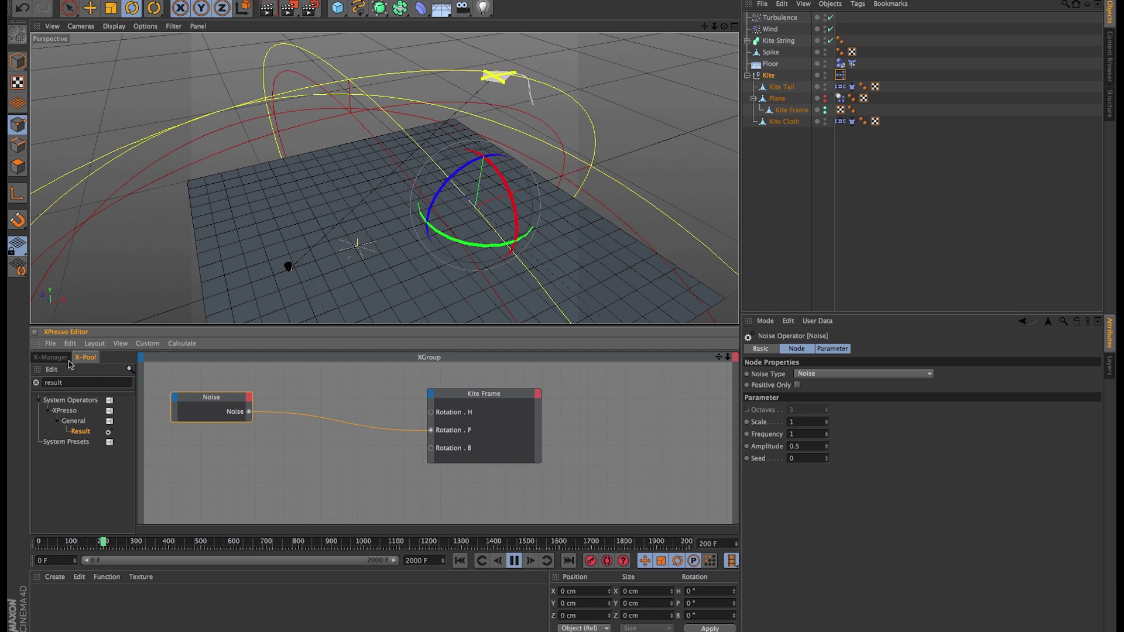
double_click(74, 382)
type("math")
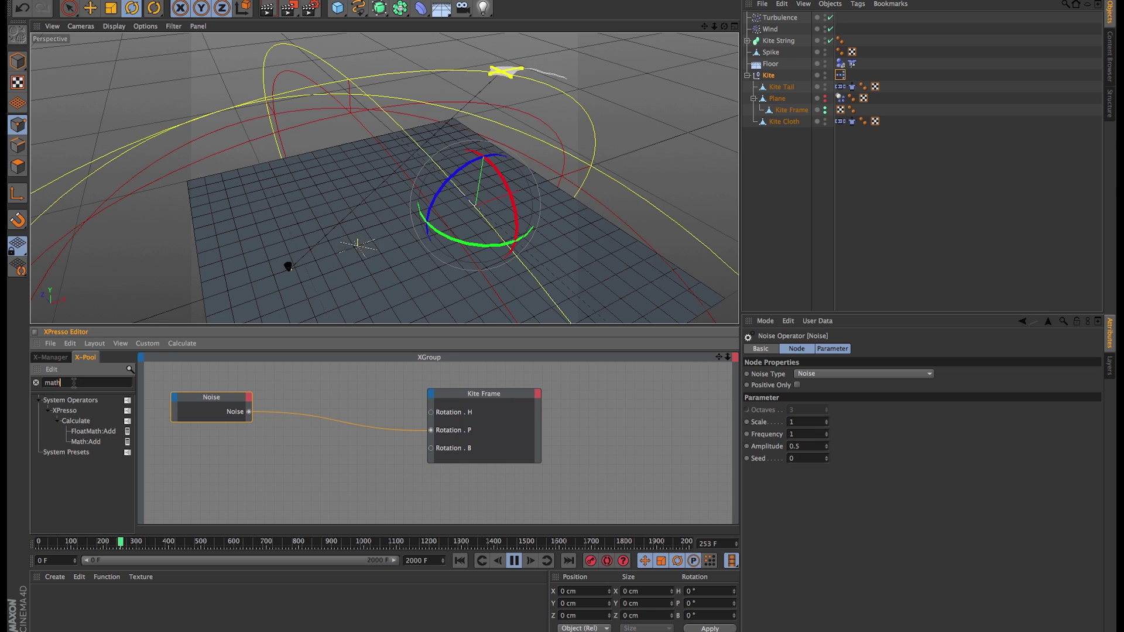
Route Noise through a Math:Add node with second input 1 into Kite Frame's Rotation.B.
left_click_drag(86, 441, 333, 459)
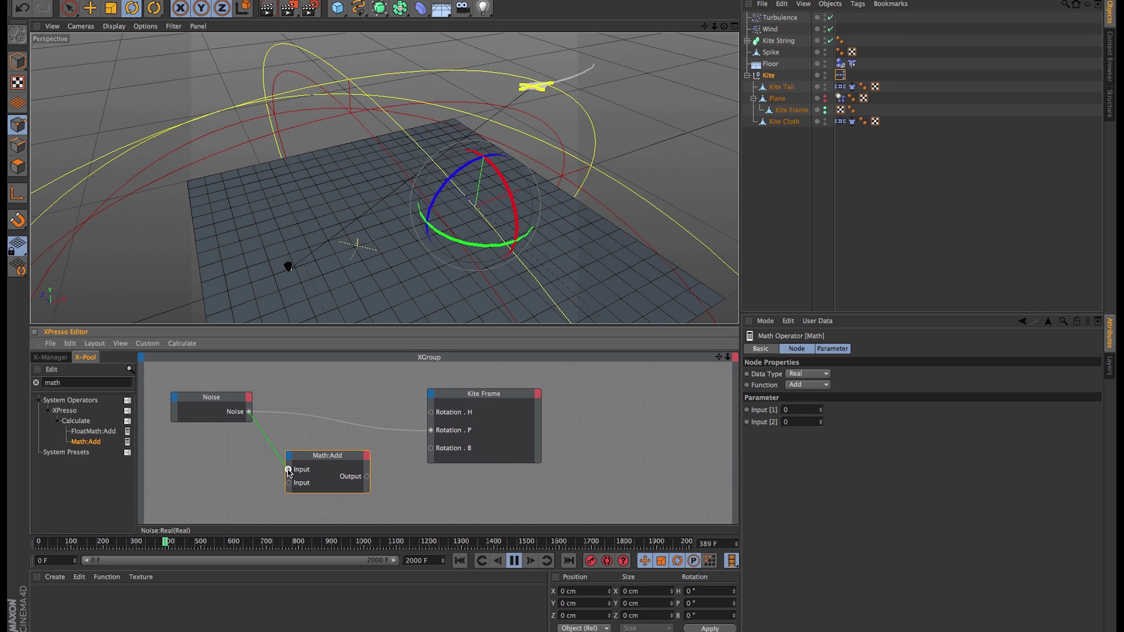
left_click_drag(288, 471, 324, 449)
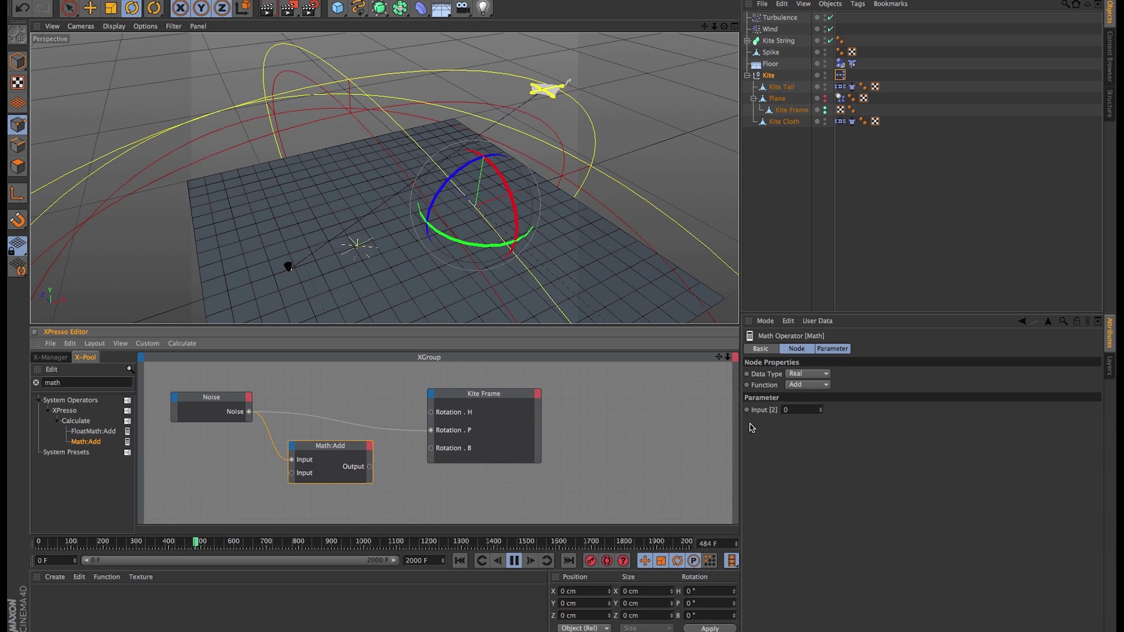
left_click(822, 409)
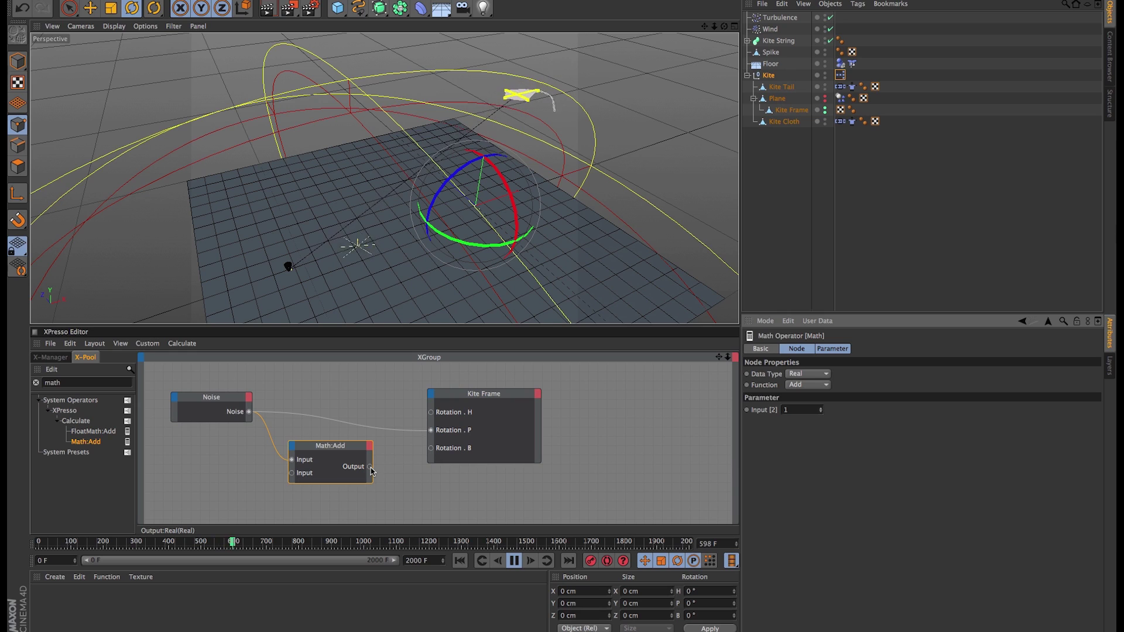
left_click_drag(370, 467, 431, 448)
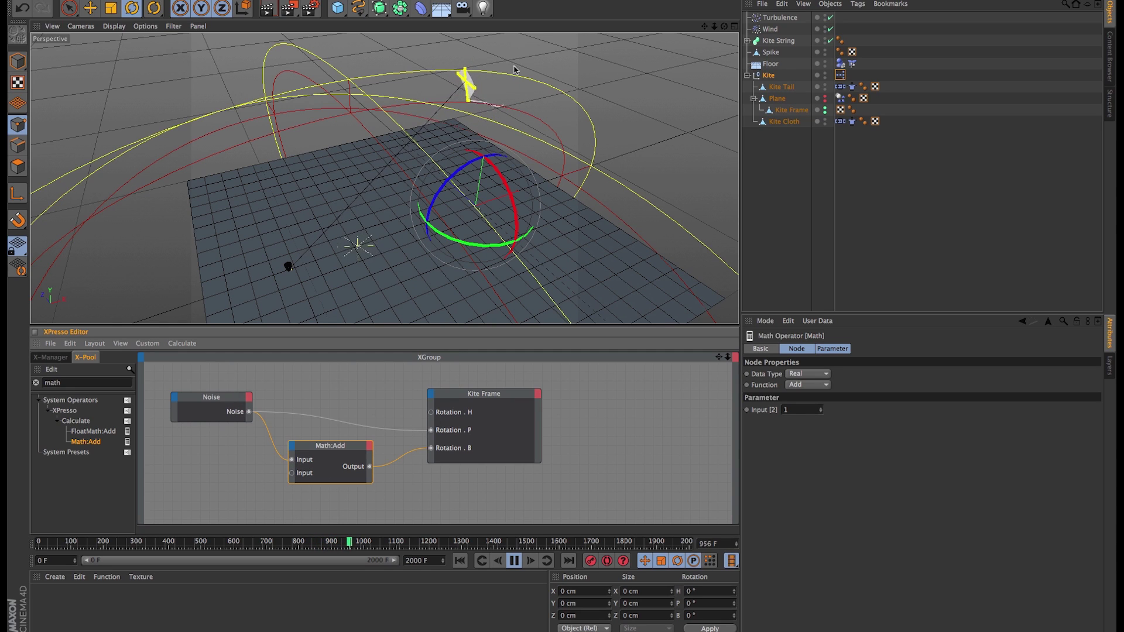
Orbit the view to look down on the kite and move the Noise node up and left.
left_click_drag(481, 157, 371, 126, "alt")
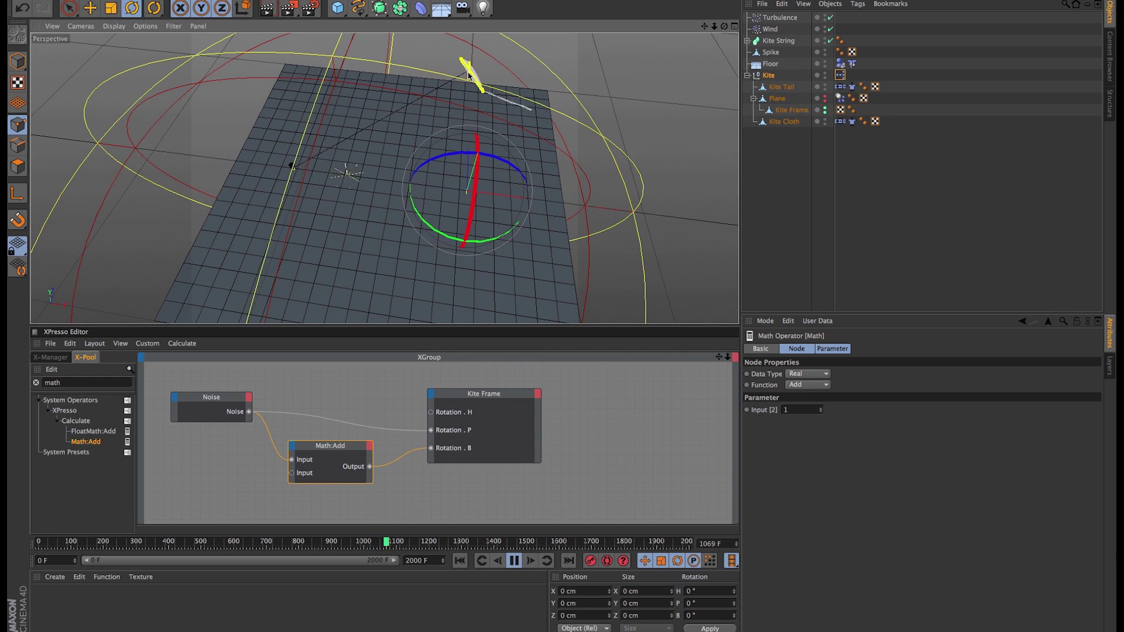
left_click_drag(475, 94, 485, 84, "alt")
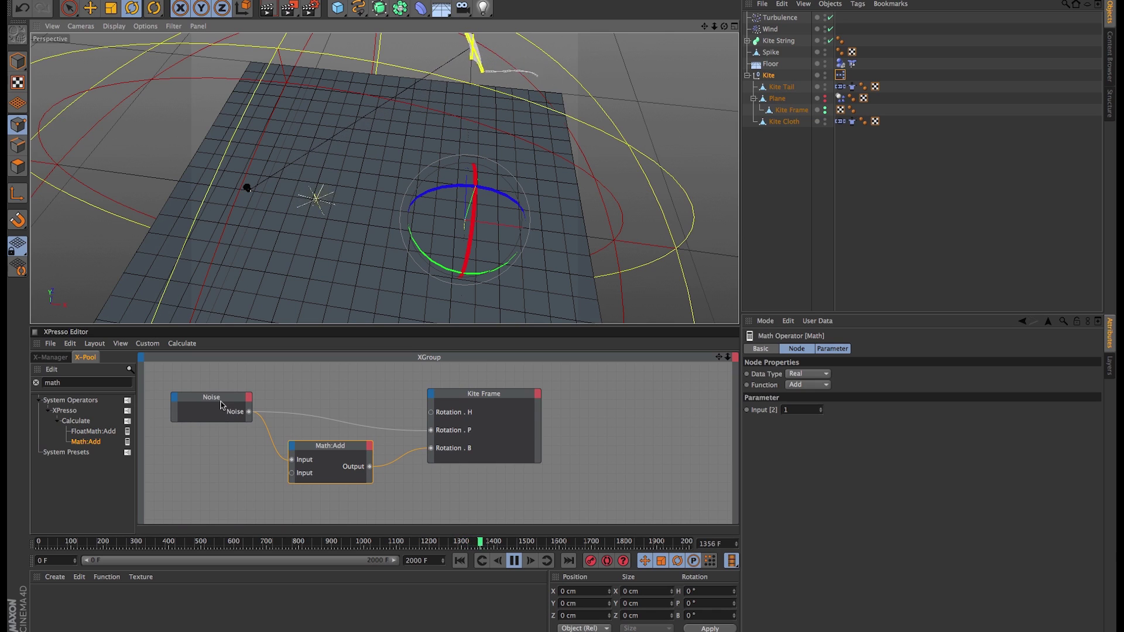
mouse_move(222, 407)
left_mouse_down()
mouse_move(206, 400)
mouse_move(214, 422)
left_mouse_up()
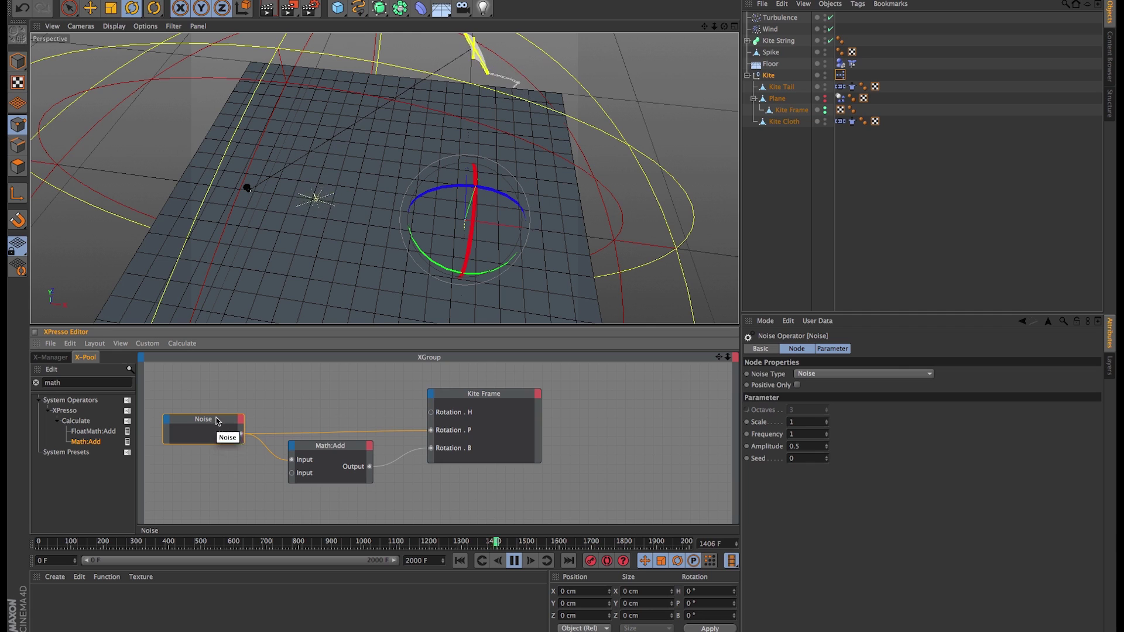
Paste a second Noise node with amplitude 0.15 wired to Kite Frame's Rotation.H, then close XPresso.
key("super+v")
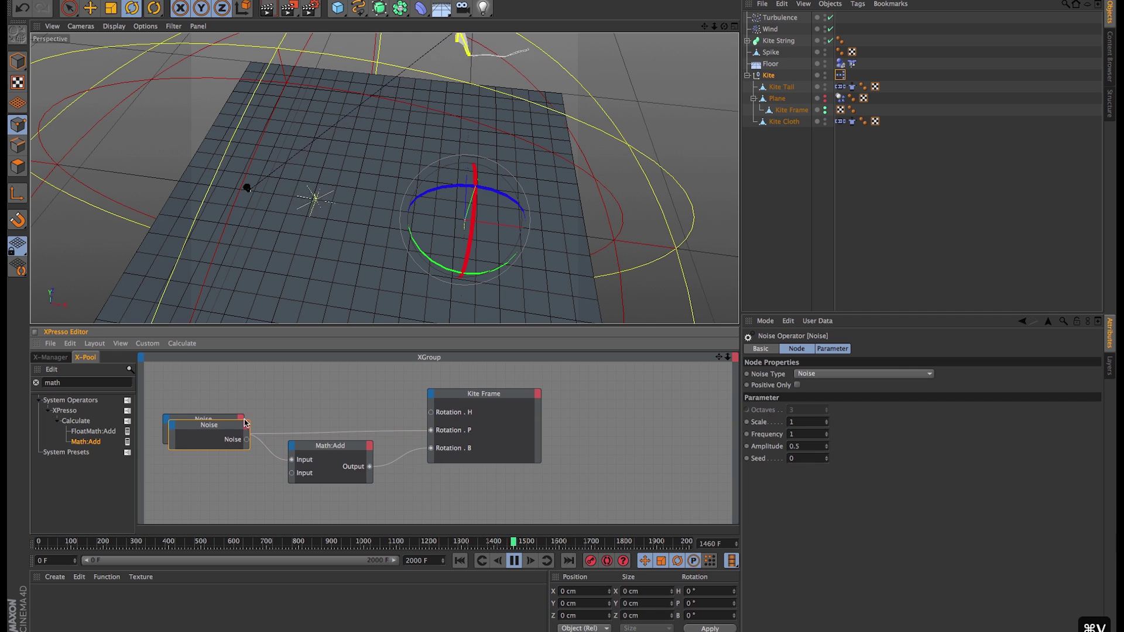
left_click_drag(245, 429, 242, 382)
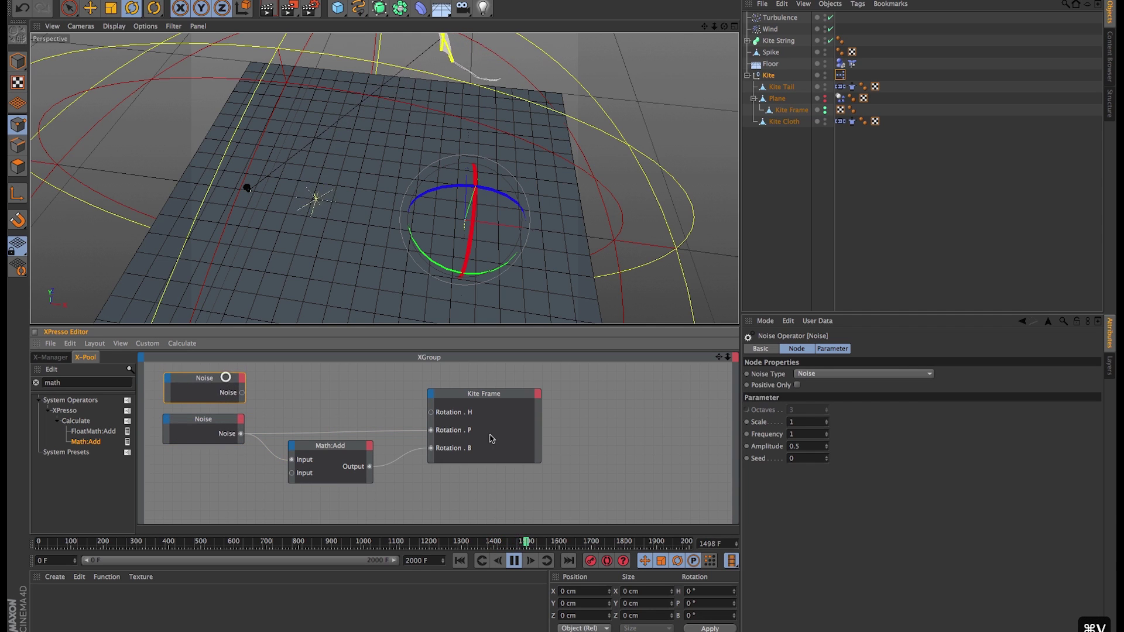
left_click(806, 445)
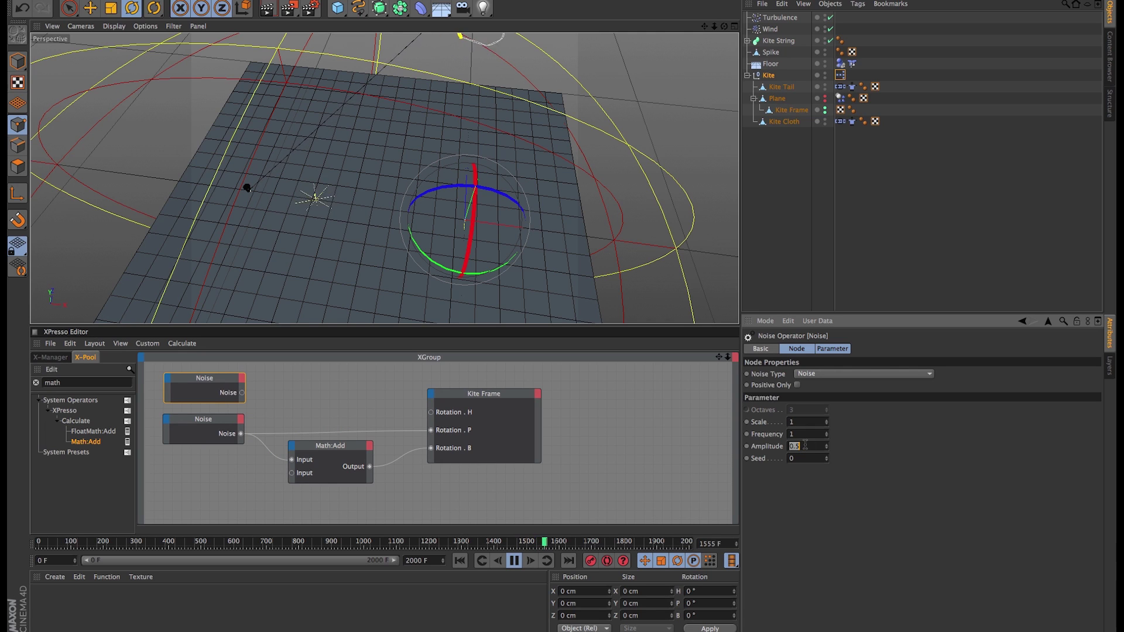
type("0")
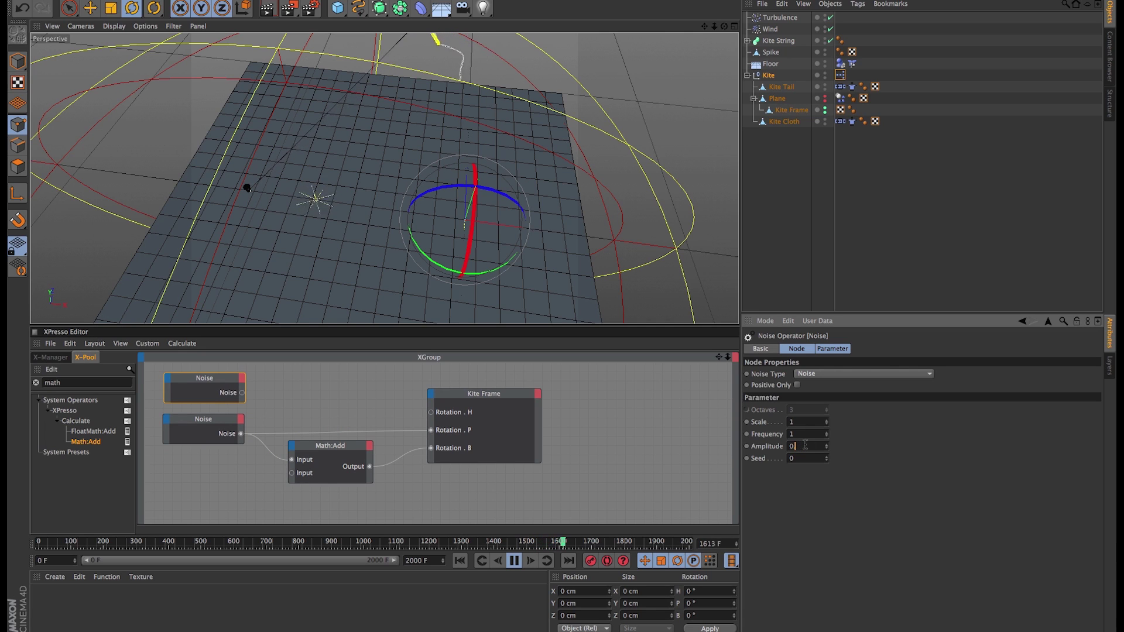
type(".15")
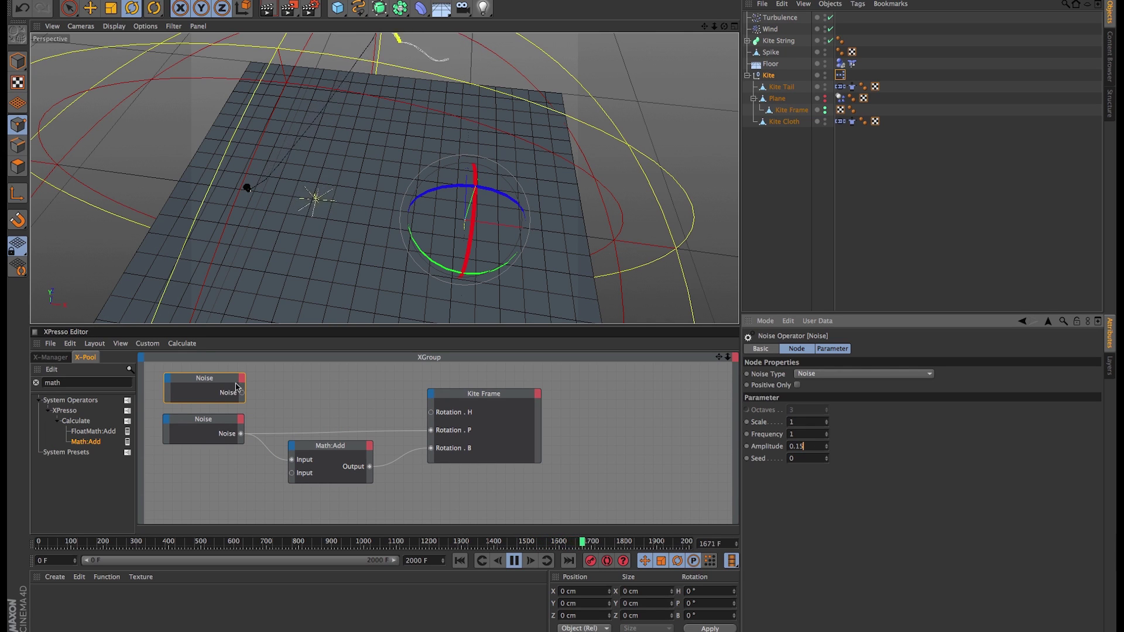
left_click_drag(242, 393, 431, 413)
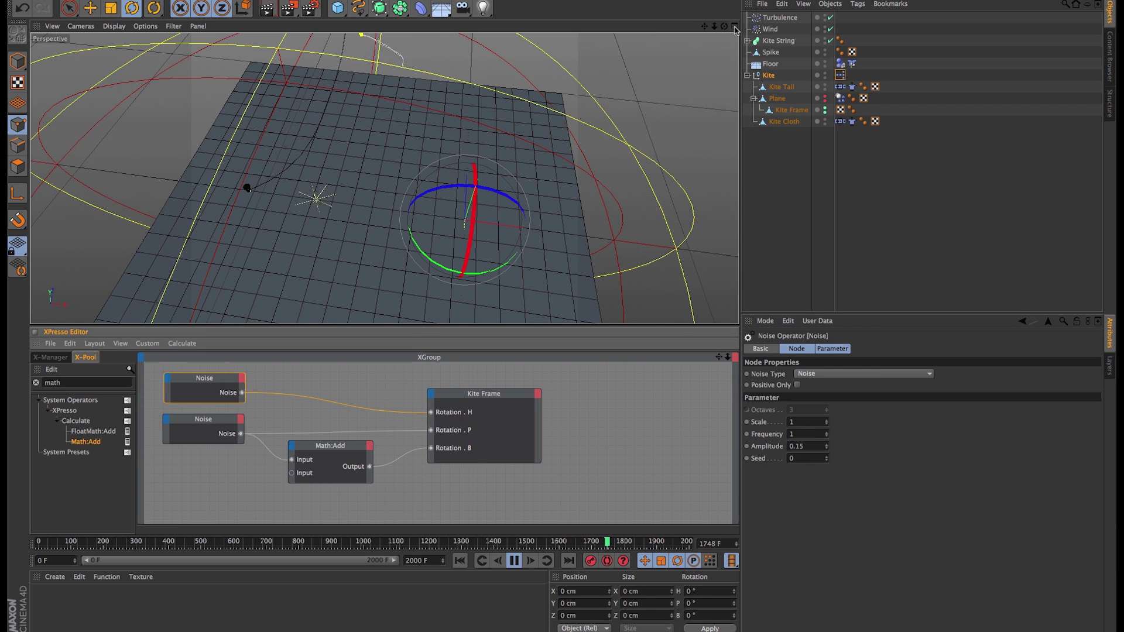
left_click(34, 332)
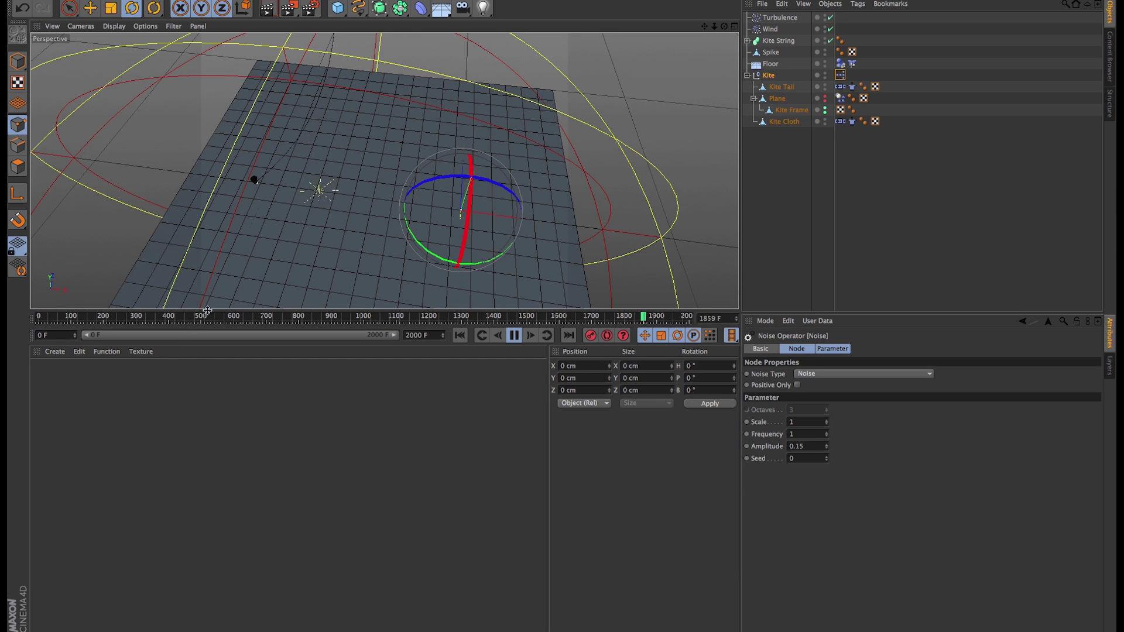
Enlarge and orbit the 3D view, then set the Wind object's speed to 20 cm.
left_click_drag(210, 344, 231, 571)
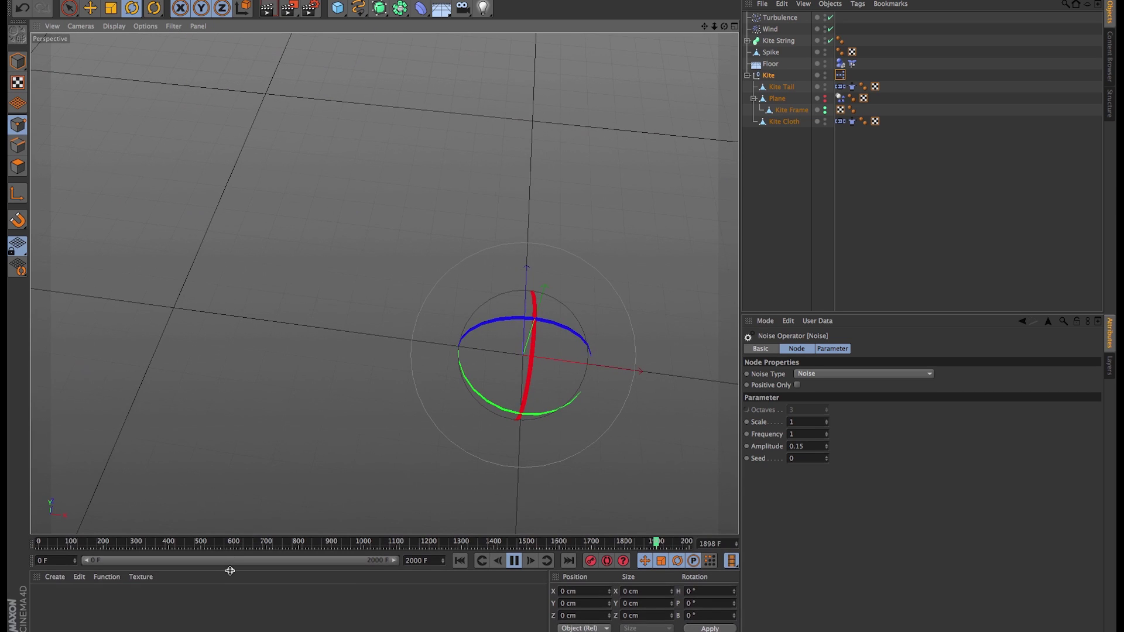
left_click_drag(239, 352, 394, 410, "alt")
left_click_drag(489, 443, 494, 396, "alt")
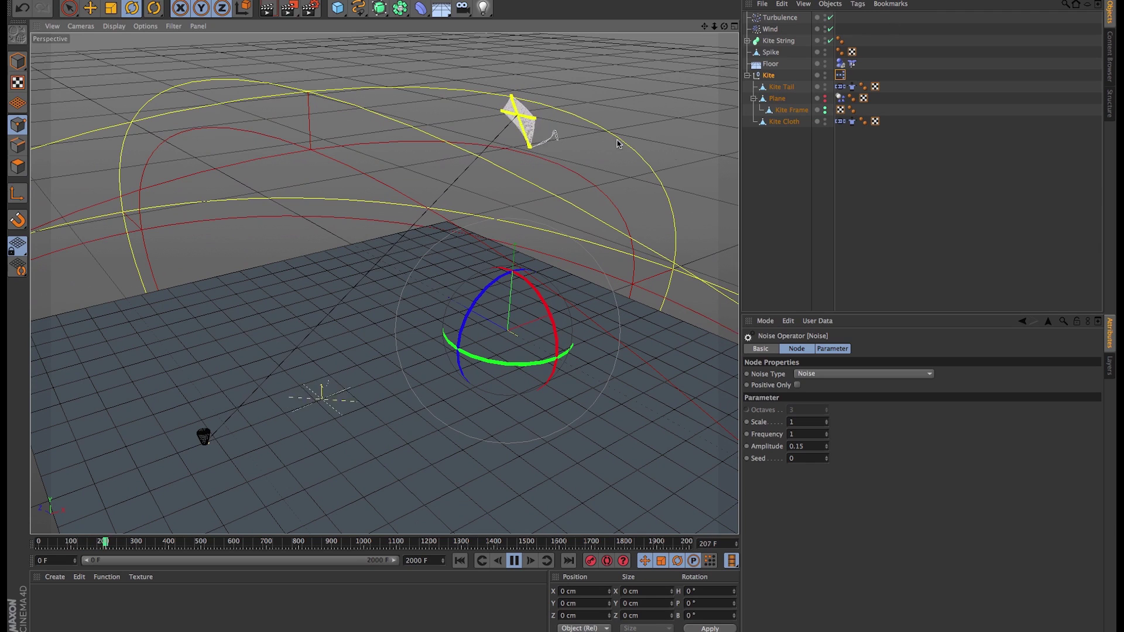
left_click(771, 29)
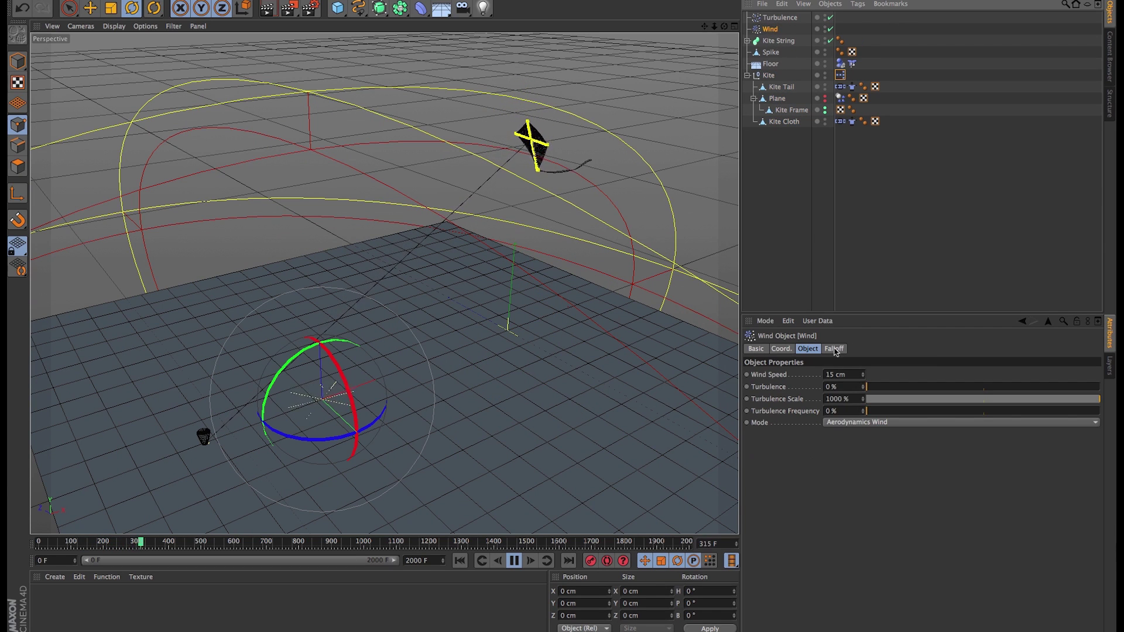
left_click(848, 374)
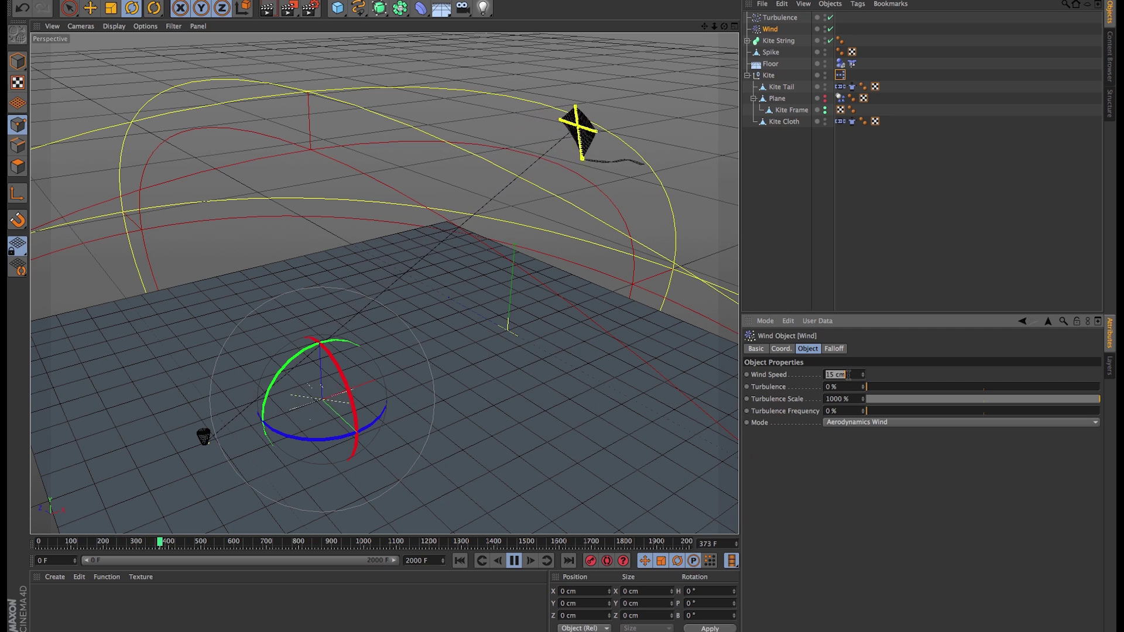
Raise the Turbulence frequency to 75.43% and bring up the Kite Tail cloth tag's forces.
left_click(778, 18)
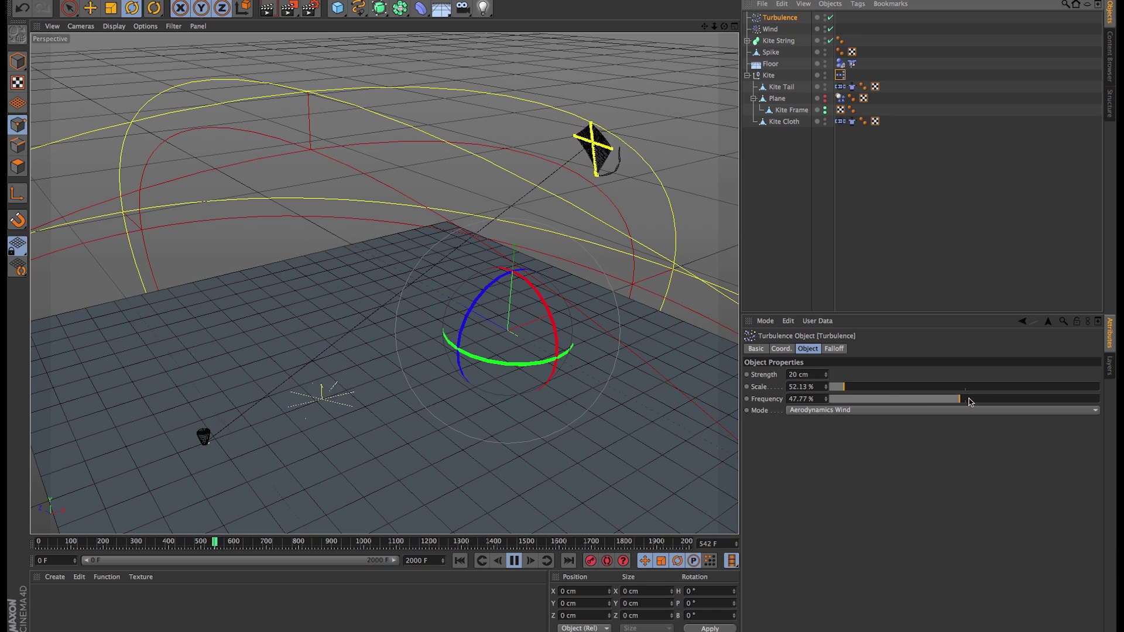
left_click_drag(969, 402, 1035, 400)
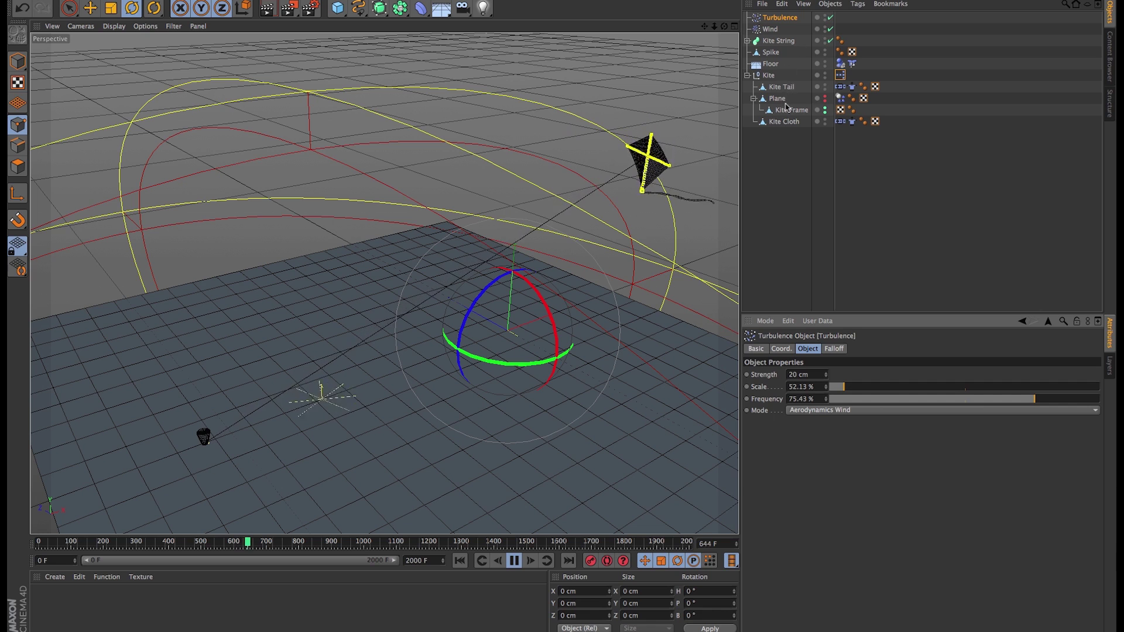
left_click(852, 86)
left_click(813, 349)
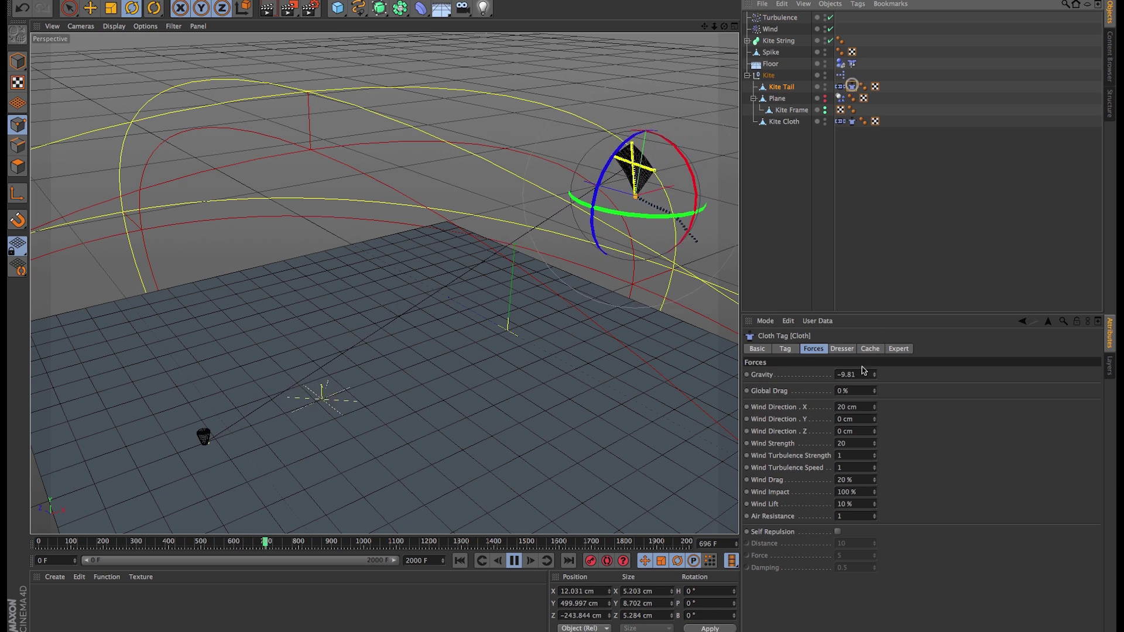
Set the Kite Tail cloth's wind strength to 30 and wind direction X to 30 cm.
left_click(856, 443)
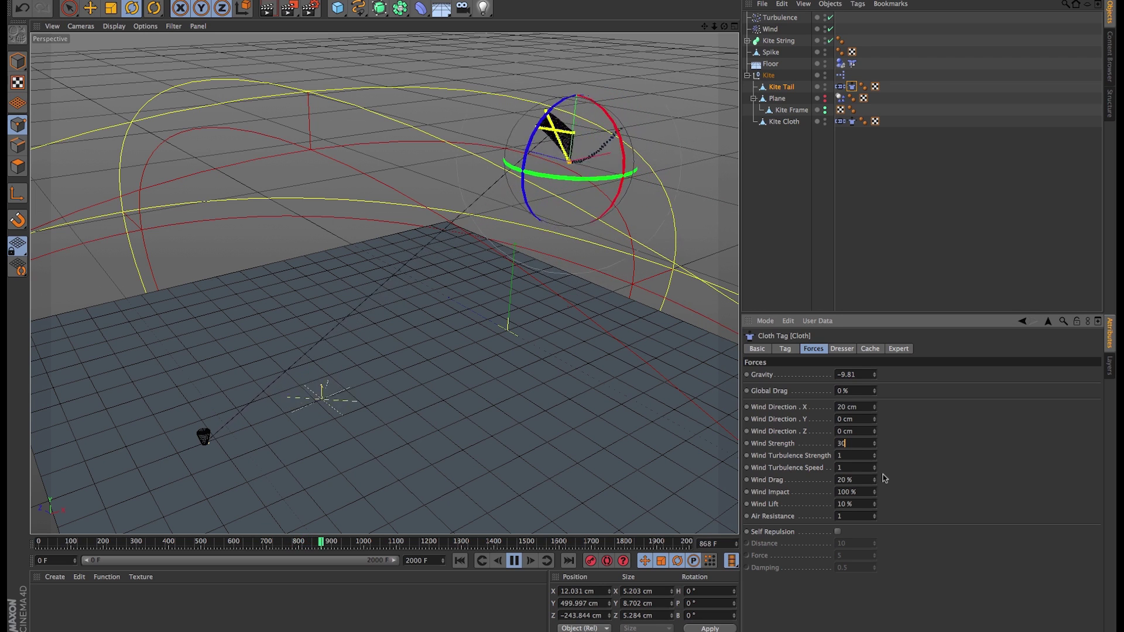
type("30")
left_click(863, 408)
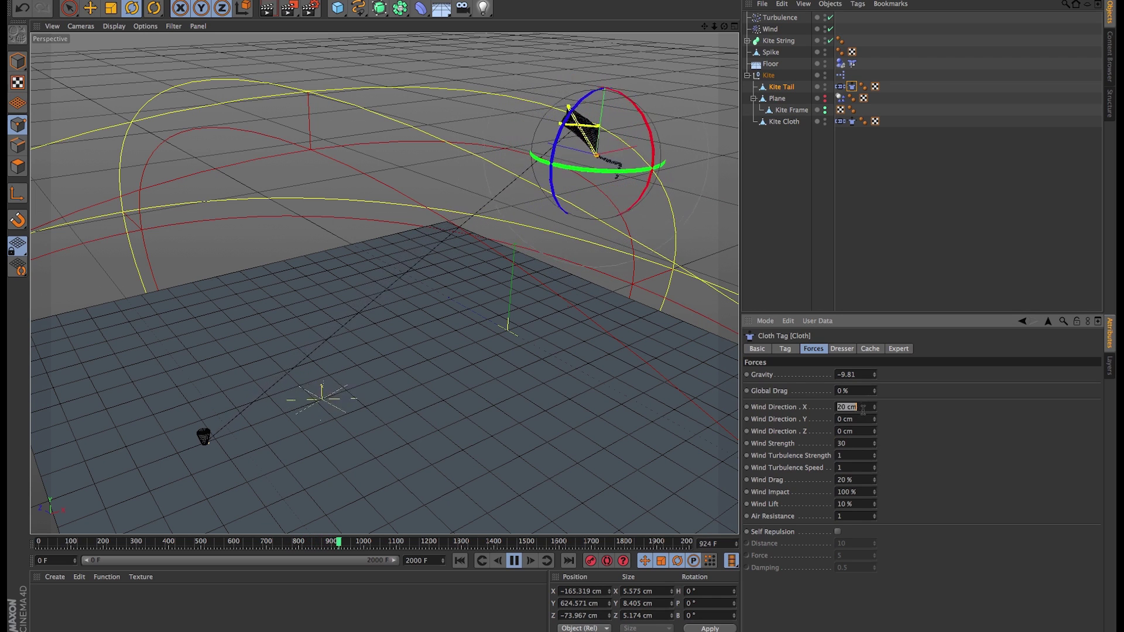
type("30")
key("Tab")
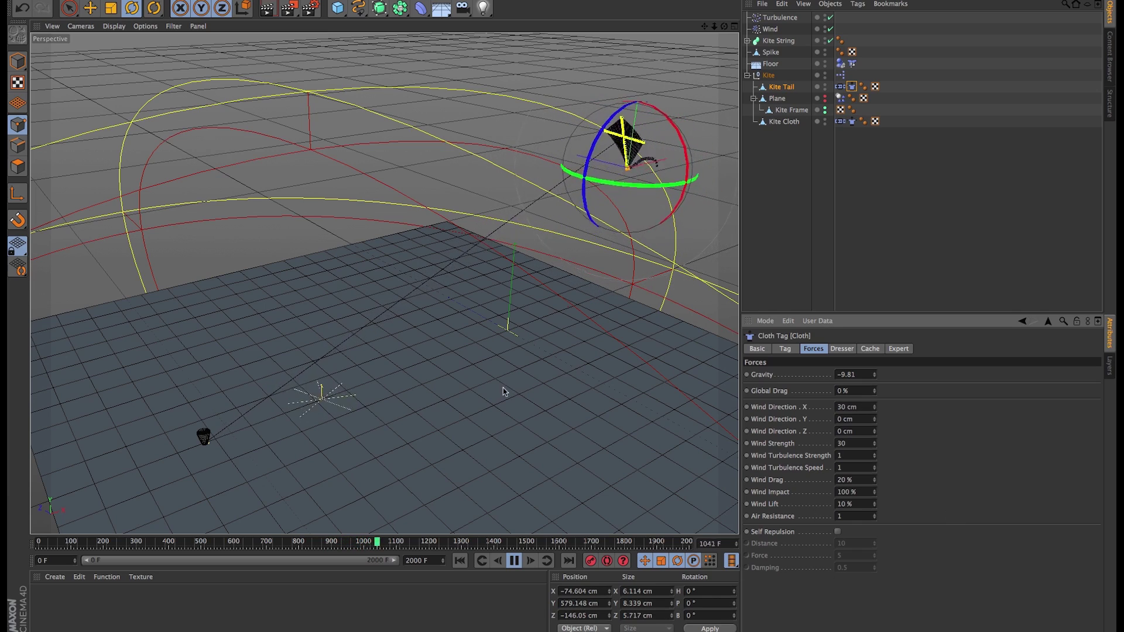
Orbit around the kite to view it from another angle and deselect everything.
left_click_drag(650, 146, 660, 126, "alt")
left_click_drag(658, 127, 538, 406, "alt")
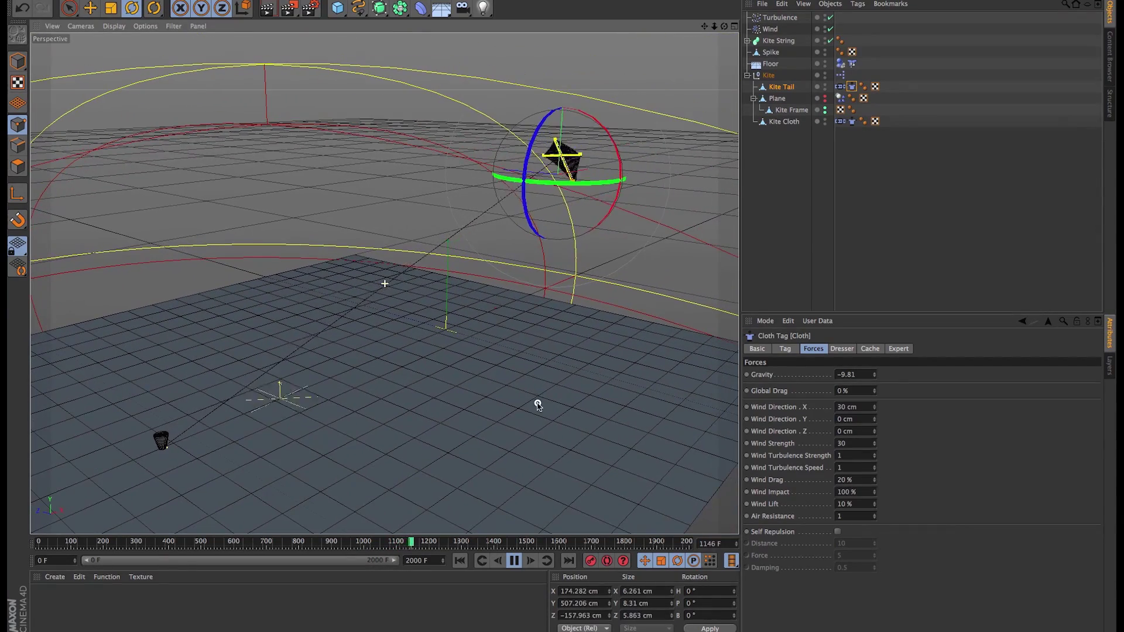
left_click(795, 159)
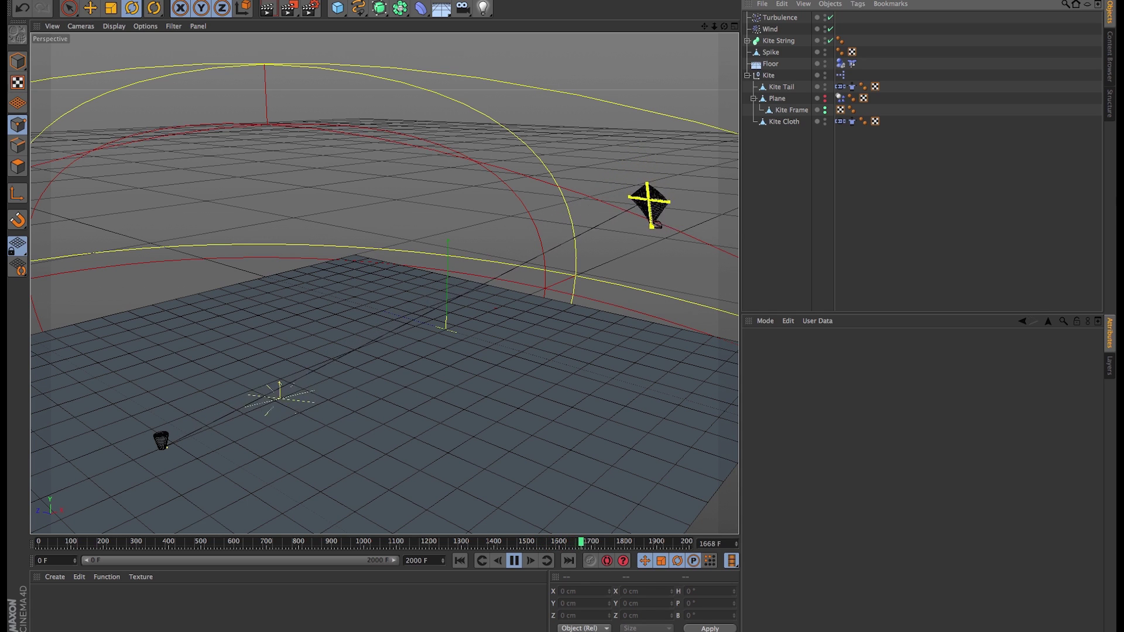
key("super+Tab")
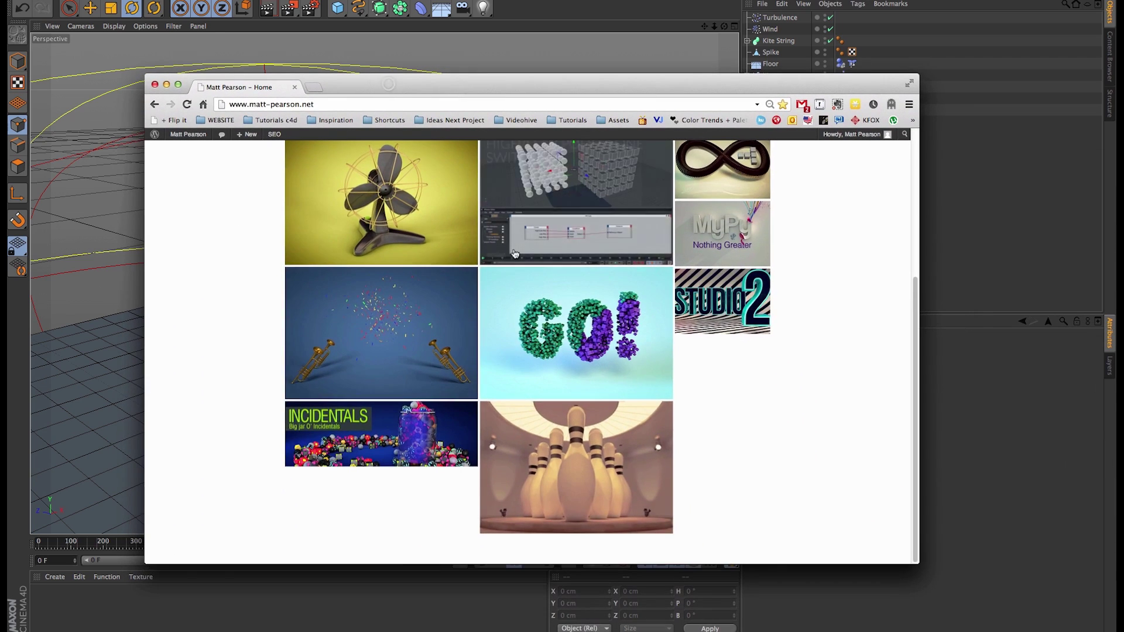
scroll(580, 325, "up", 5)
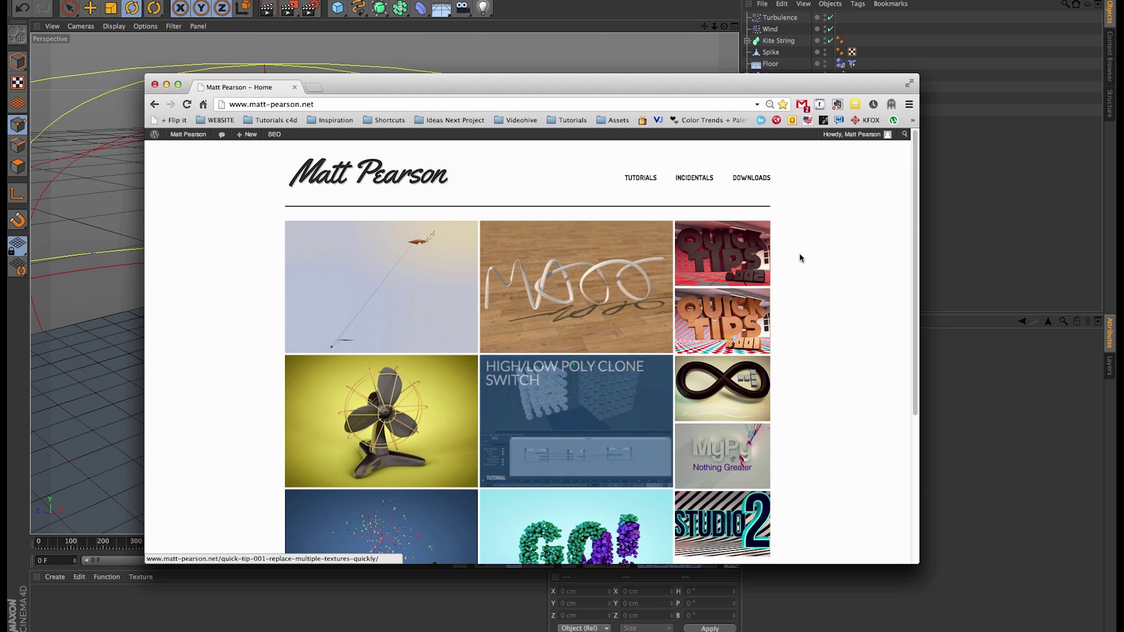
scroll(737, 416, "down", 4)
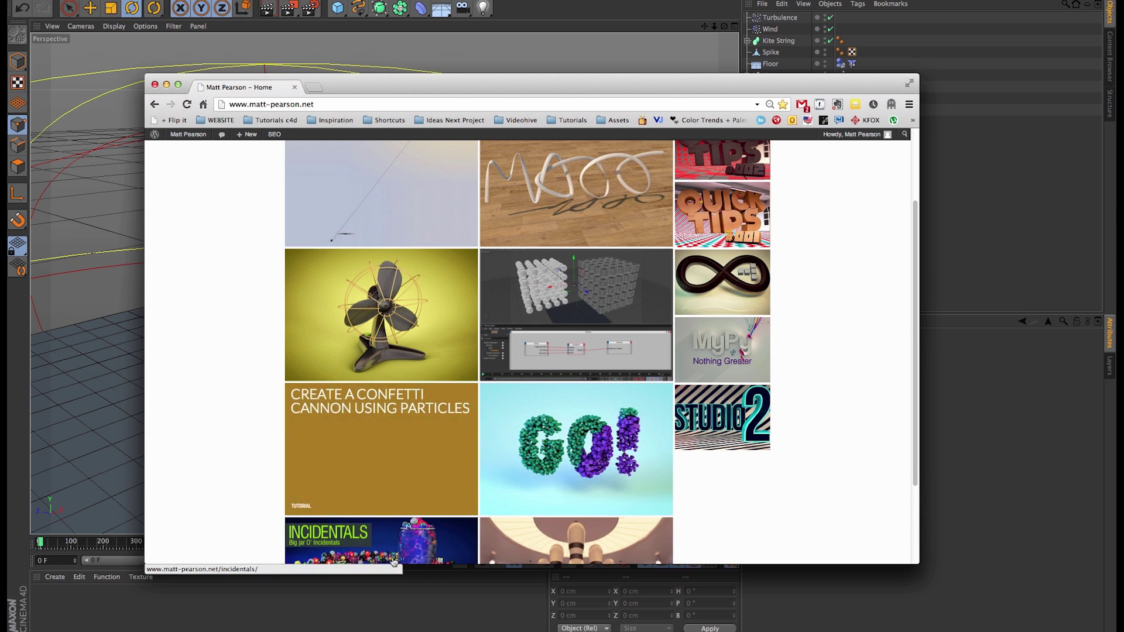
scroll(596, 456, "up", 4)
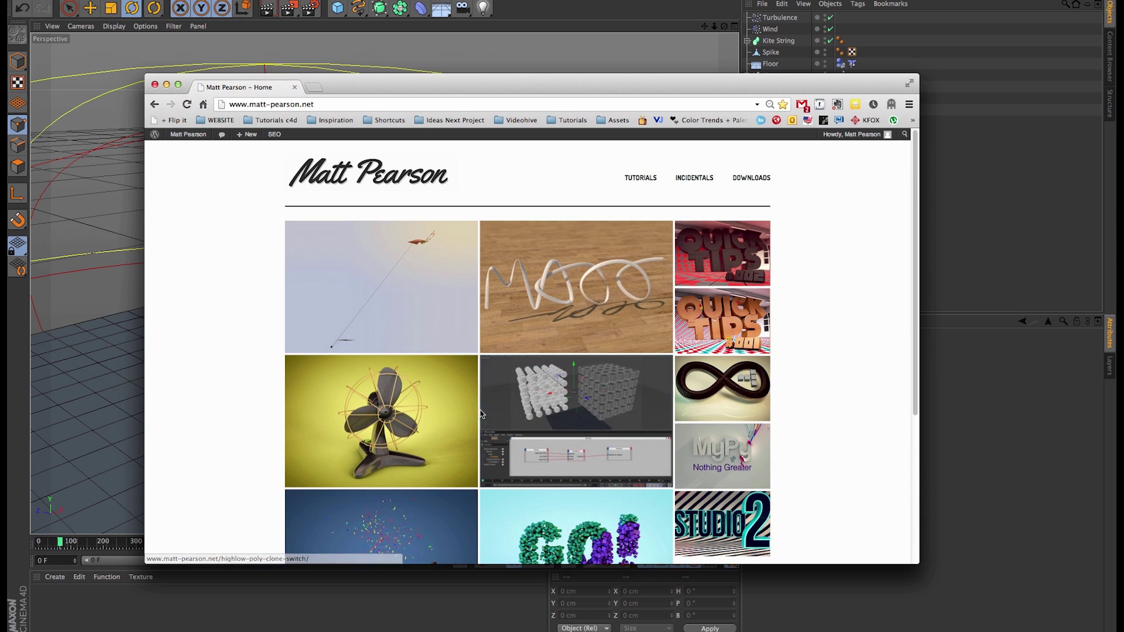
left_click_drag(471, 86, 579, 88)
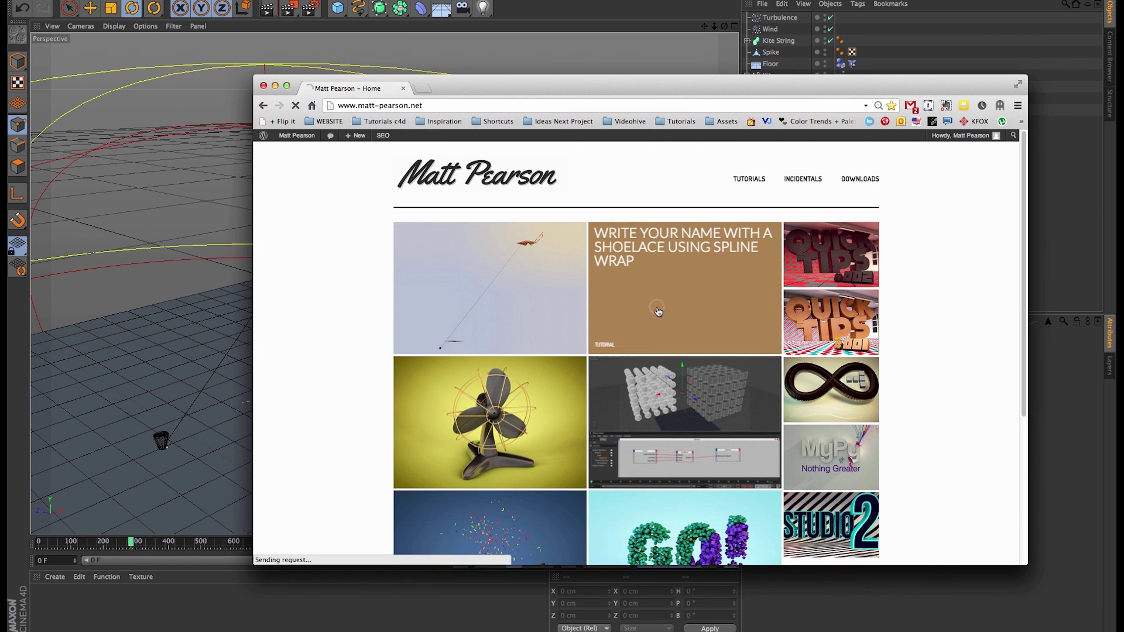
scroll(754, 408, "down", 5)
scroll(754, 408, "down", 6)
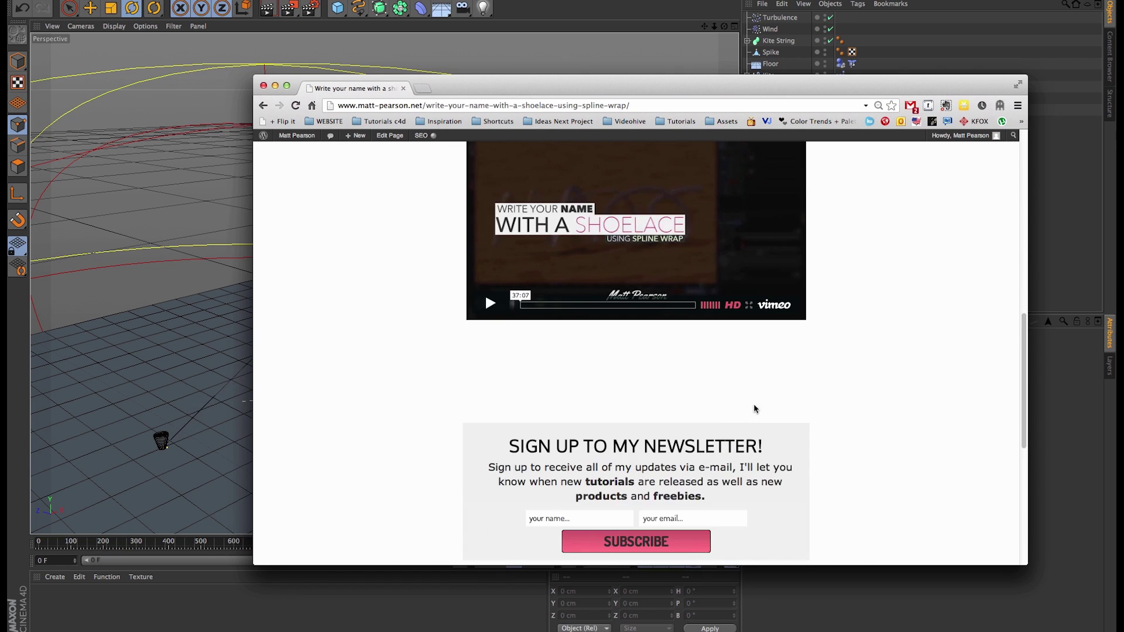
scroll(642, 464, "down", 4)
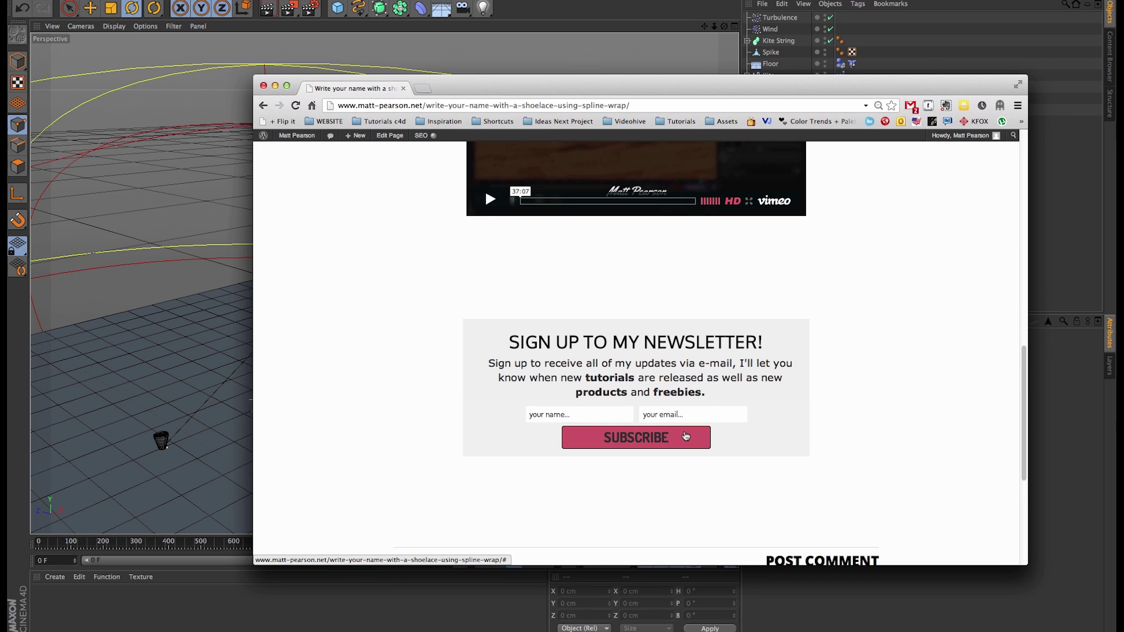
scroll(686, 436, "up", 20)
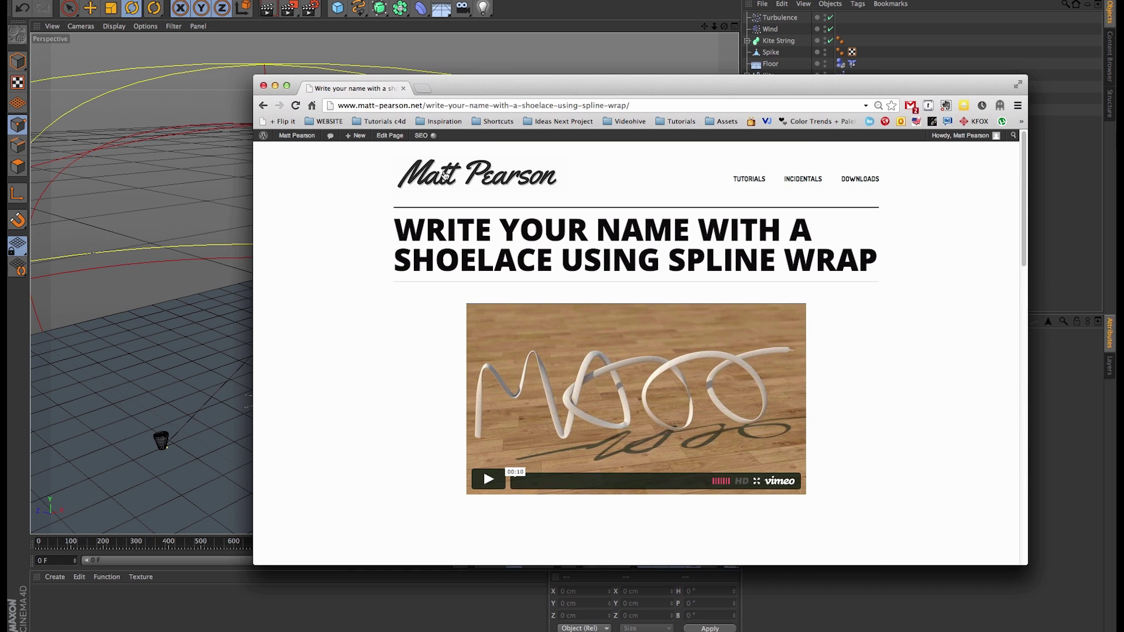
left_click(516, 172)
left_click_drag(528, 89, 492, 86)
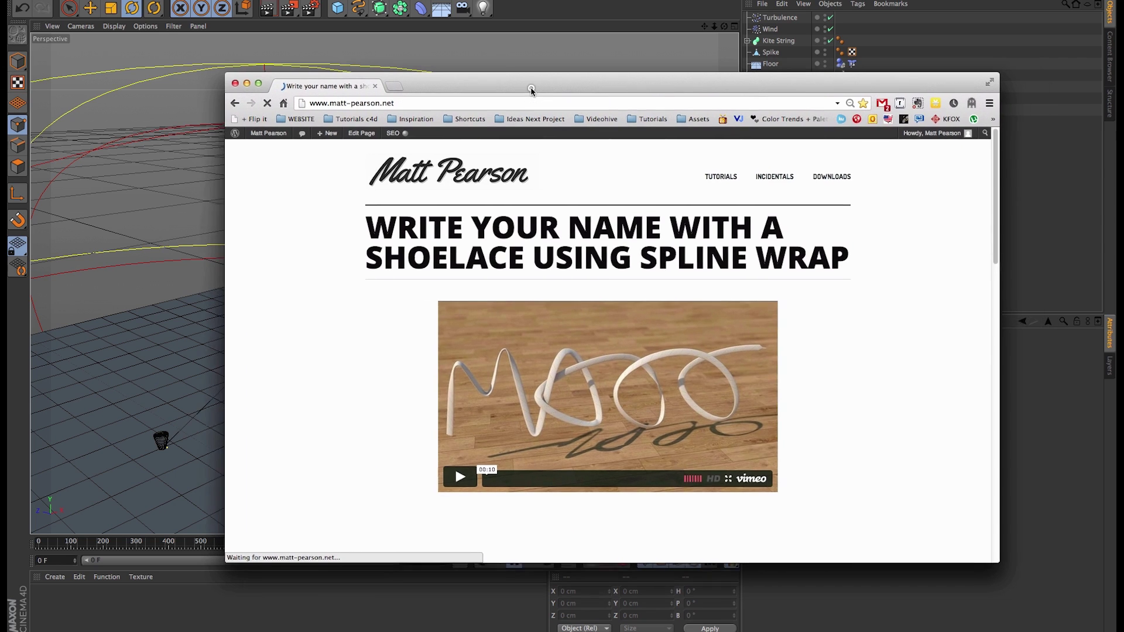